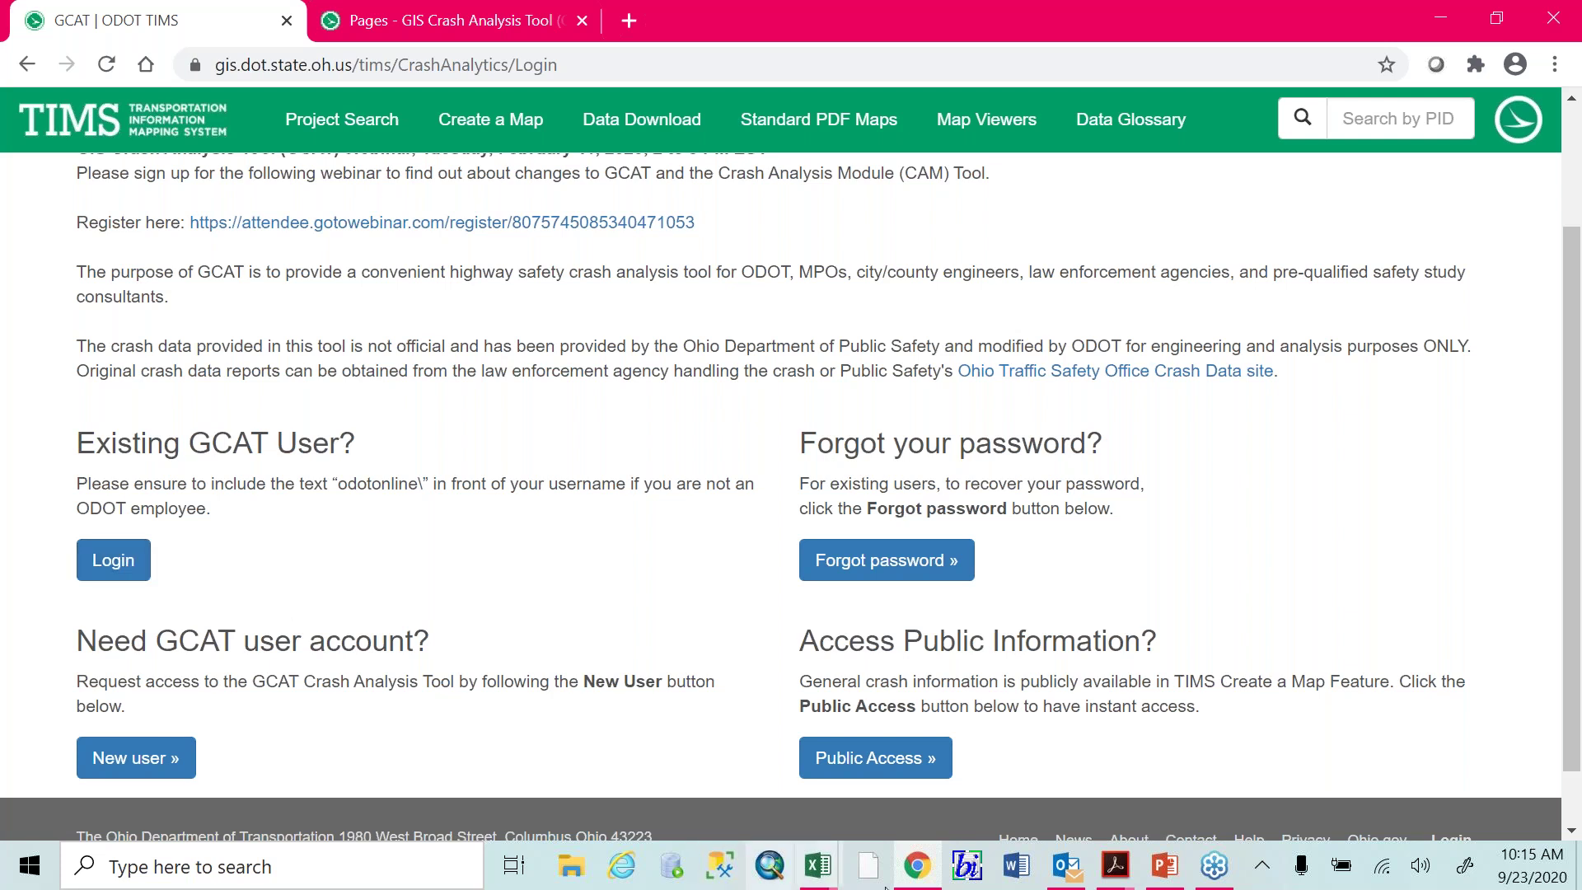
Switch to Acrobat and review the account request and password instructions in Get_GCAT_Access.pdf
mouse_move(1115, 865)
left_click(1200, 756)
scroll(876, 602, "down", 15)
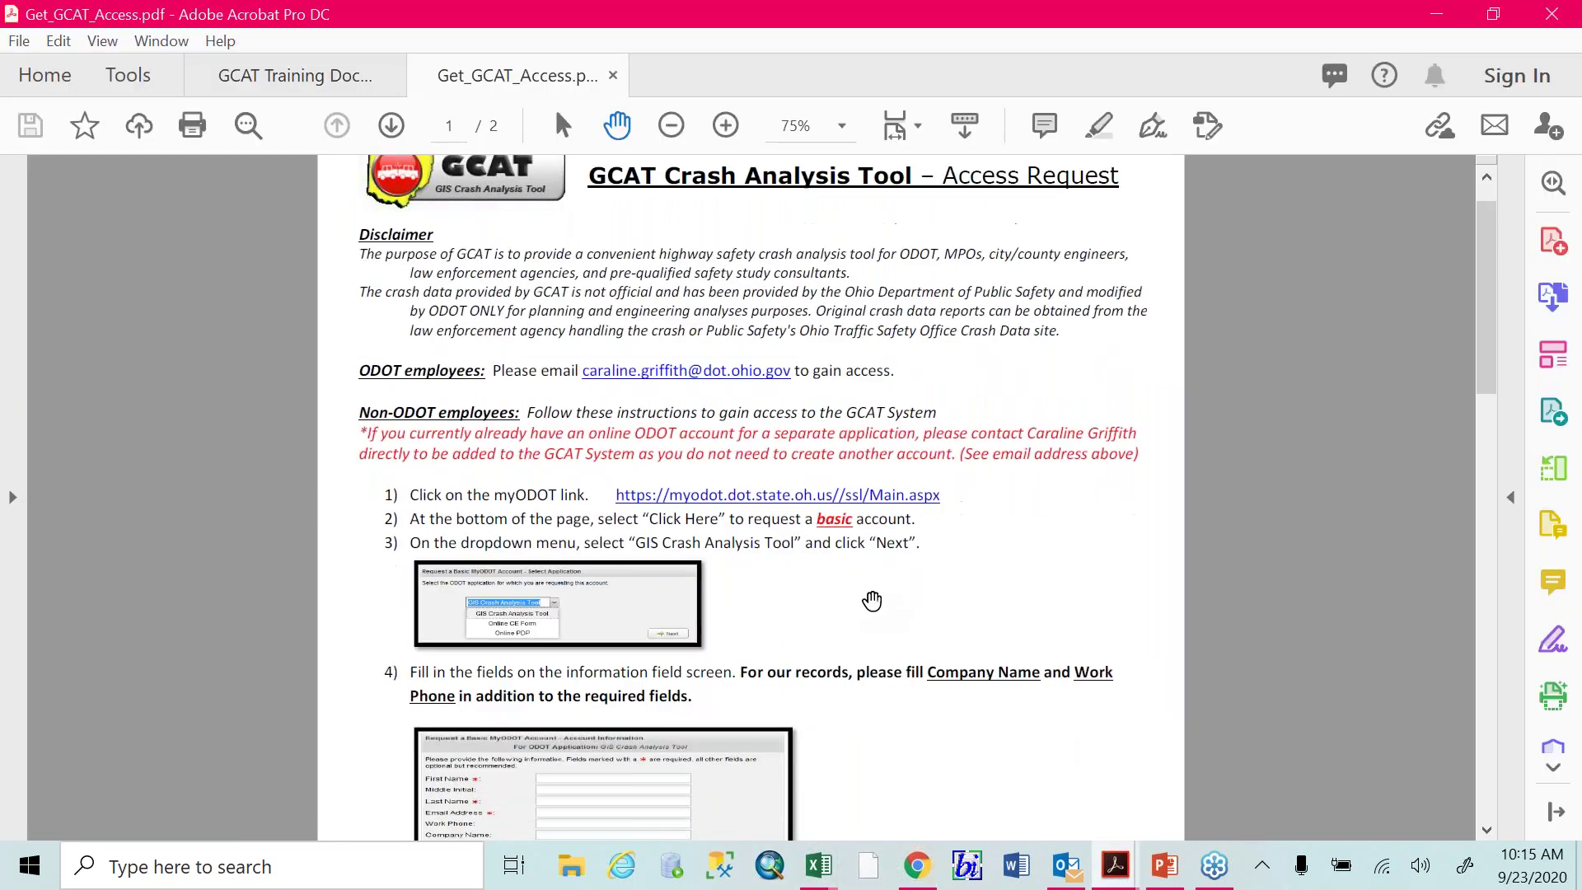
scroll(876, 602, "down", 1)
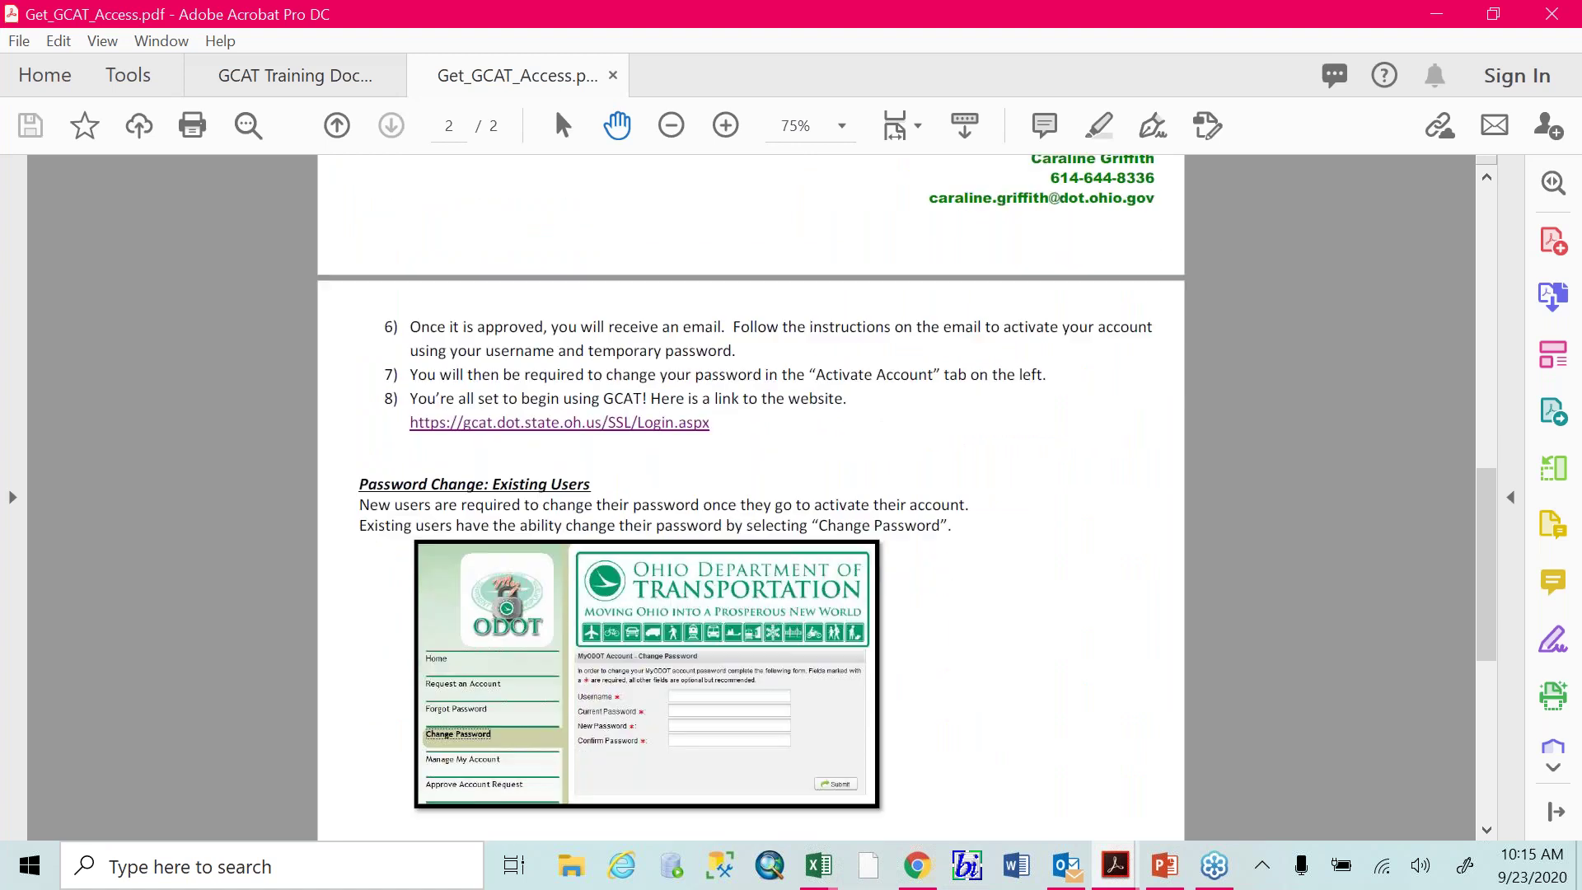
scroll(875, 602, "down", 9)
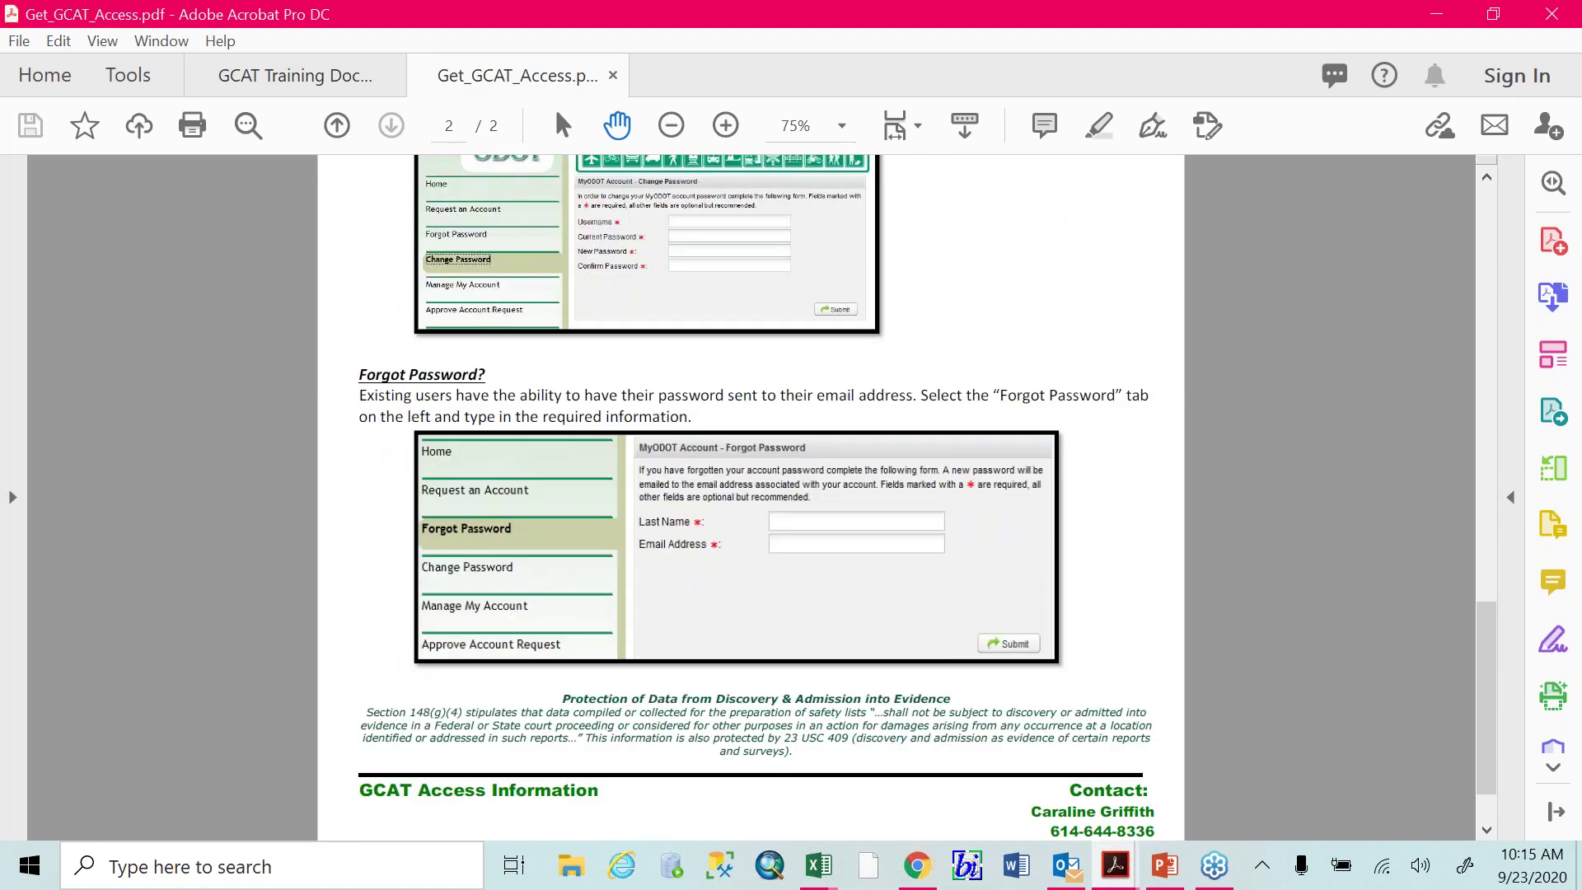
scroll(875, 602, "down", 2)
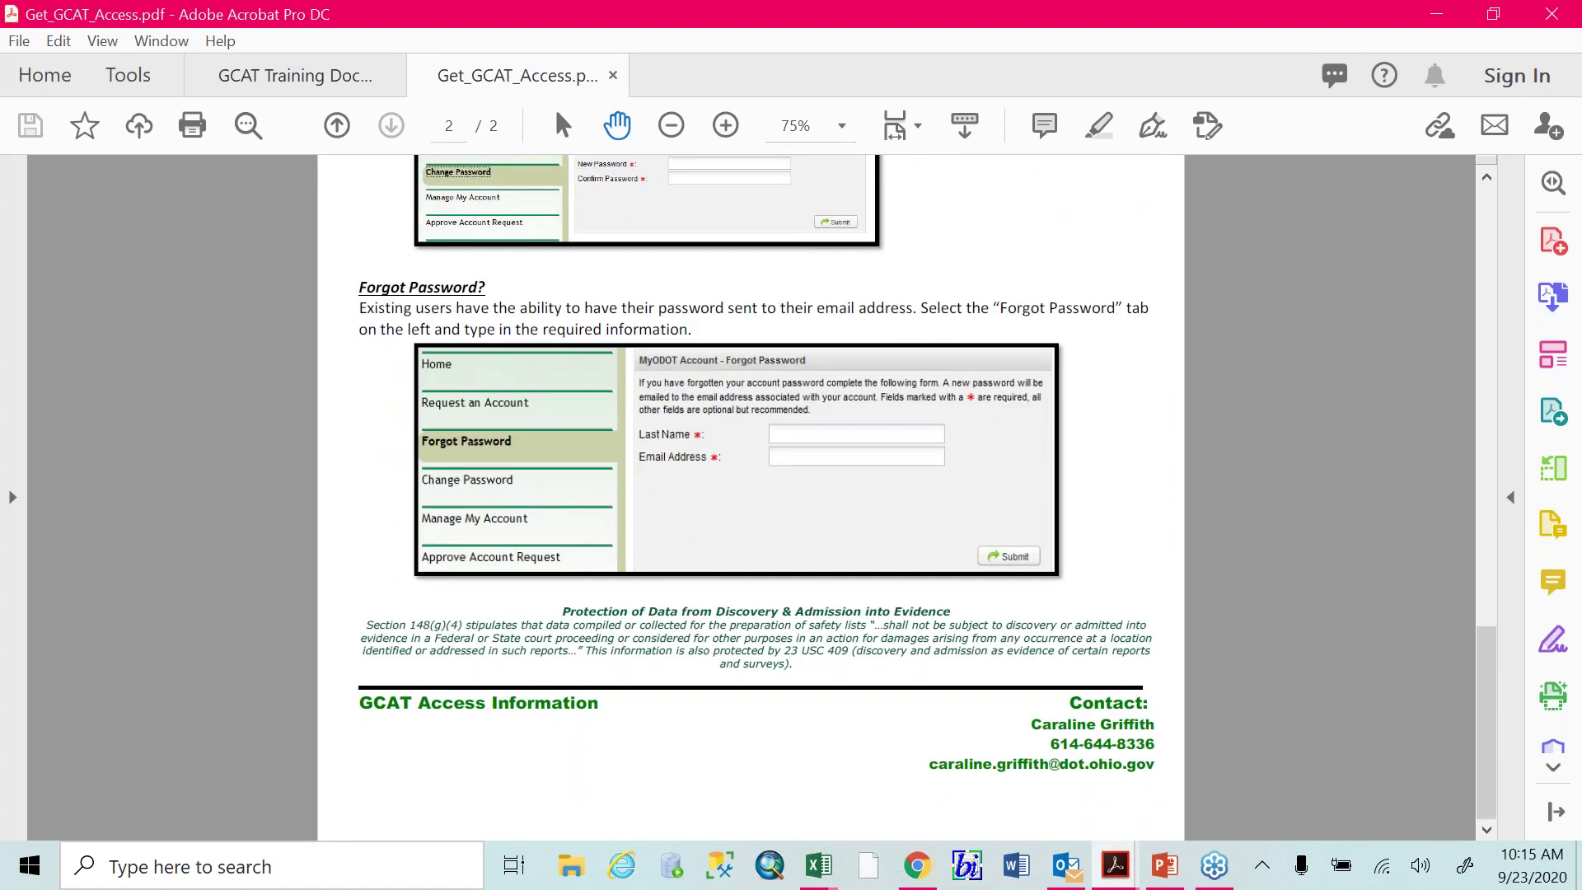
scroll(876, 602, "up", 10)
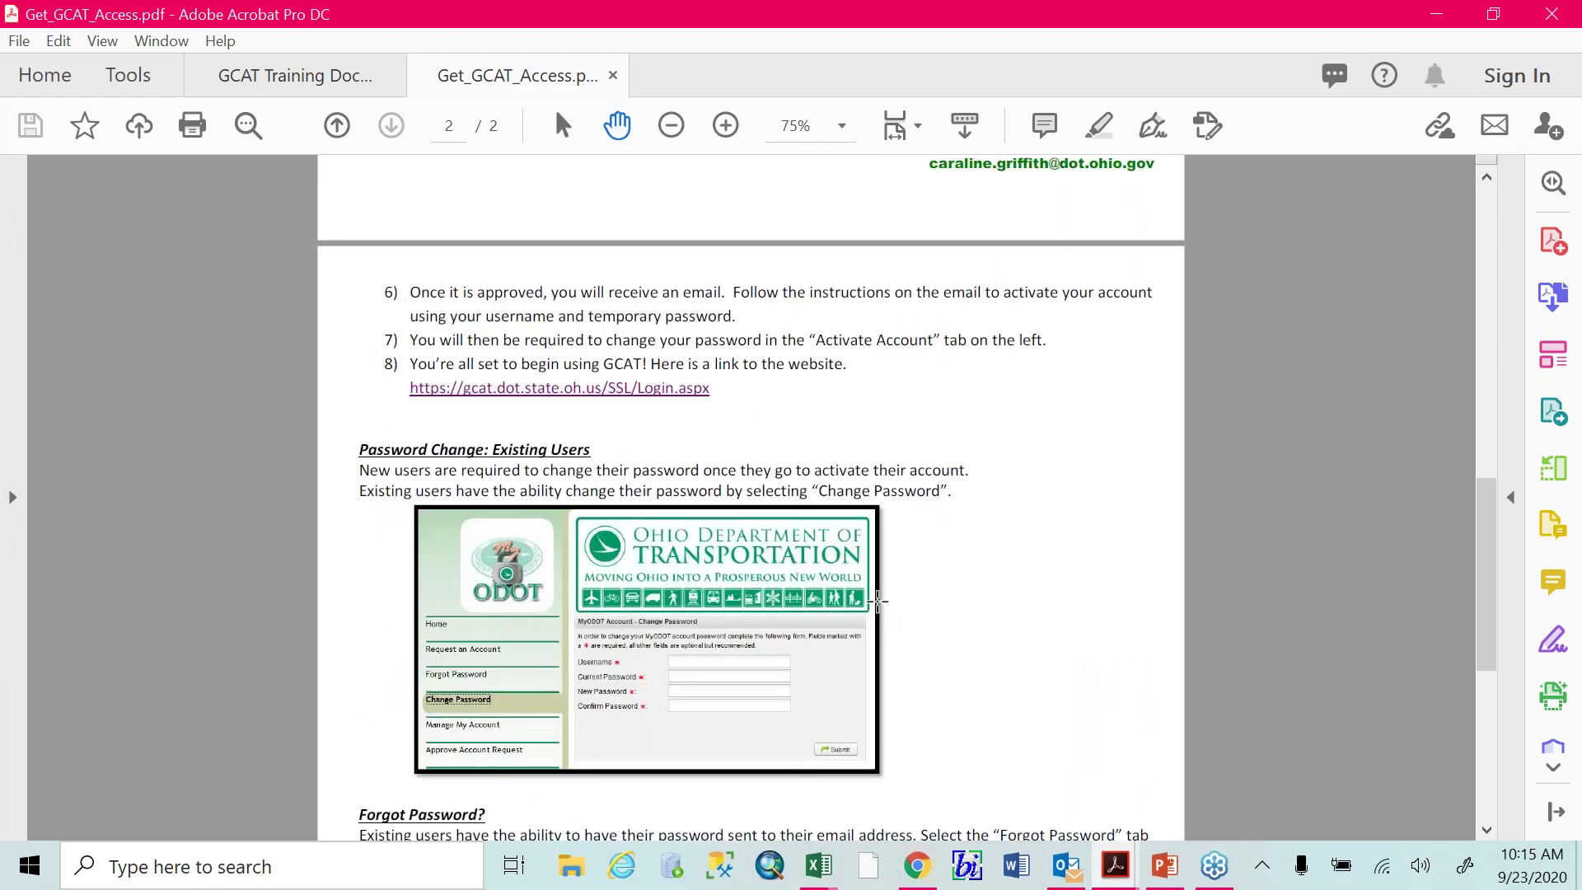
scroll(875, 601, "up", 19)
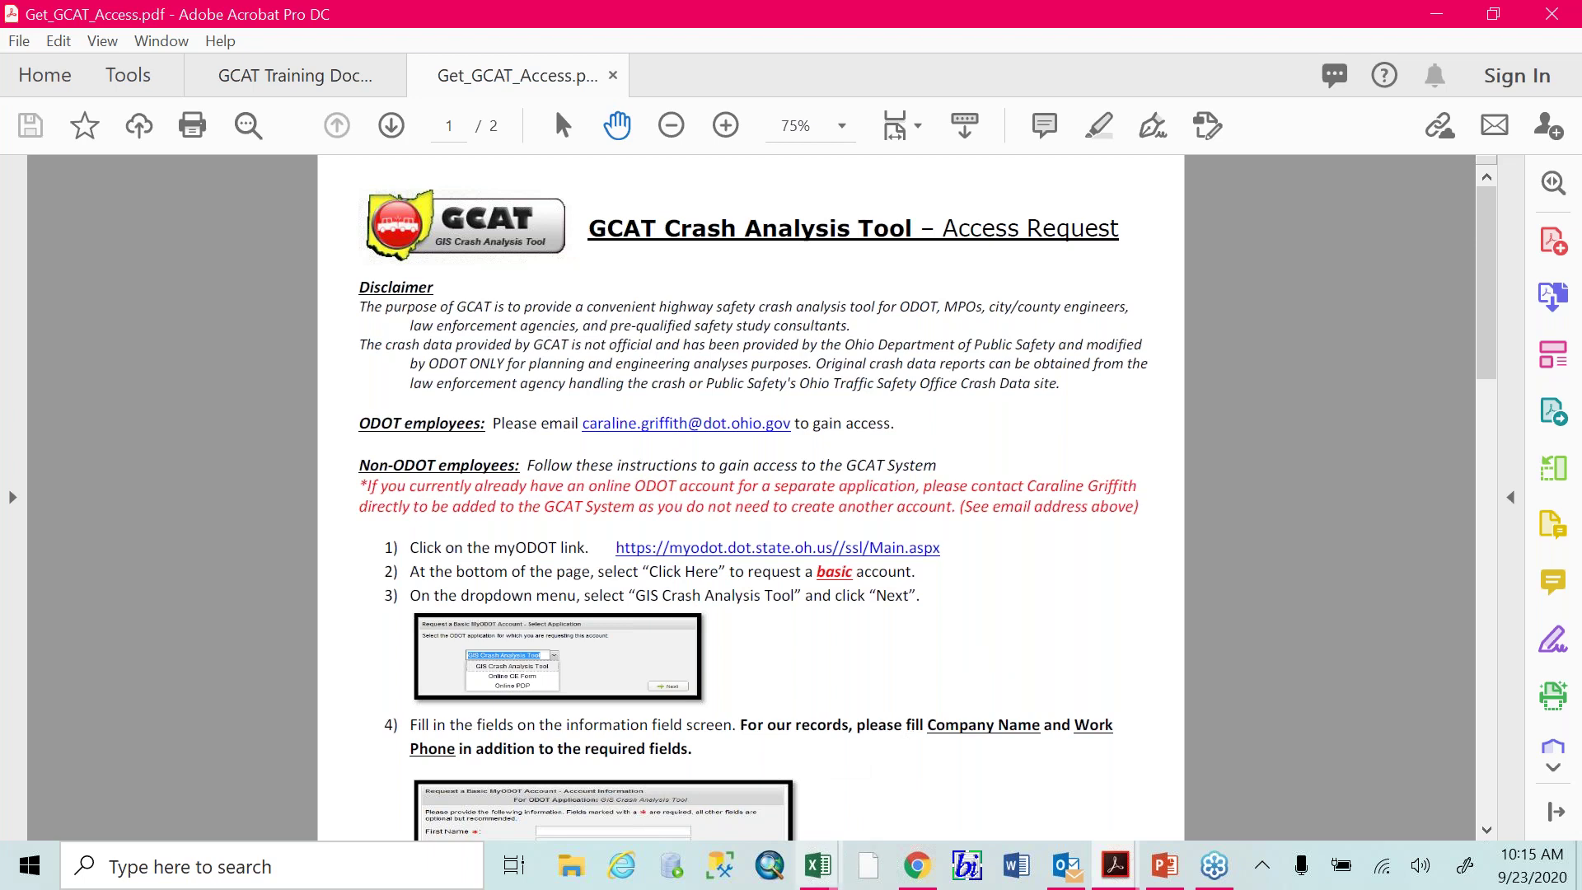
Return to Chrome and log in to GCAT as an existing user
left_click(927, 872)
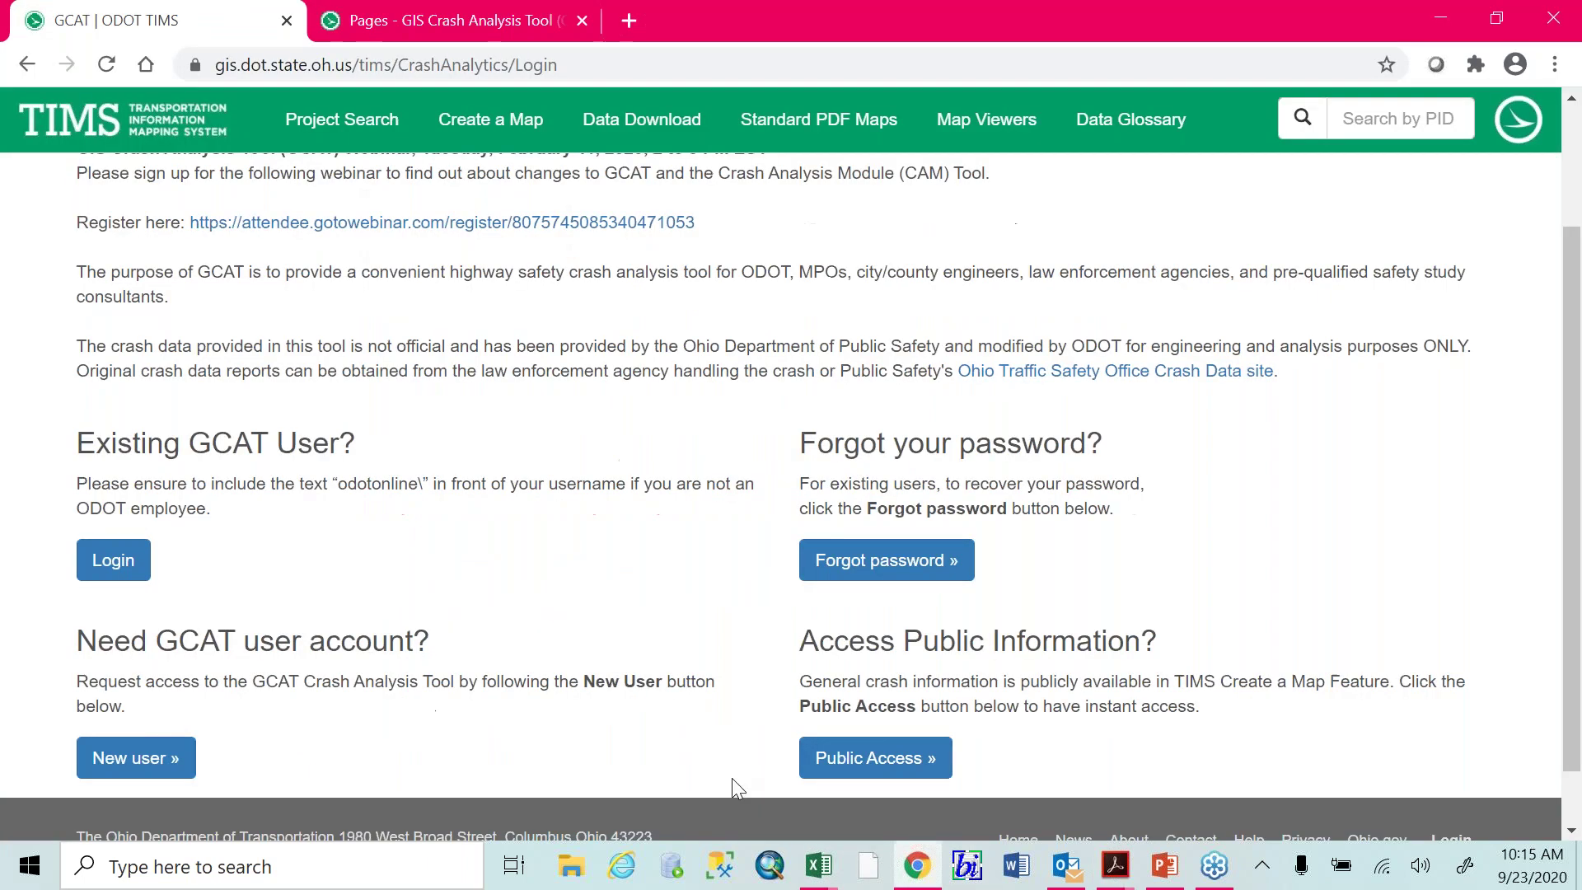
left_click(125, 566)
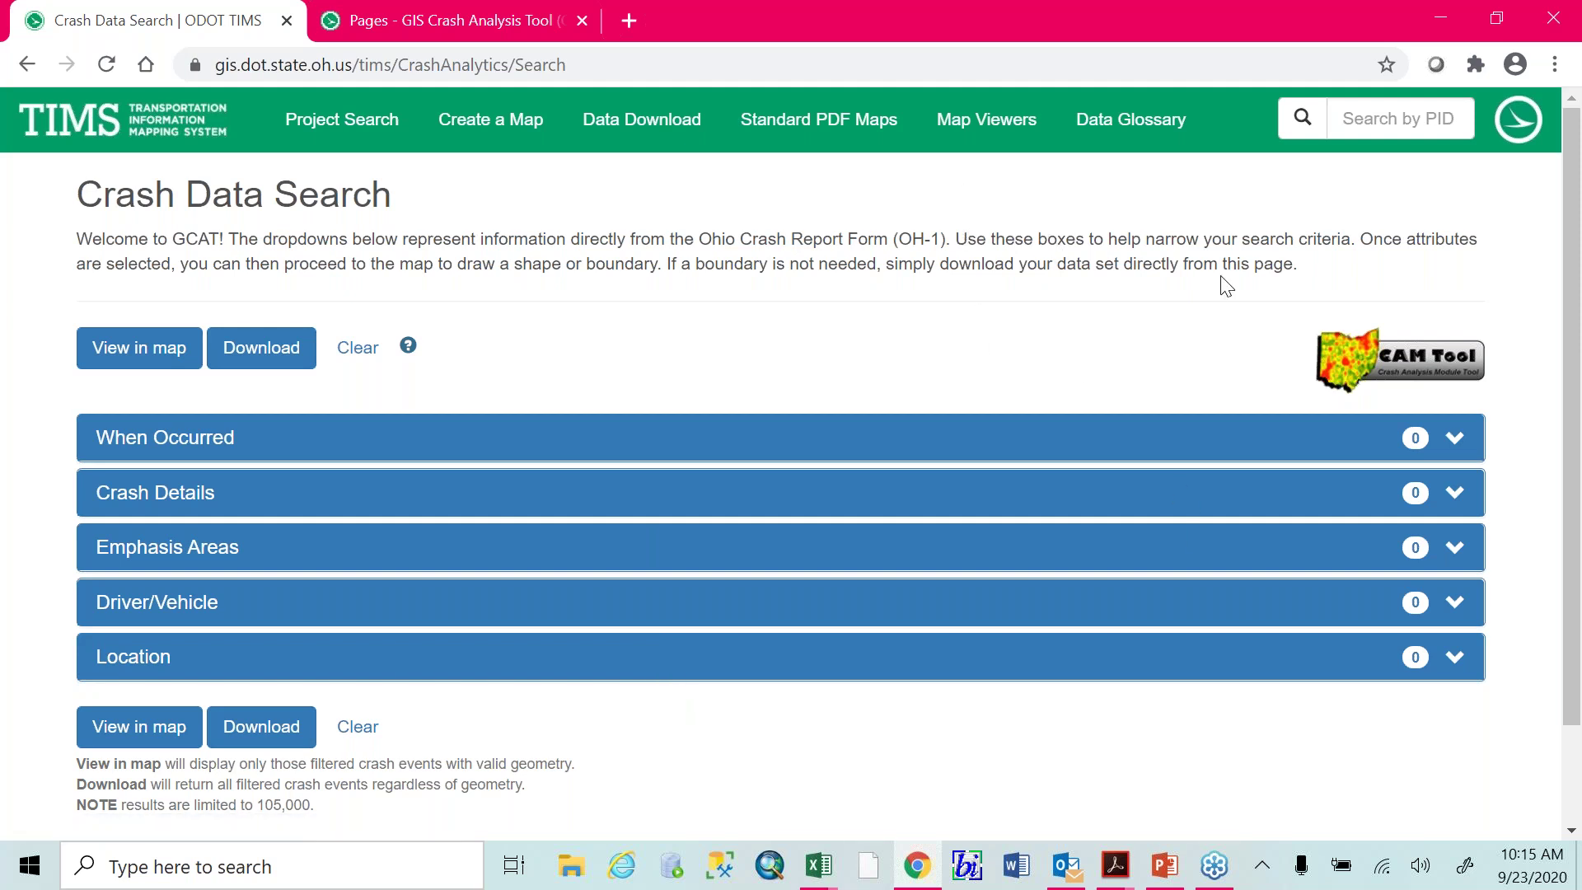
Examine the Year and Month filter choices under When Occurred and collapse the section
left_click(960, 434)
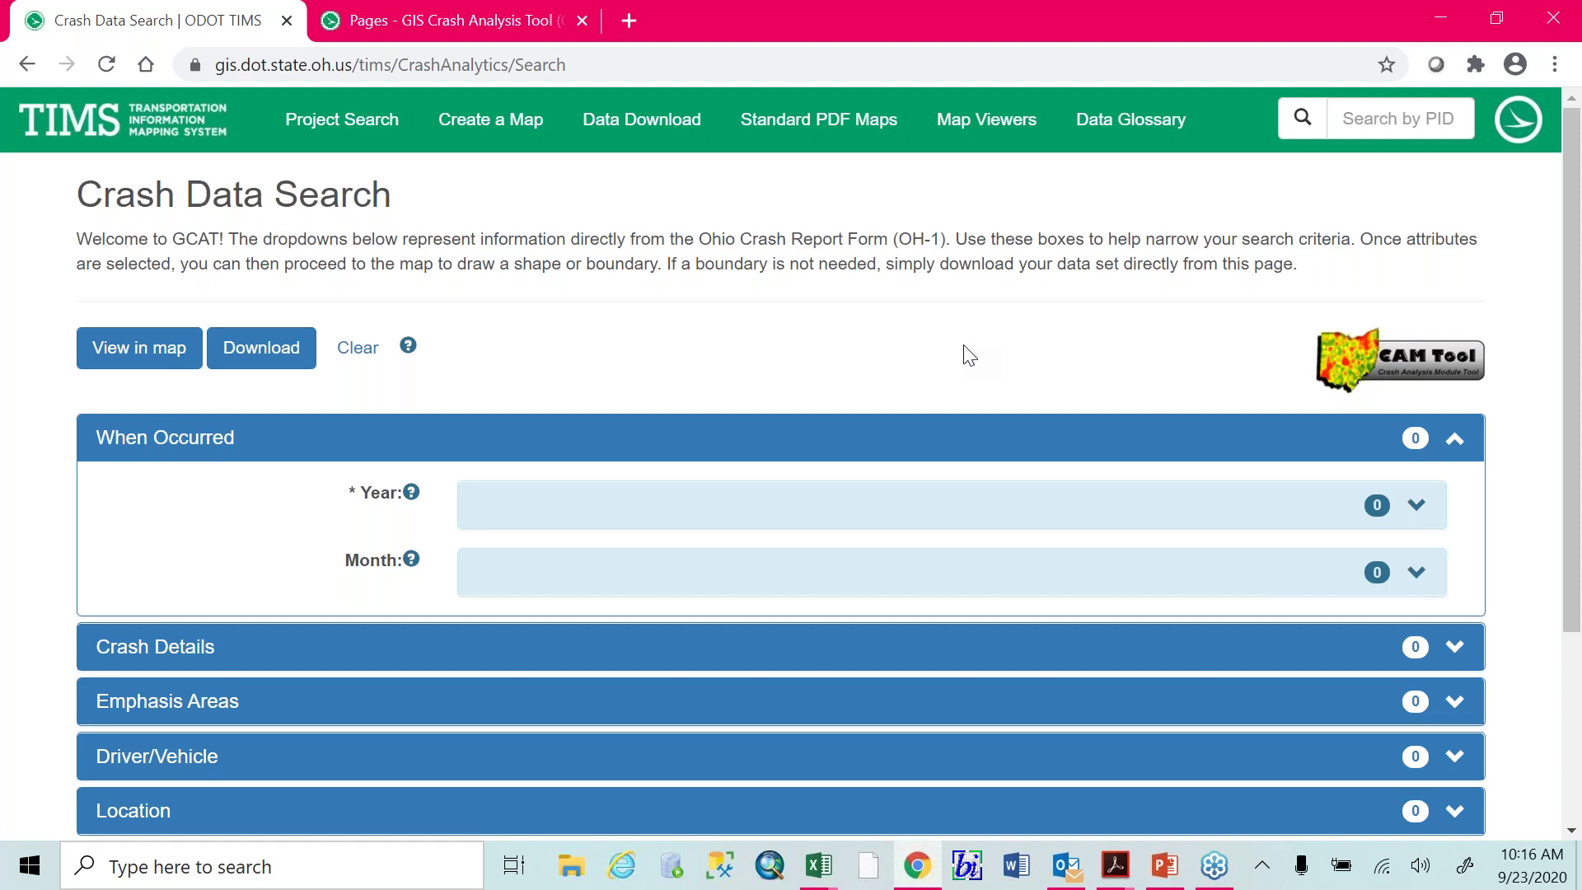
left_click(893, 508)
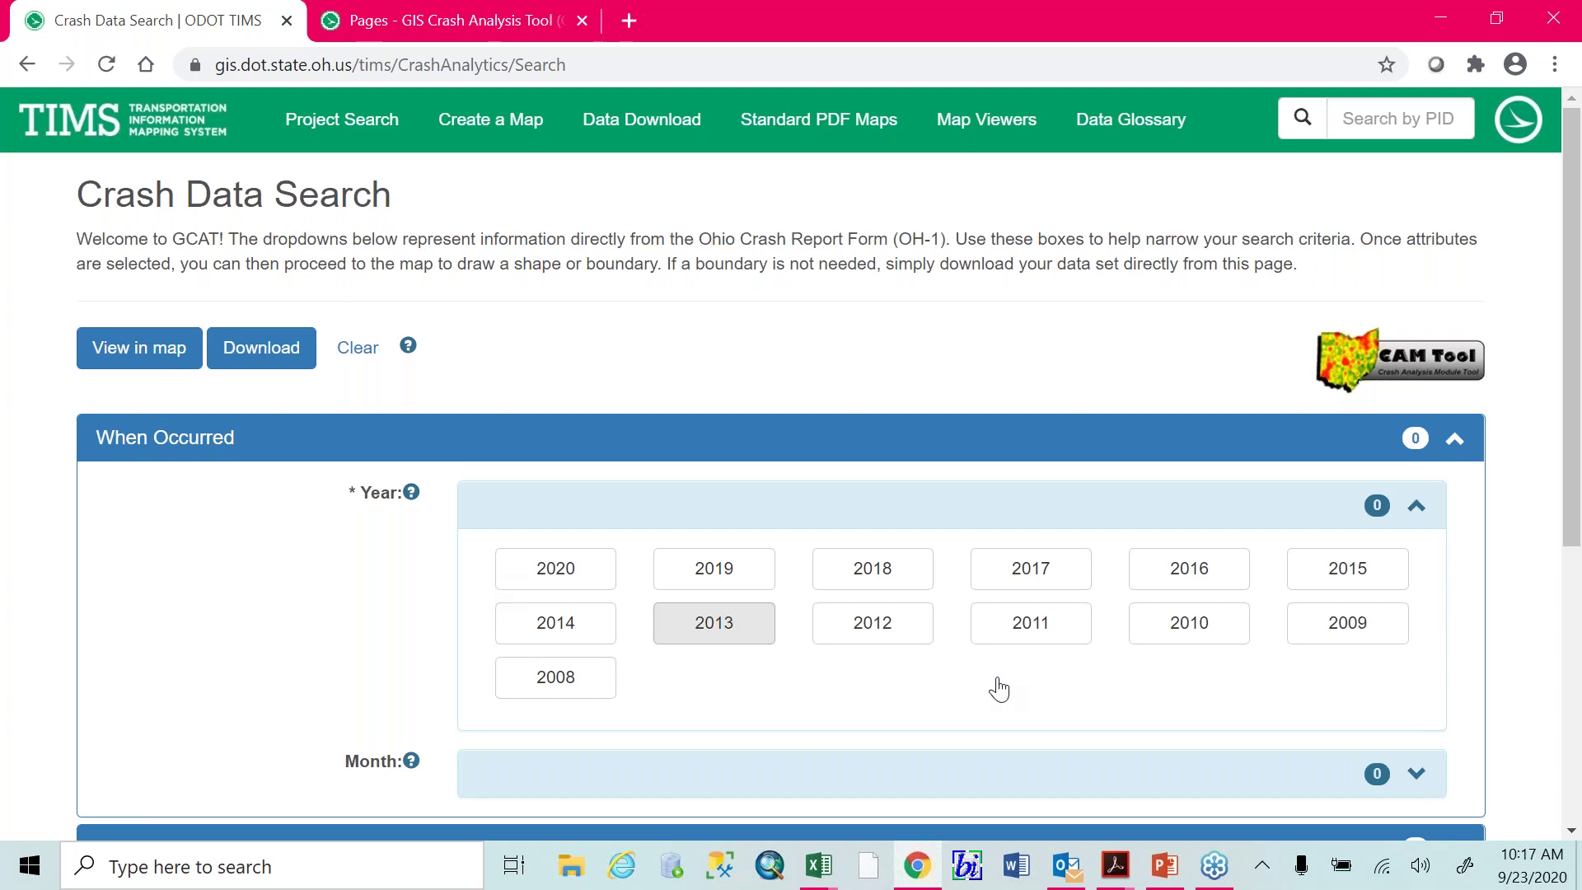
scroll(1545, 679, "down", 2)
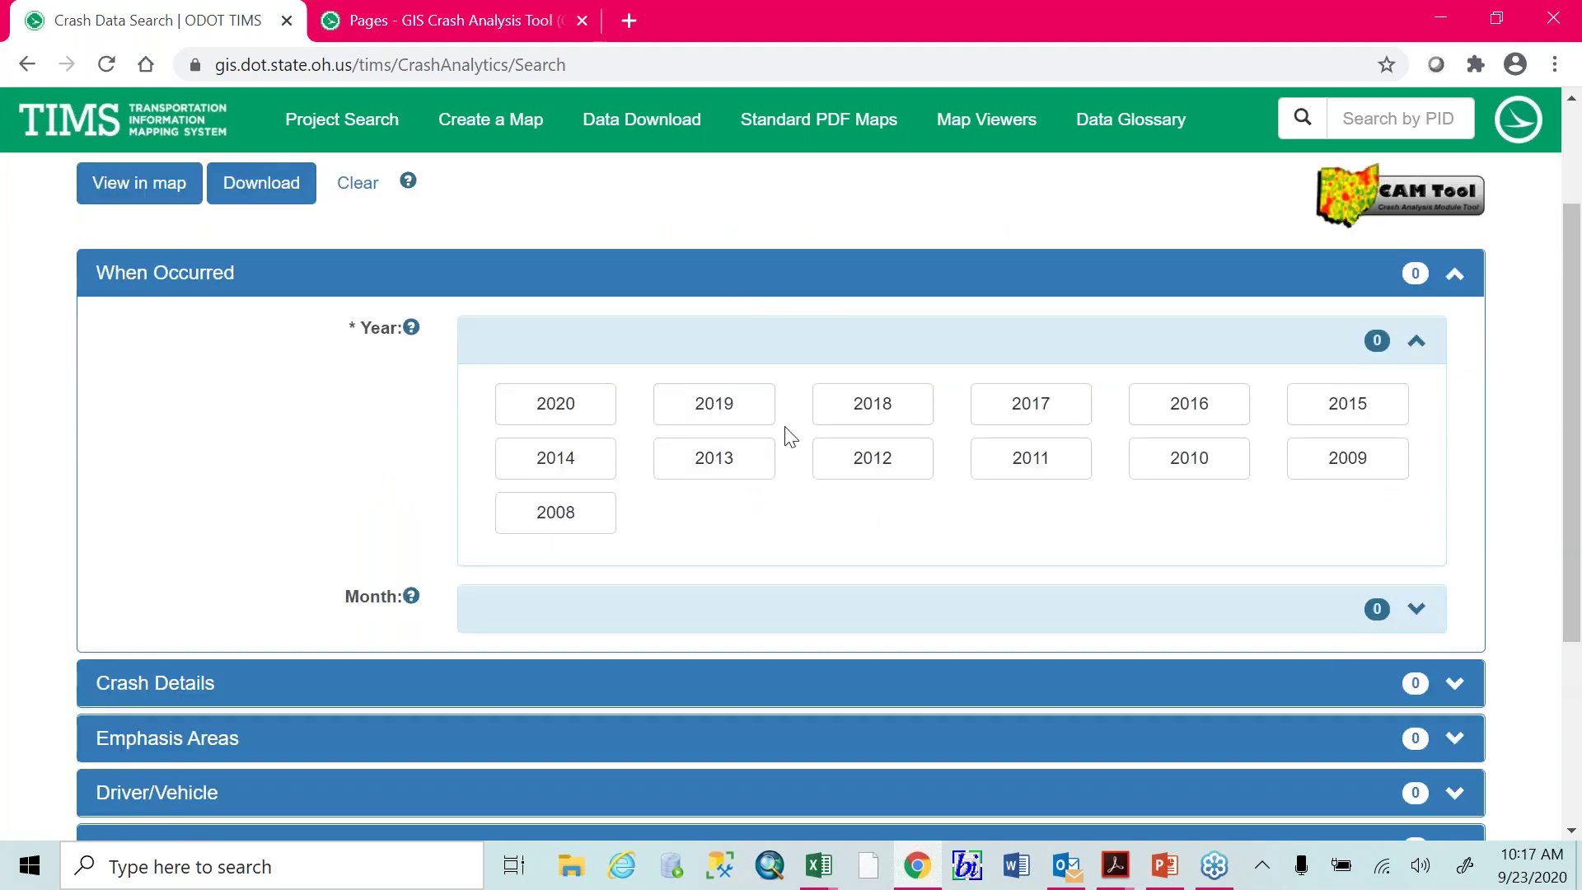
left_click(713, 353)
left_click(725, 411)
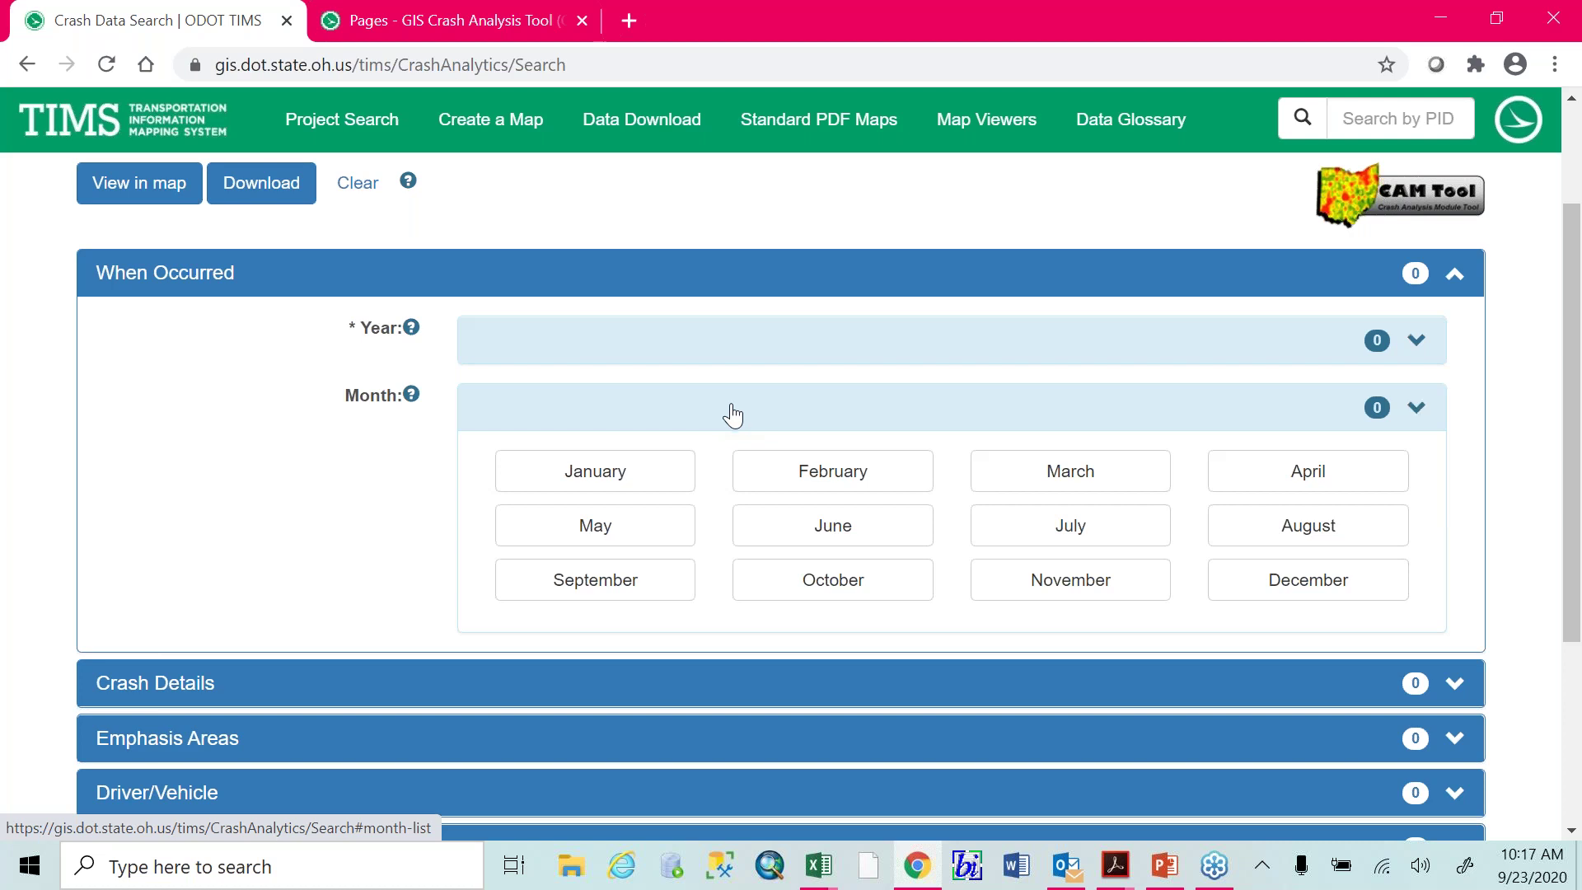
left_click(733, 415)
left_click(682, 295)
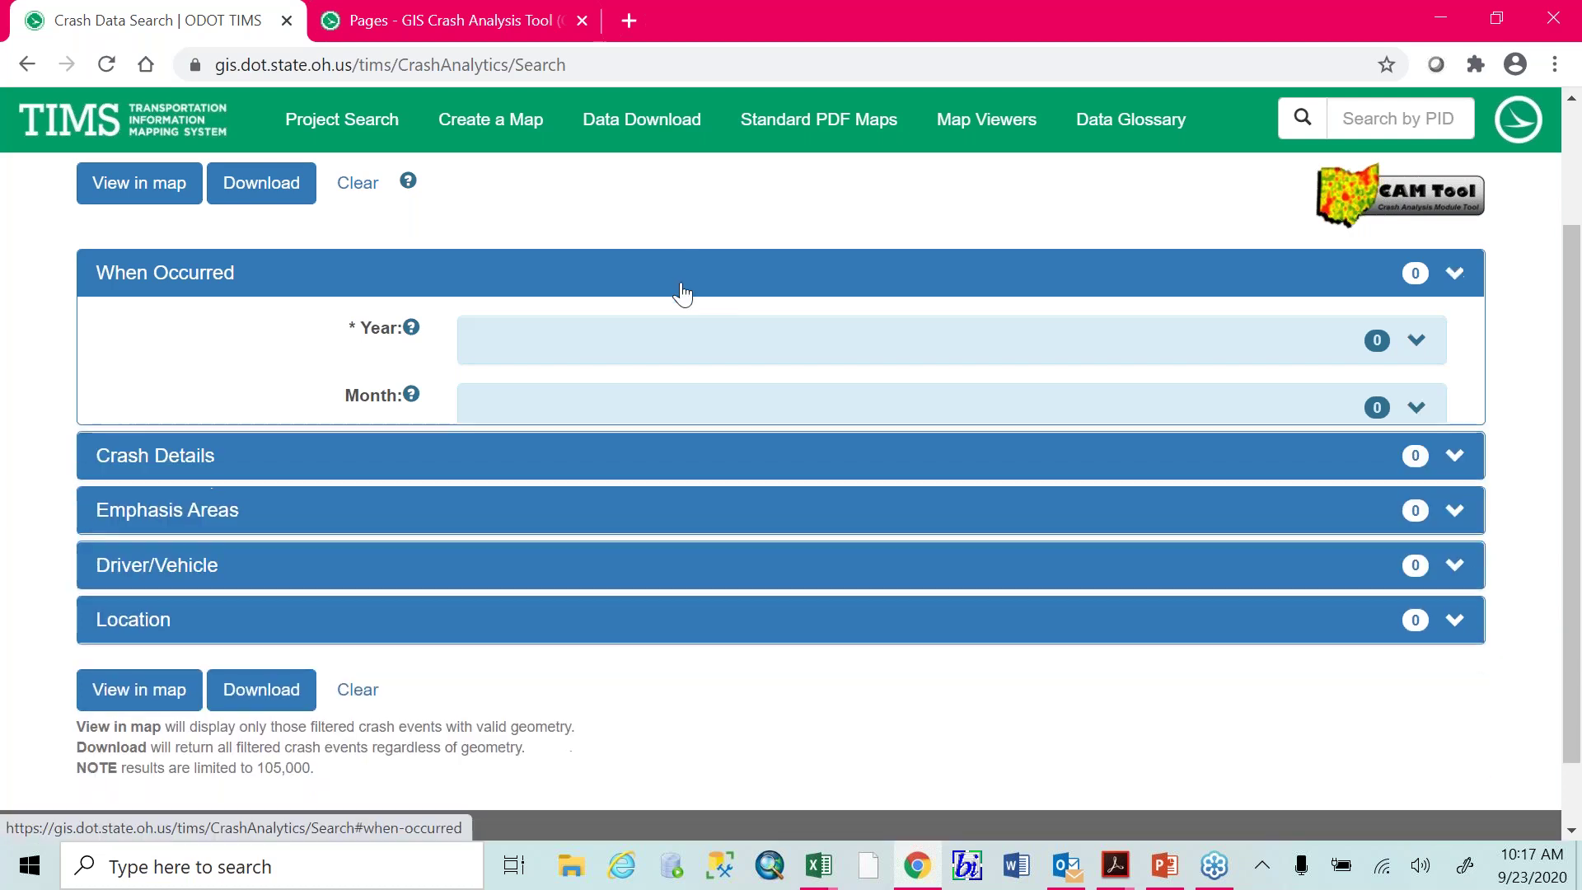
Examine the Crash Type and Crash Severity choices under Crash Details and collapse the section
left_click(639, 394)
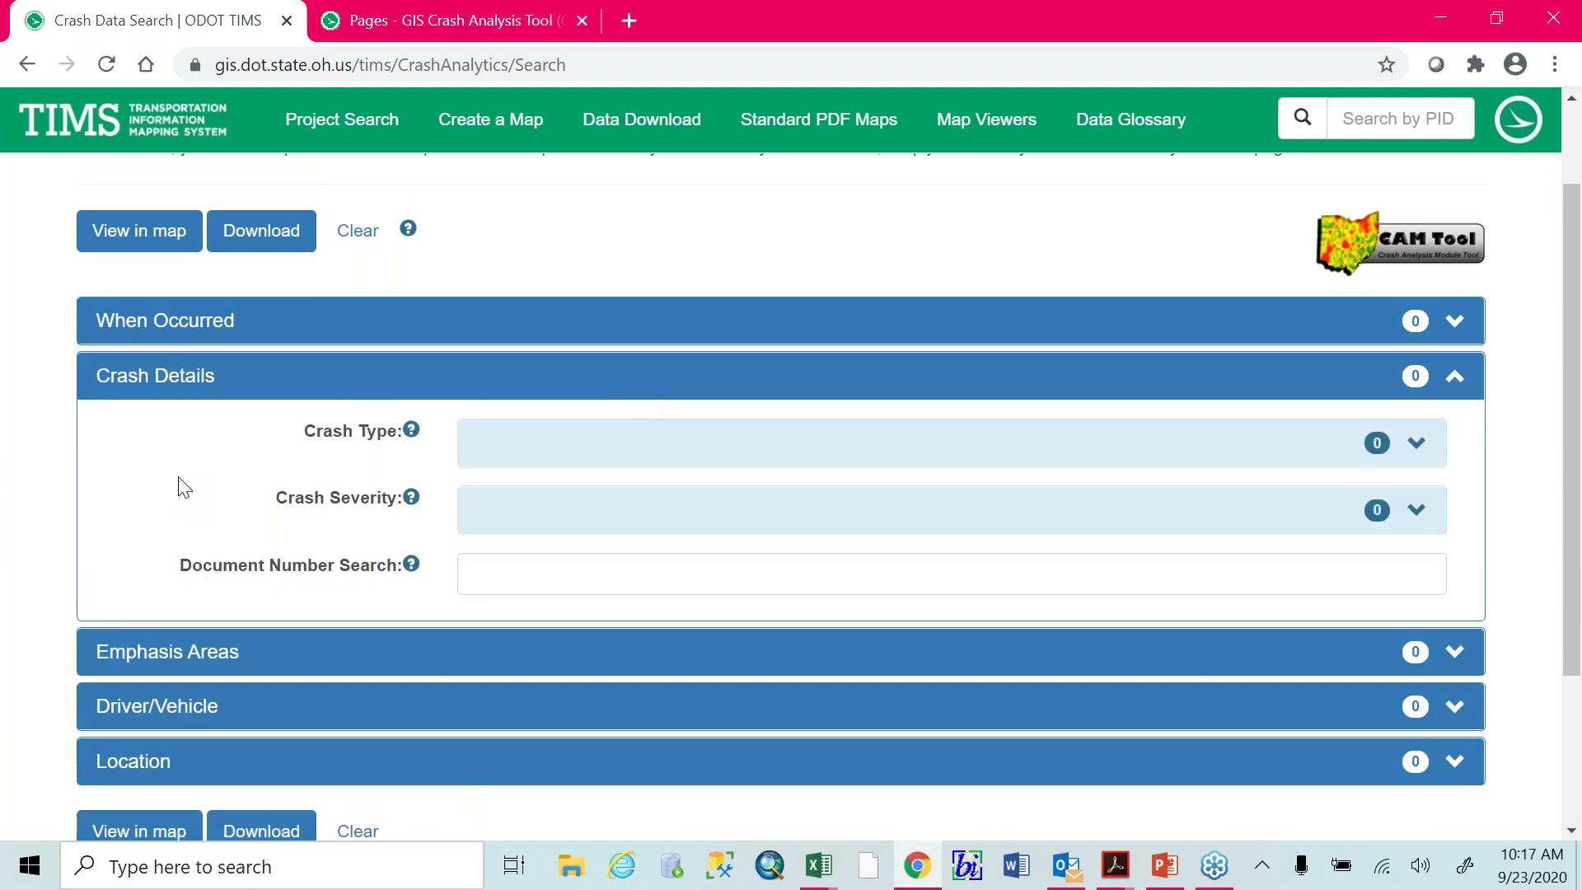
left_click(613, 458)
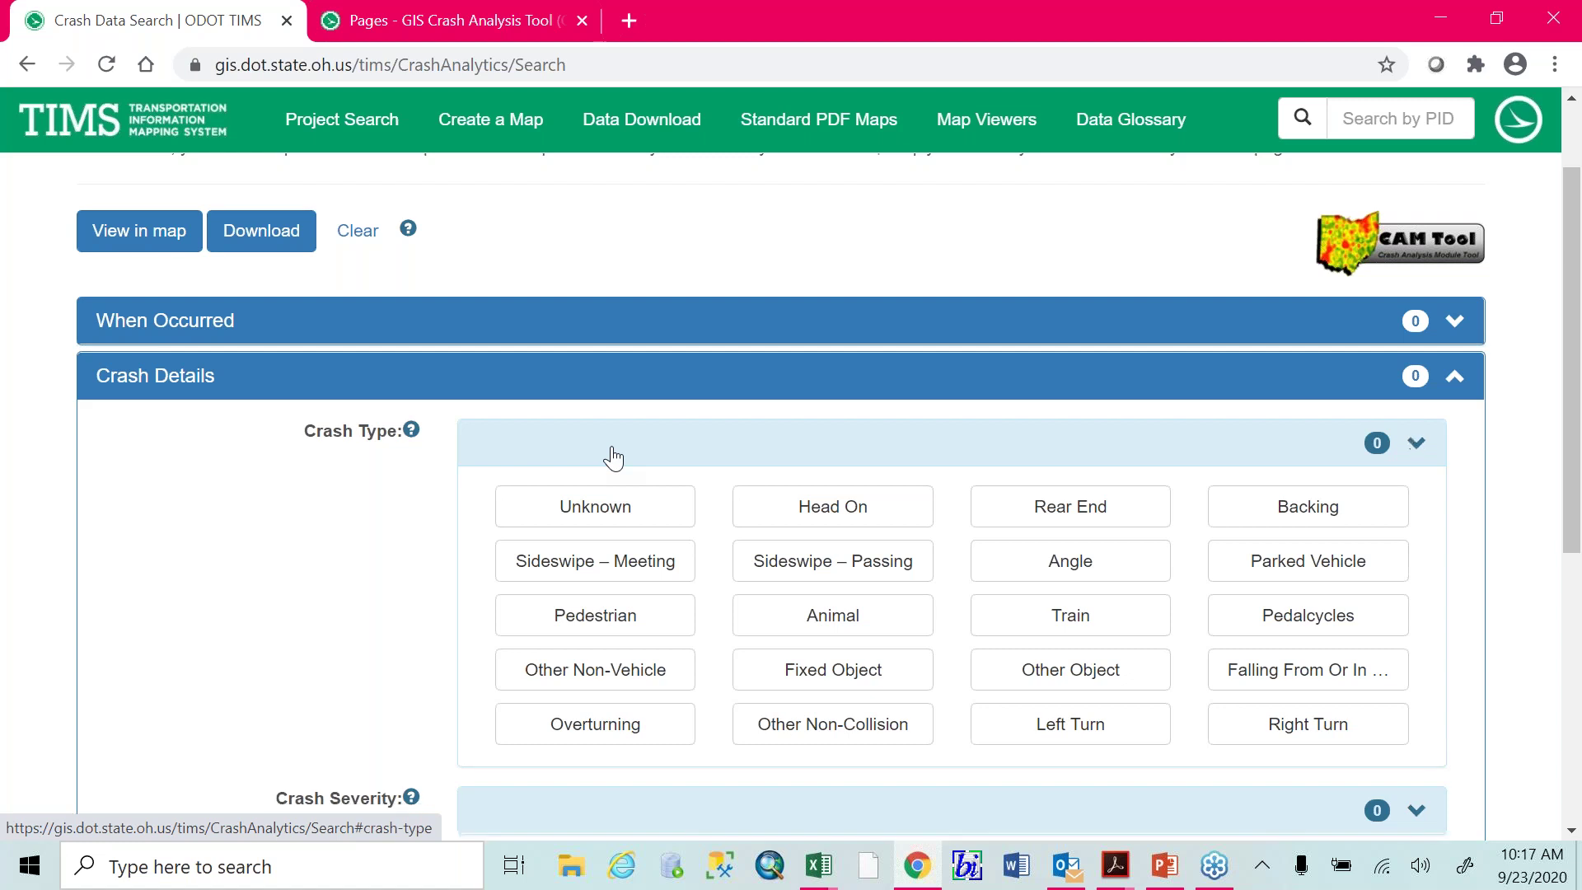
left_click(613, 458)
left_click(633, 519)
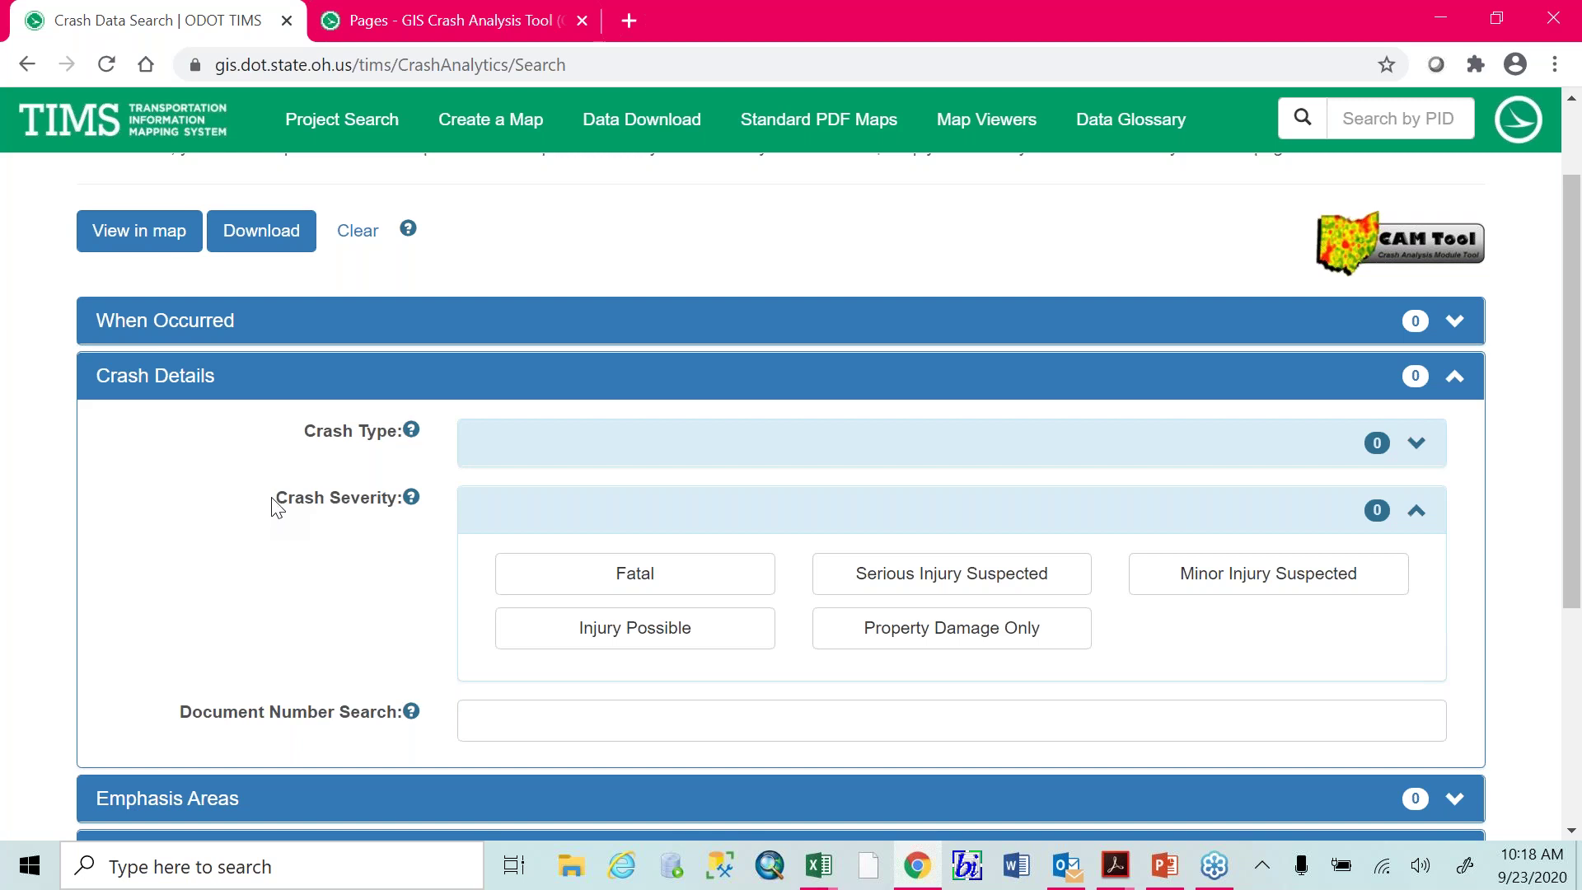
left_click(524, 517)
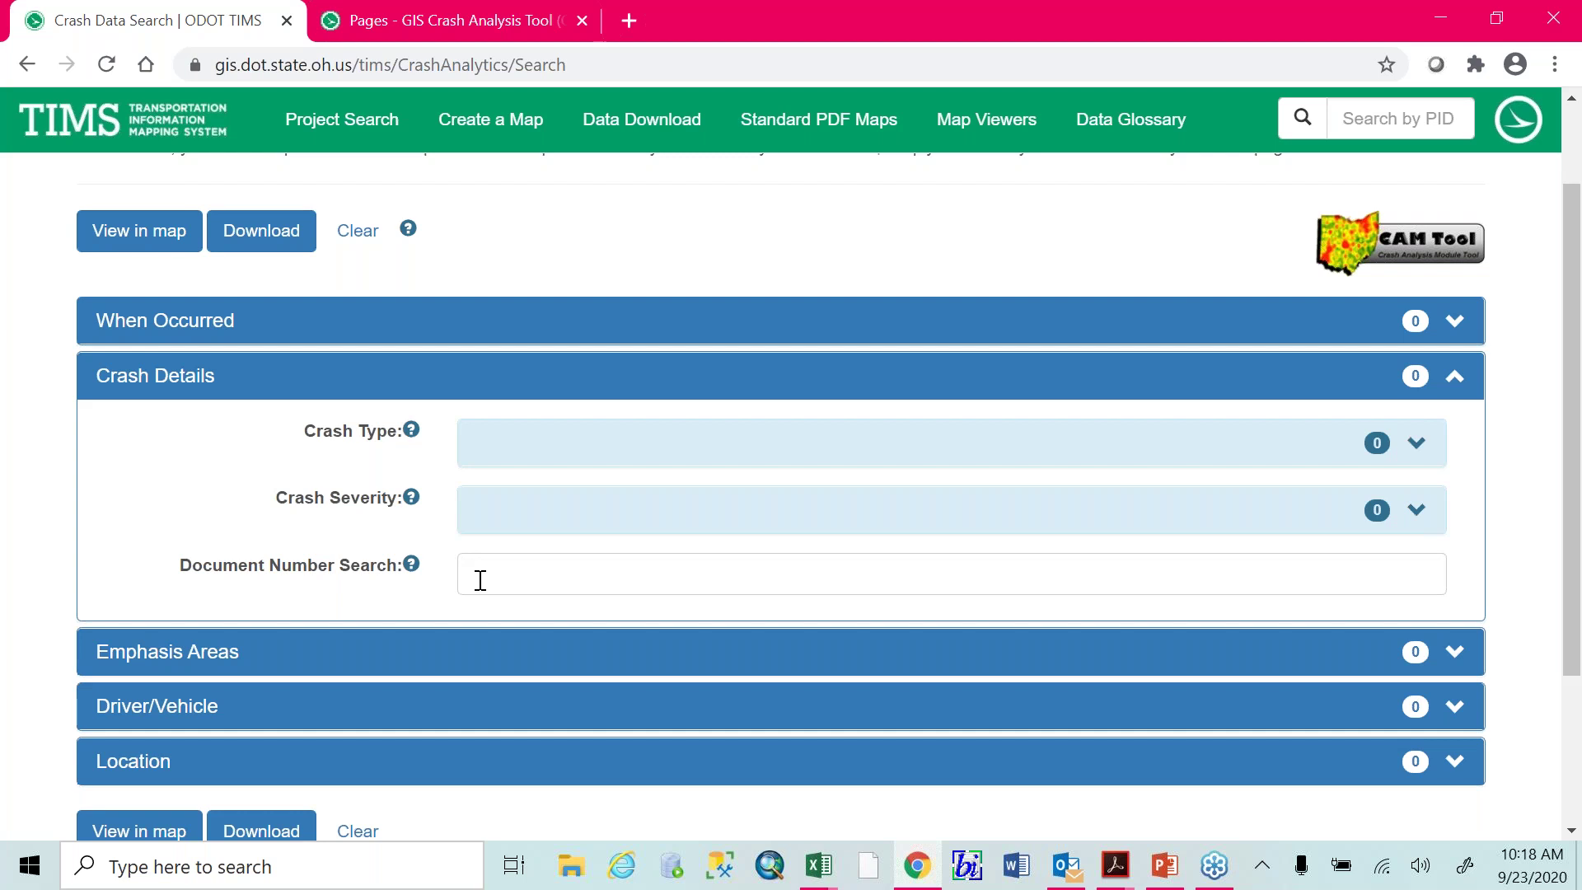
left_click(397, 378)
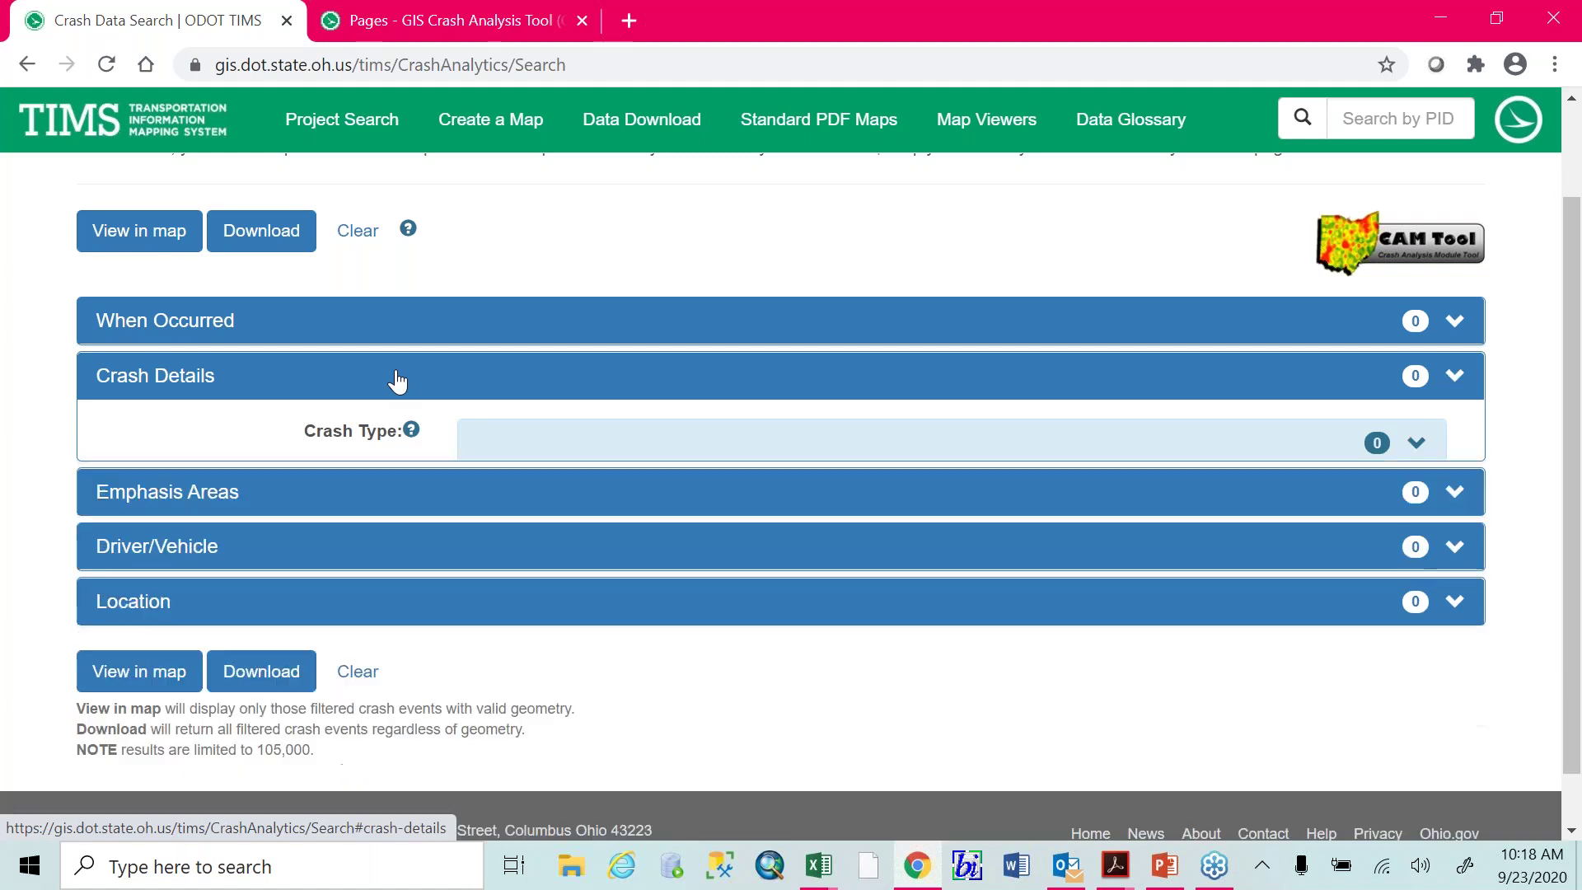
Examine the Area choices under Emphasis Areas and collapse the section
left_click(584, 430)
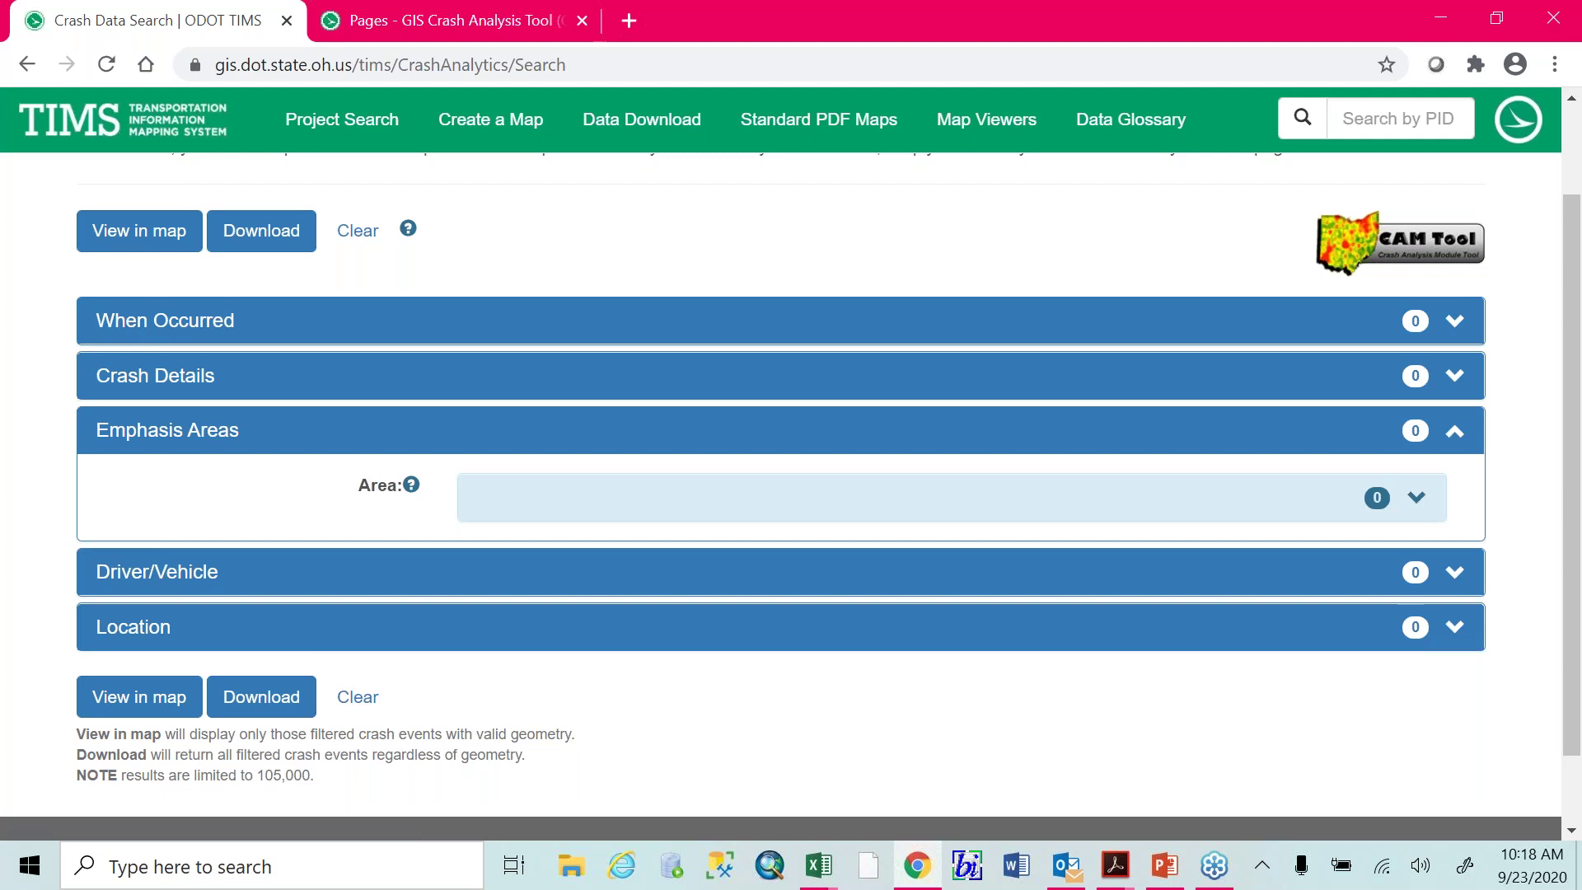
left_click(593, 511)
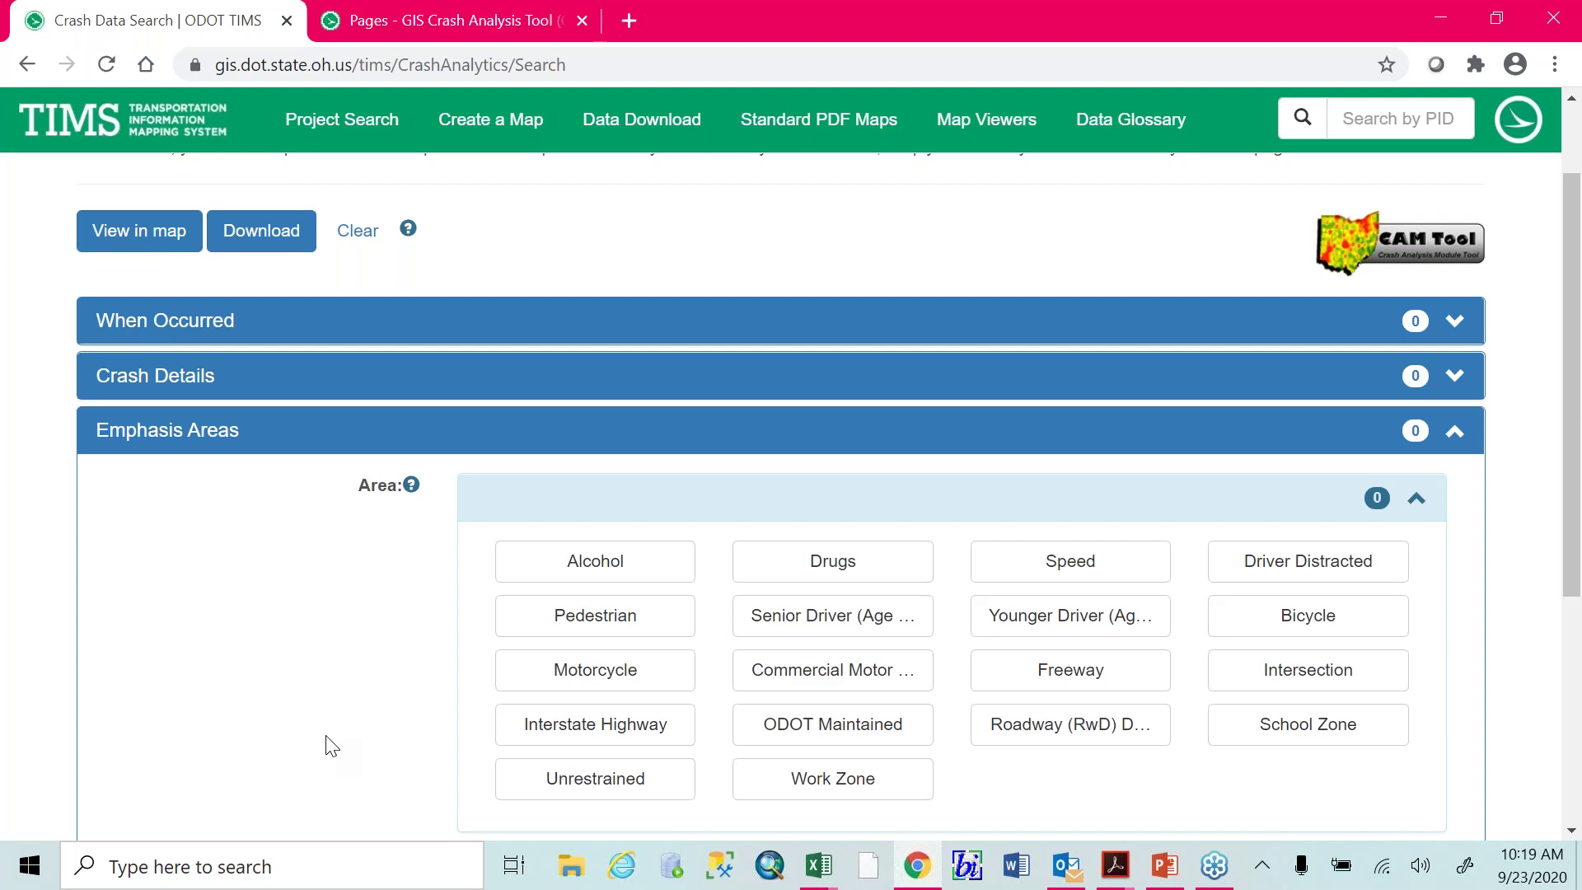
left_click(340, 464)
Expand the Driver/Vehicle section and look through the Type of Unit options without choosing one
left_click(367, 504)
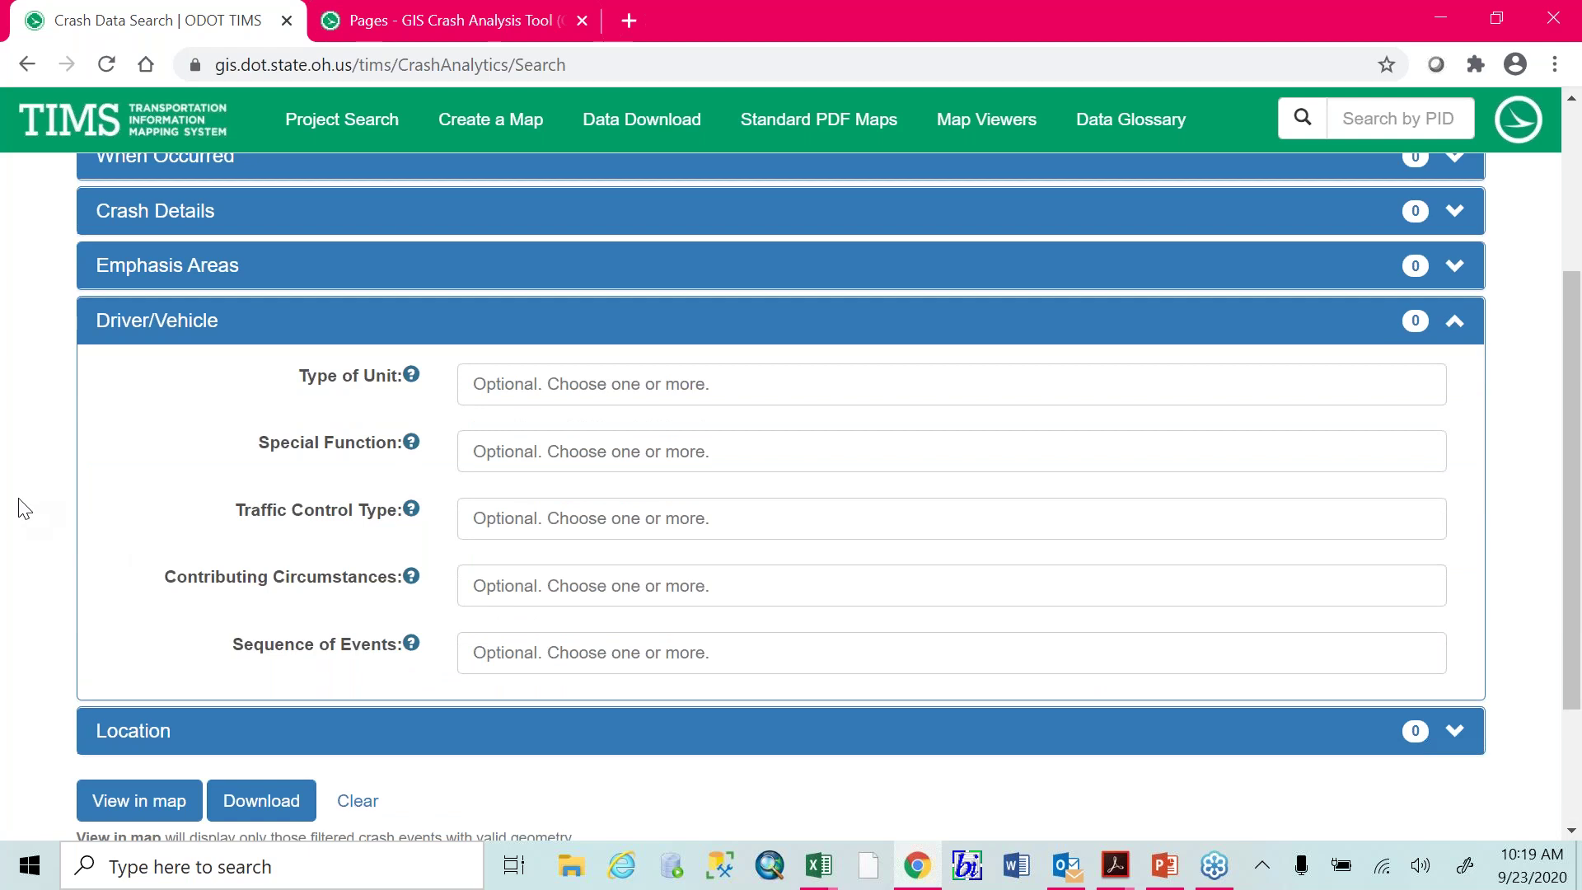
left_click(696, 381)
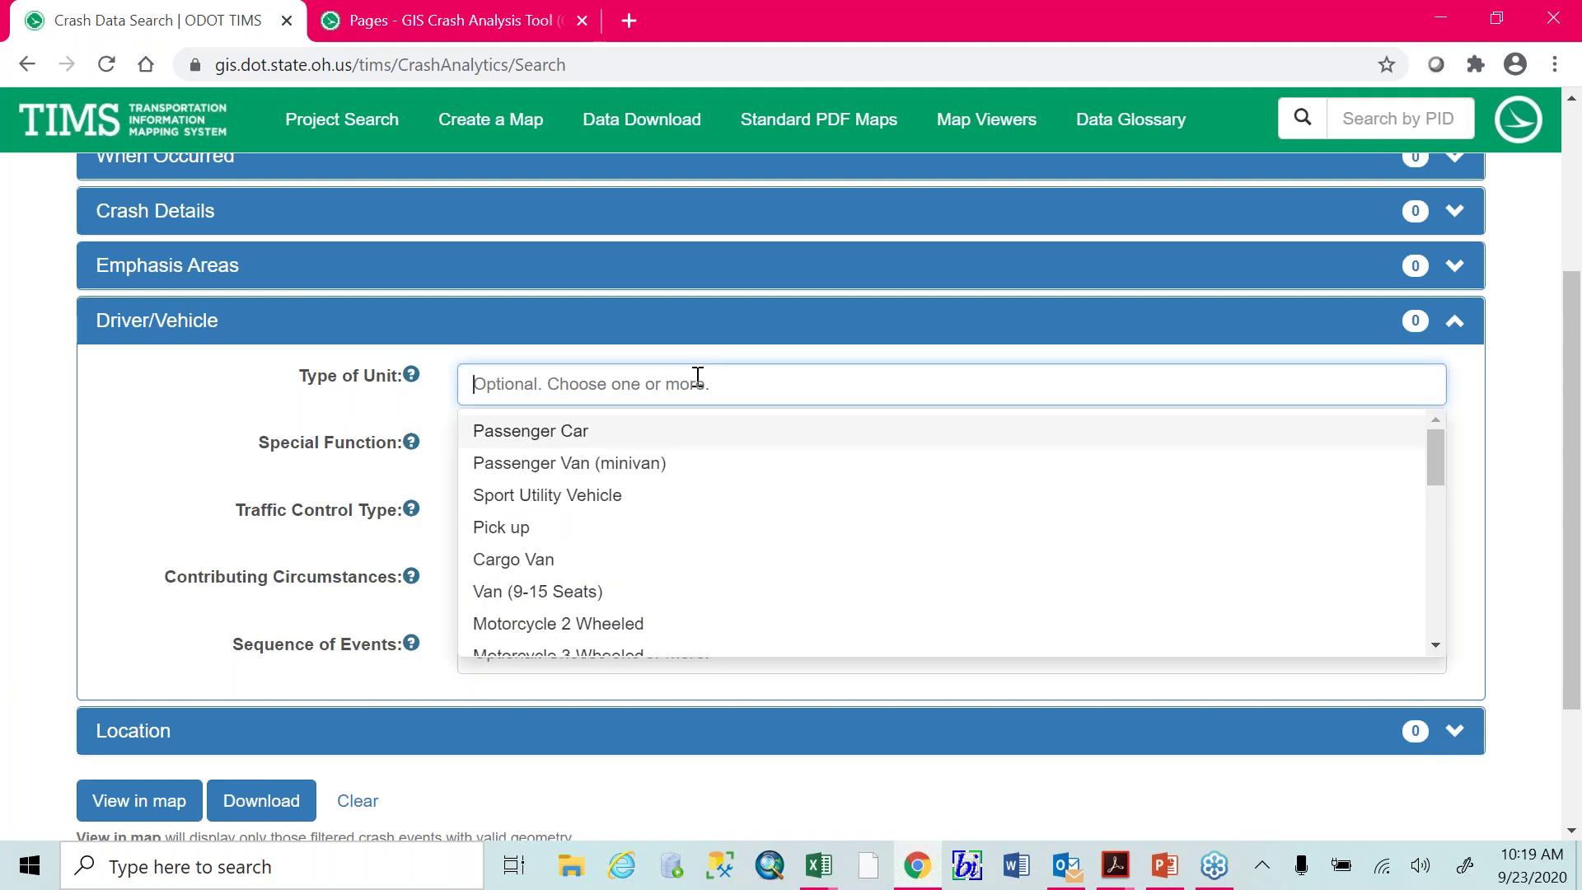
scroll(683, 504, "down", 4)
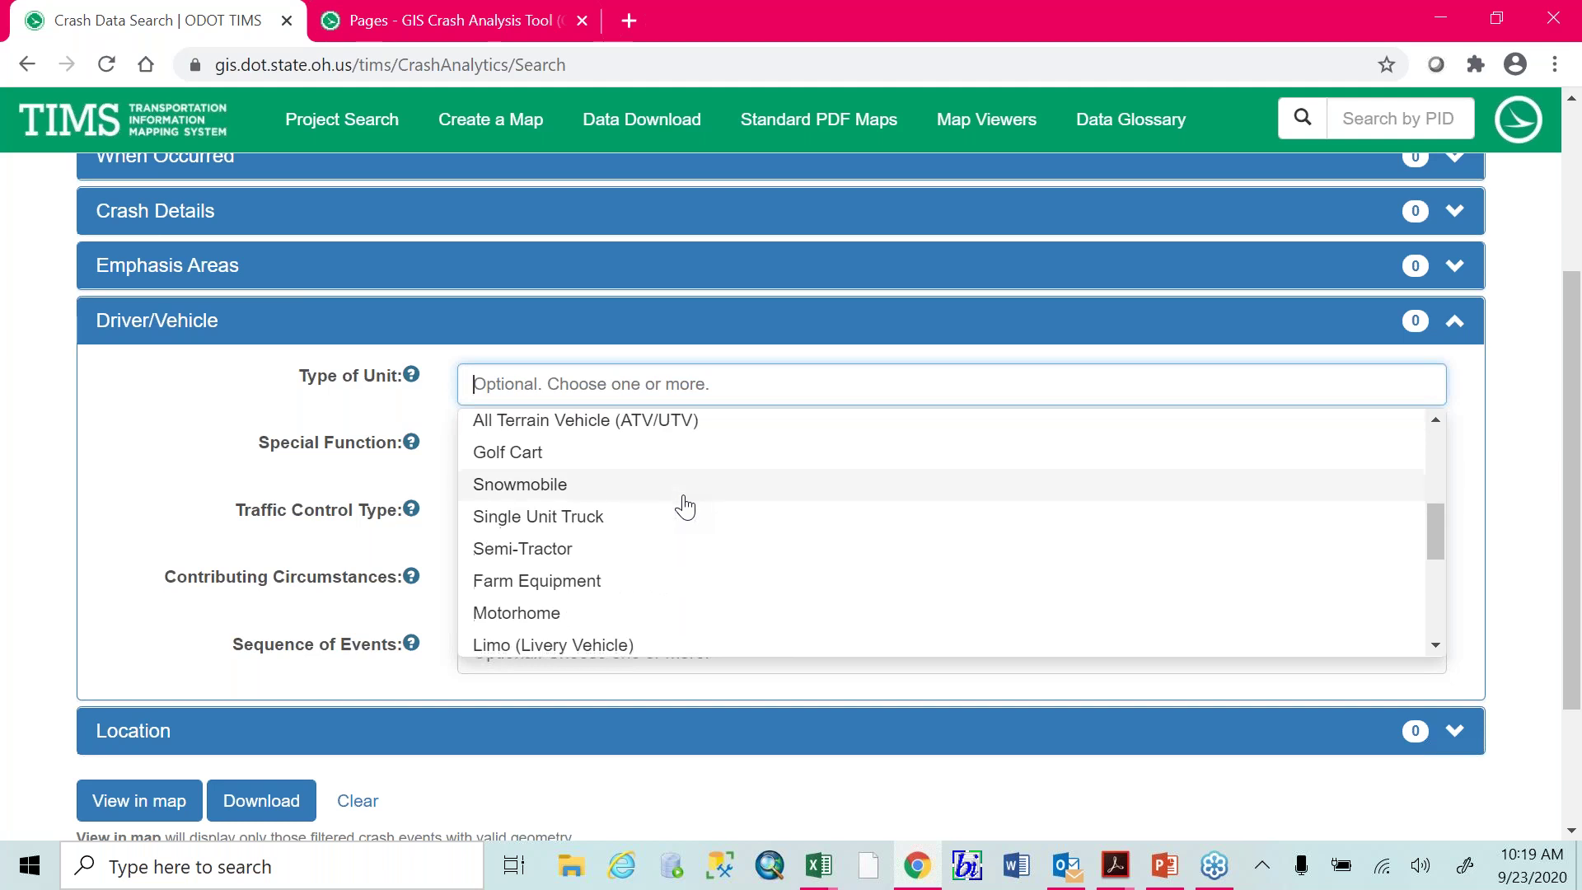
scroll(683, 506, "down", 2)
scroll(684, 506, "down", 2)
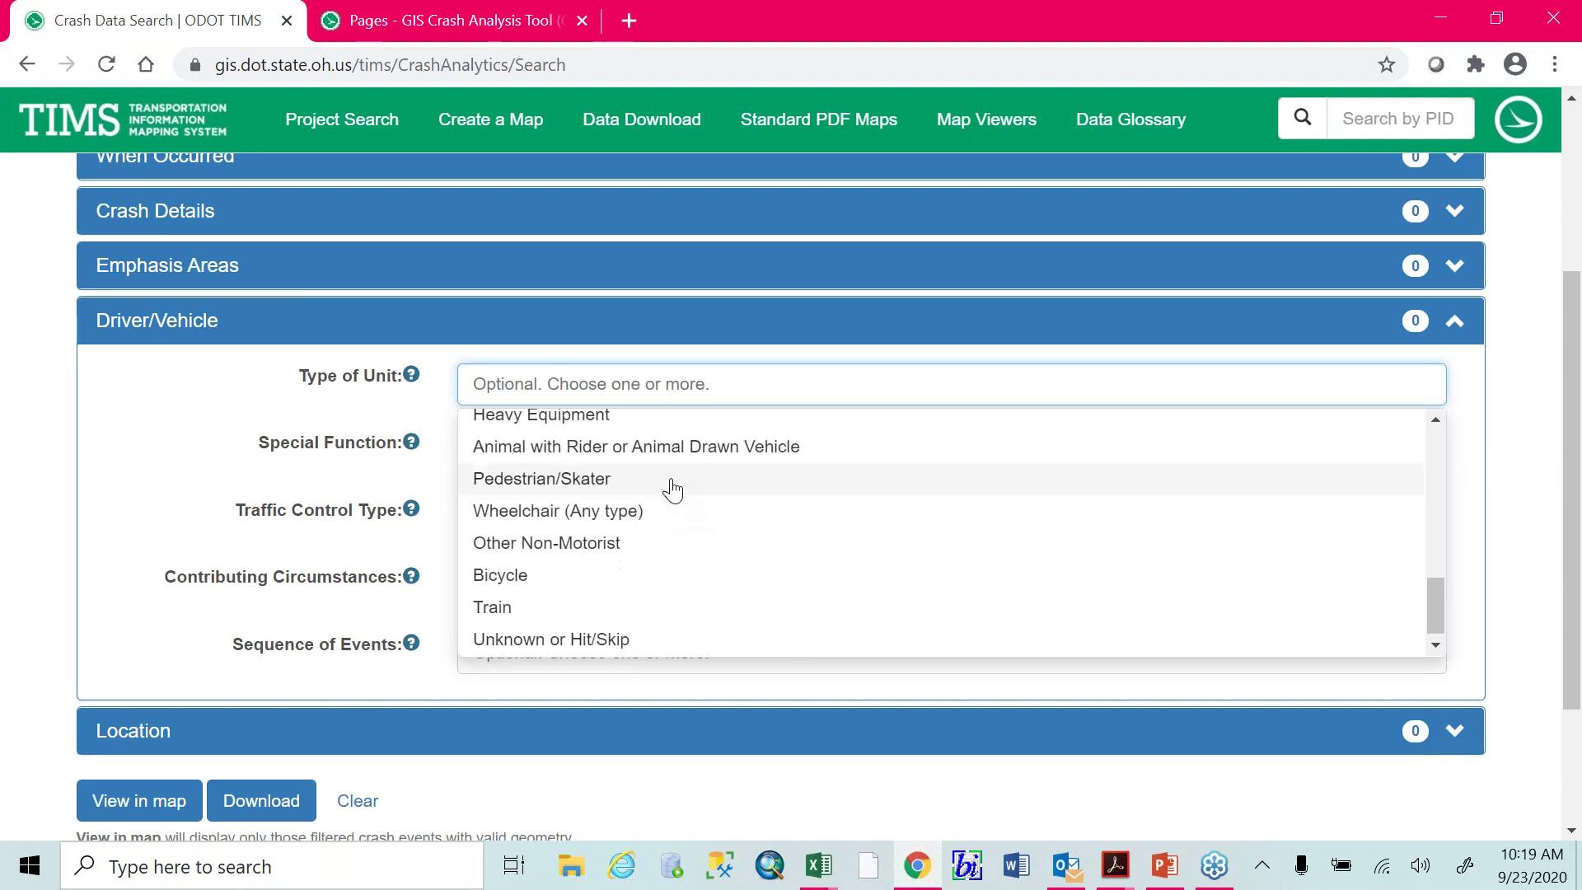
left_click(158, 399)
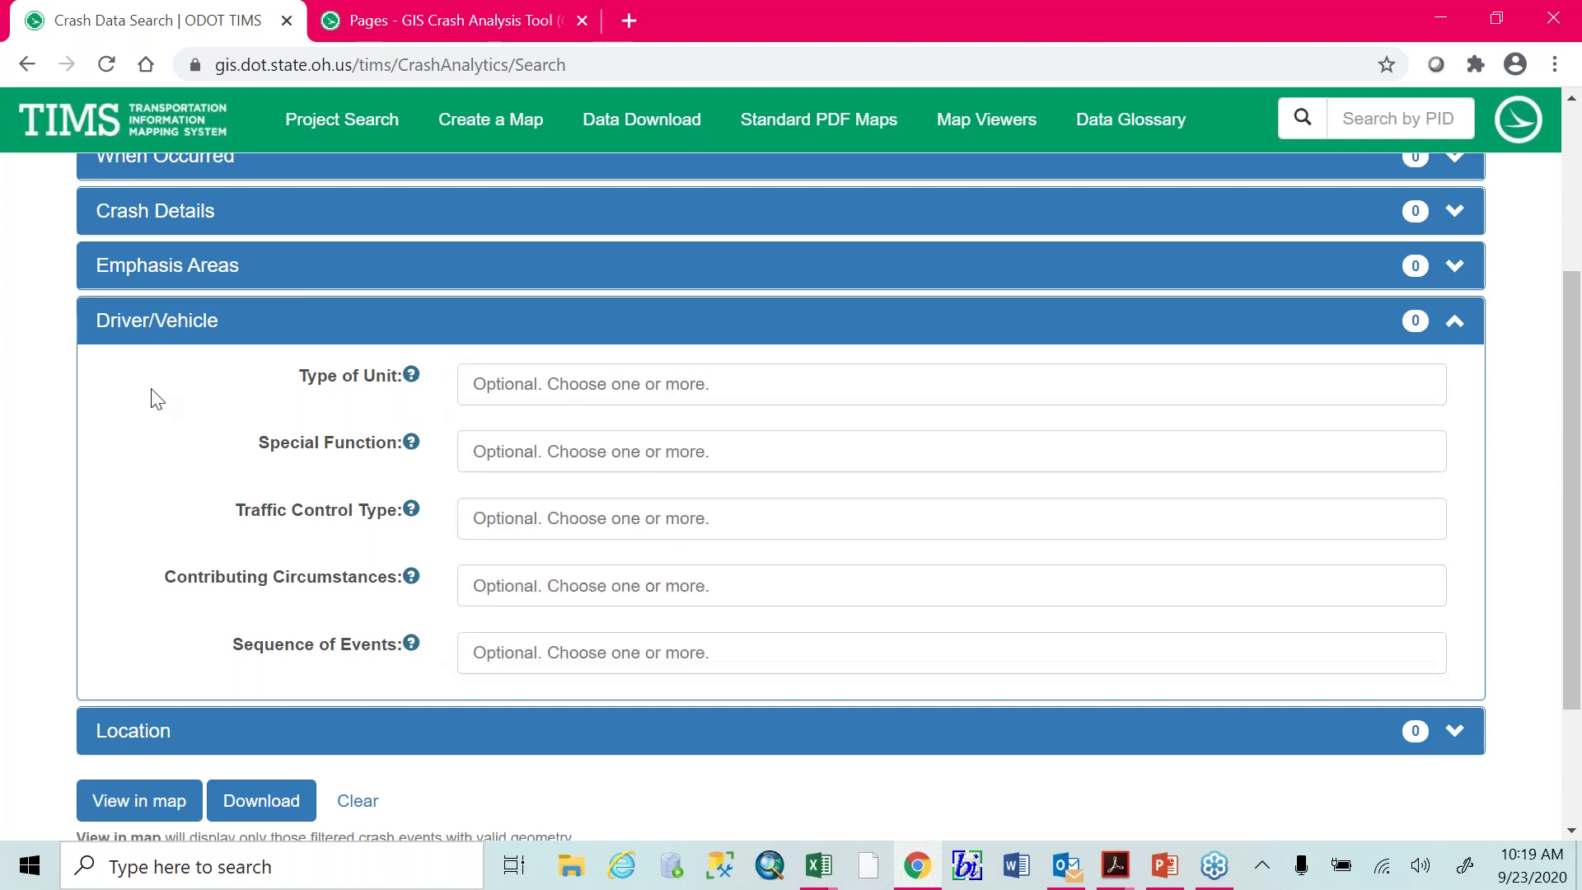
Look through the full list of Special Function options and close it without choosing one
left_click(550, 455)
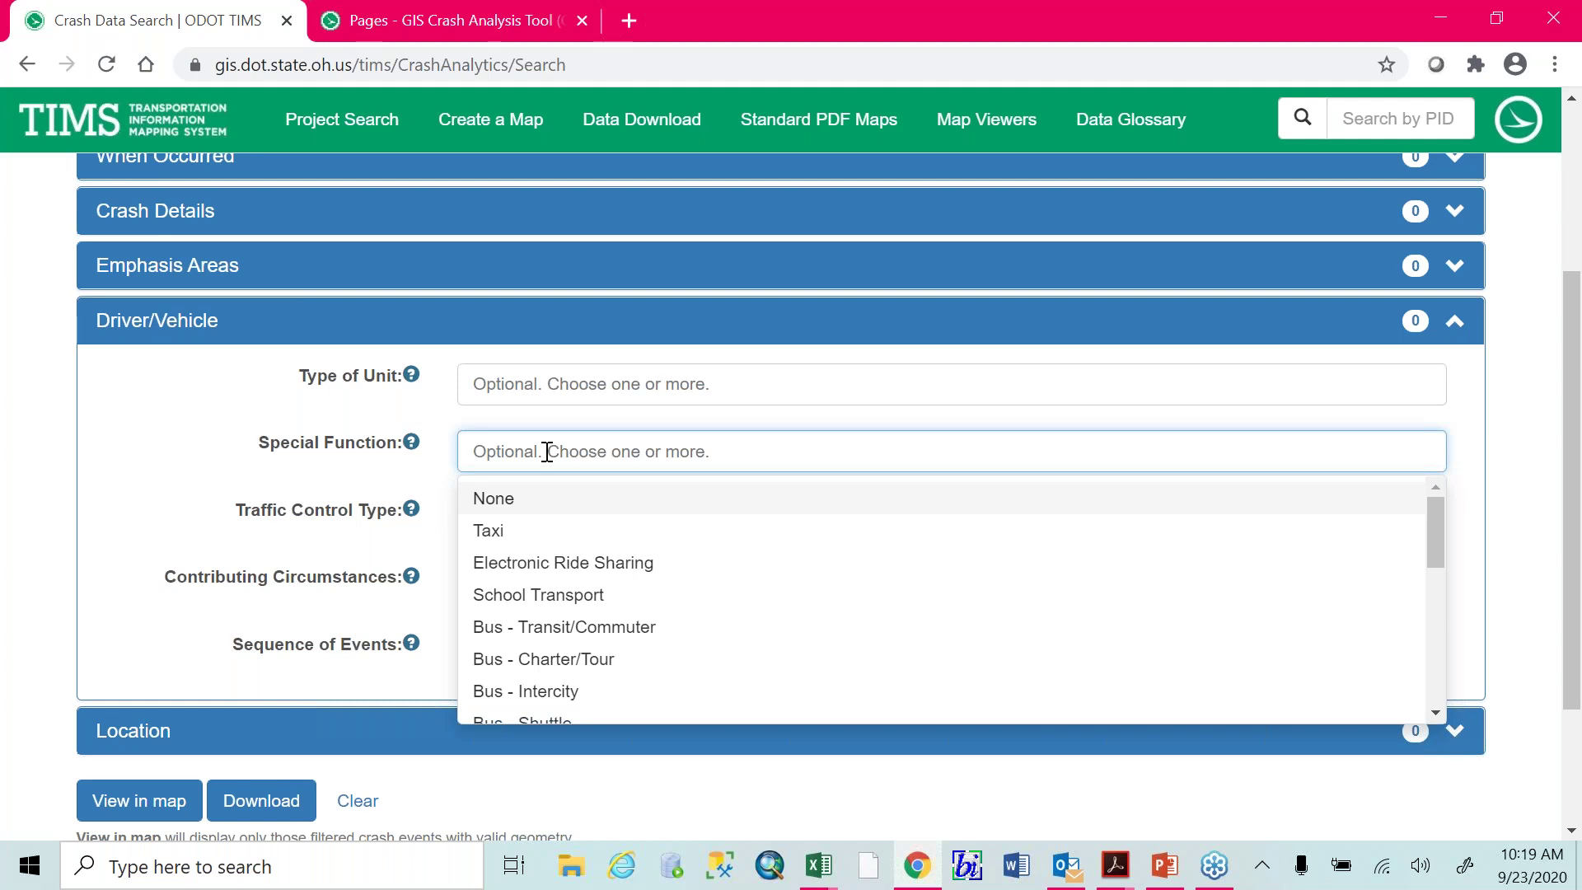
scroll(714, 583, "down", 2)
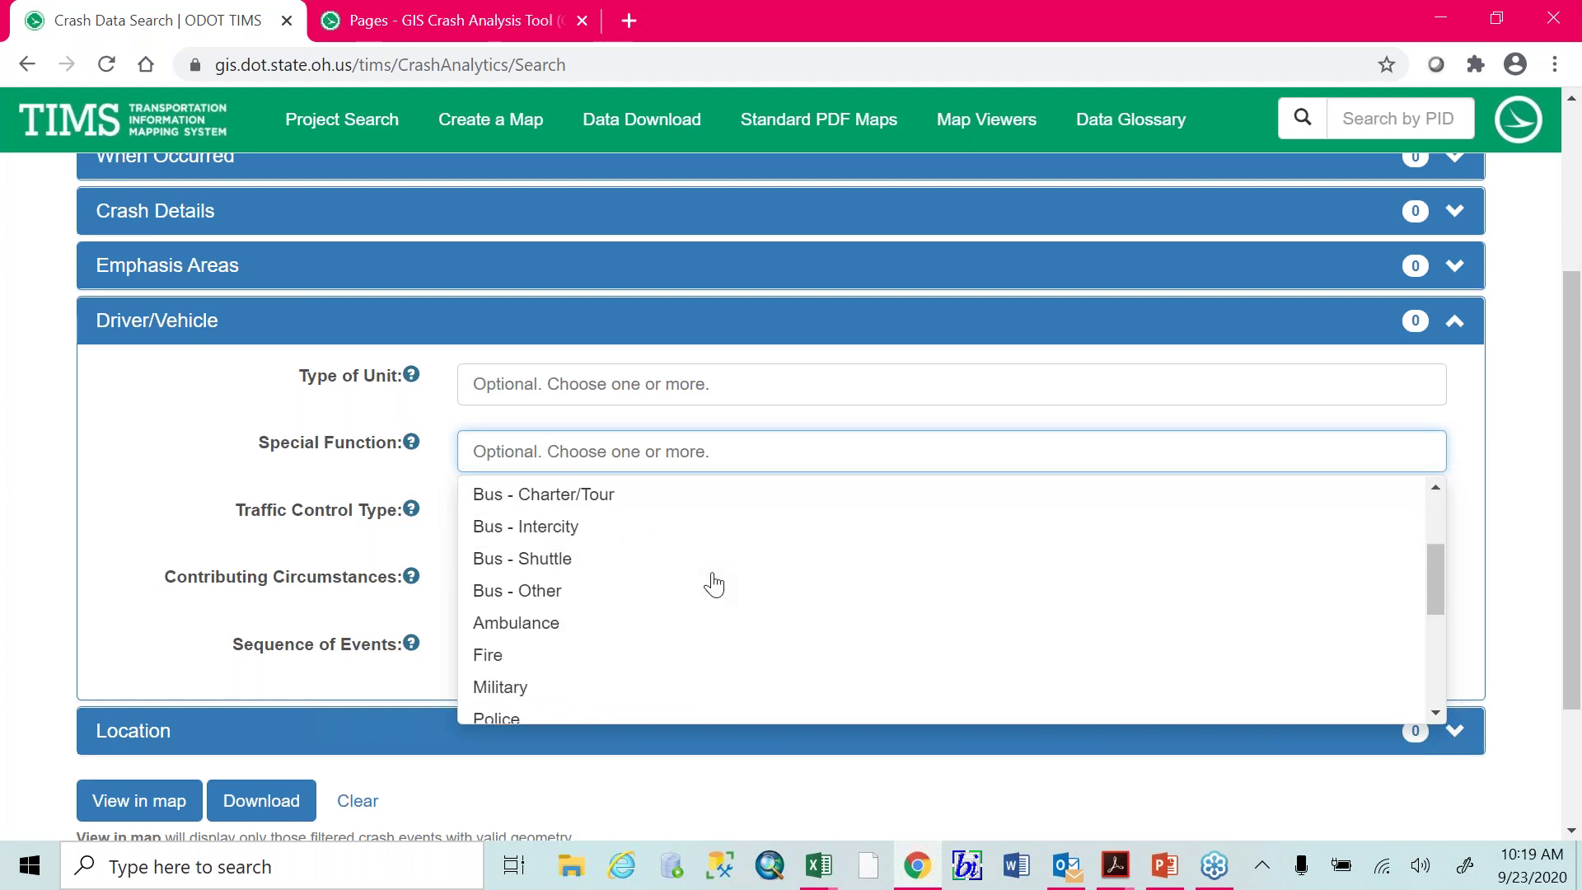
scroll(706, 576, "down", 2)
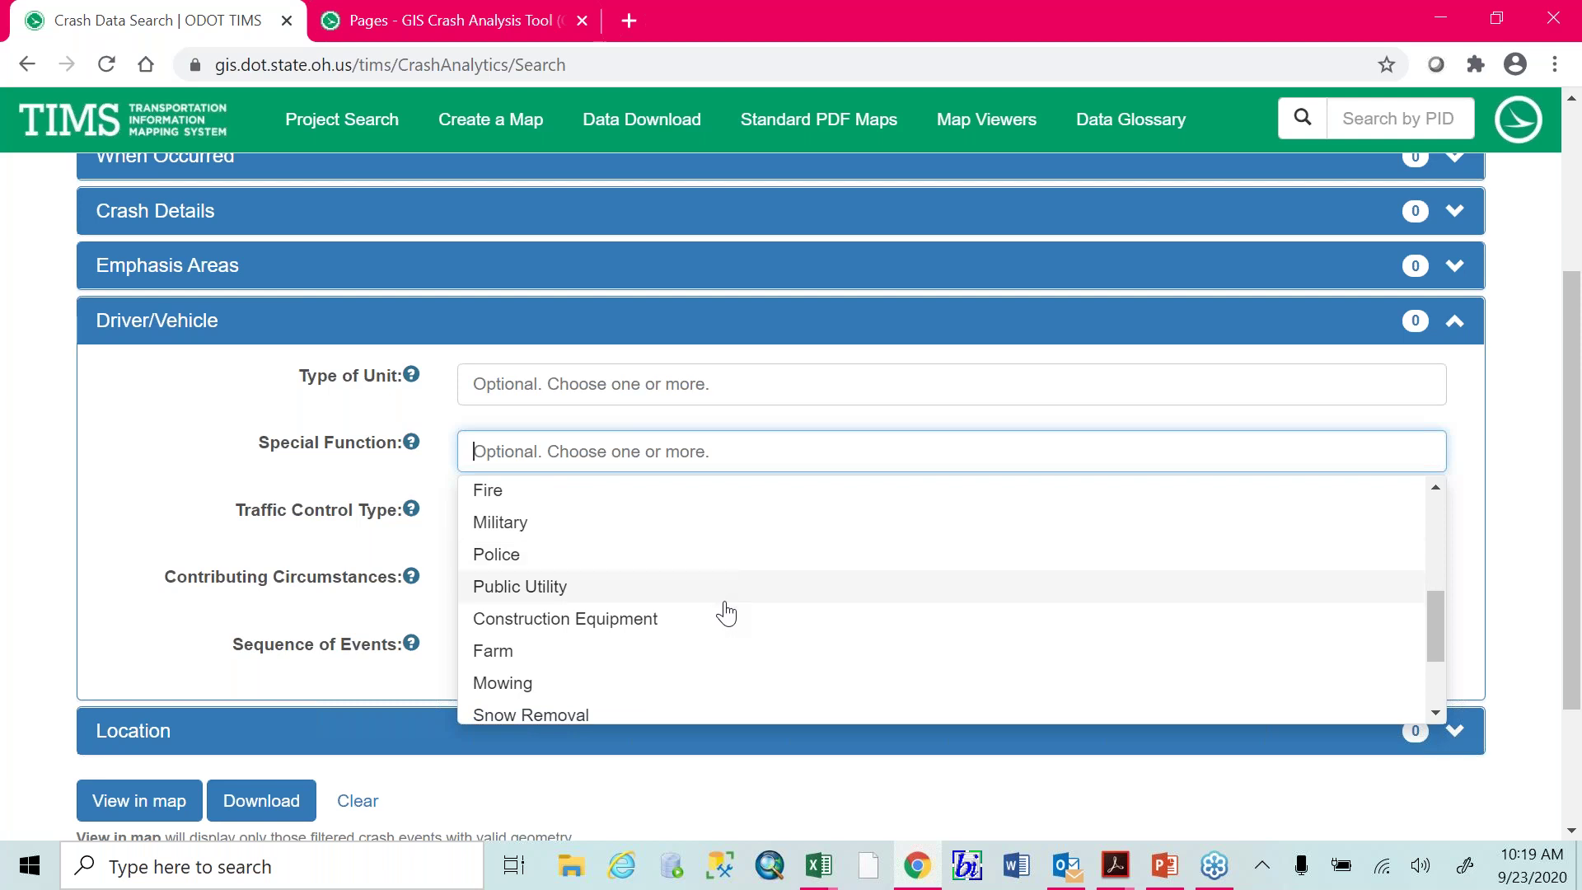
scroll(857, 618, "down", 2)
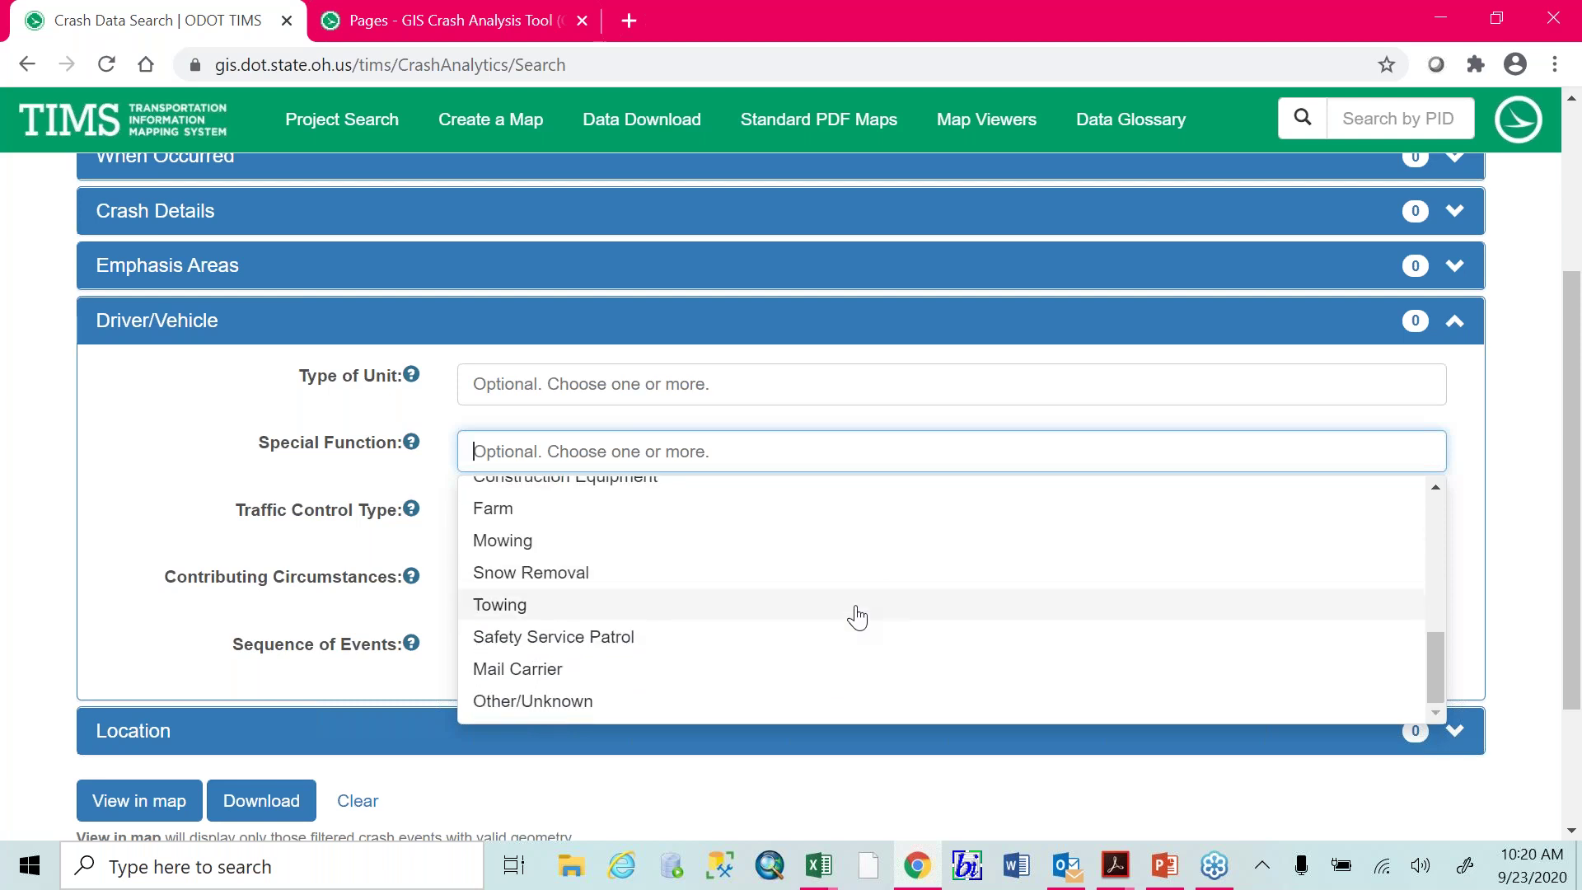
scroll(857, 618, "down", 2)
scroll(780, 664, "up", 2)
left_click(150, 445)
Look through the Traffic Control Type and Contributing Circumstances options under Driver/Vehicle without choosing any
left_click(530, 518)
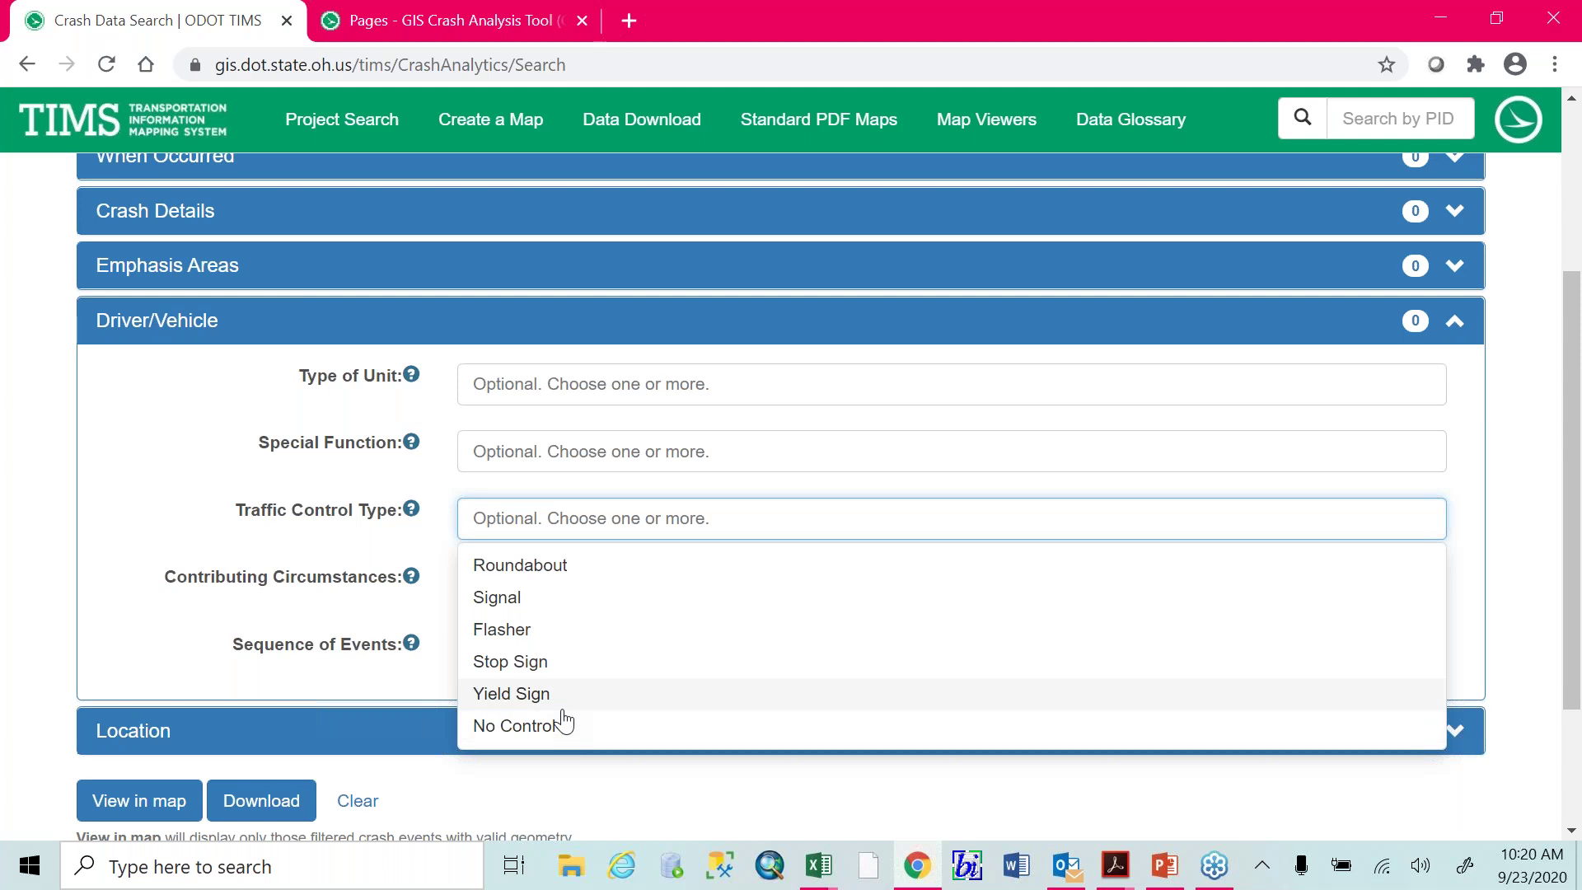
left_click(157, 478)
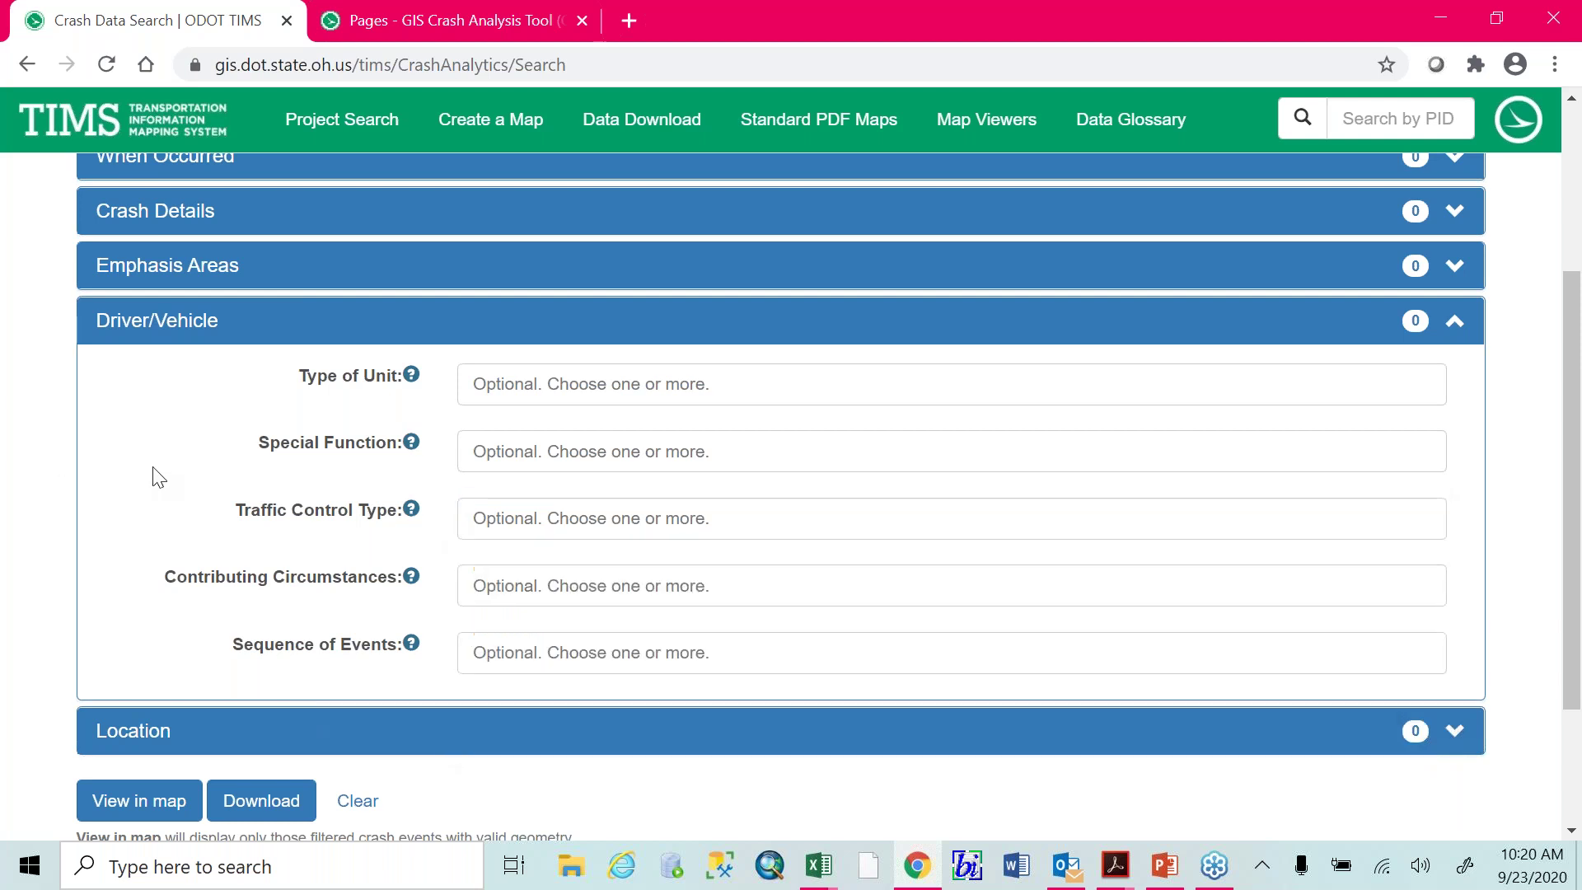
left_click(583, 582)
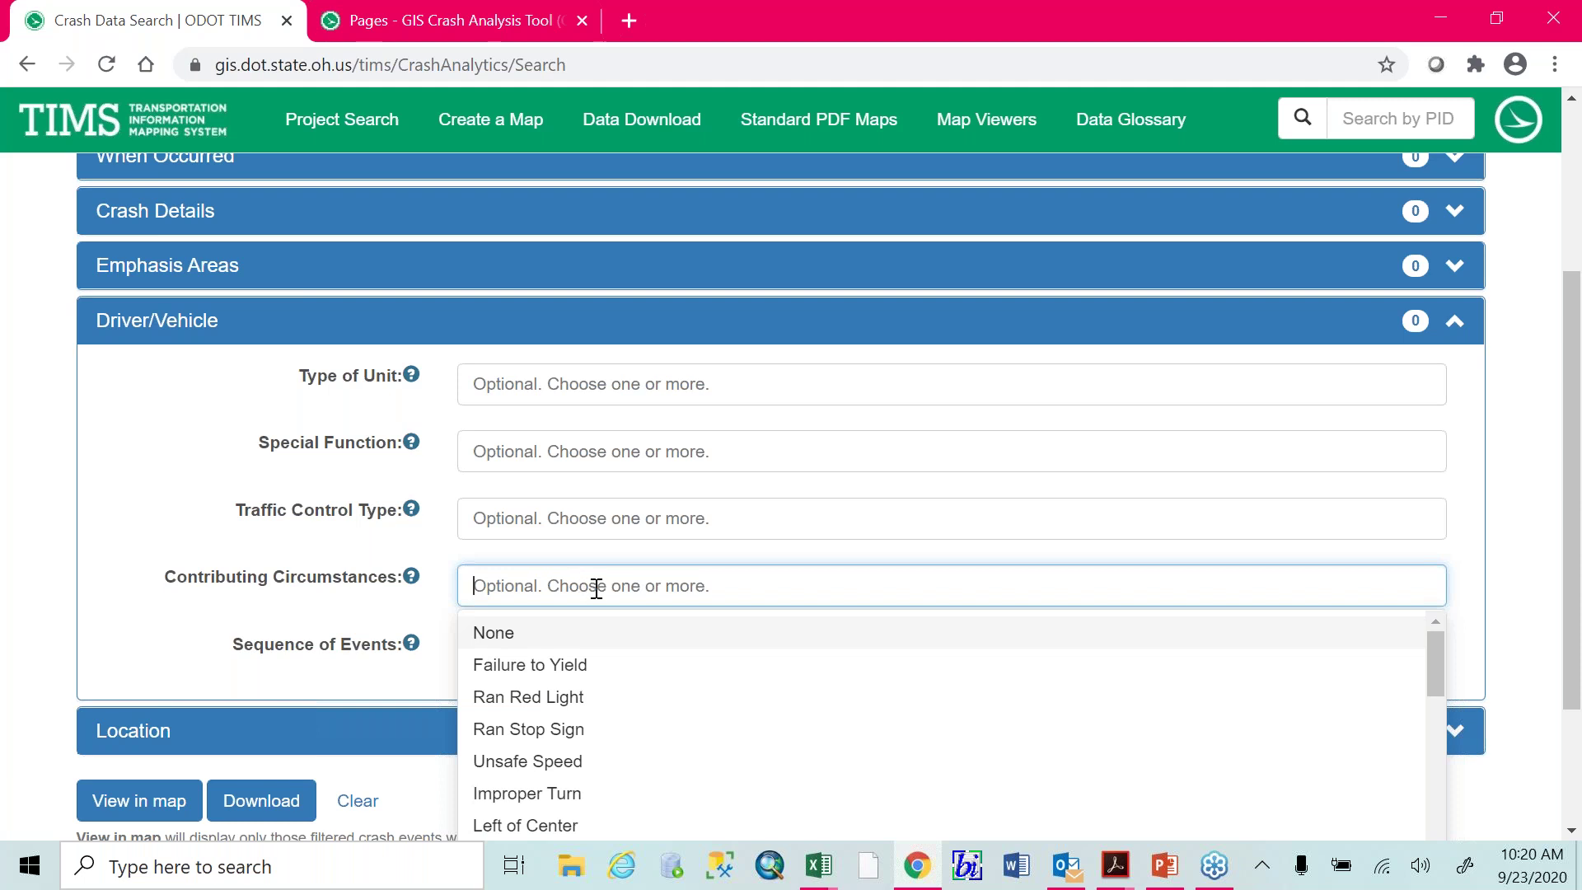
scroll(621, 565, "down", 2)
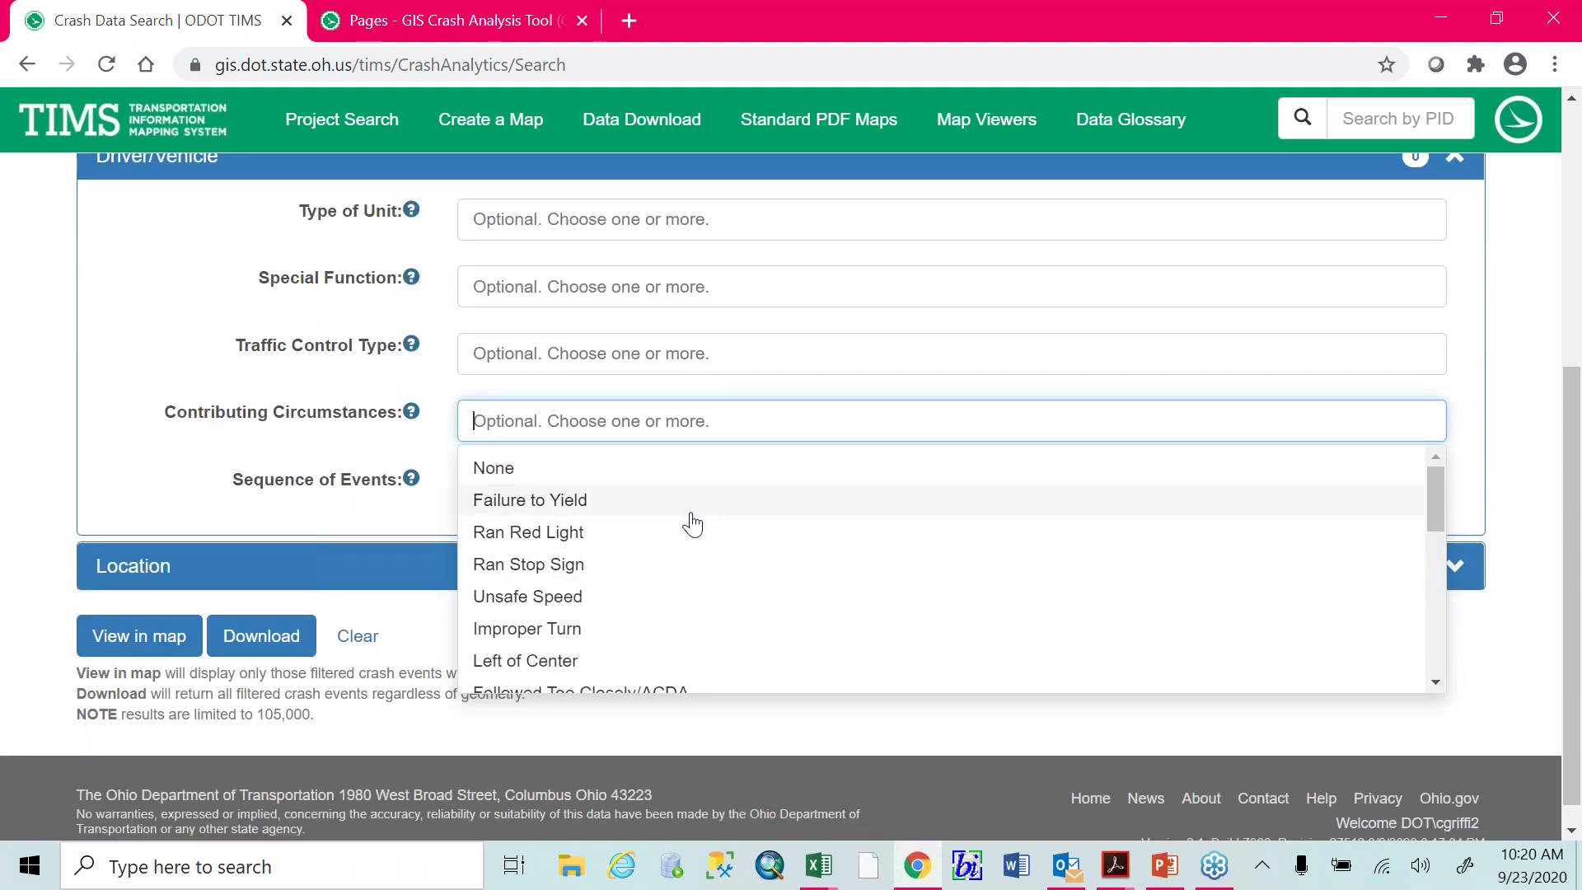
scroll(692, 524, "down", 2)
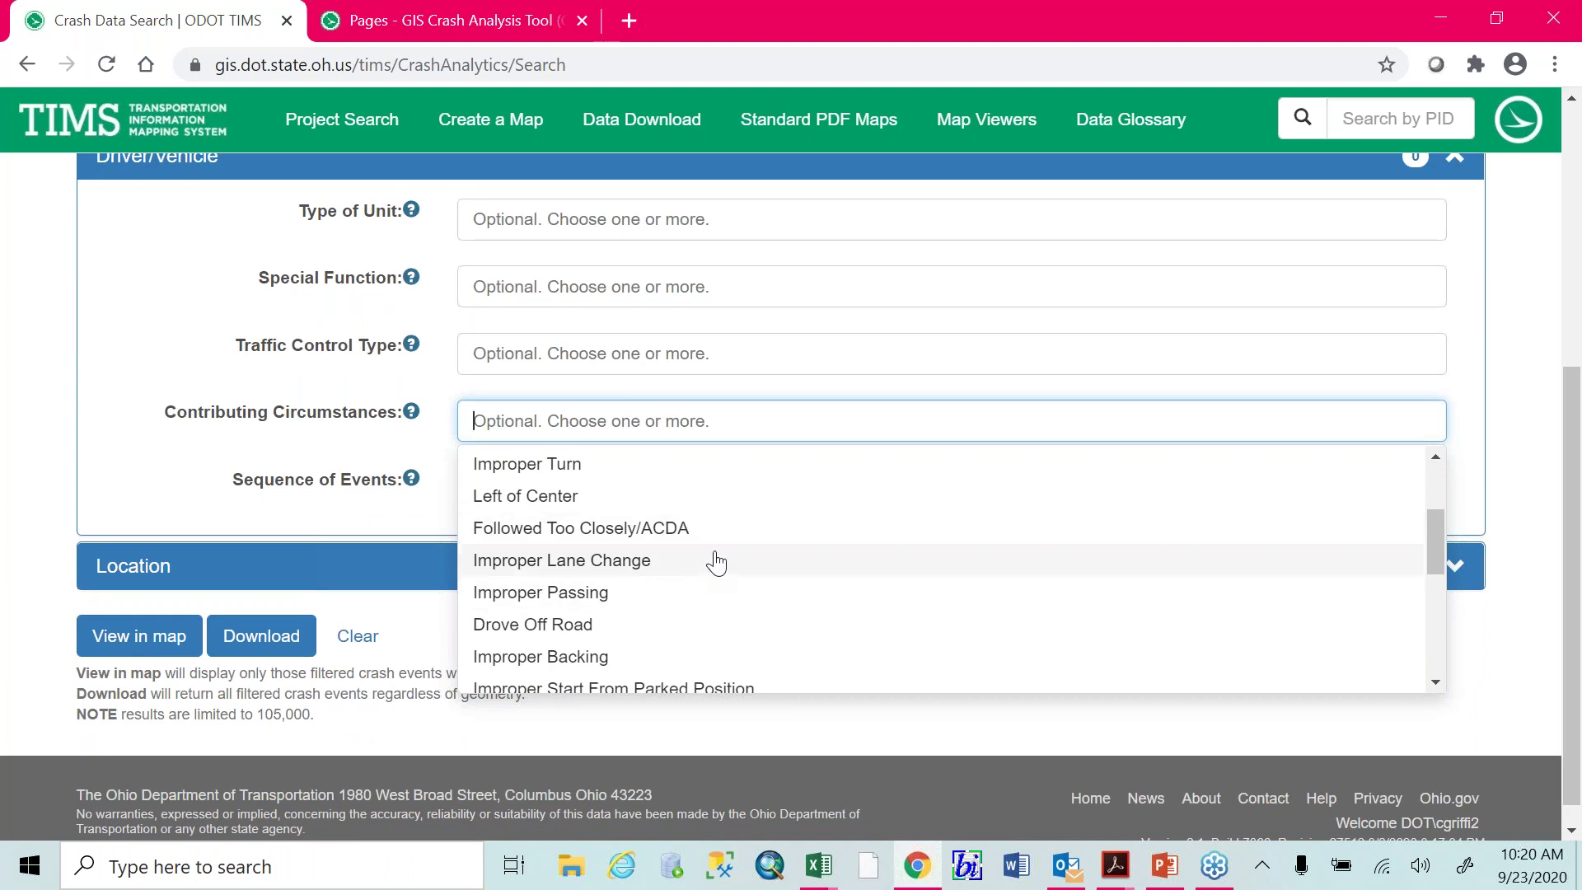
scroll(712, 507, "up", 2)
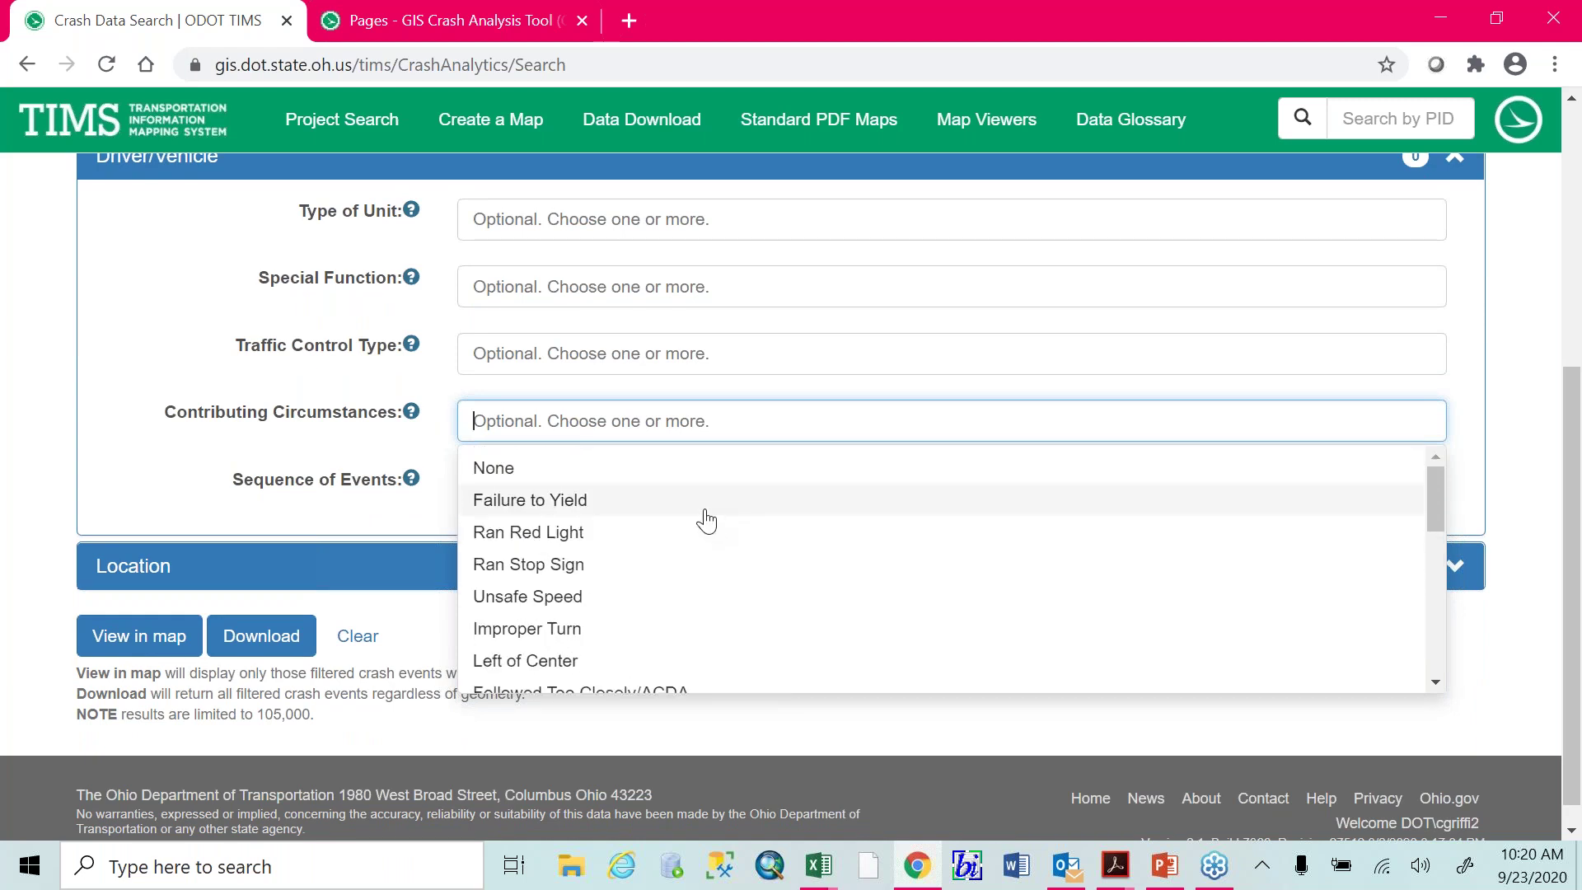
left_click(115, 428)
Look through the Sequence of Events options without choosing one and collapse the Driver/Vehicle section
left_click(593, 488)
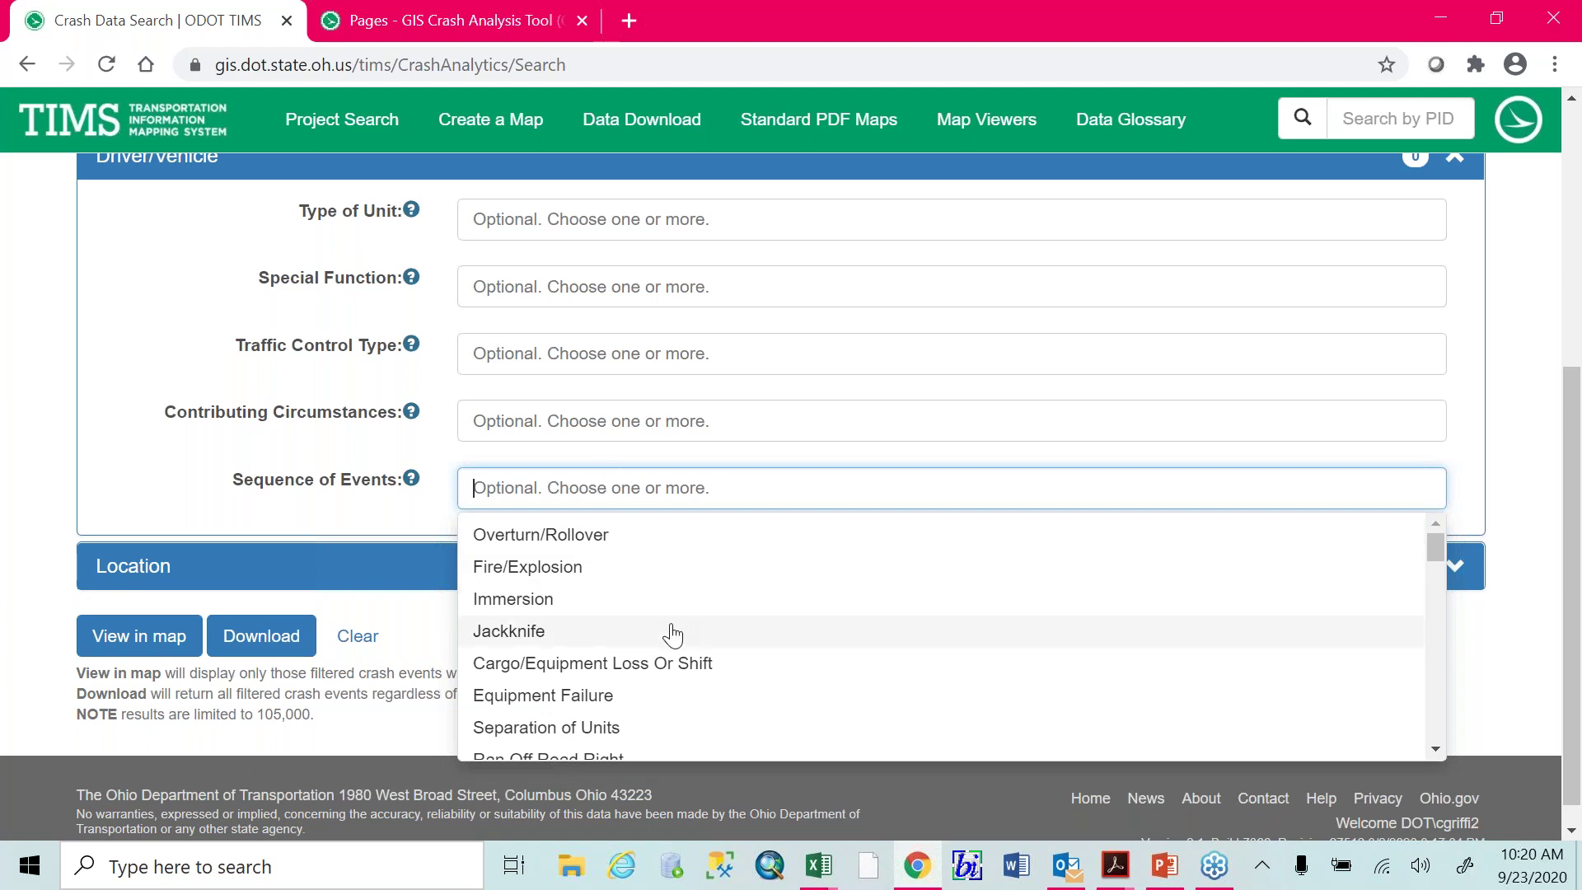
scroll(683, 632, "down", 2)
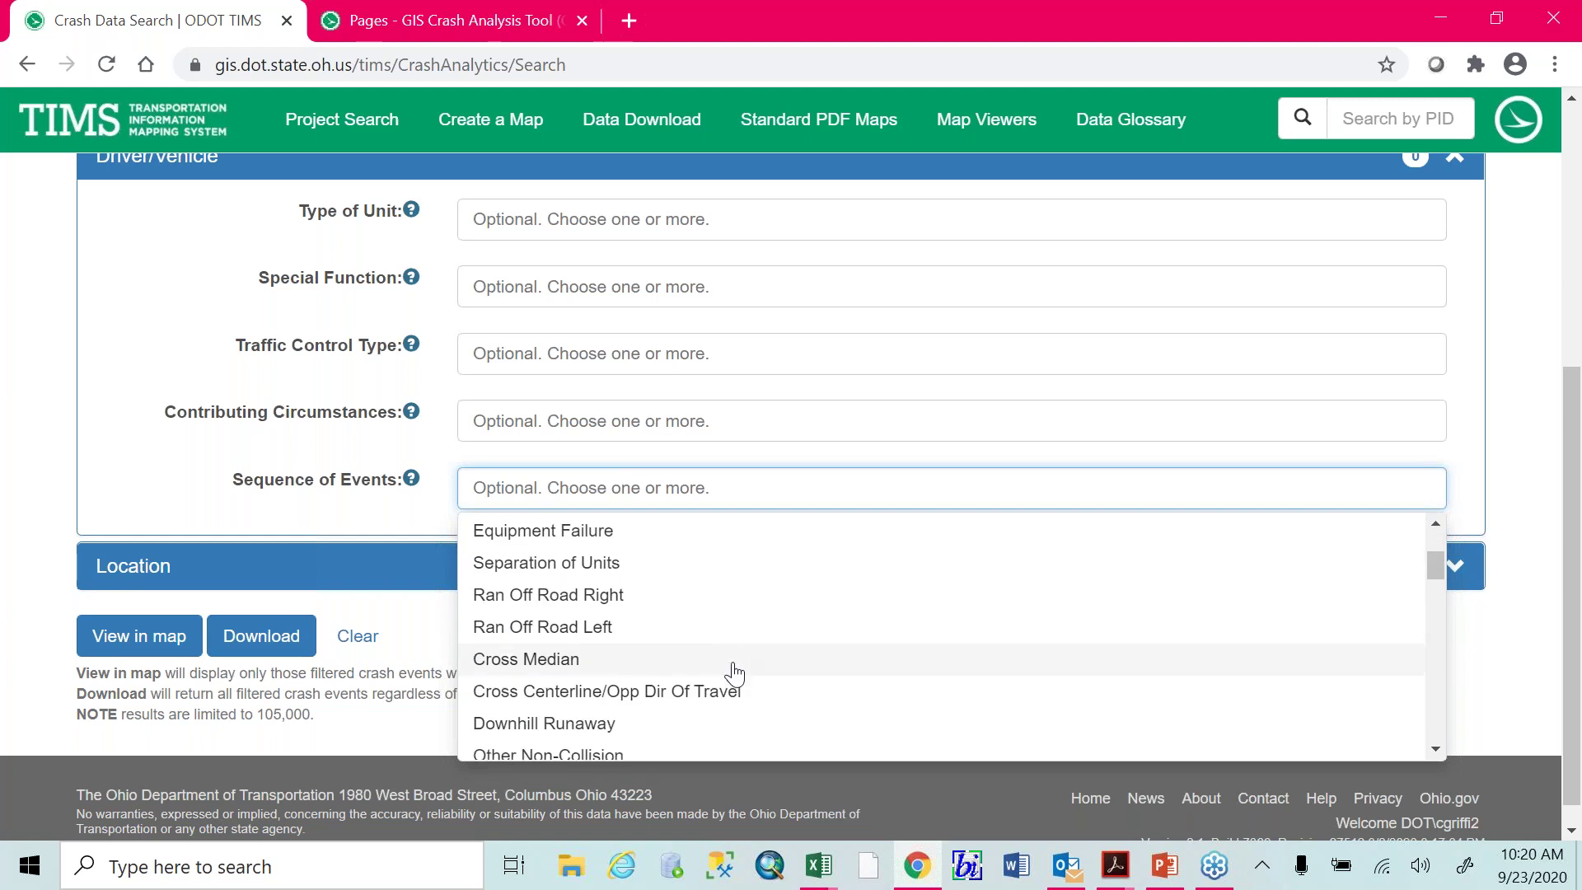
left_click(195, 491)
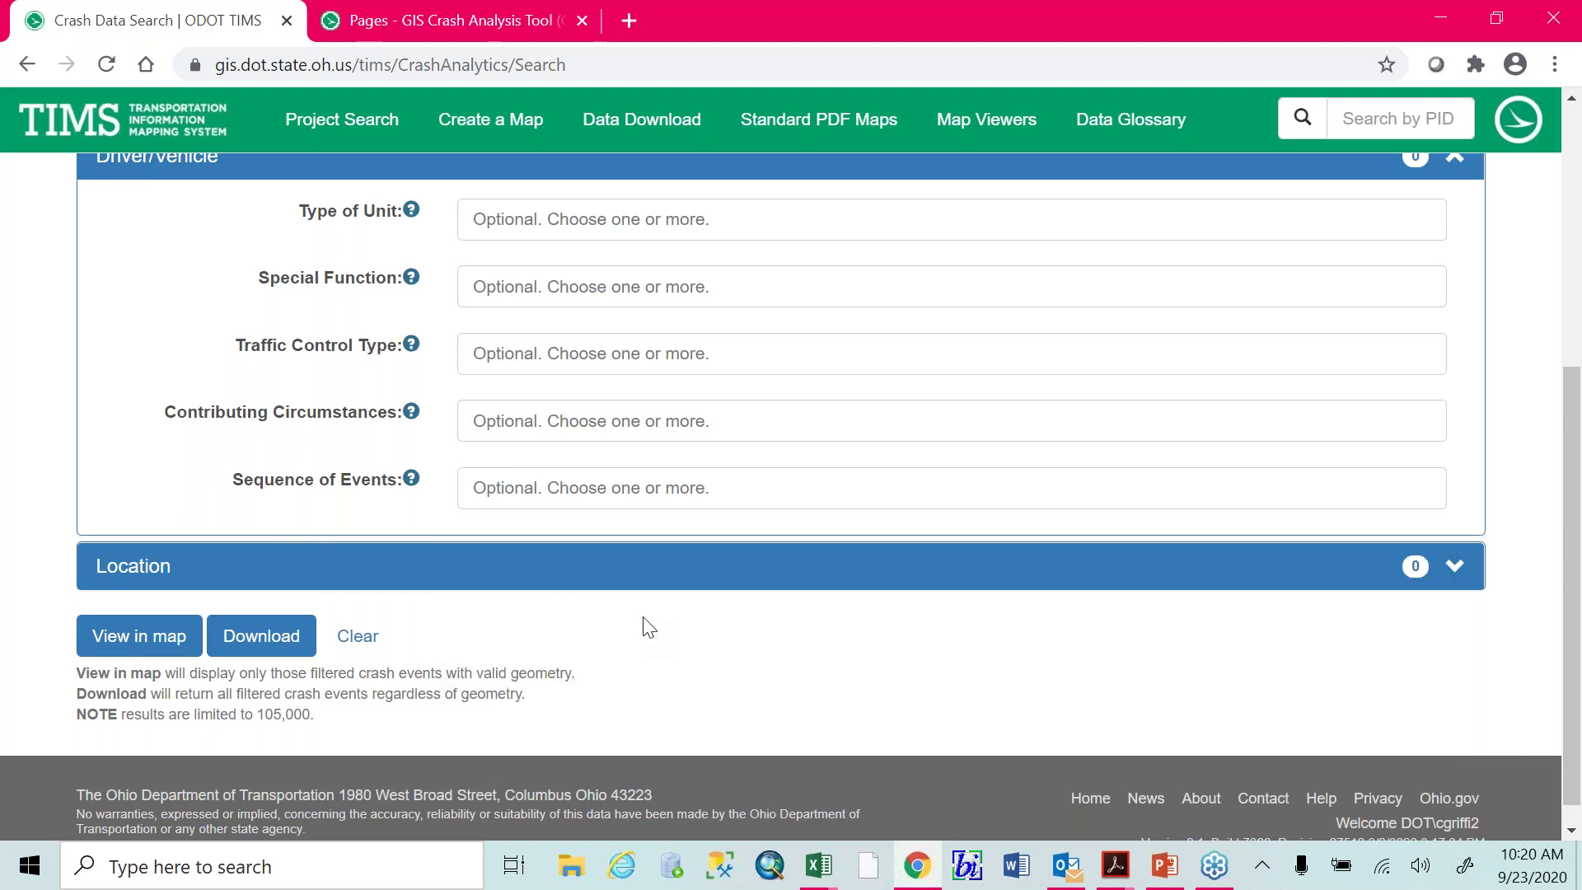
left_click(334, 164)
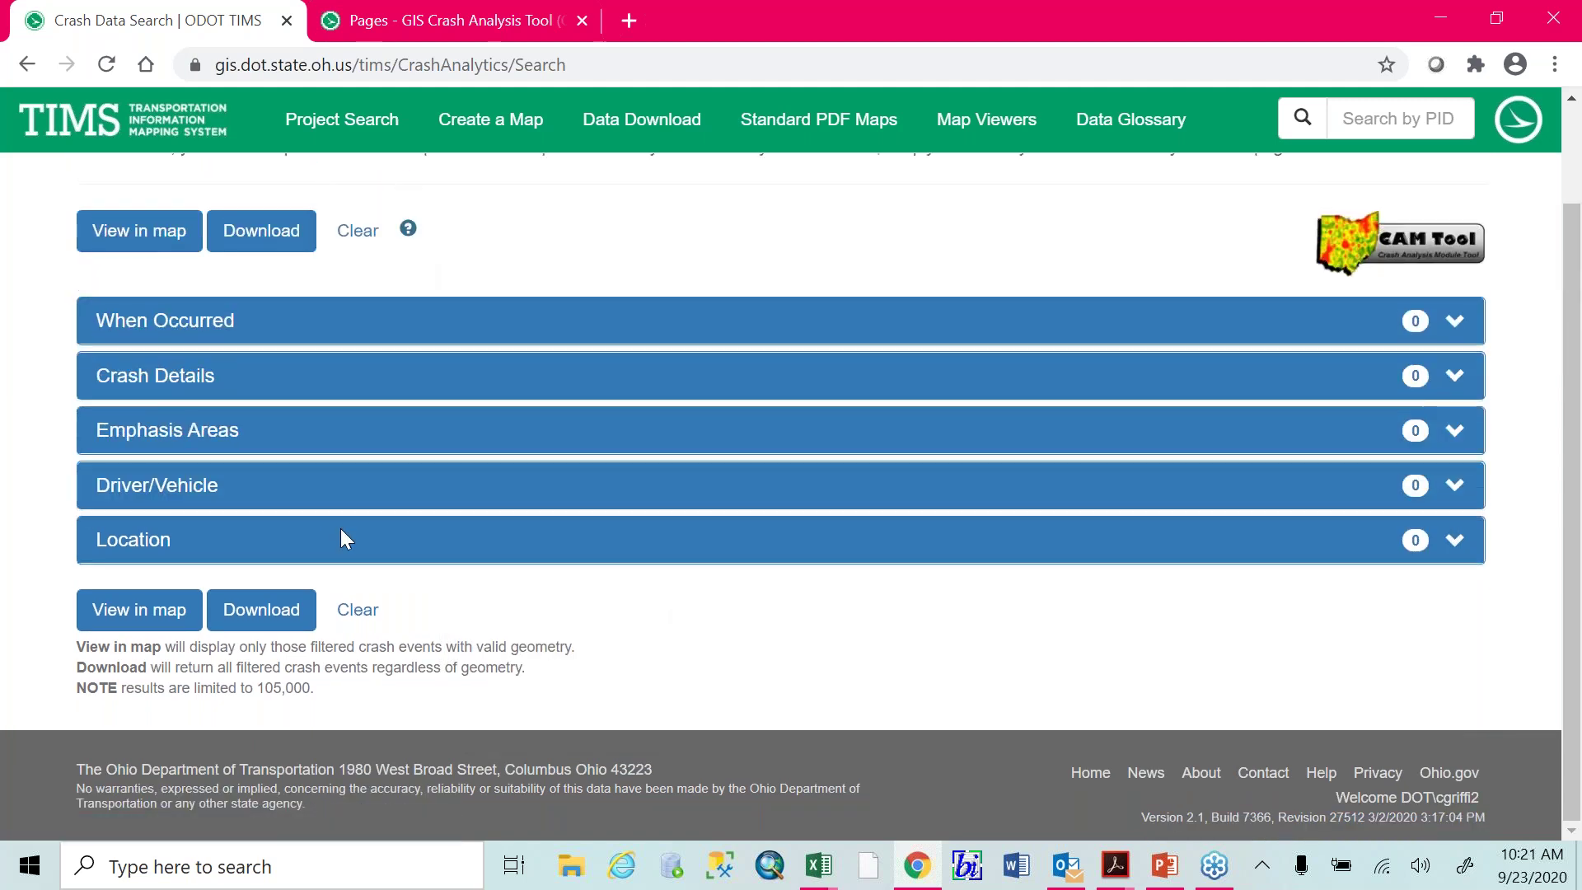
Expand the Location section and look through the Crash Location options without choosing one
left_click(354, 550)
scroll(136, 569, "down", 2)
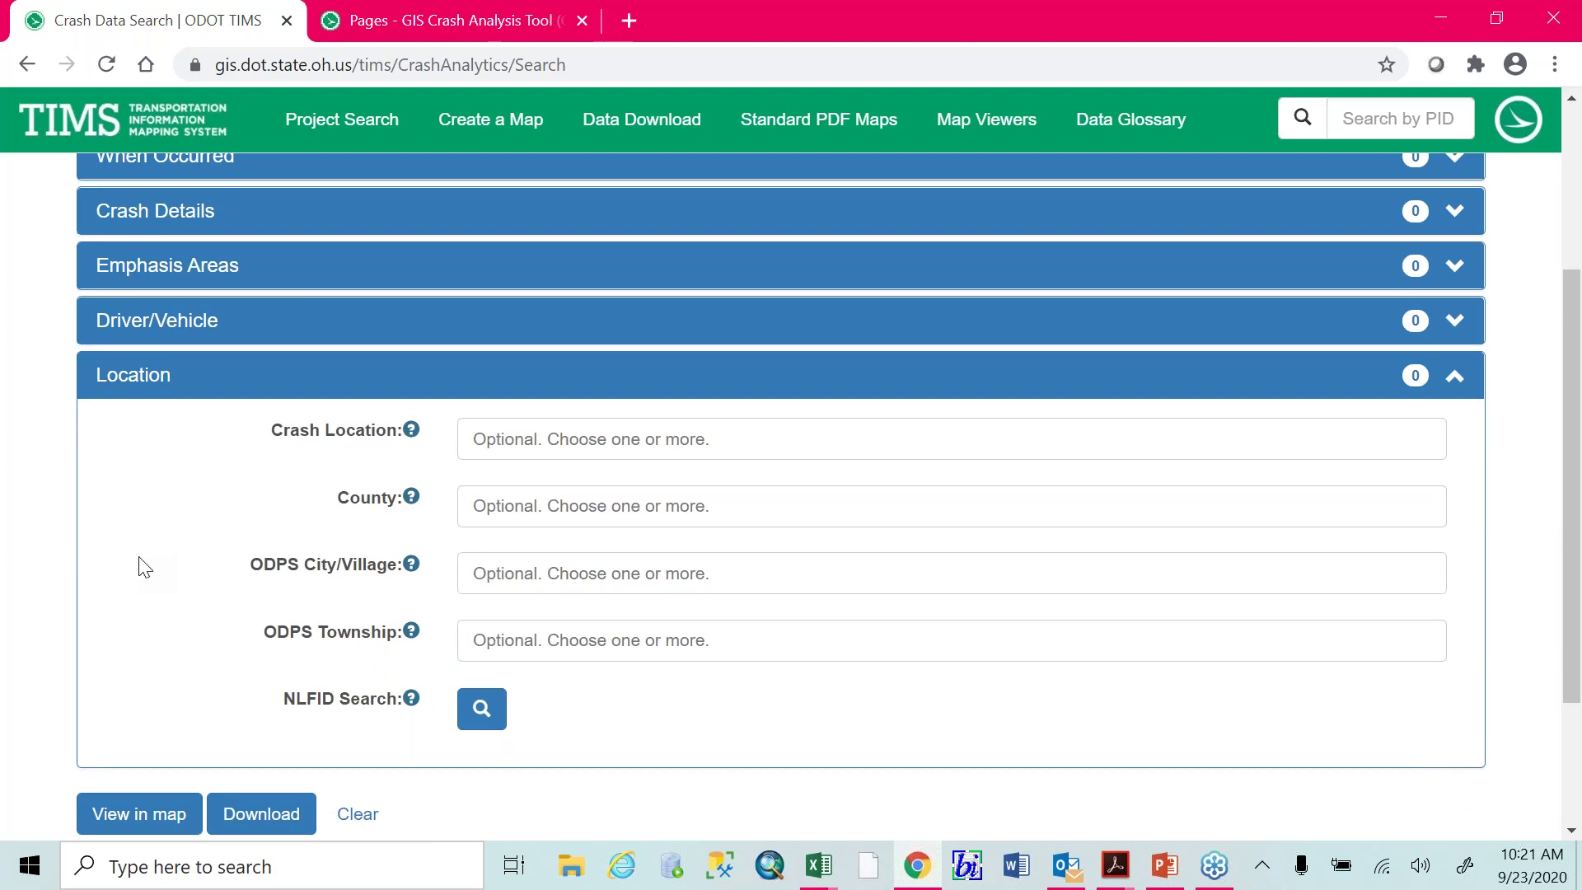
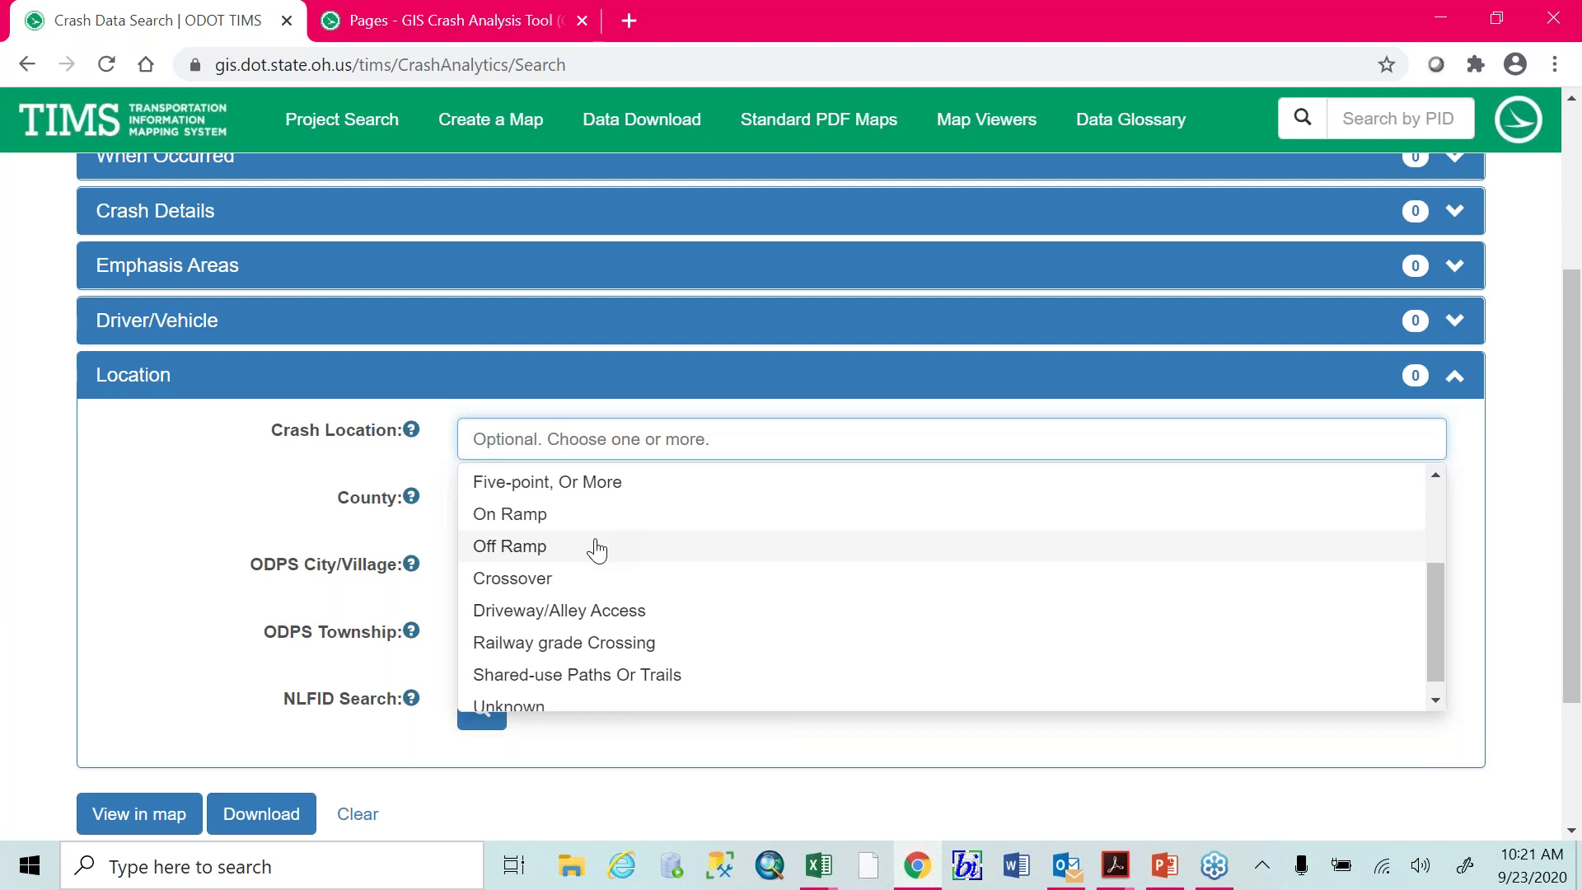
scroll(768, 631, "down", 1)
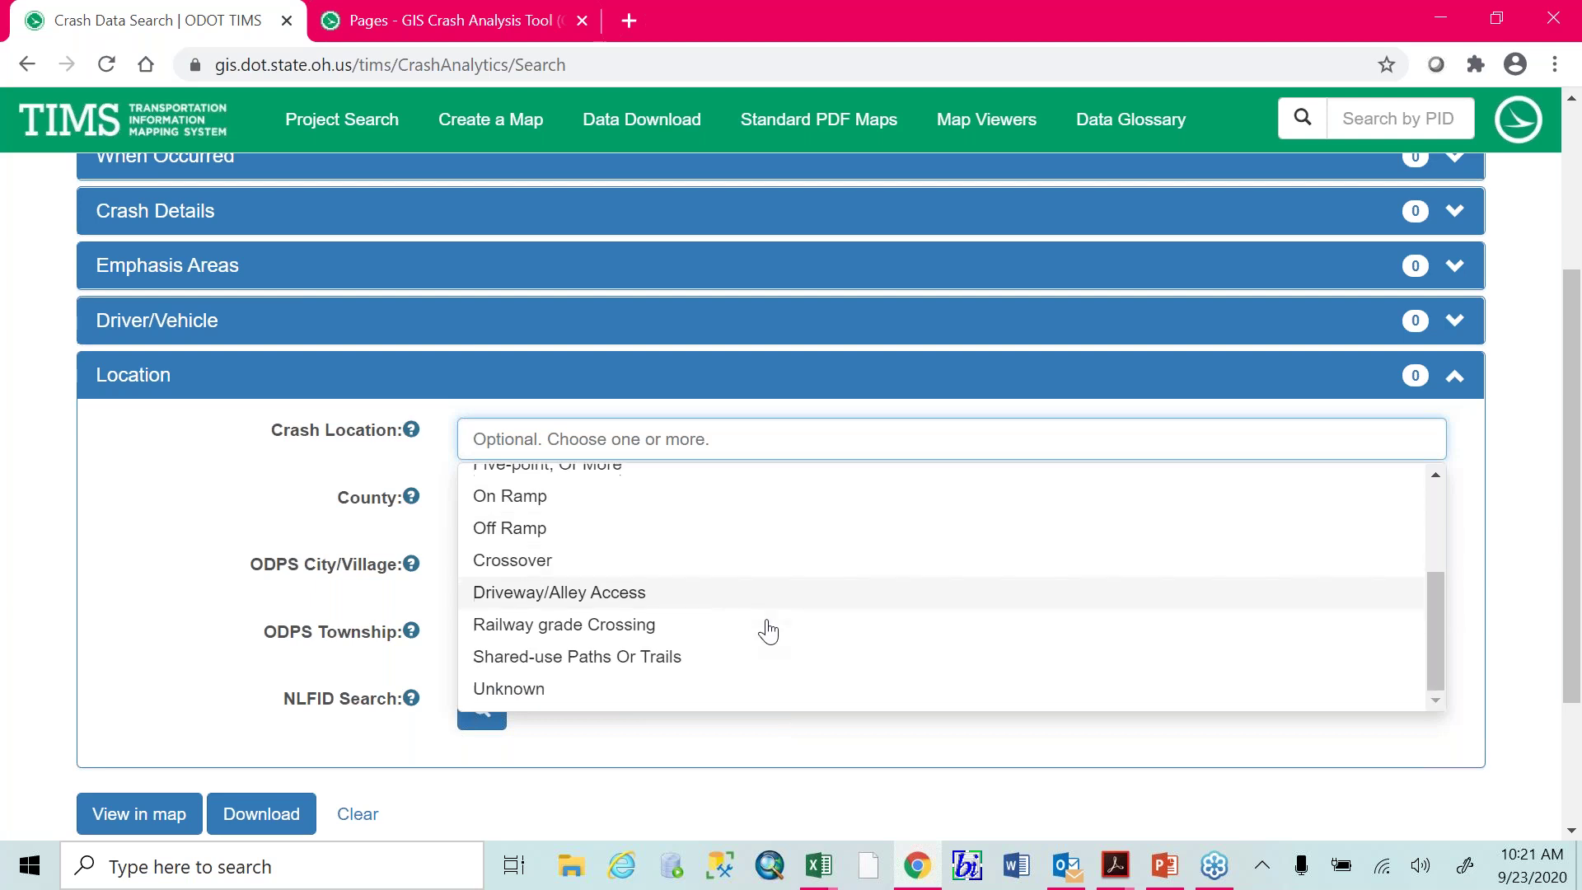
left_click(216, 437)
View the County, ODPS City/Village and ODPS Township lists in turn, closing each without a selection
left_click(620, 510)
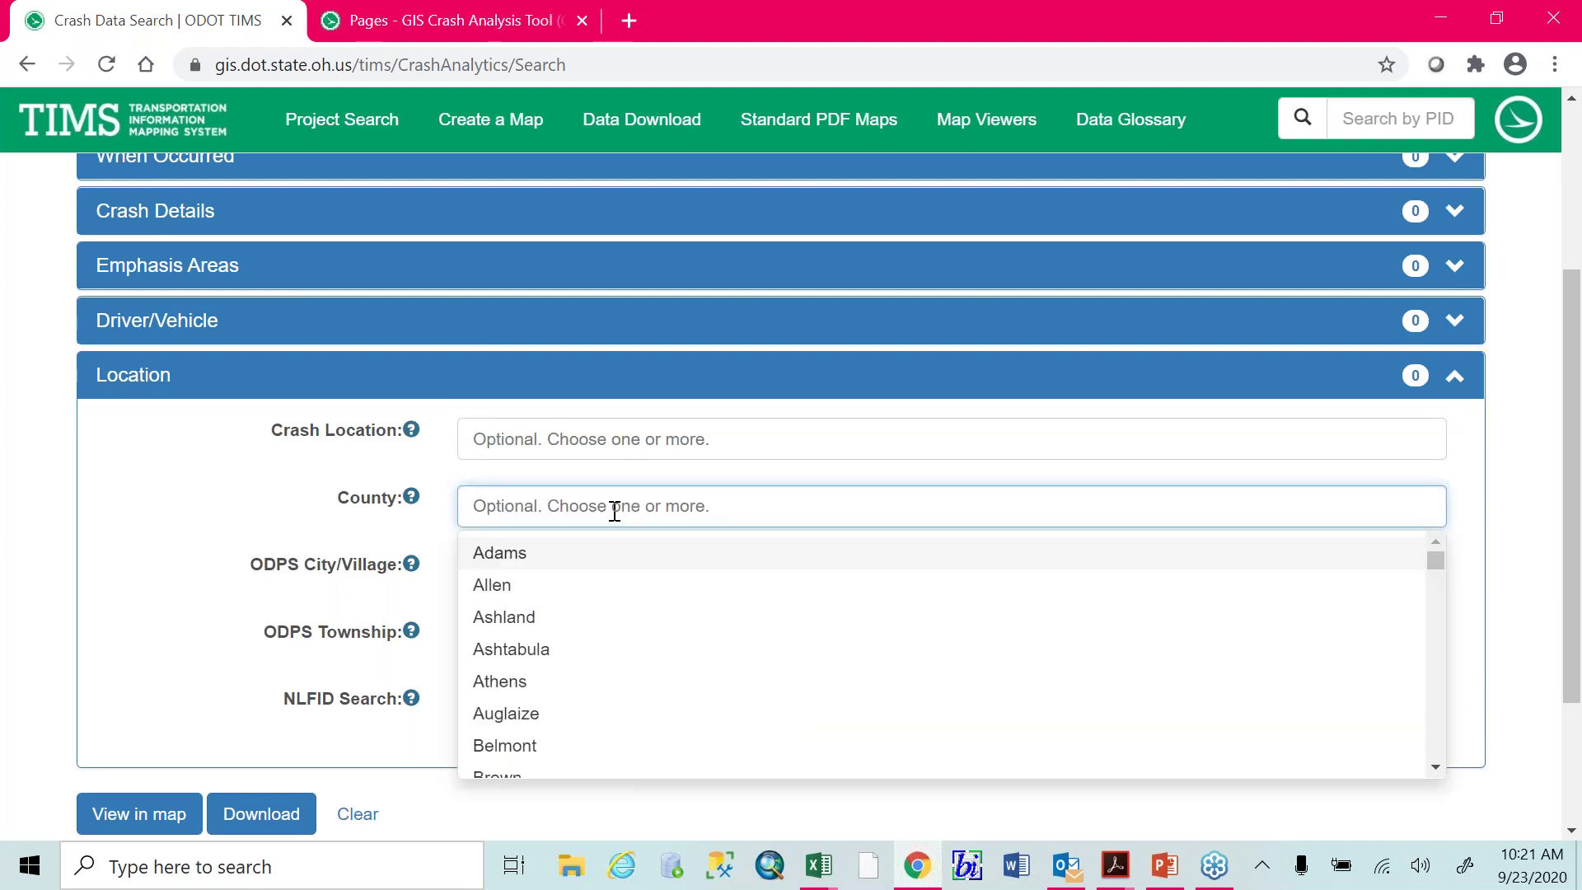
left_click(111, 540)
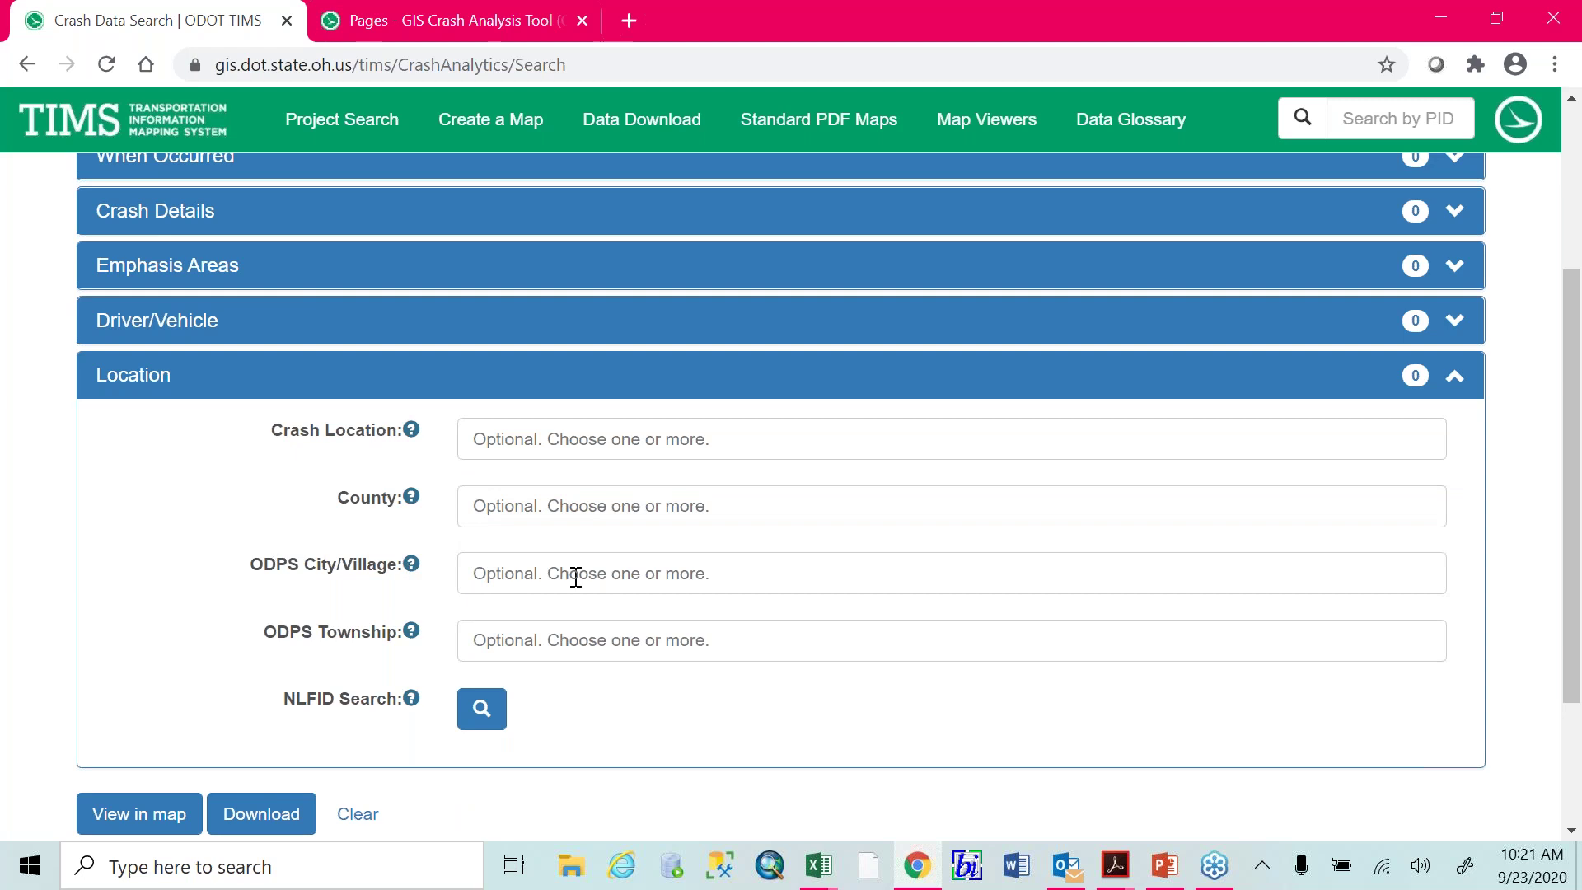
left_click(508, 560)
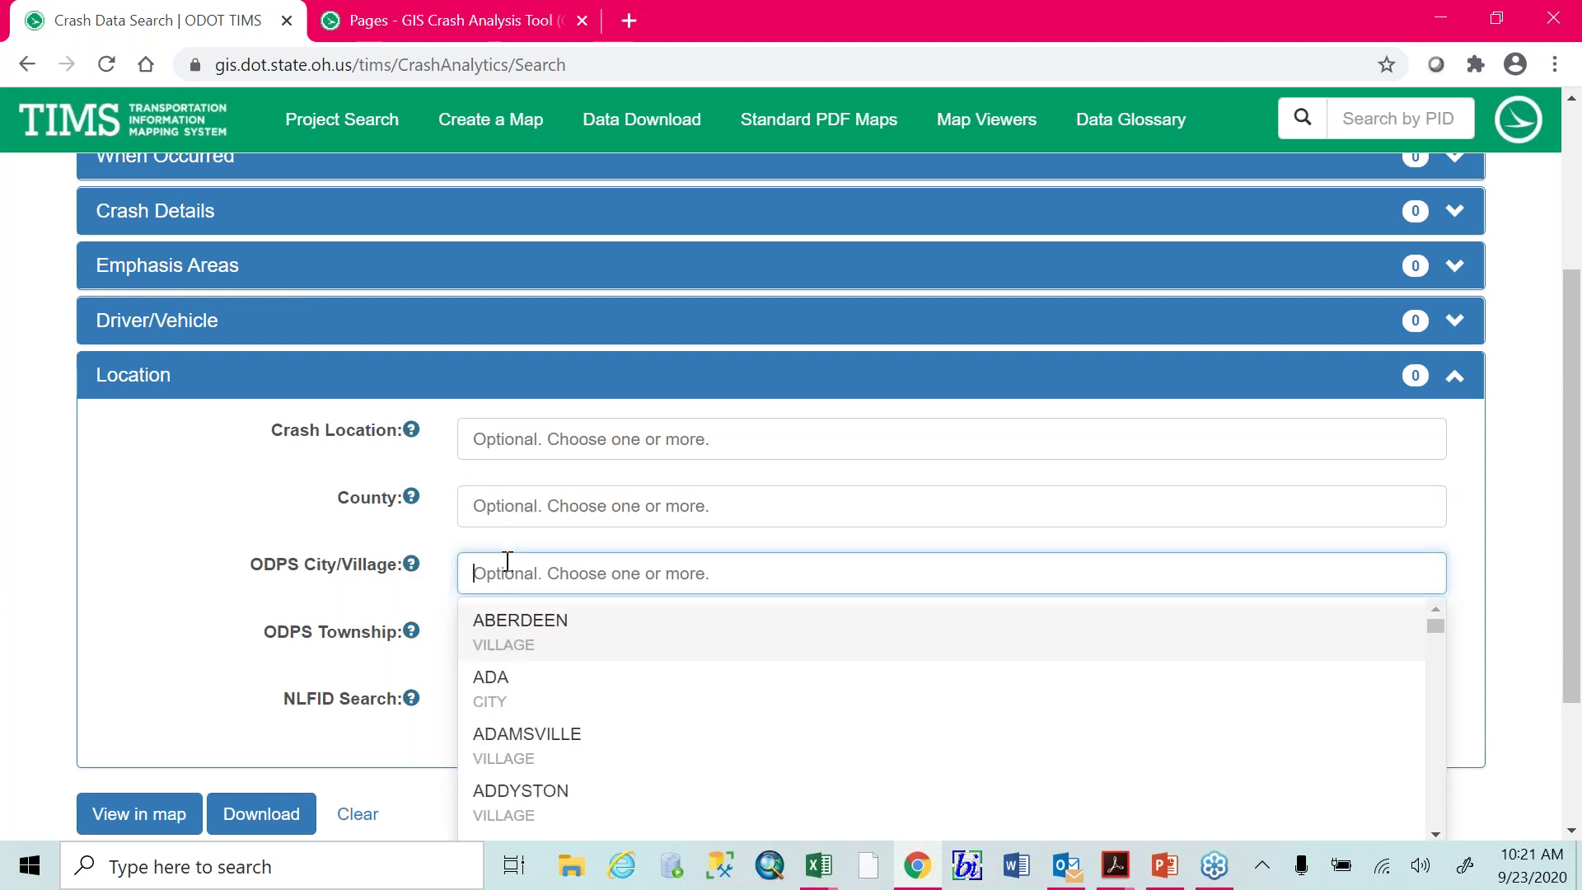
left_click(212, 563)
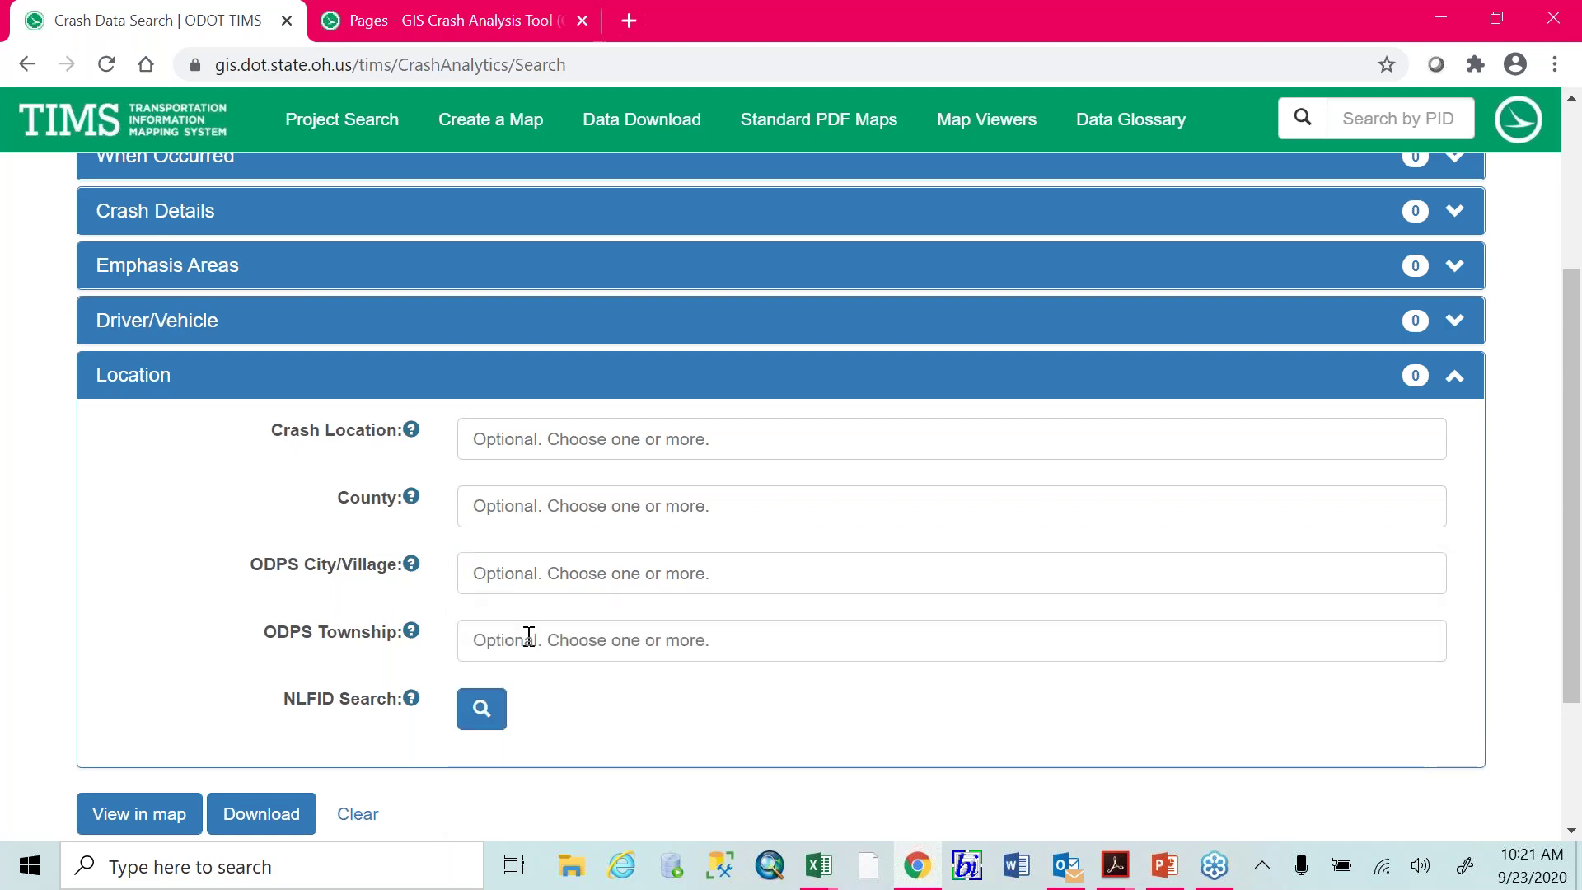
left_click(531, 642)
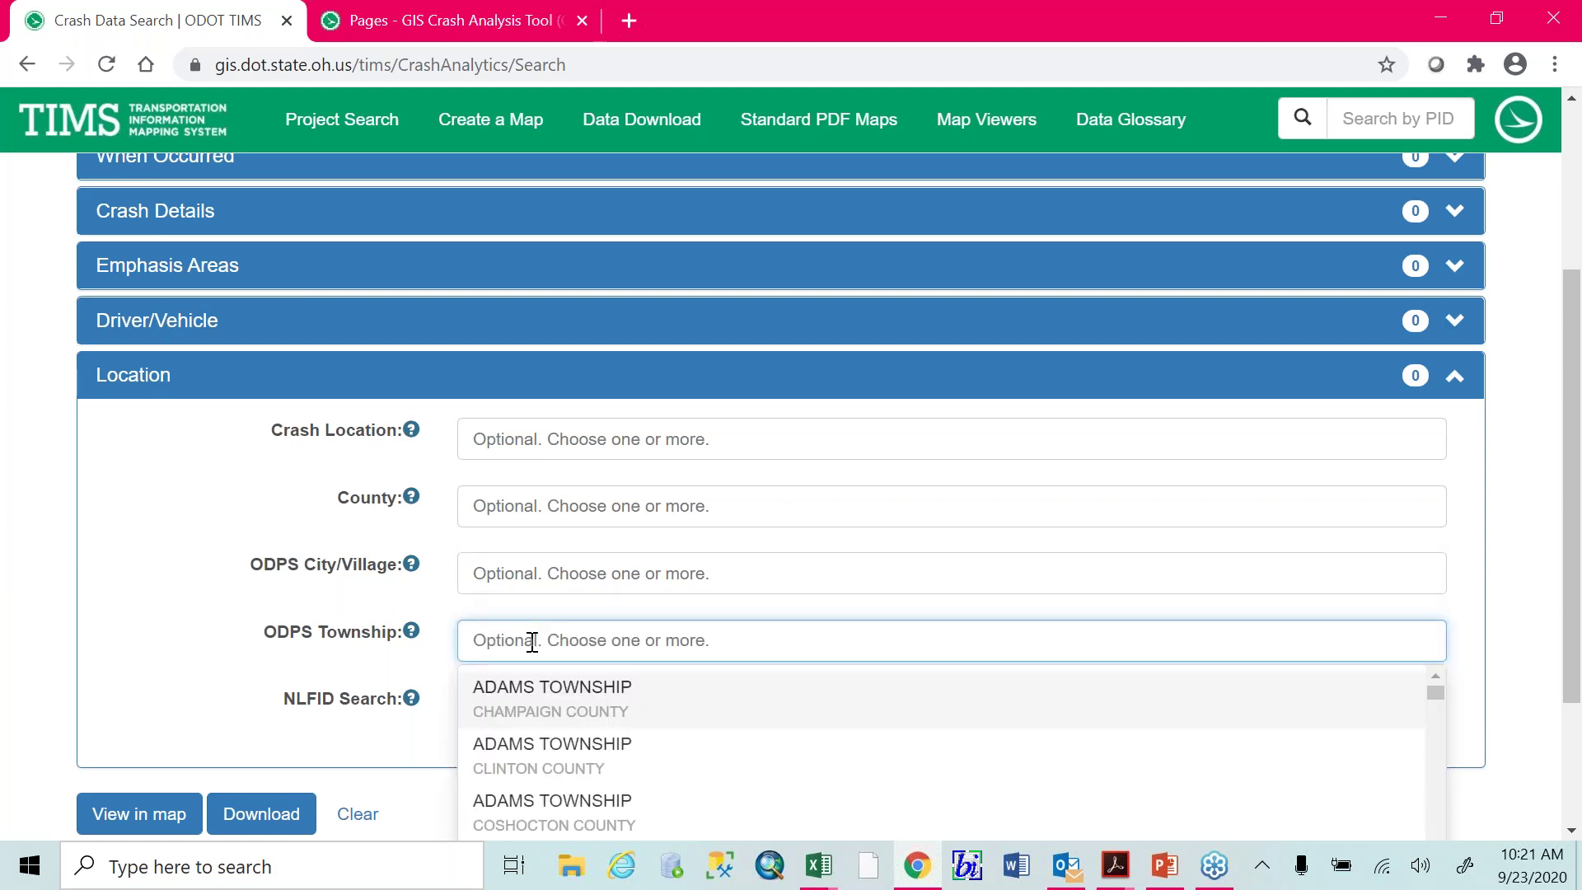
left_click(207, 633)
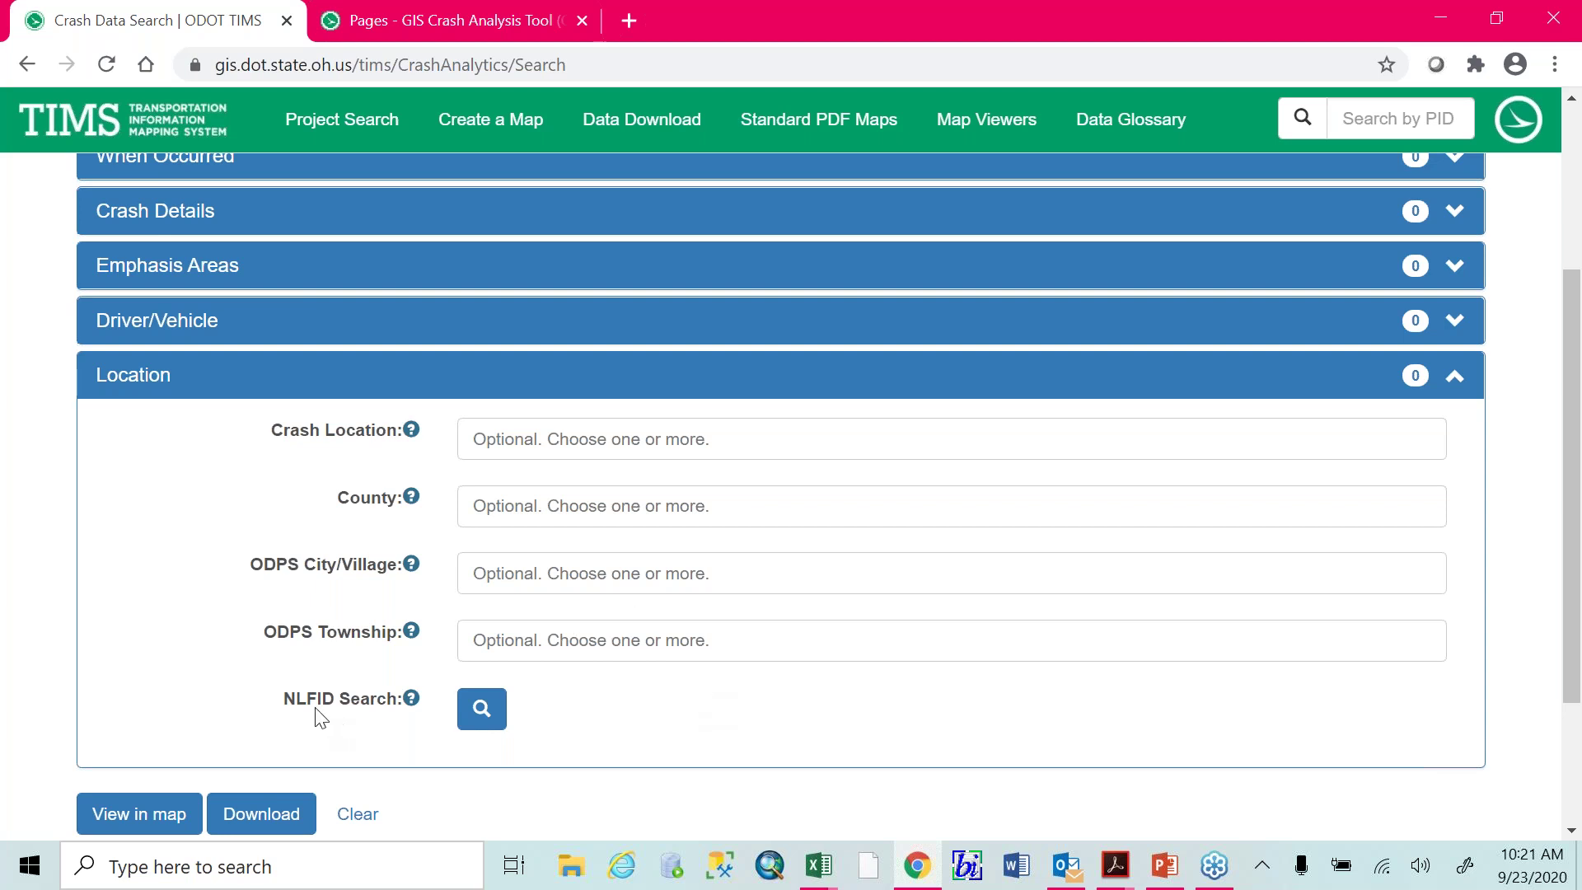
Check the allowed log point range for ADAMS county, route US 52 in the NLFID Search, close it without adding a section and collapse Location
left_click(484, 713)
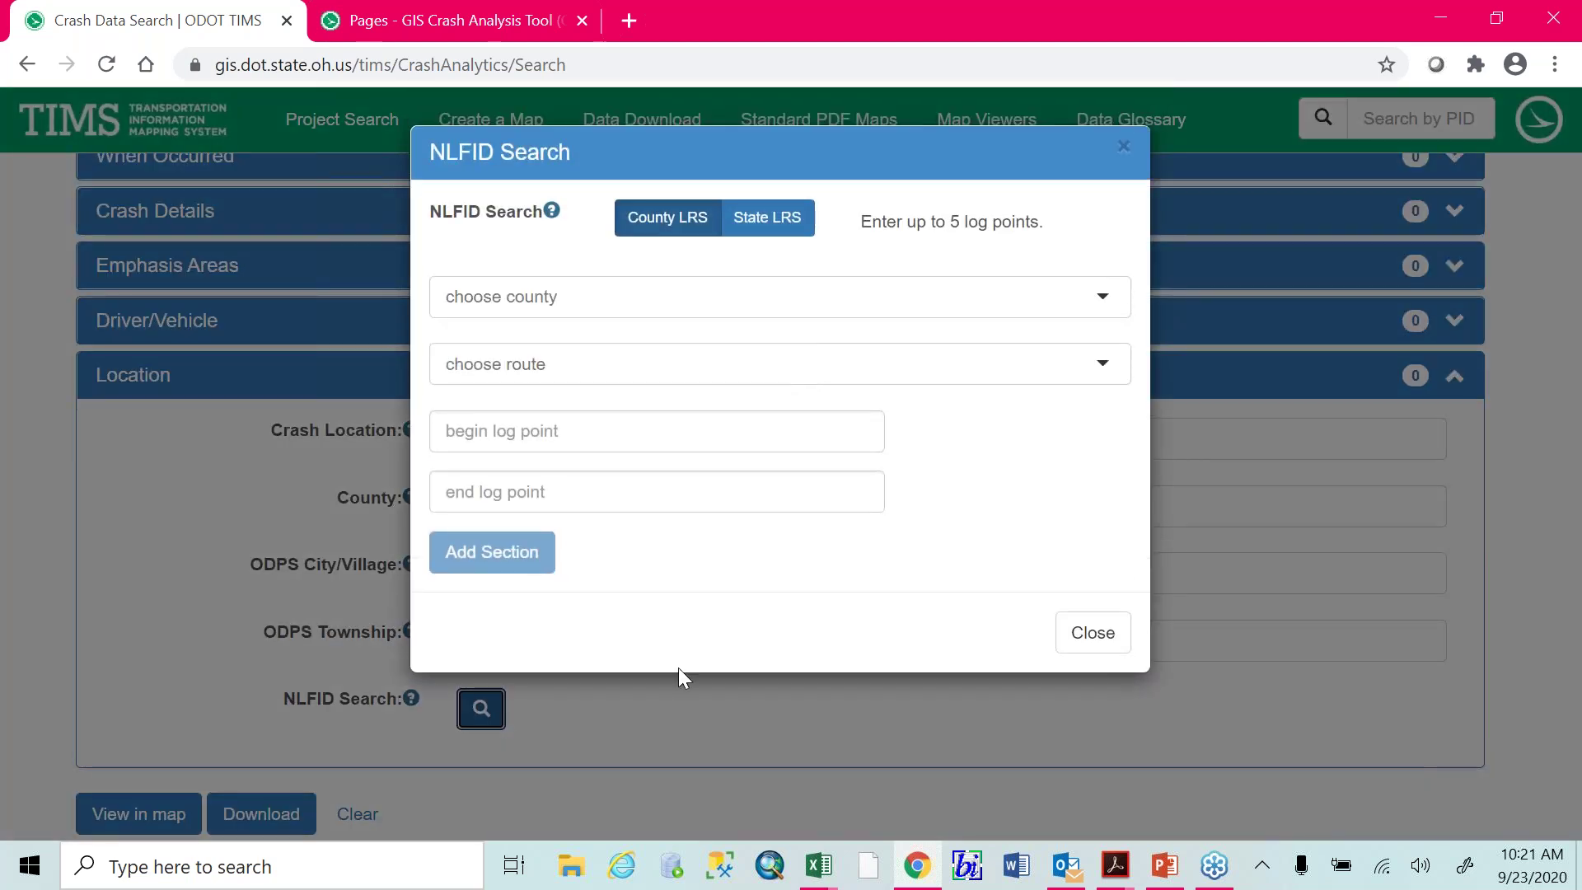
left_click(992, 306)
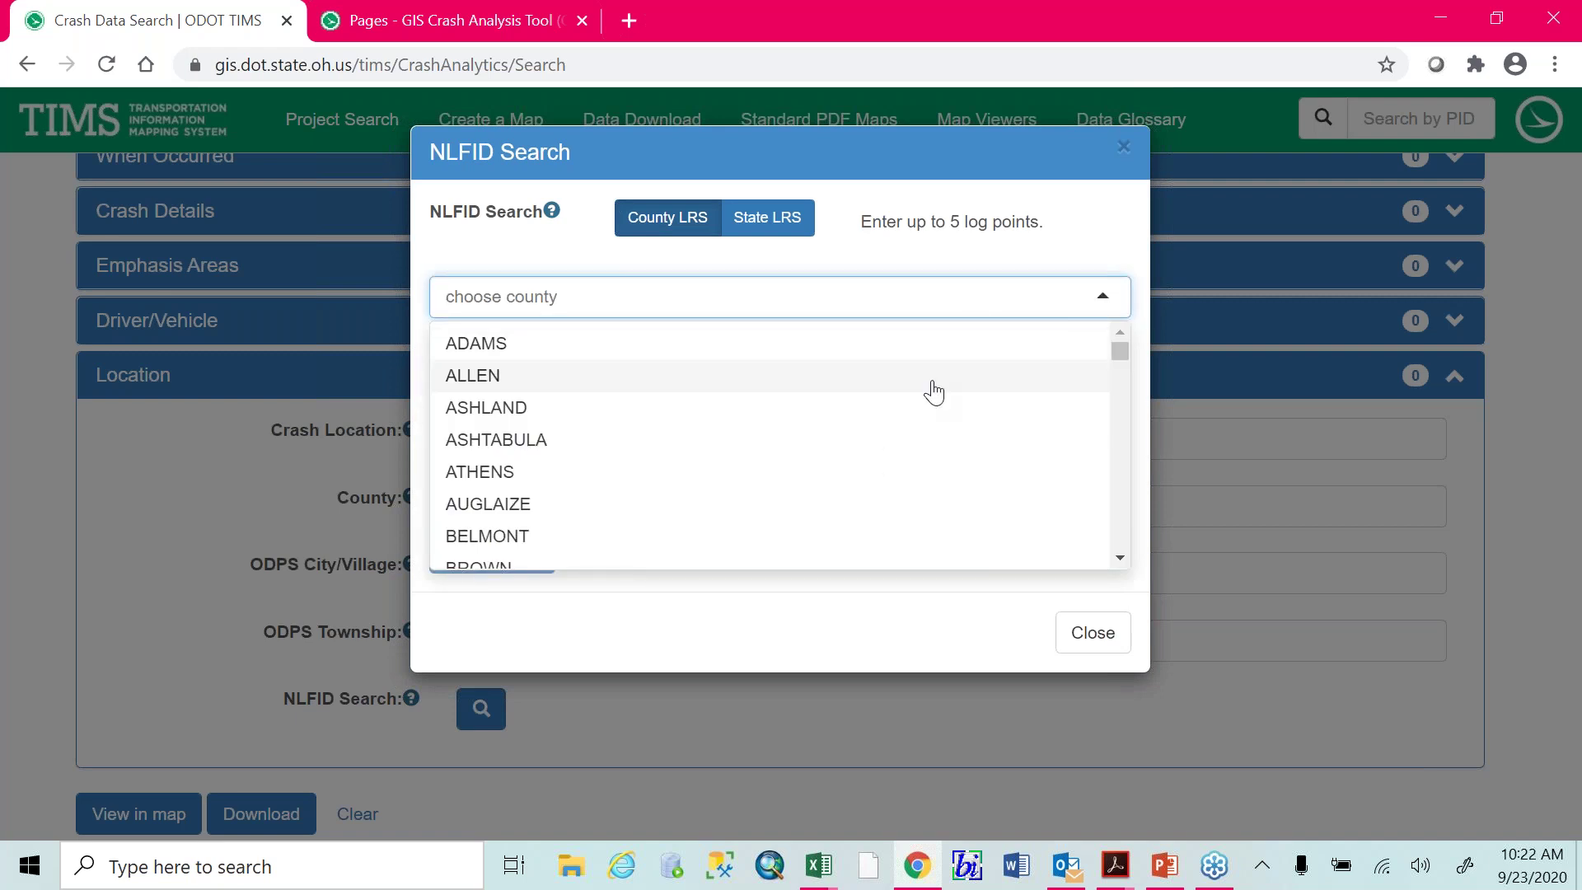
left_click(955, 344)
left_click(923, 378)
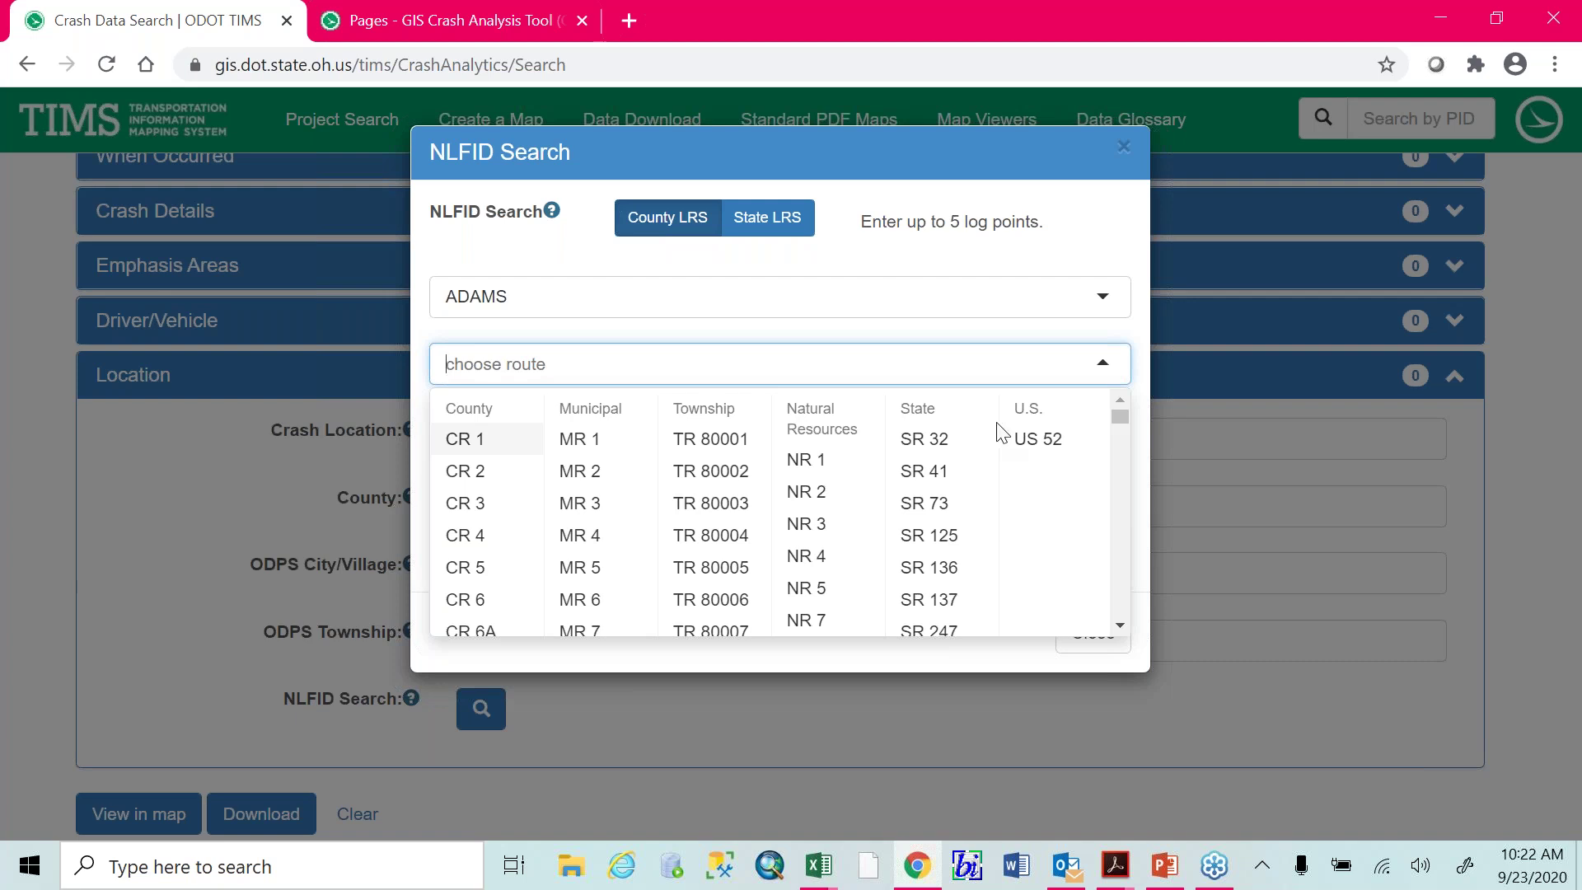
left_click(1036, 438)
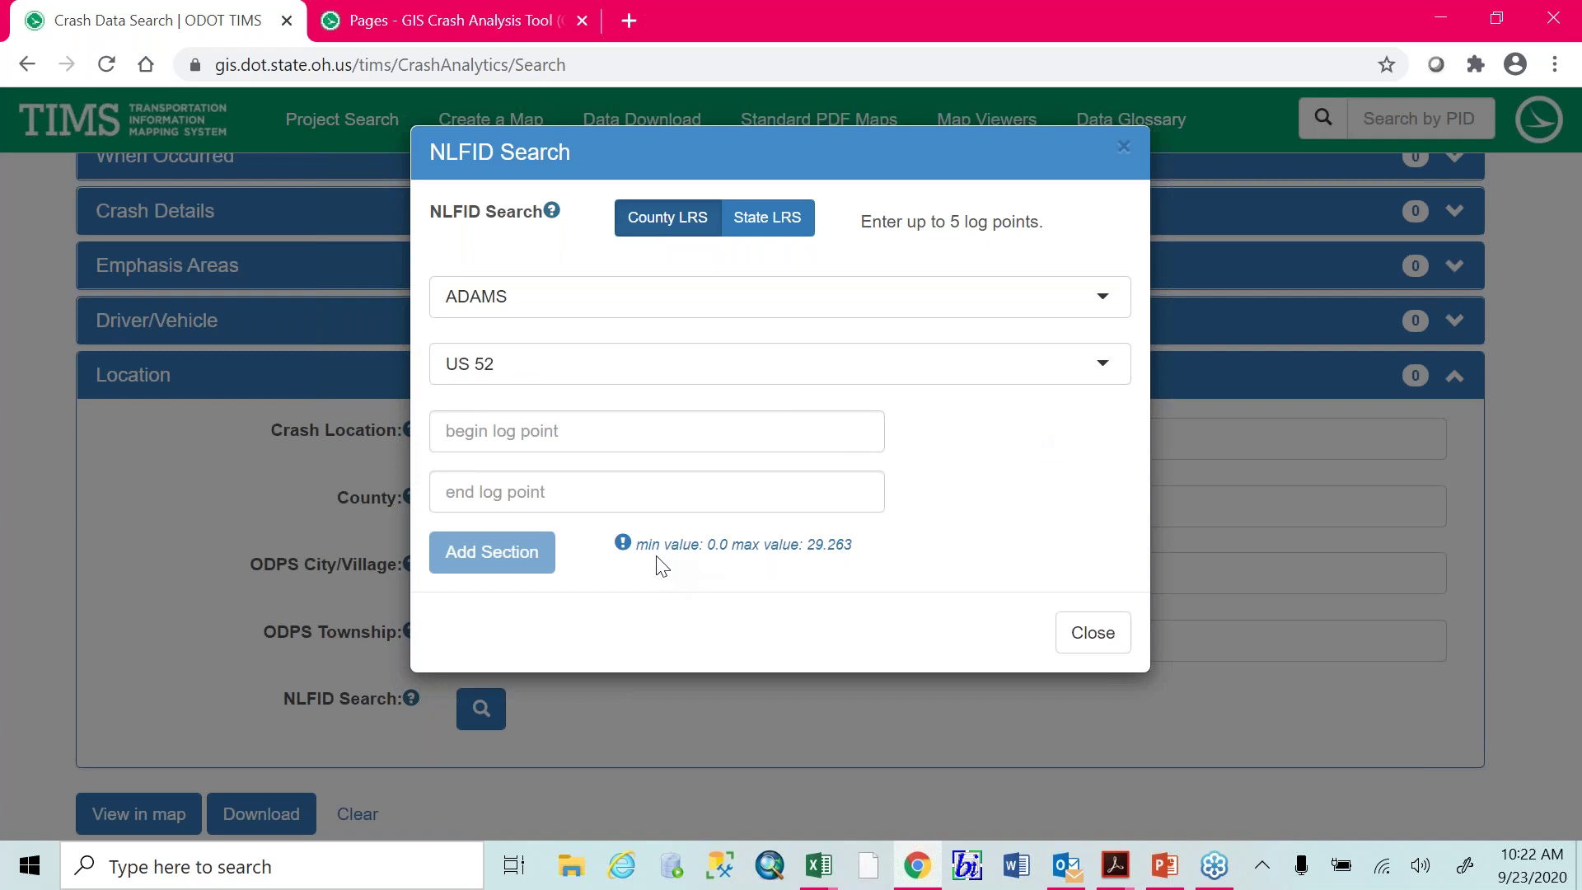
left_click_drag(648, 545, 853, 545)
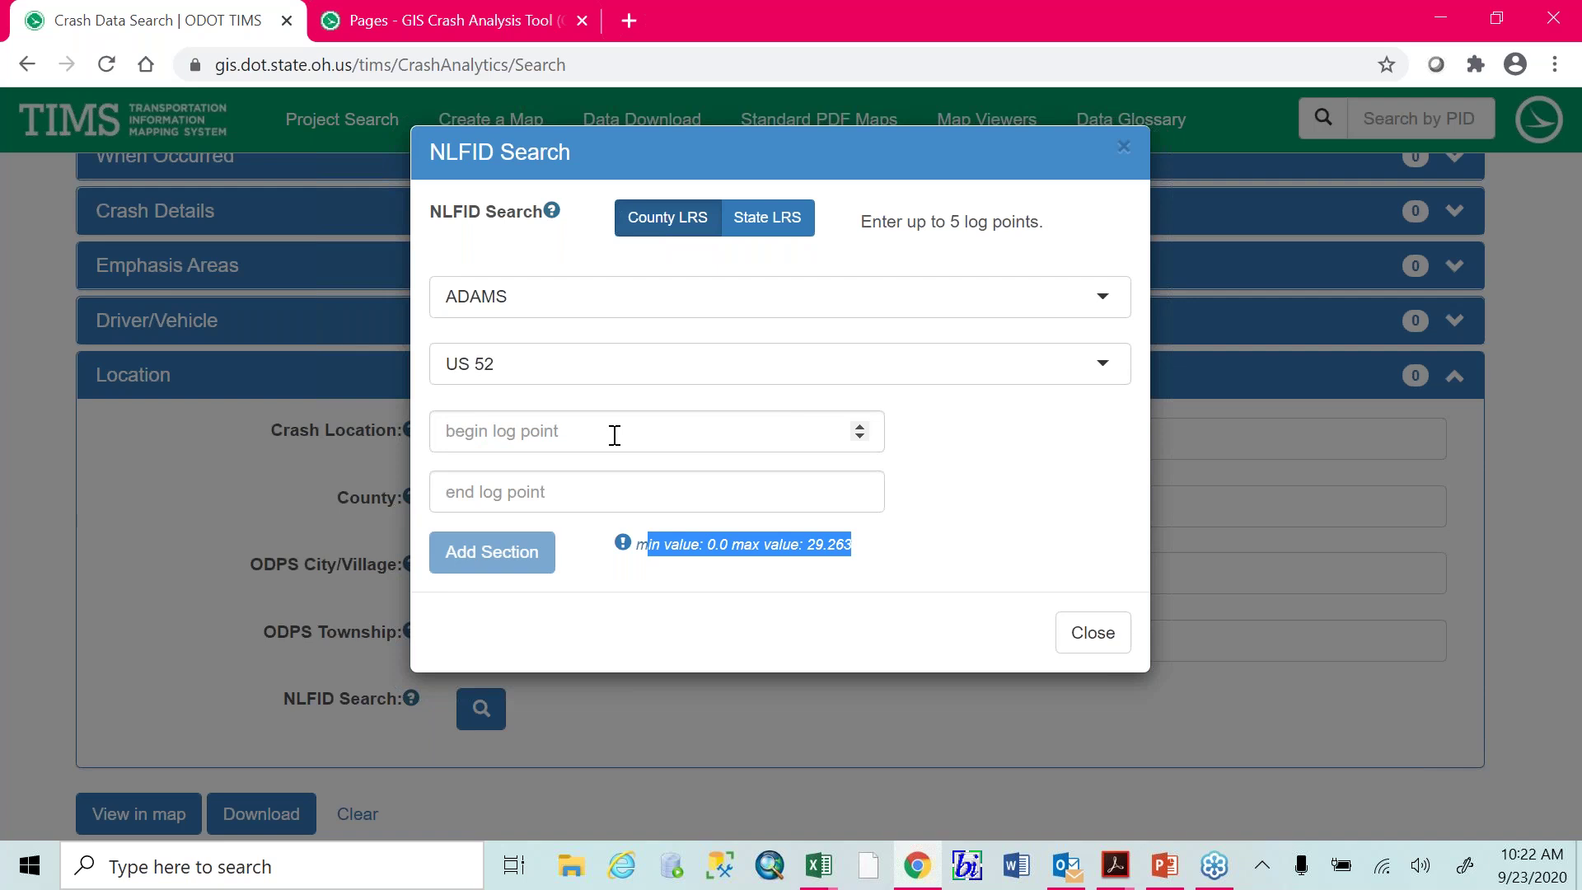
left_click(1087, 632)
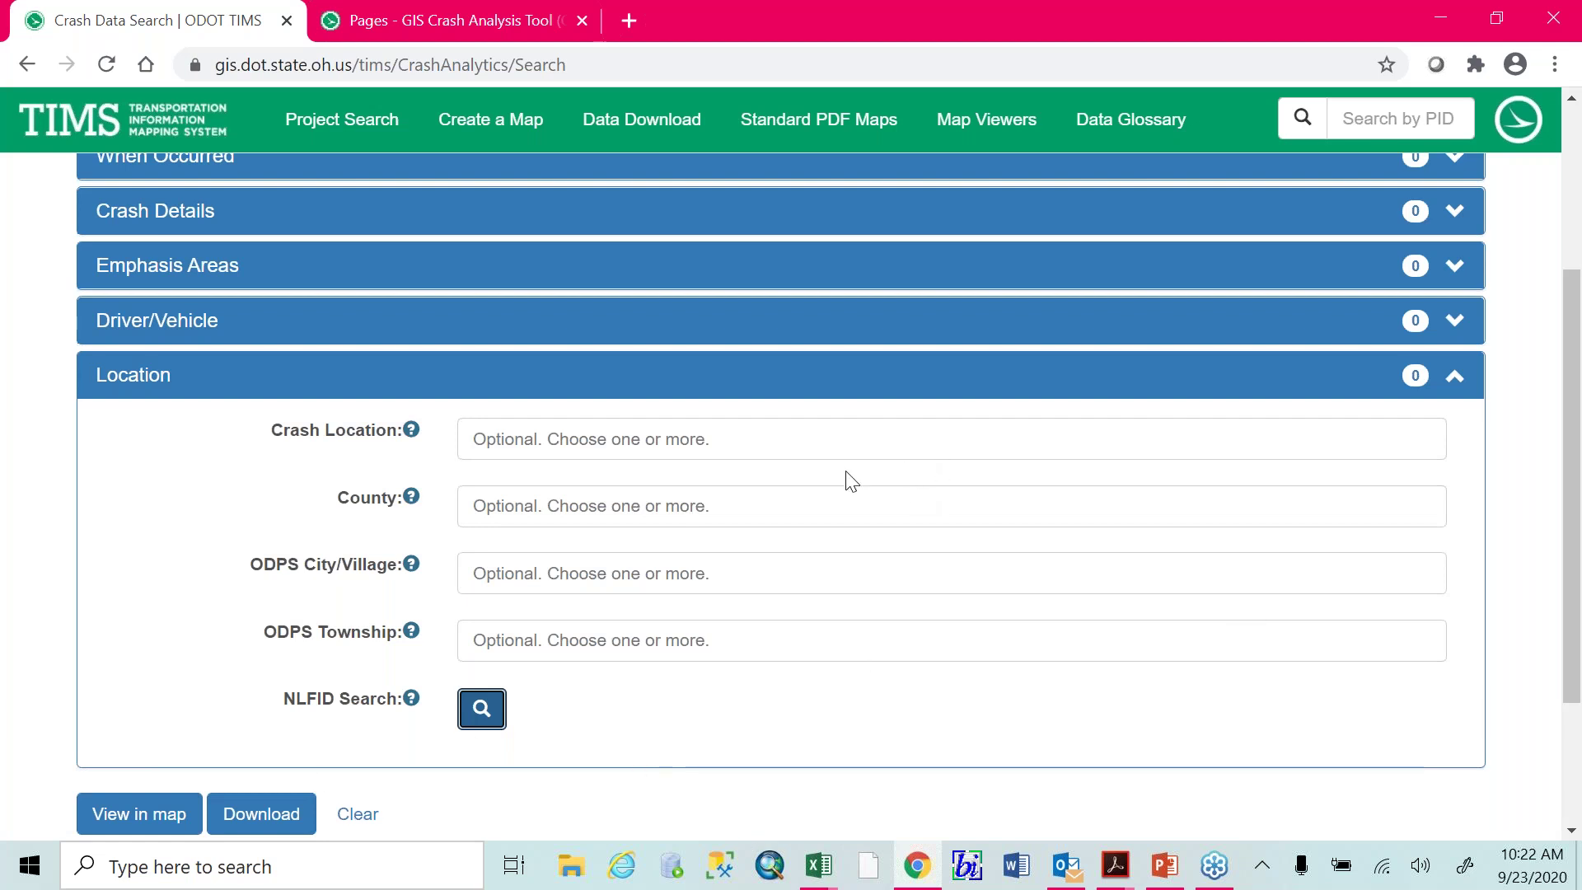
left_click(567, 377)
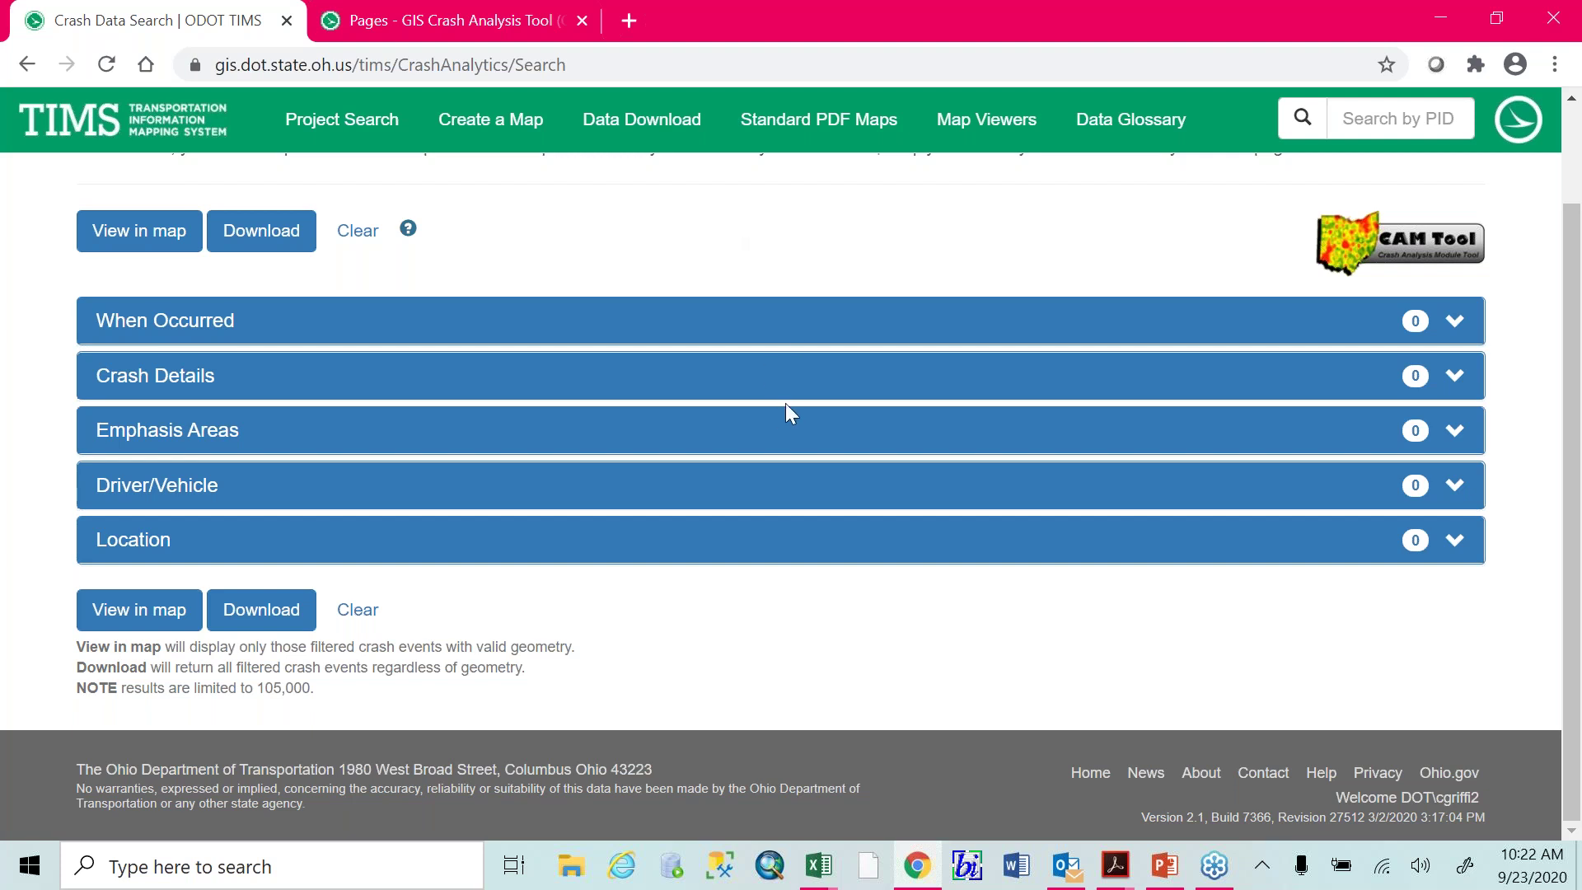
Set the crash year filter under When Occurred to 2019 and collapse the section
left_click(798, 332)
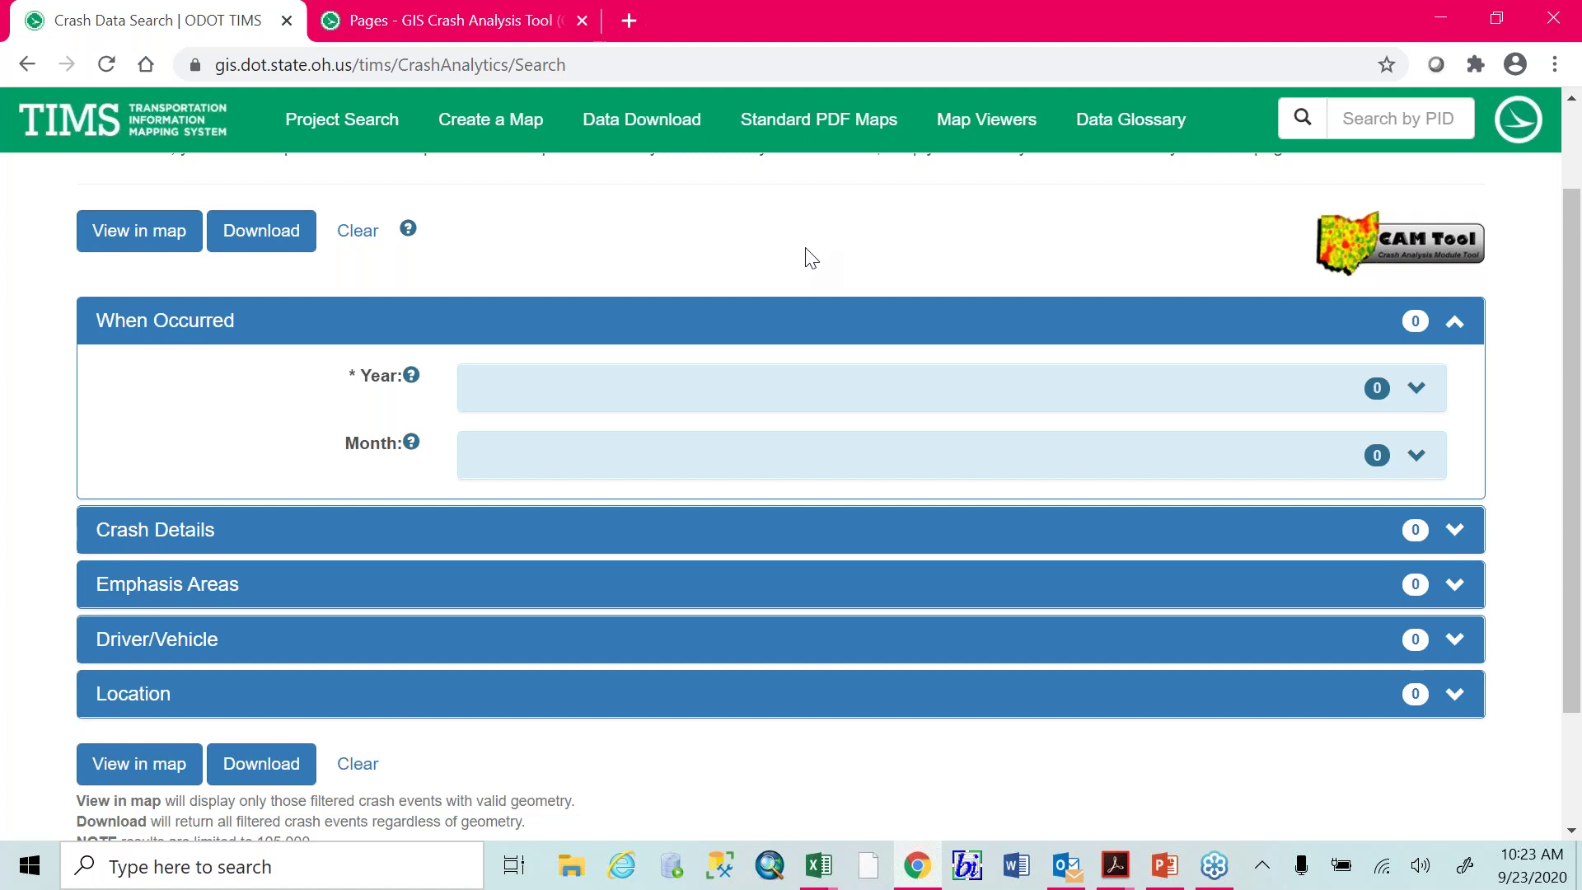
left_click(809, 394)
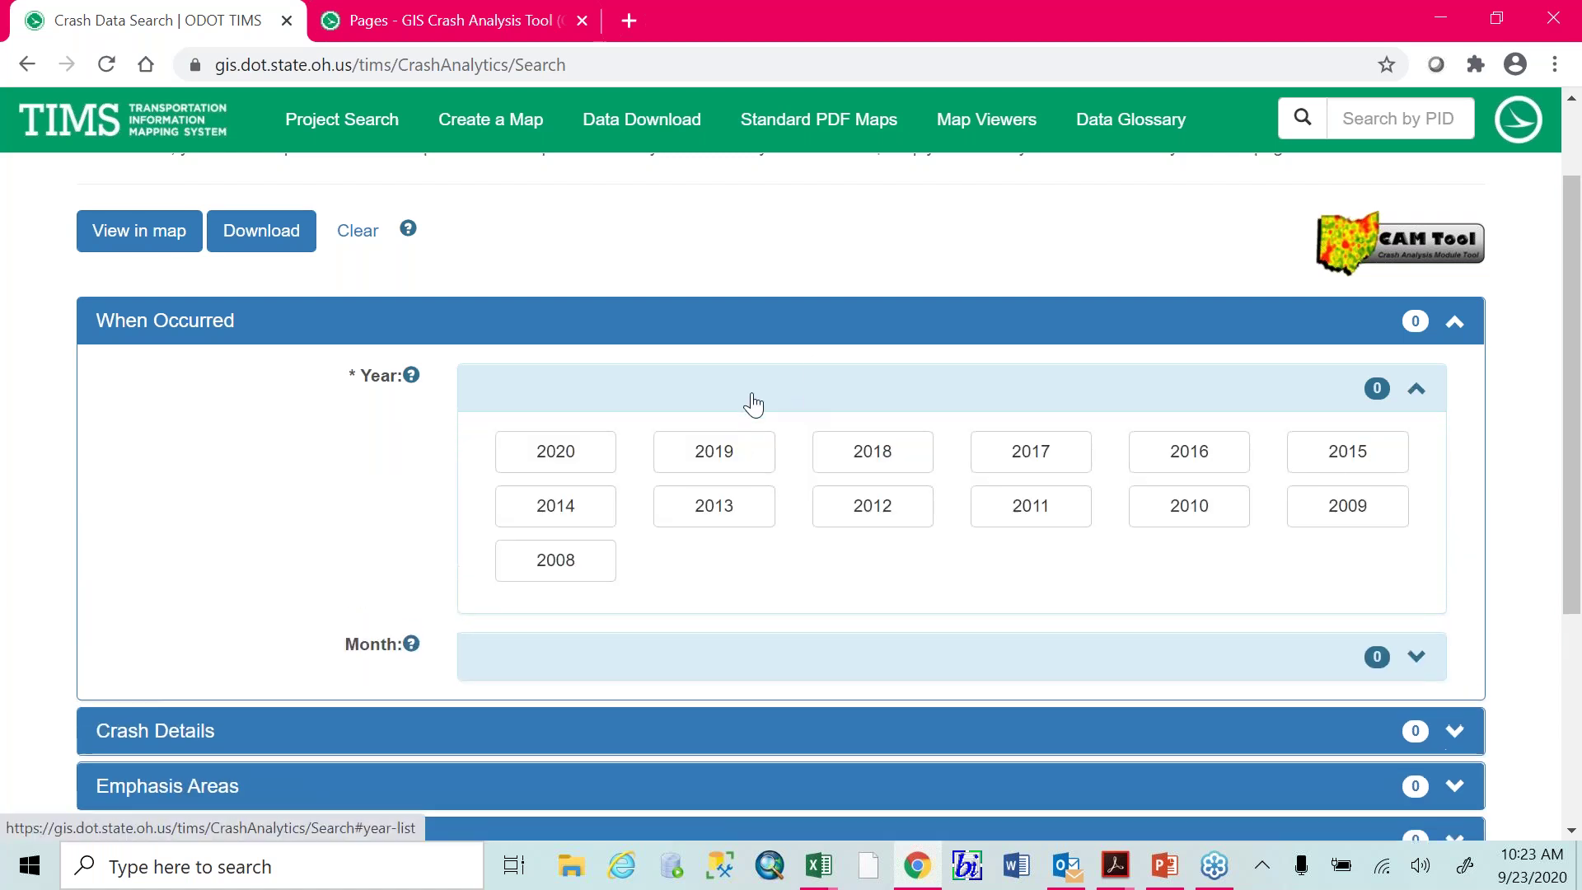
left_click(739, 461)
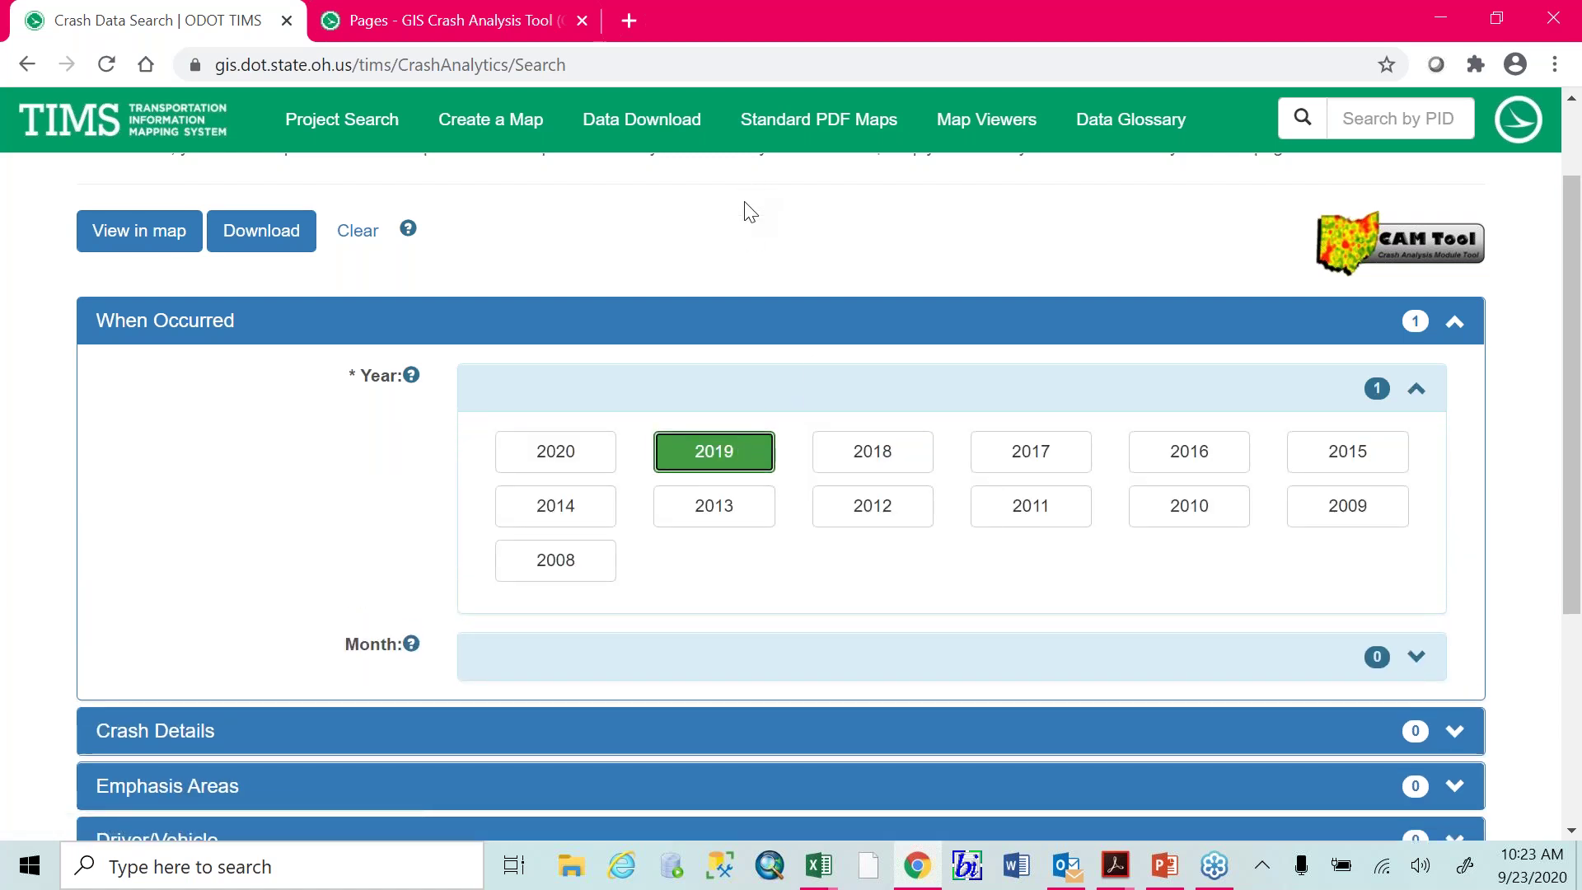
left_click(896, 334)
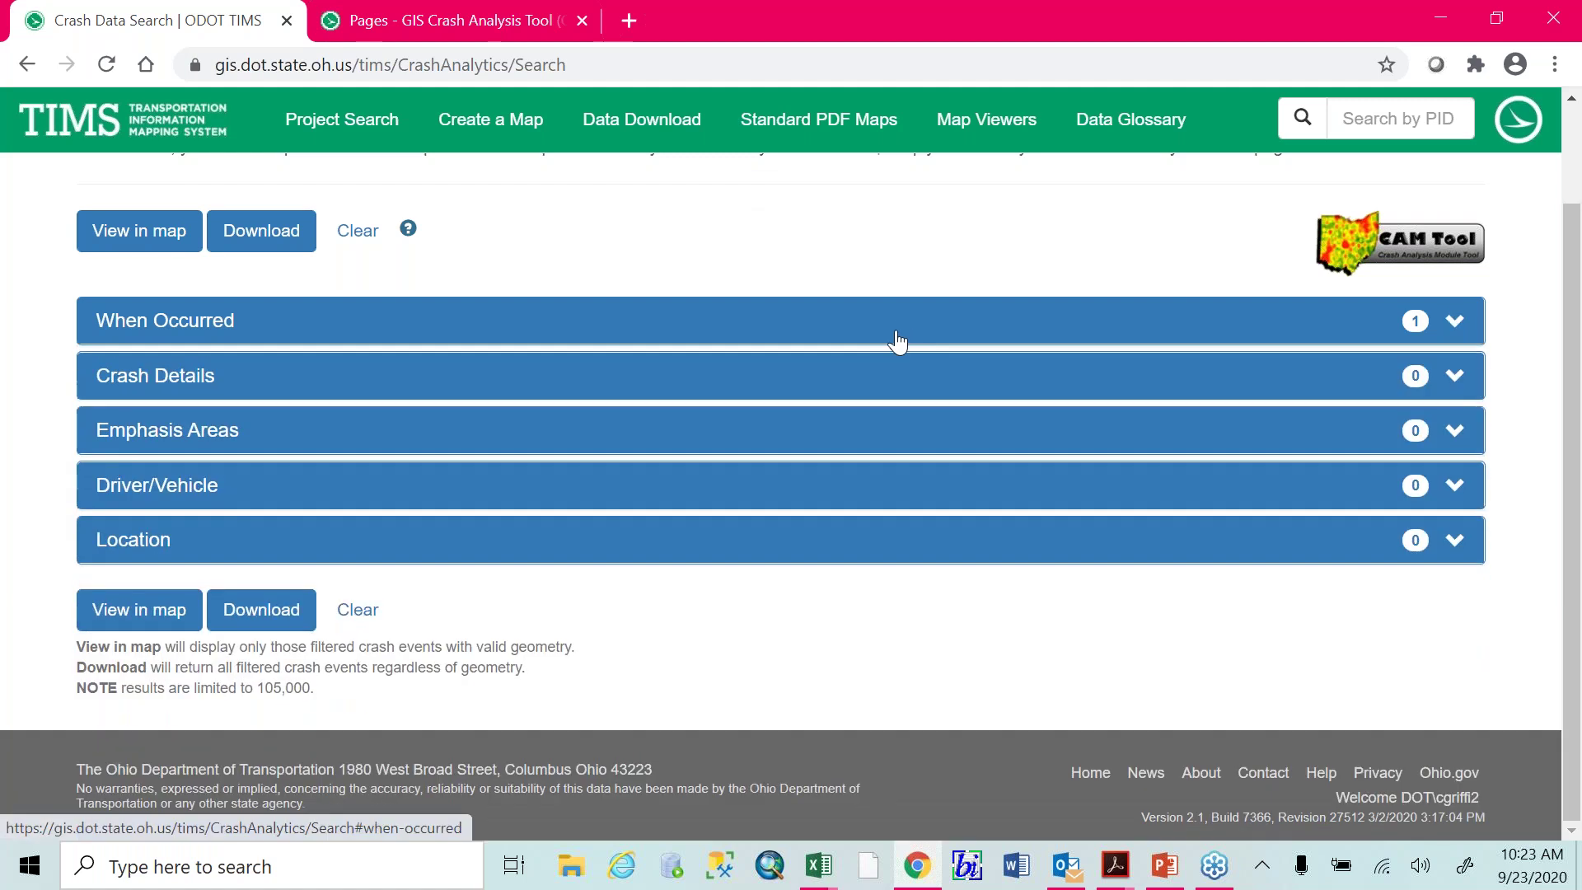
Set the County filter under Location to Darke and collapse the section
left_click(635, 550)
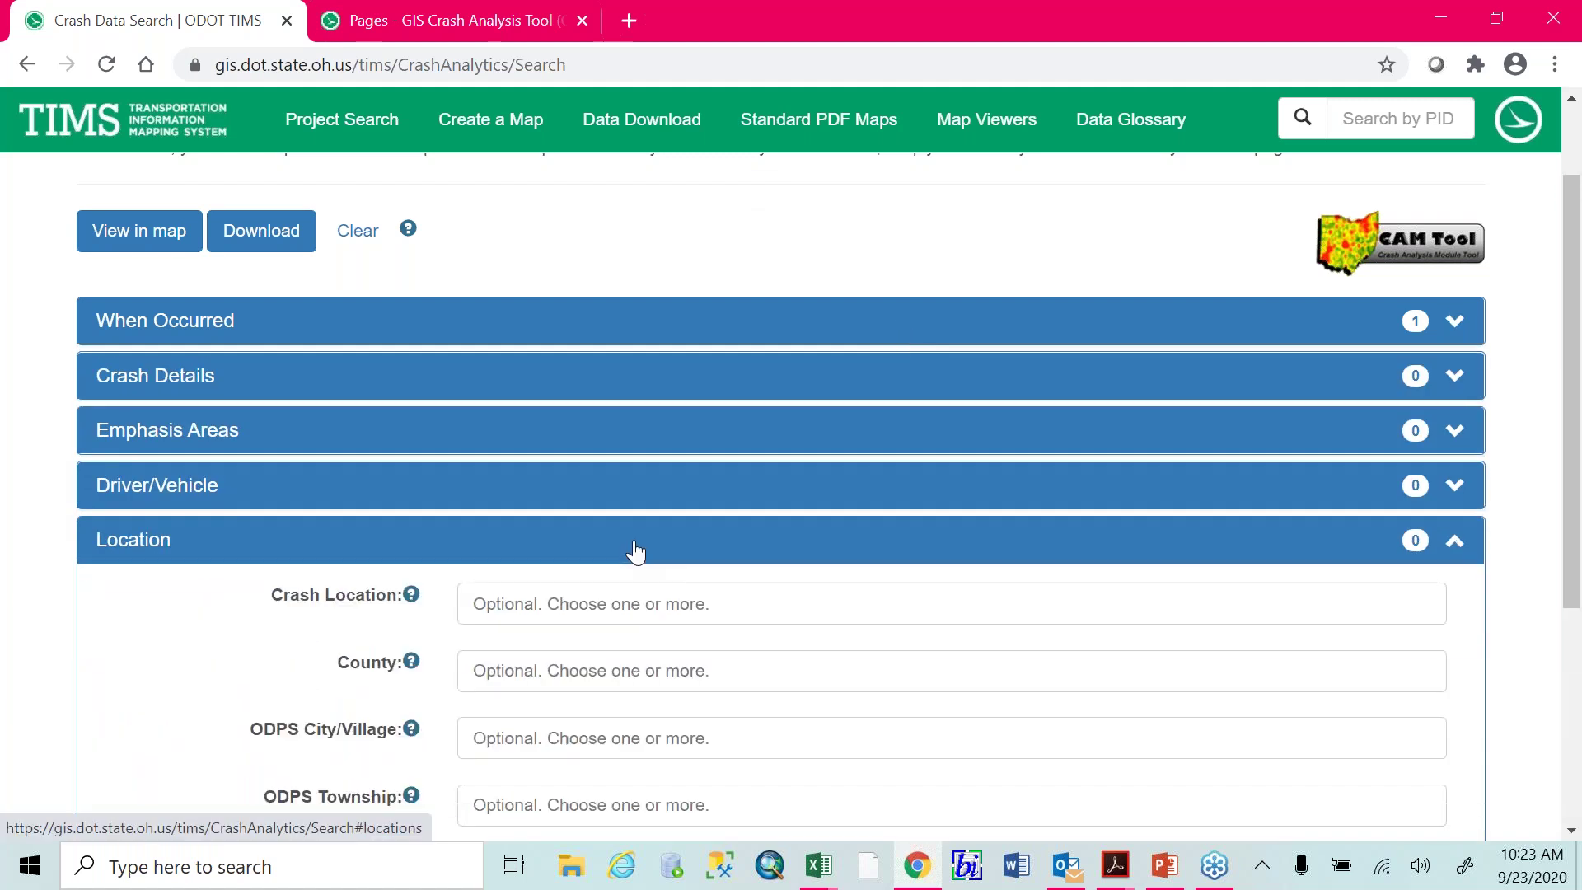
left_click(565, 673)
scroll(657, 708, "down", 5)
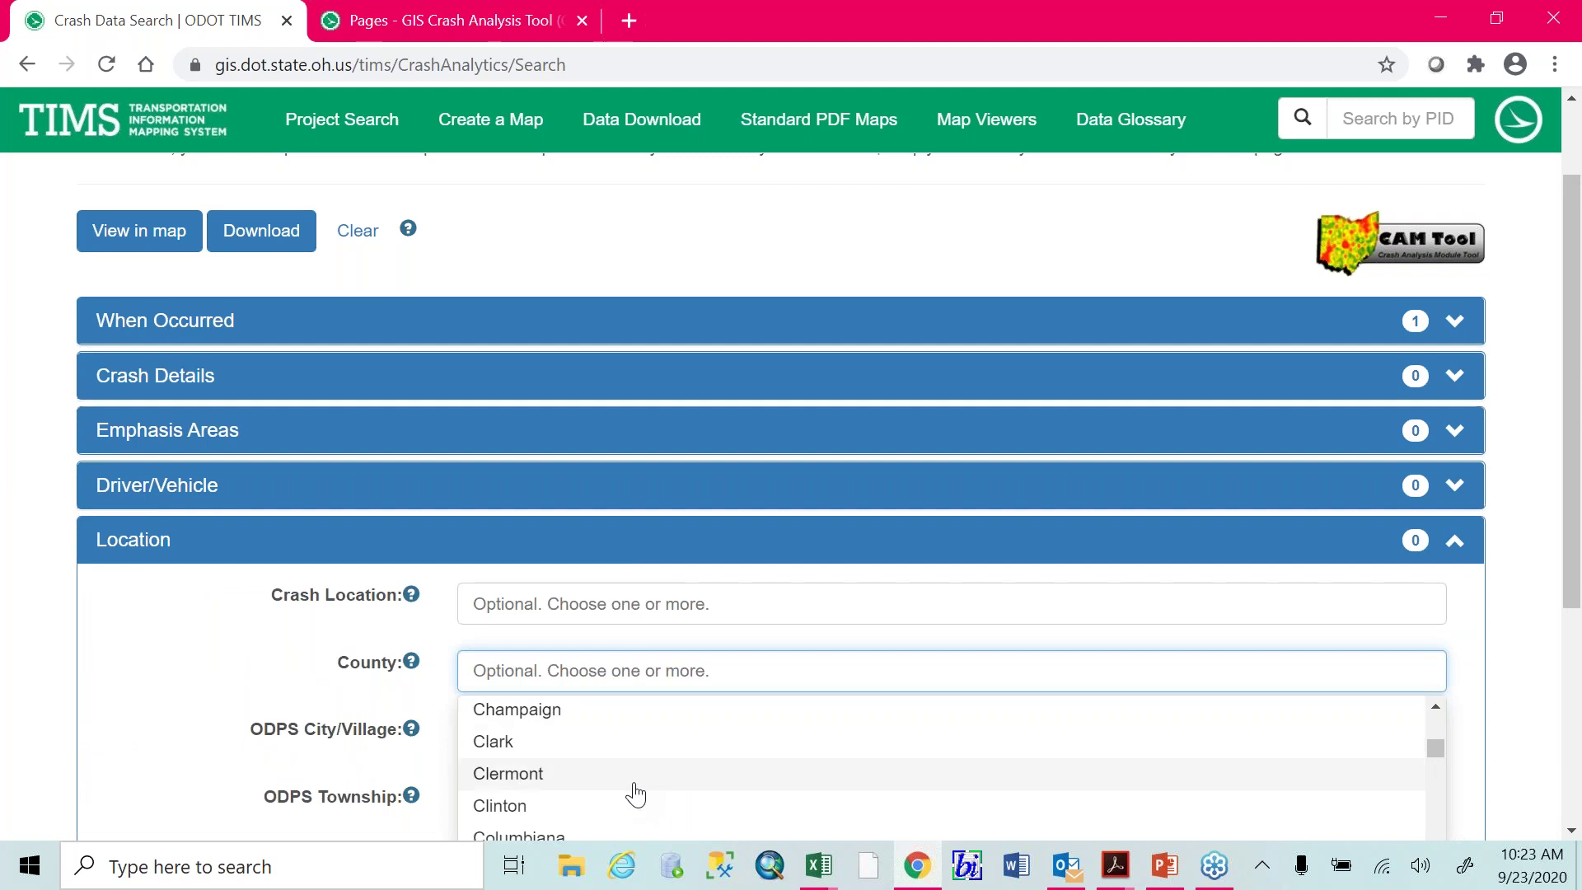
scroll(171, 614, "down", 1)
scroll(171, 614, "down", 1)
scroll(626, 675, "down", 2)
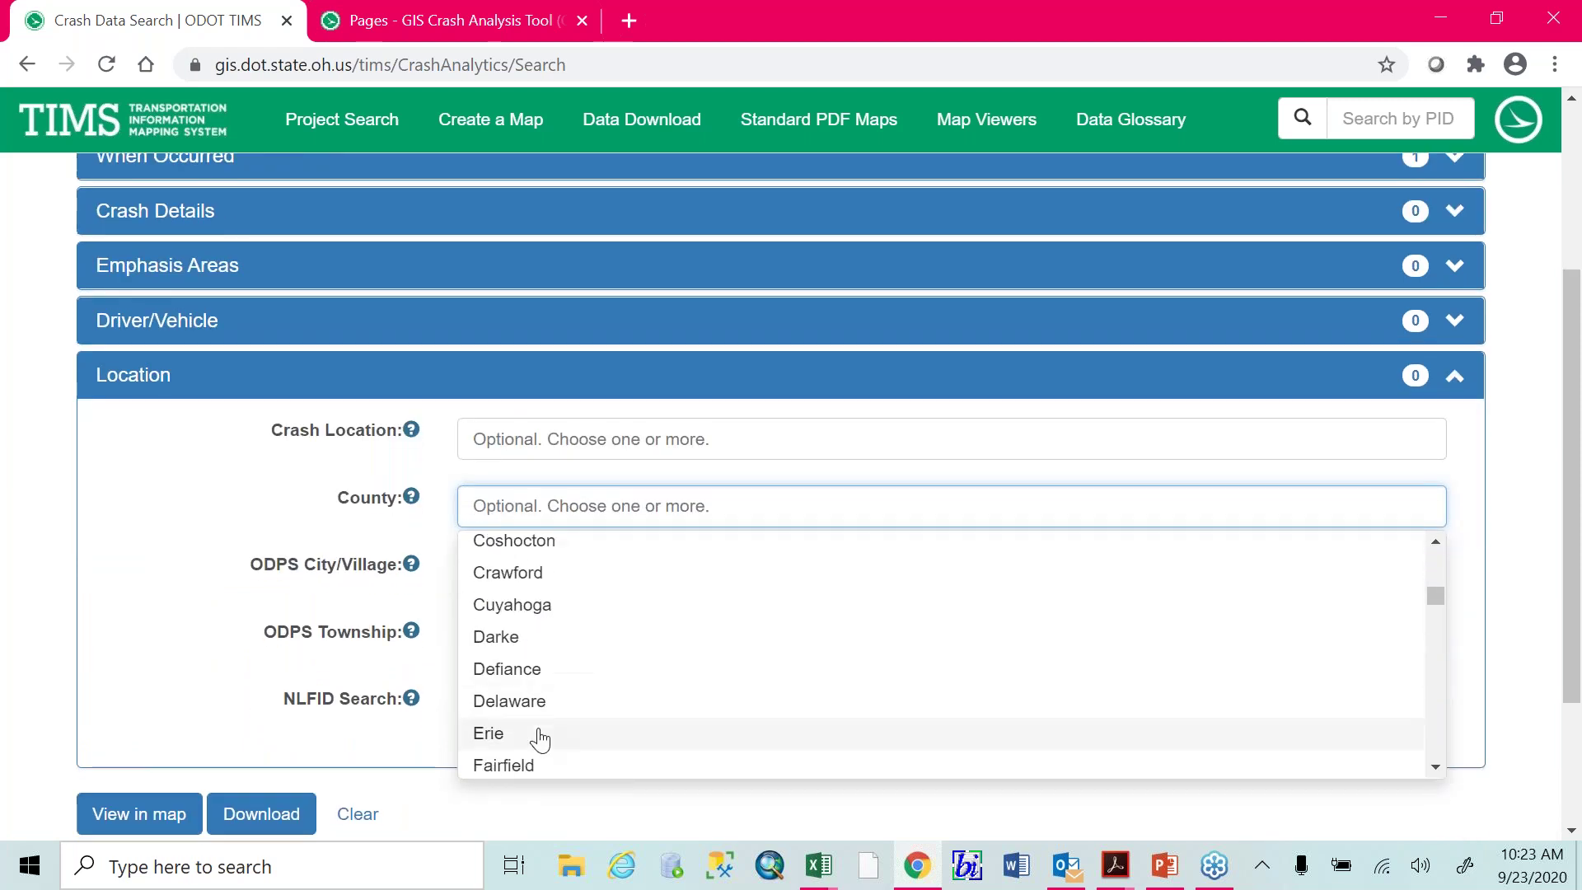
left_click(531, 640)
left_click(195, 517)
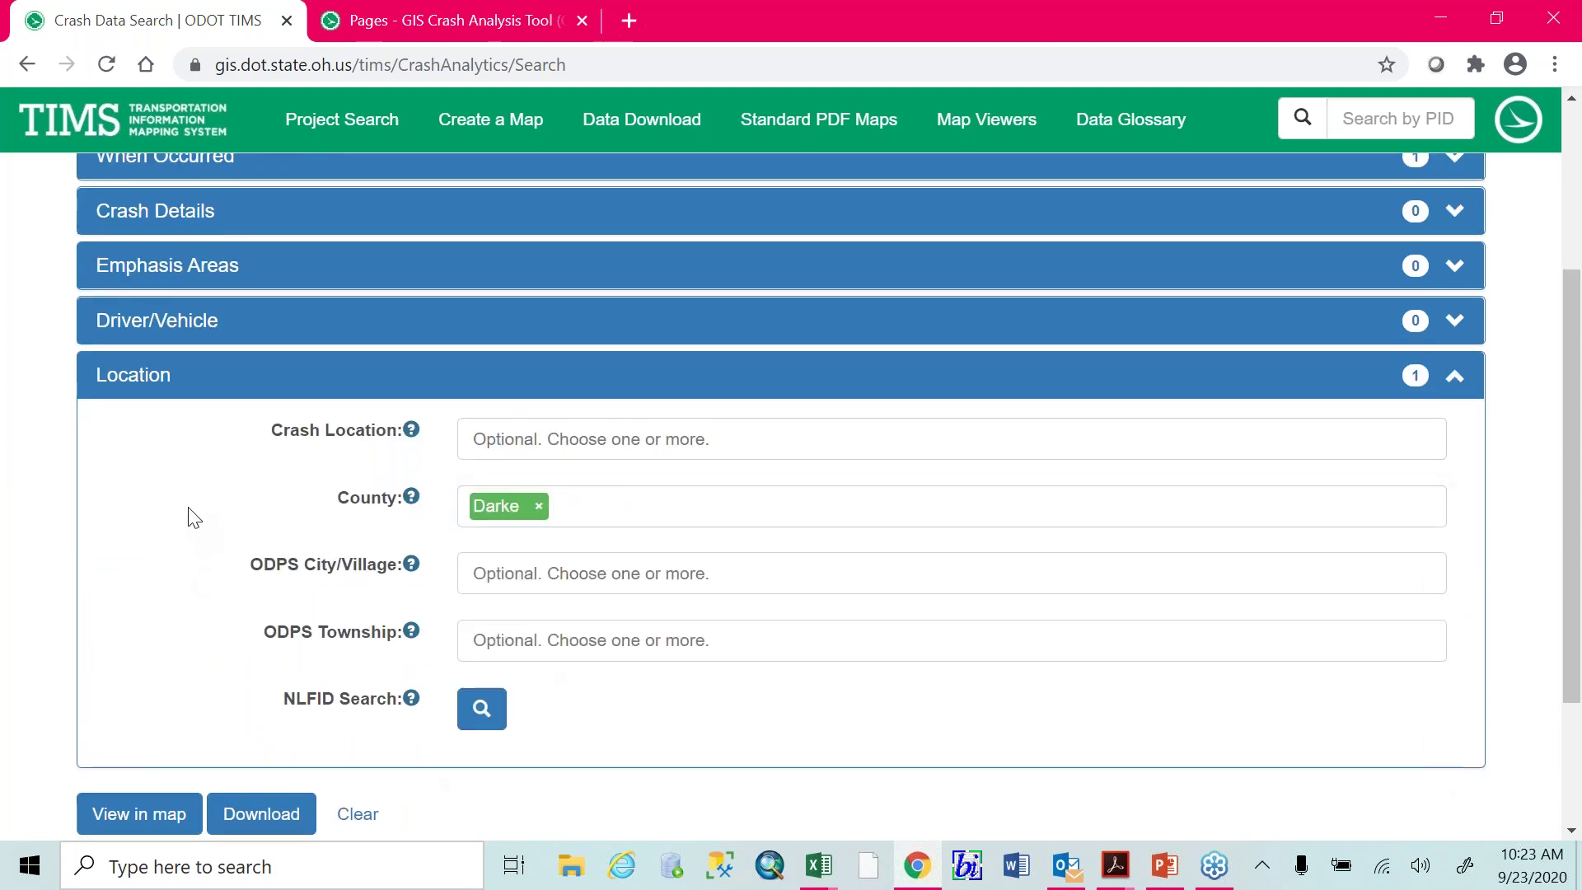
left_click(525, 388)
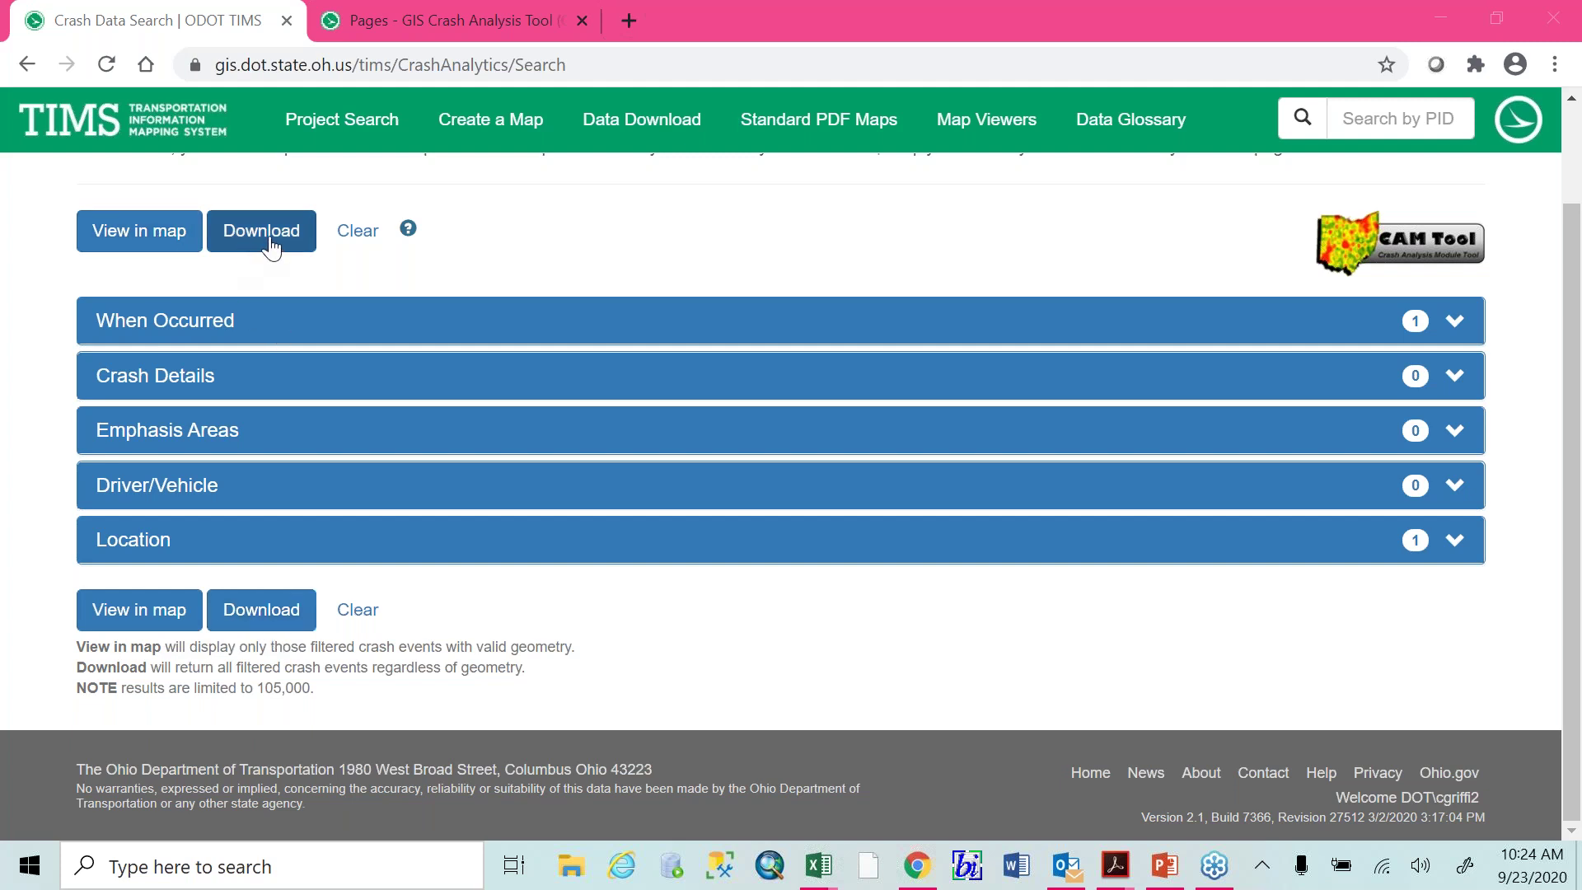
Request the query's download, dismiss it without downloading, and open the query results in the interactive map
left_click(257, 611)
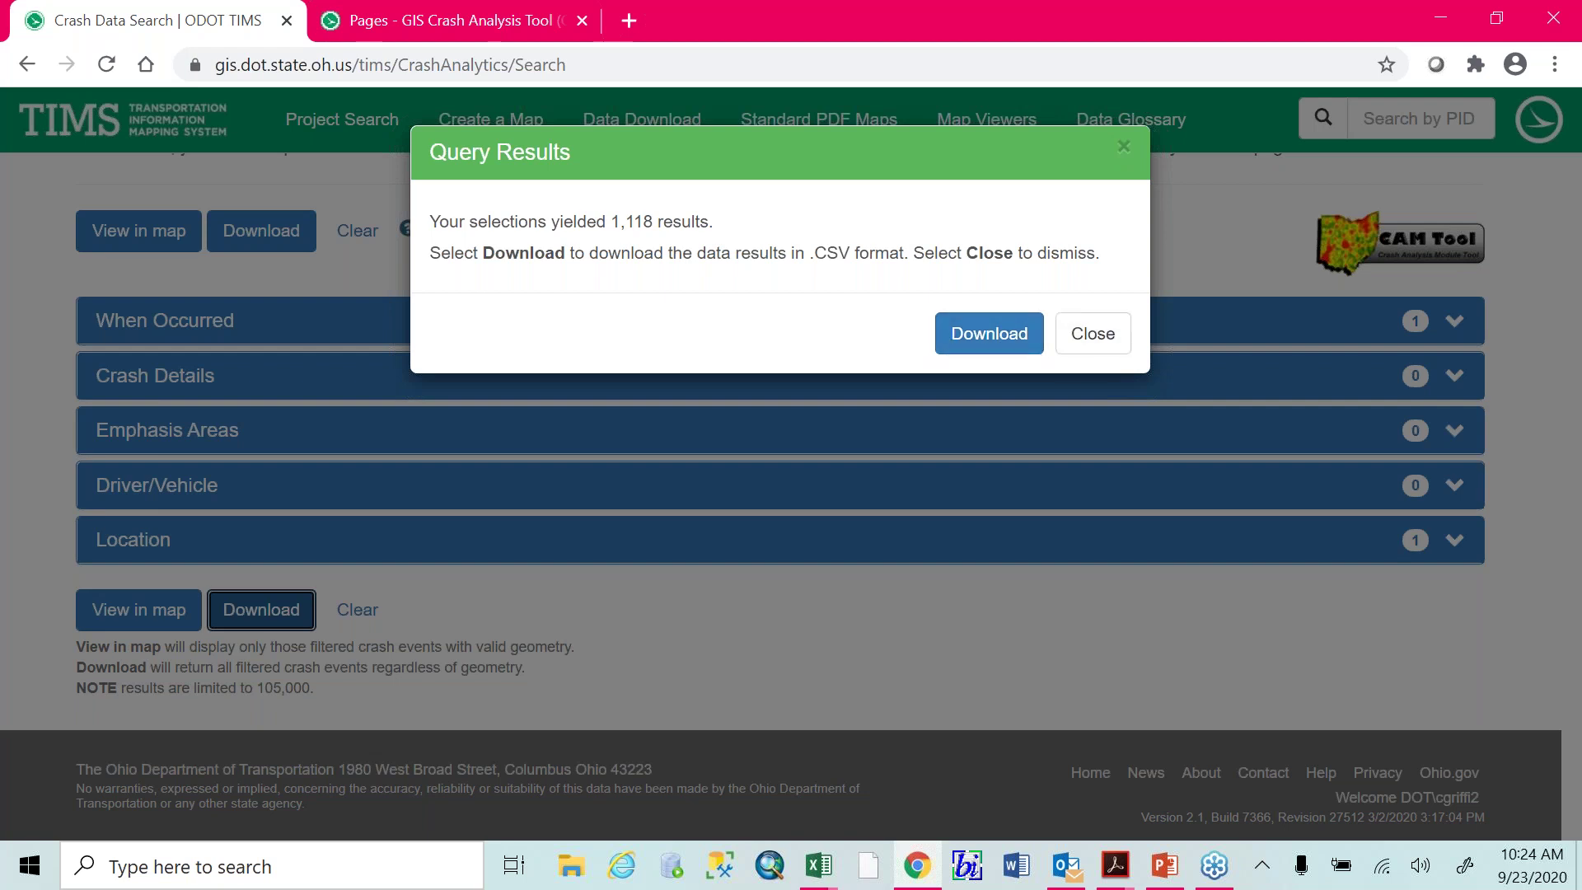
left_click(1071, 340)
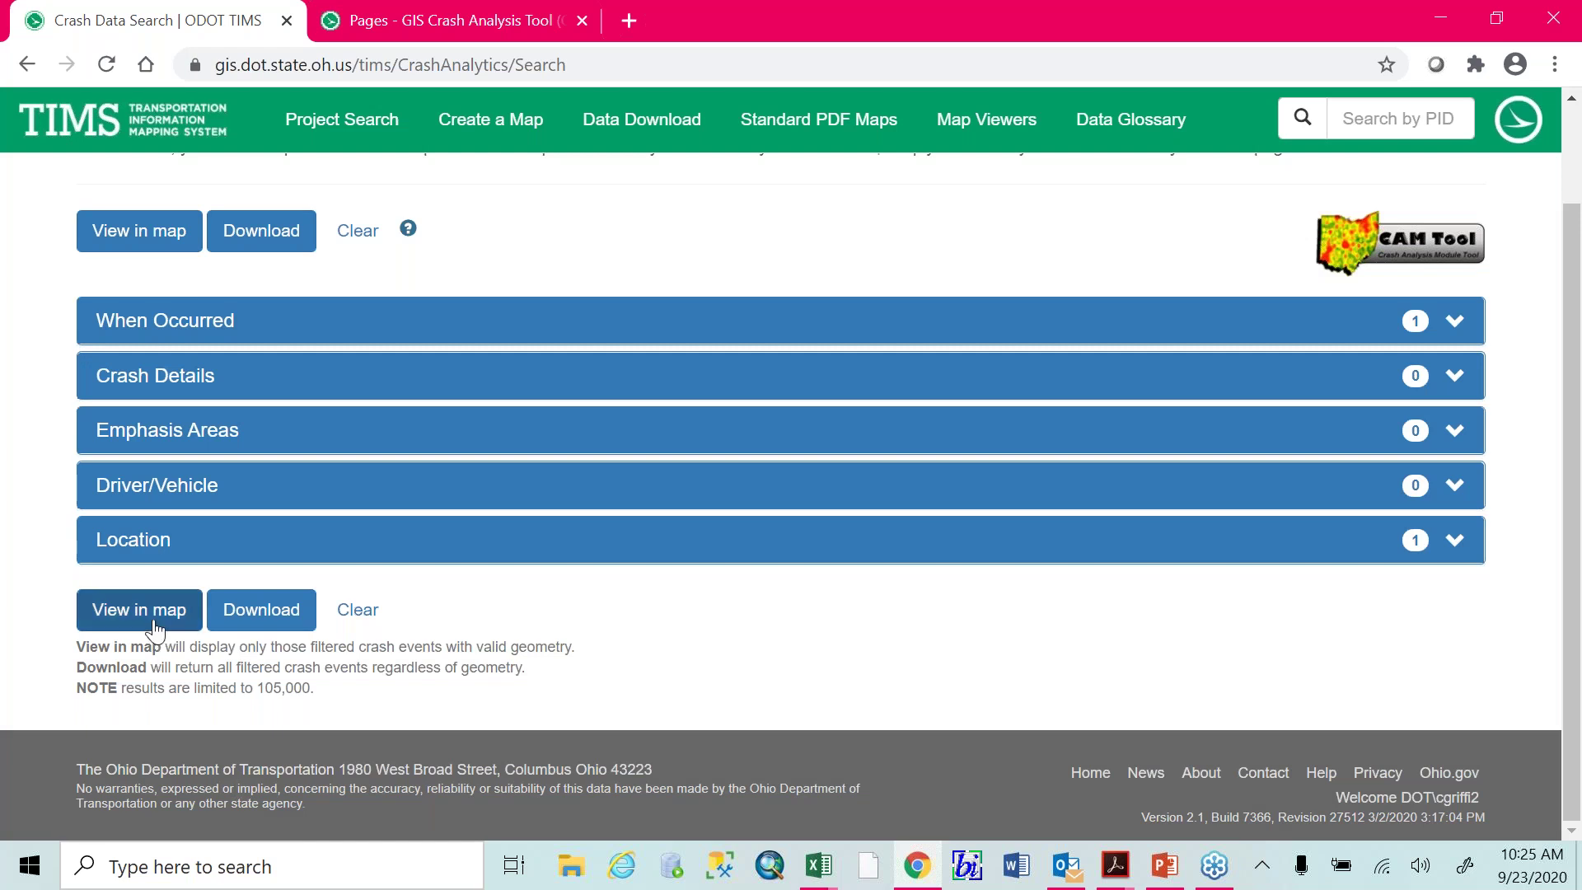
left_click(157, 622)
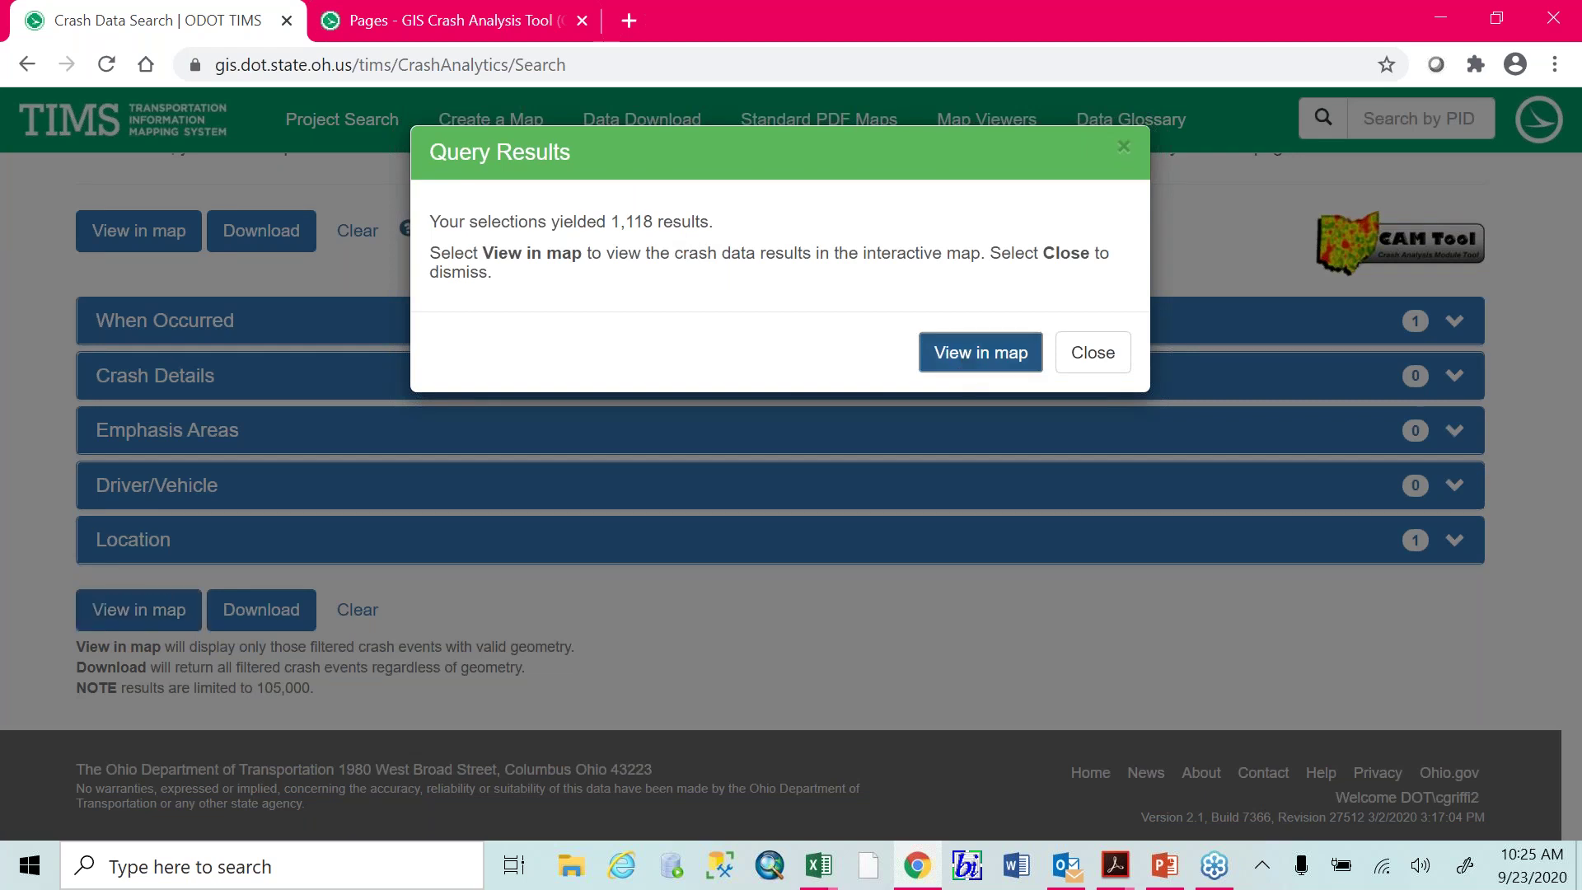
left_click(965, 354)
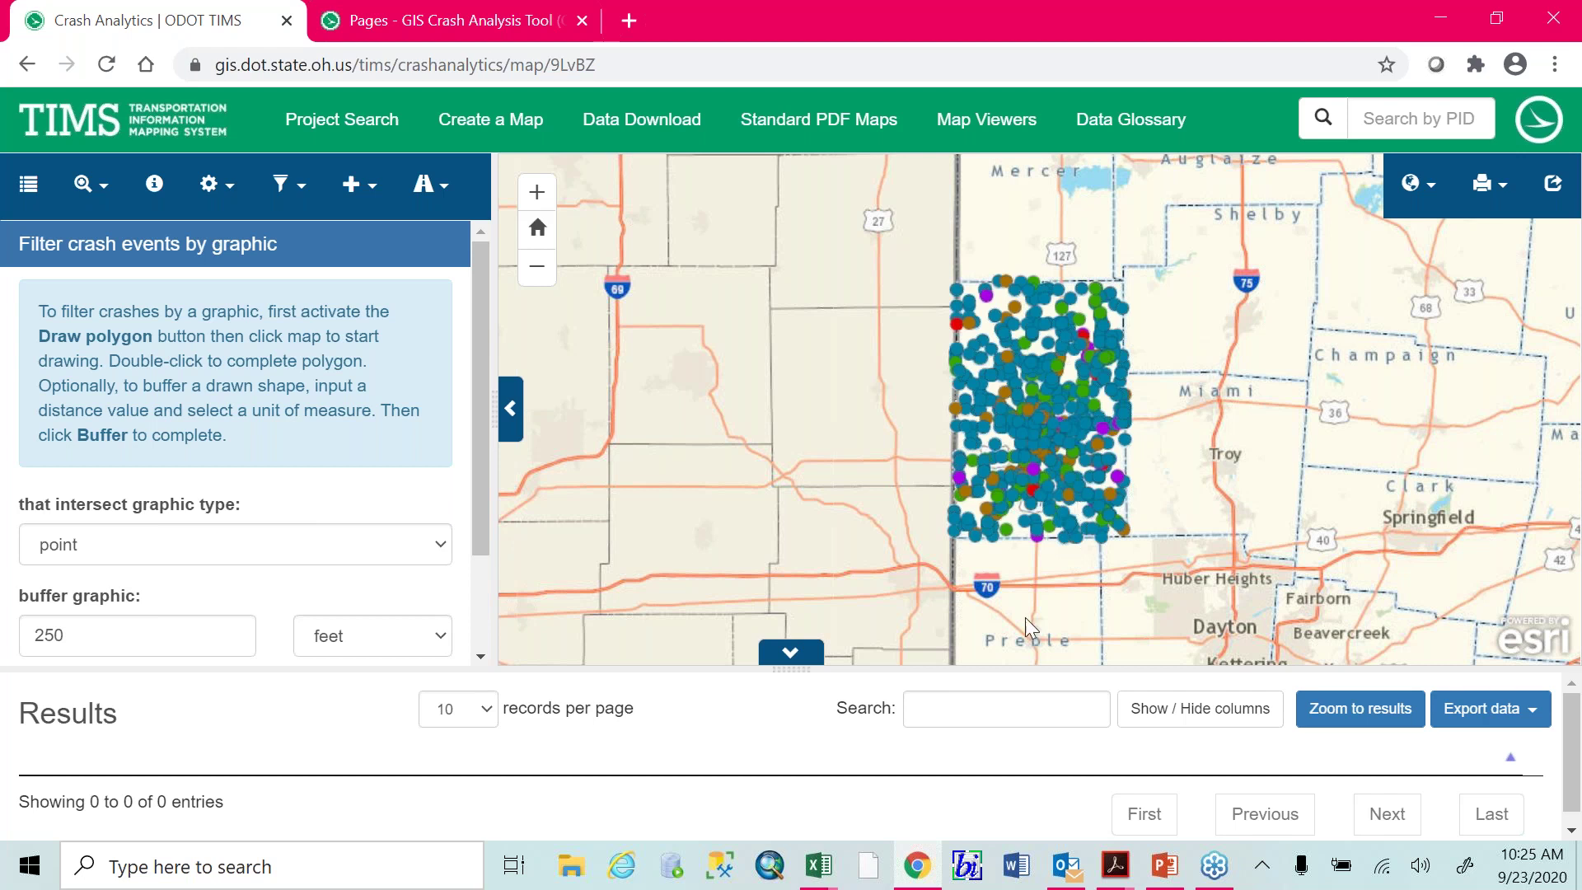
Examine the crash points in Darke County, moving in to the Main St and Broadway St intersection in downtown Greenville
left_click_drag(1079, 585, 873, 540)
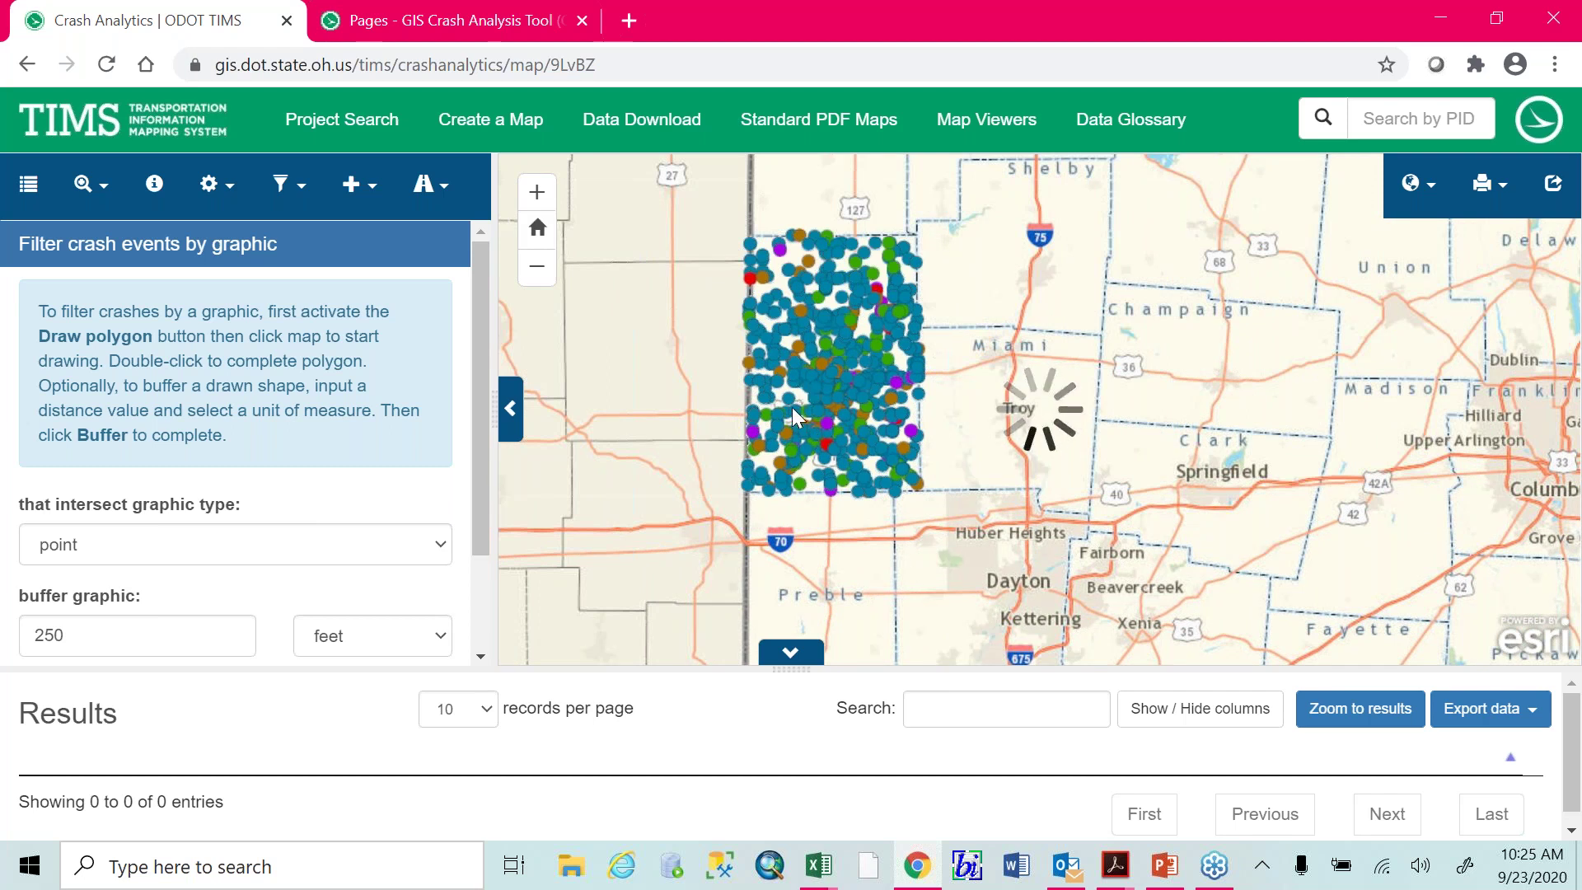
left_click_drag(836, 320, 872, 335)
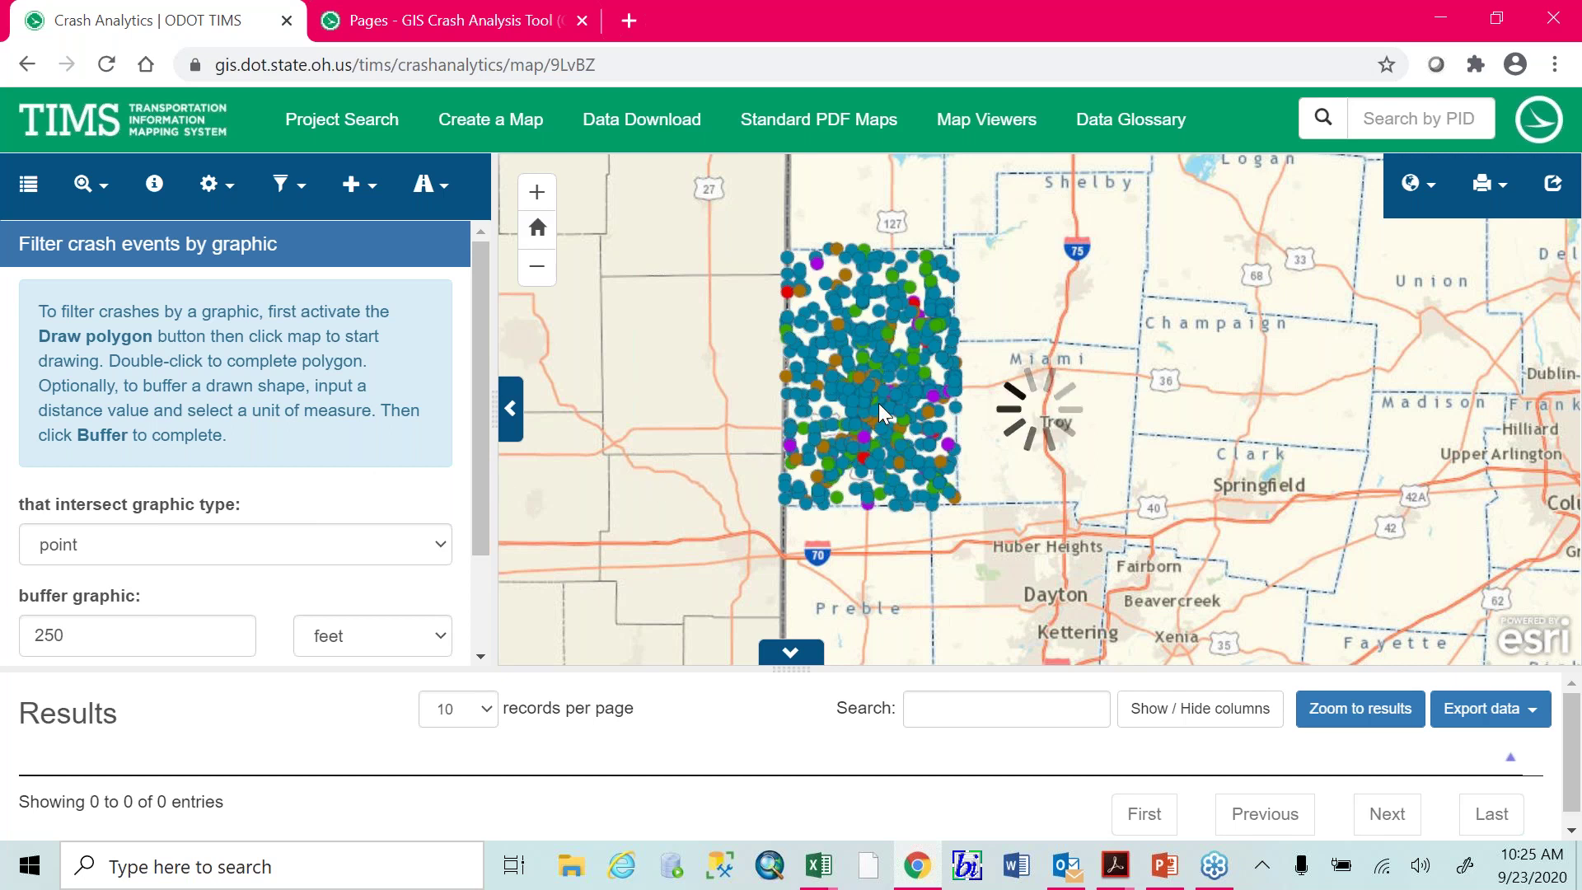
scroll(876, 399, "up", 6)
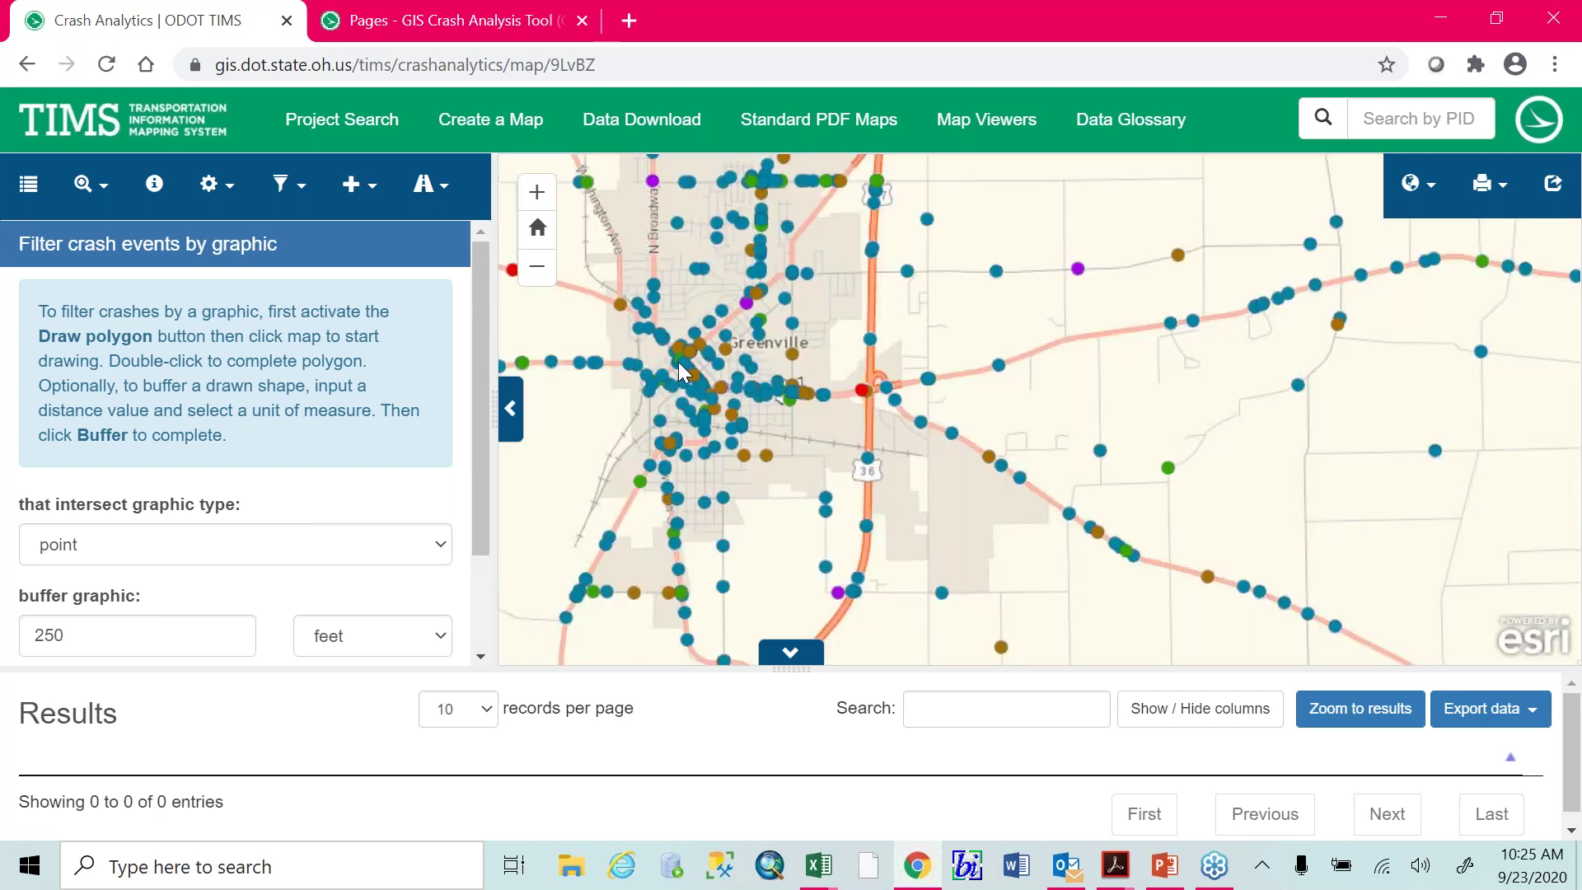
left_click_drag(679, 363, 829, 398)
scroll(830, 397, "up", 1)
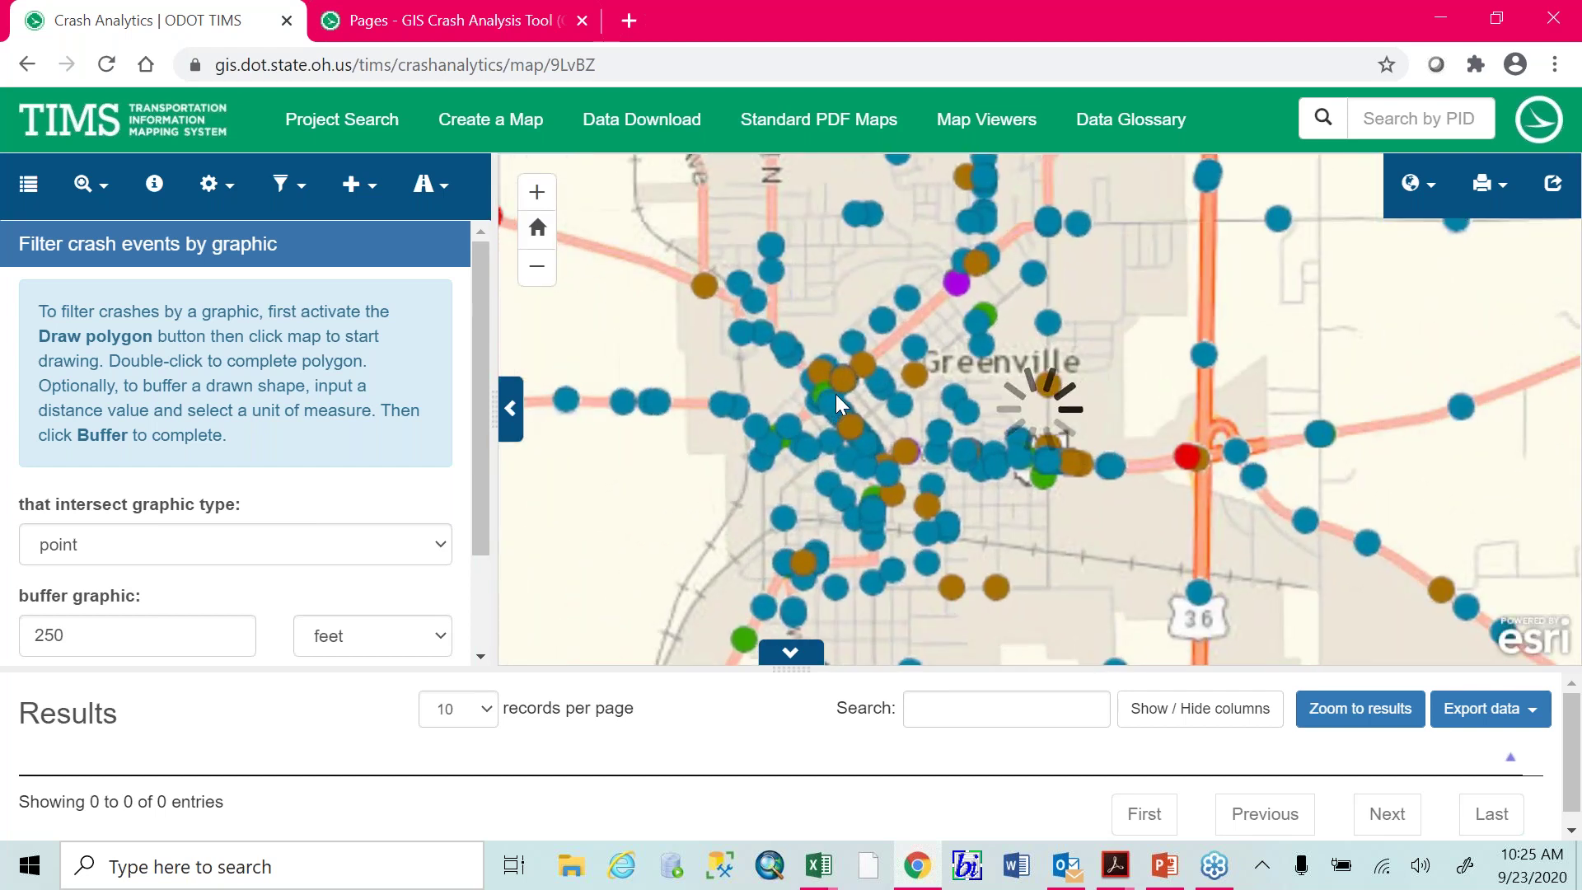
scroll(814, 409, "up", 2)
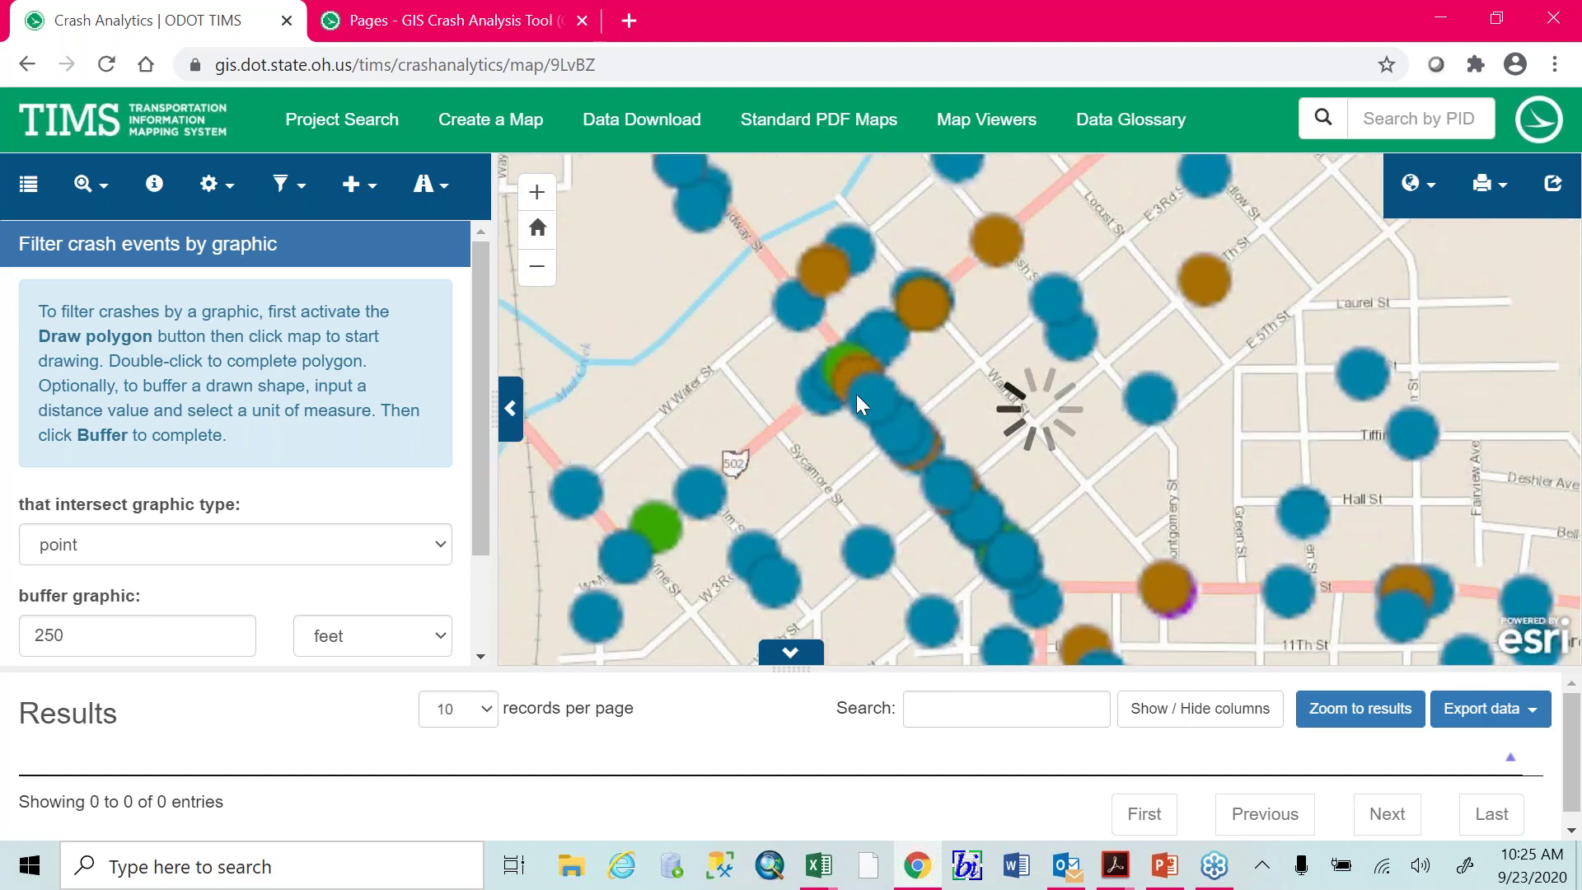
left_click_drag(937, 354, 906, 398)
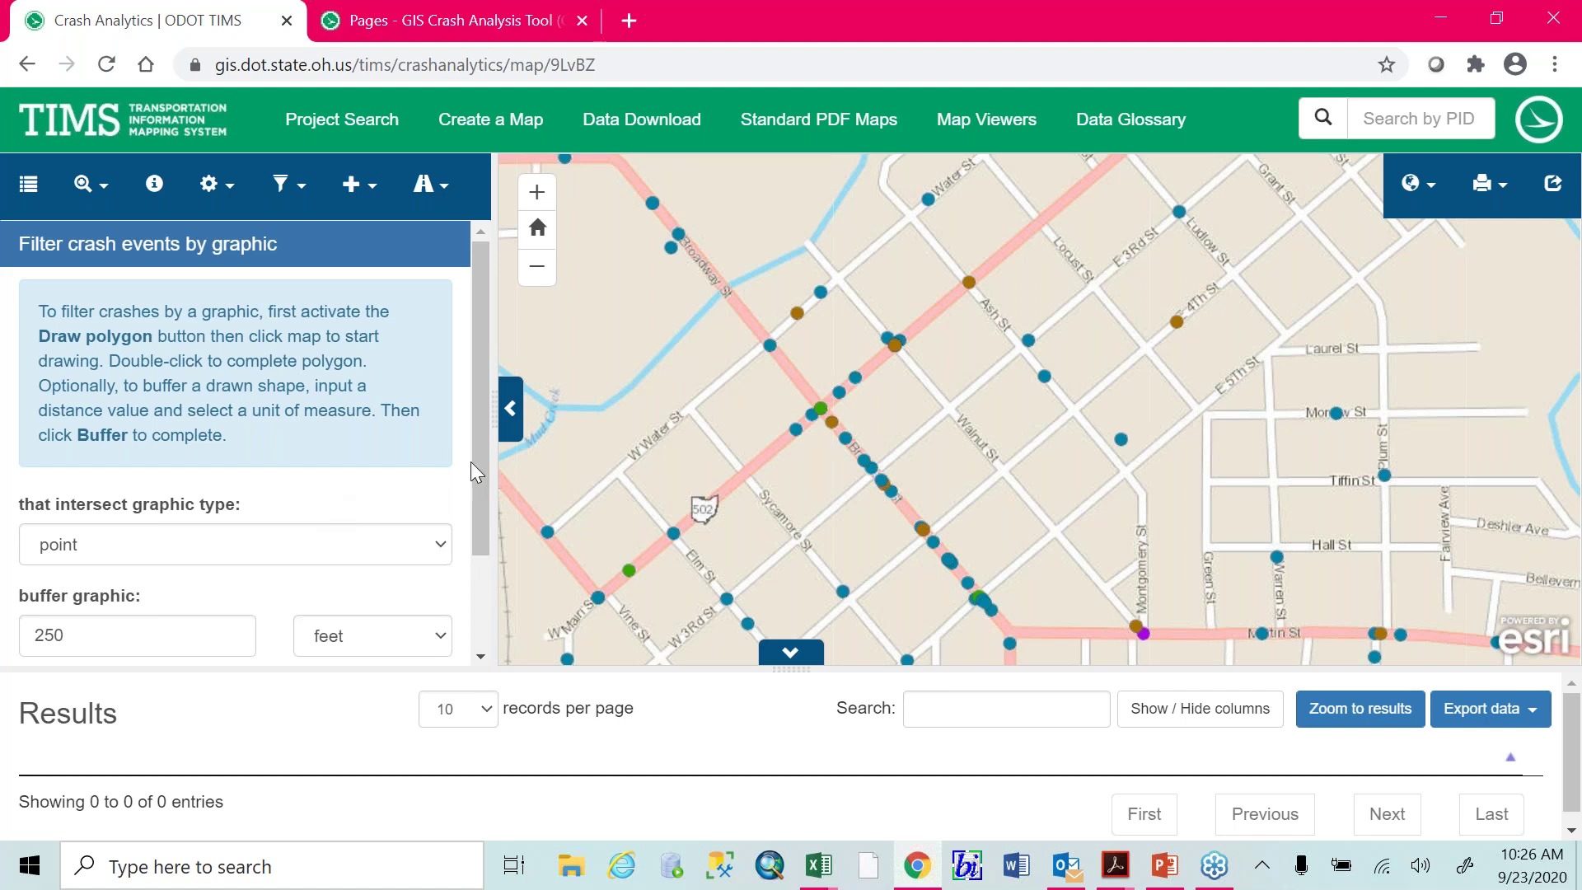
Filter the crashes by a point with a 250-foot buffer placed on the Main St and Broadway St intersection
mouse_move(487, 458)
left_mouse_down()
mouse_move(483, 557)
mouse_move(486, 445)
left_mouse_up()
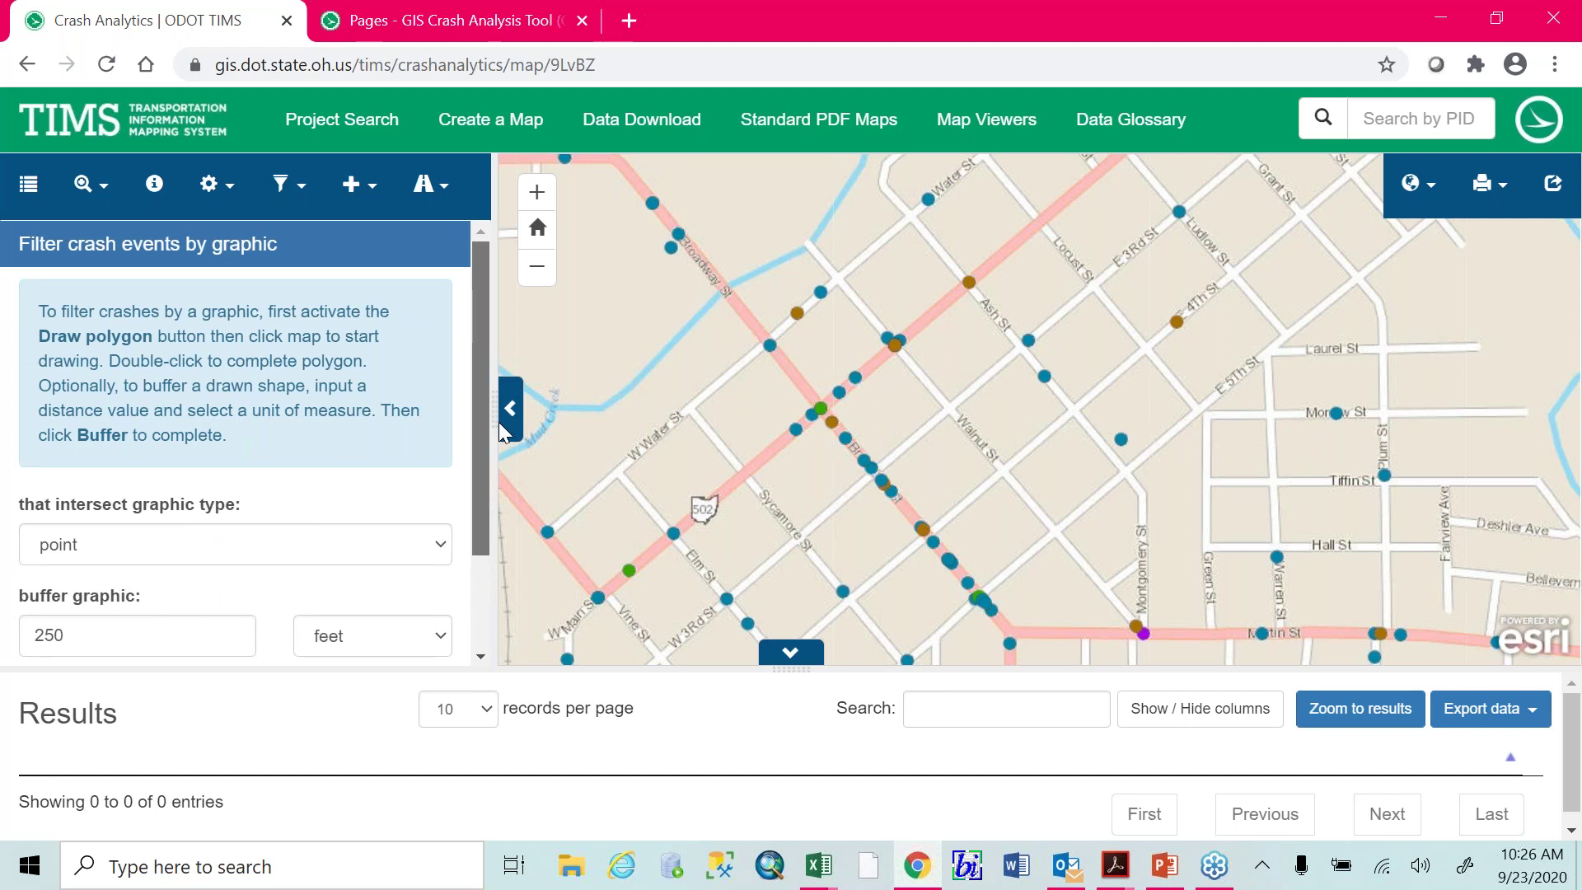
mouse_move(486, 494)
left_mouse_down()
mouse_move(488, 535)
mouse_move(486, 443)
left_mouse_up()
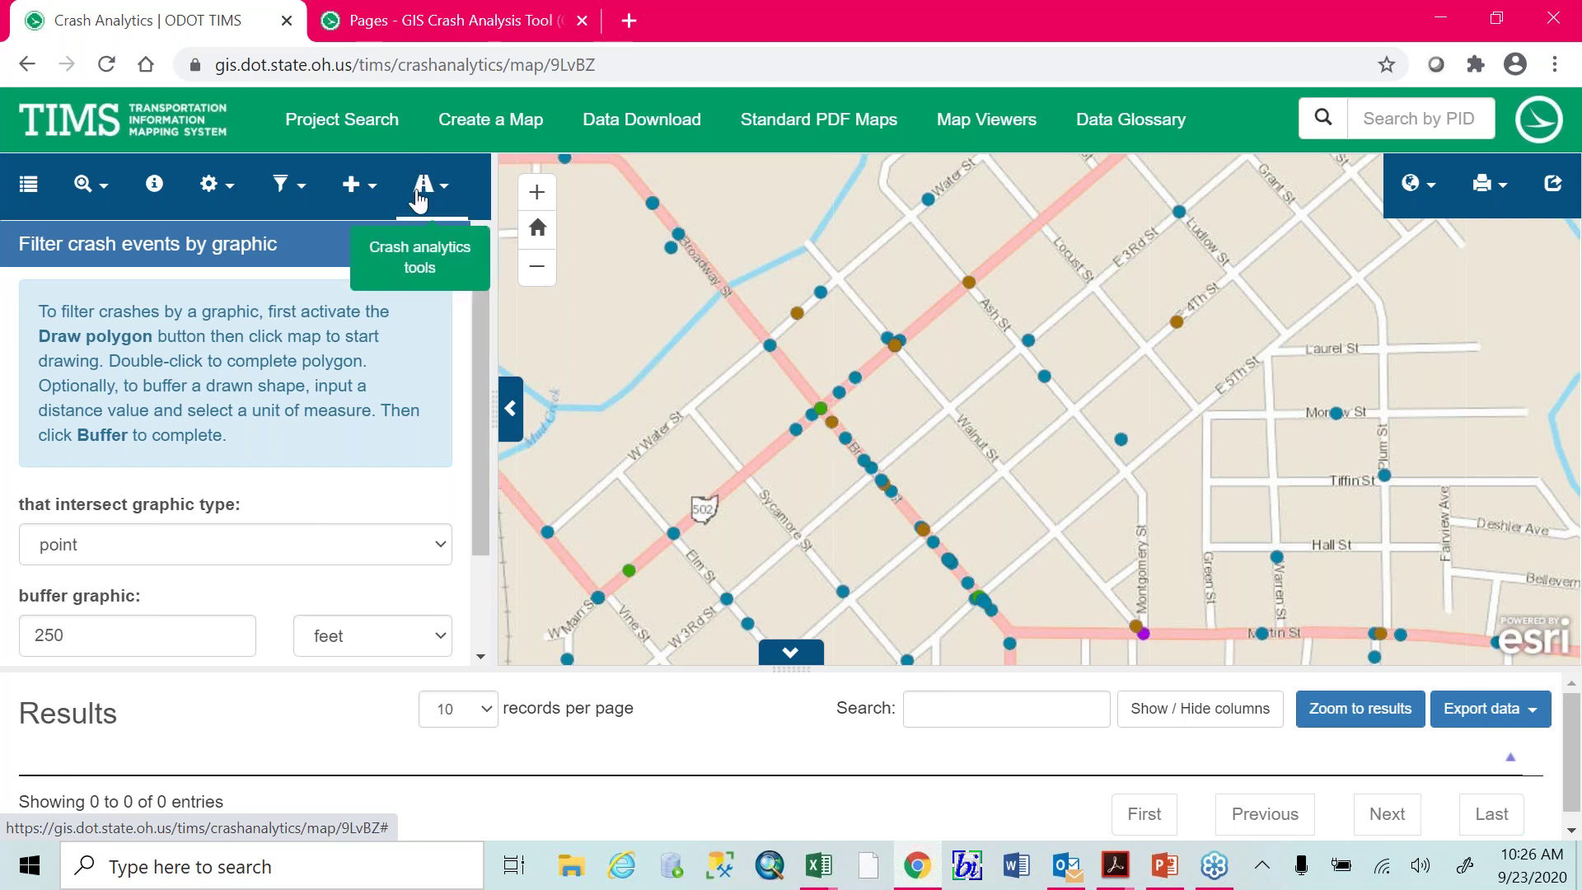
scroll(486, 415, "down", 2)
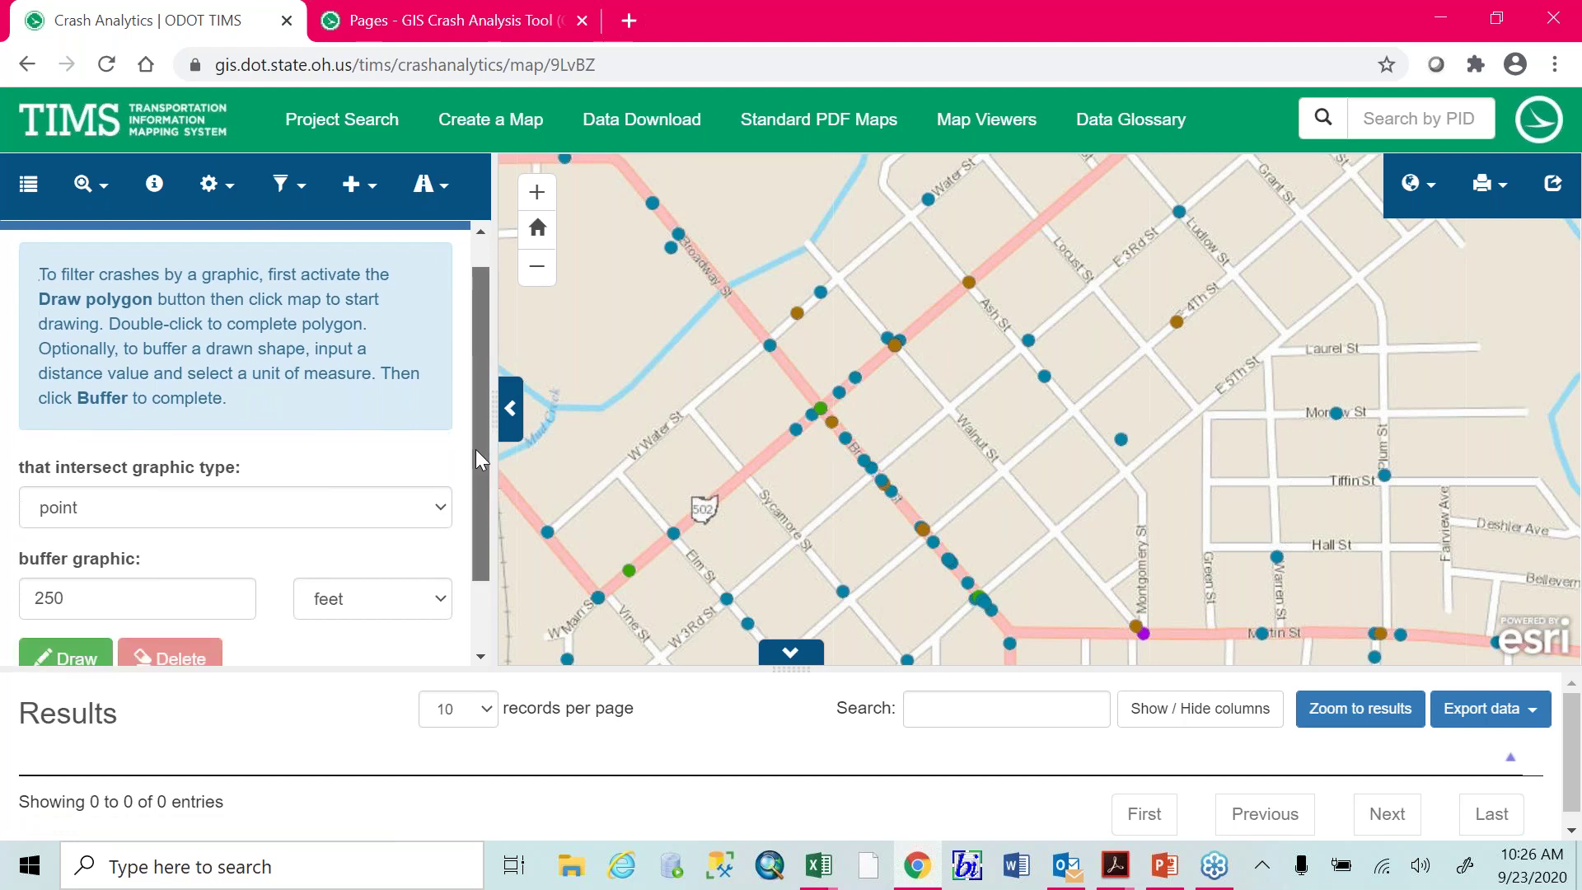
left_click_drag(476, 448, 475, 516)
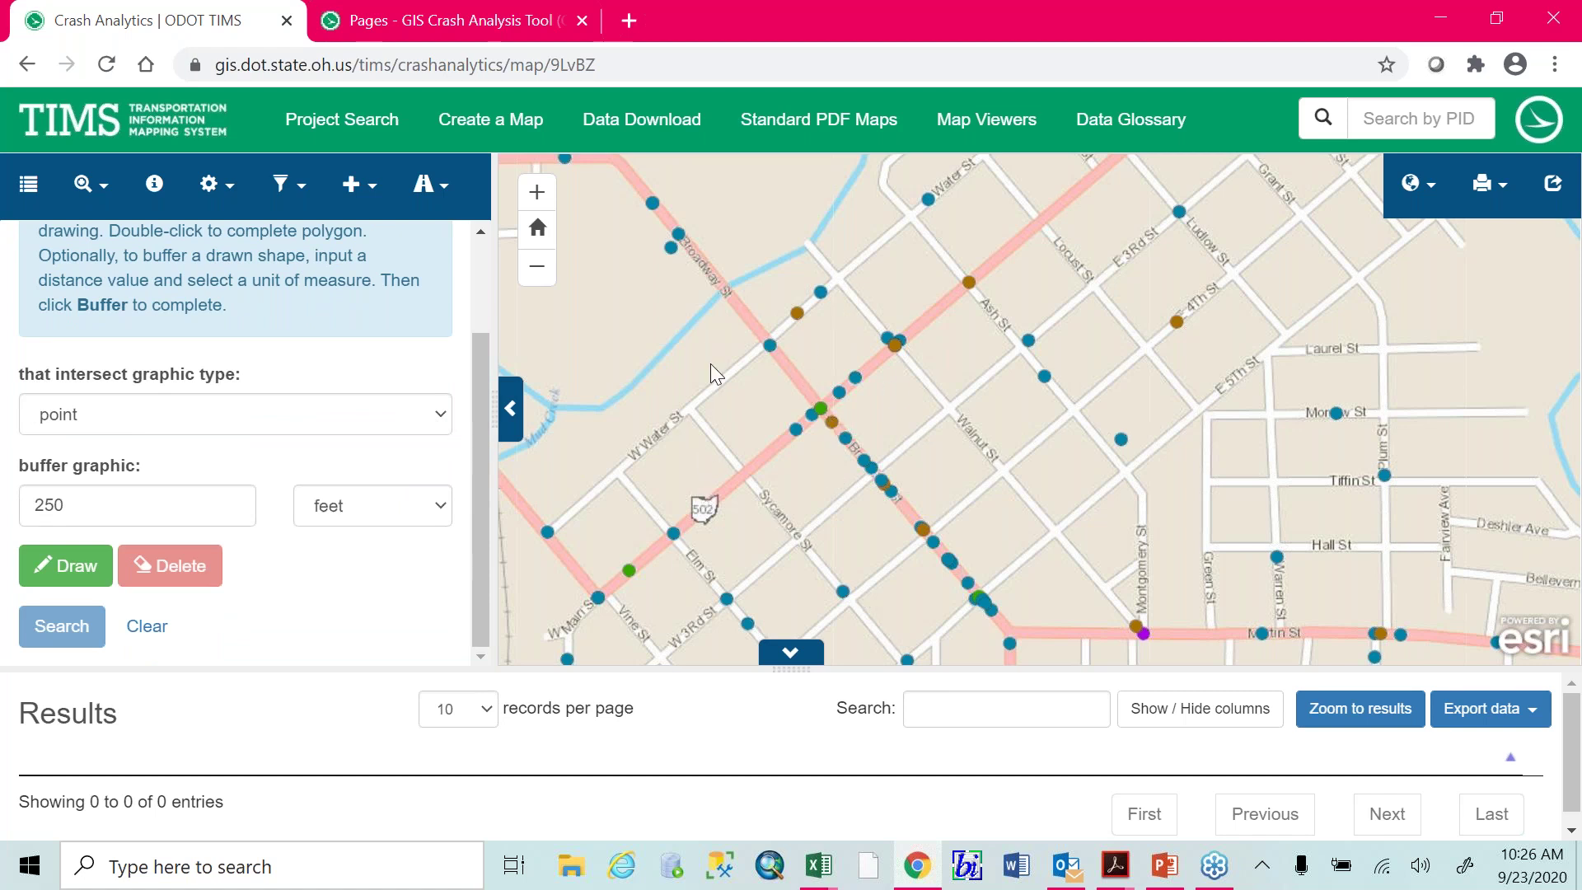
left_click(385, 413)
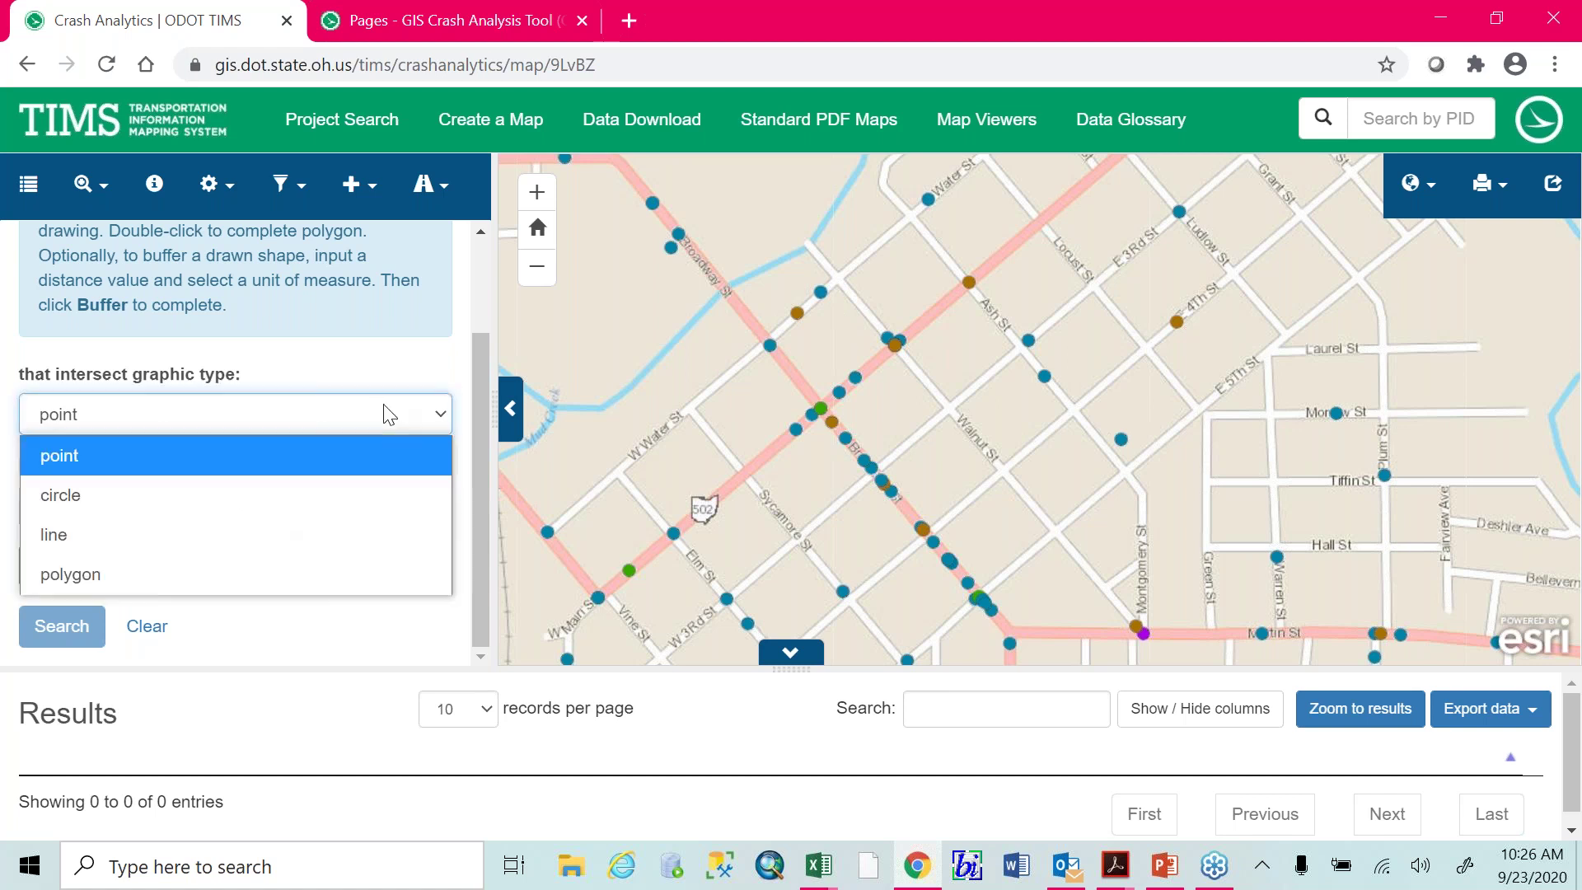
left_click(244, 463)
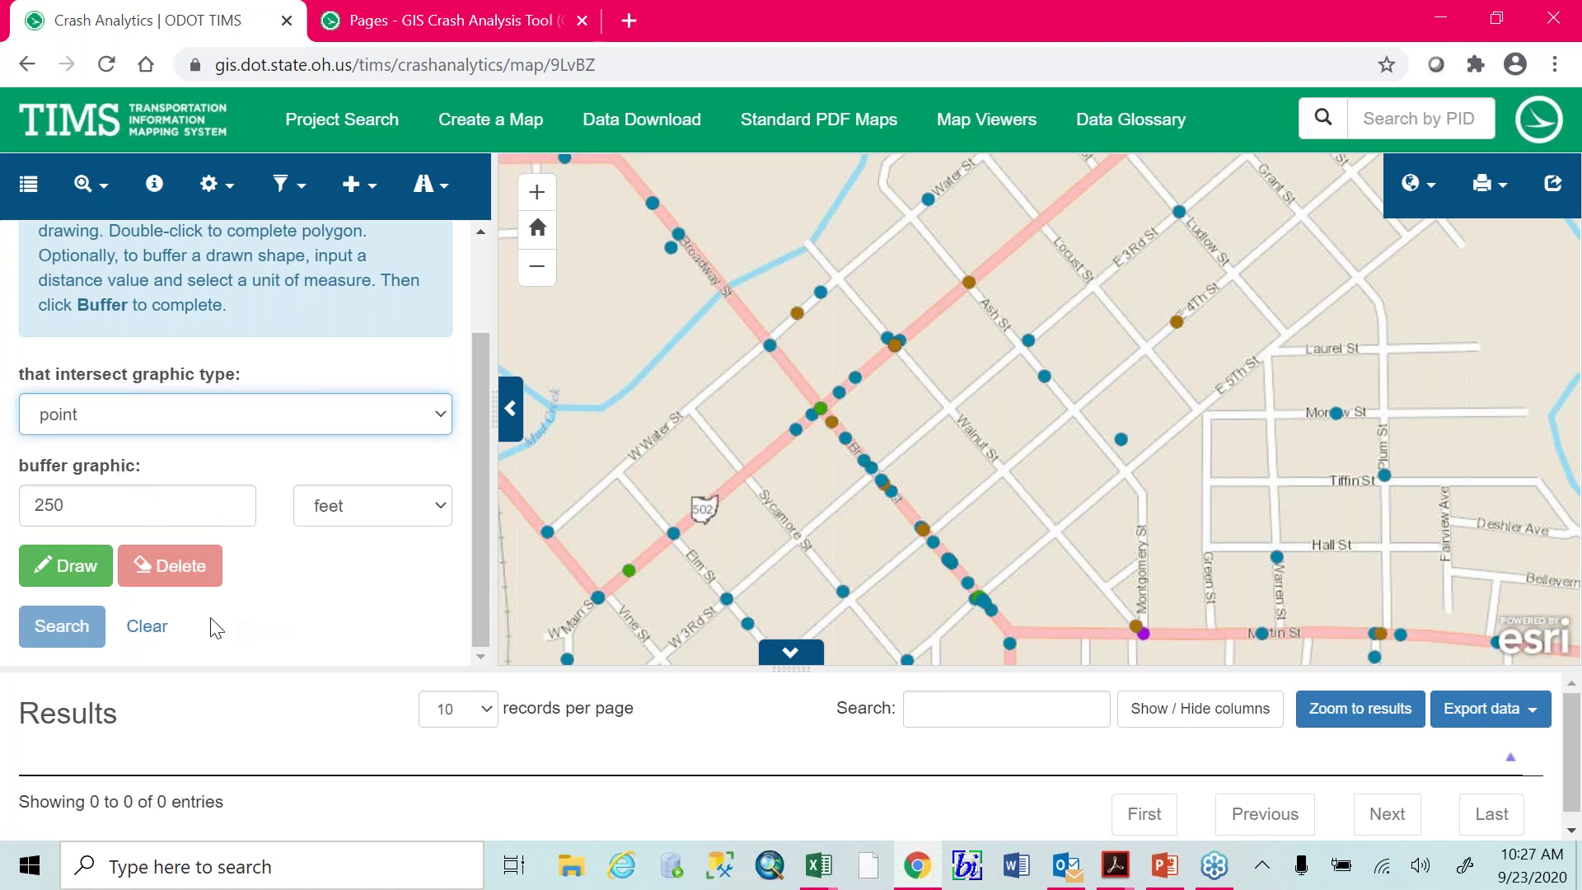
left_click(83, 570)
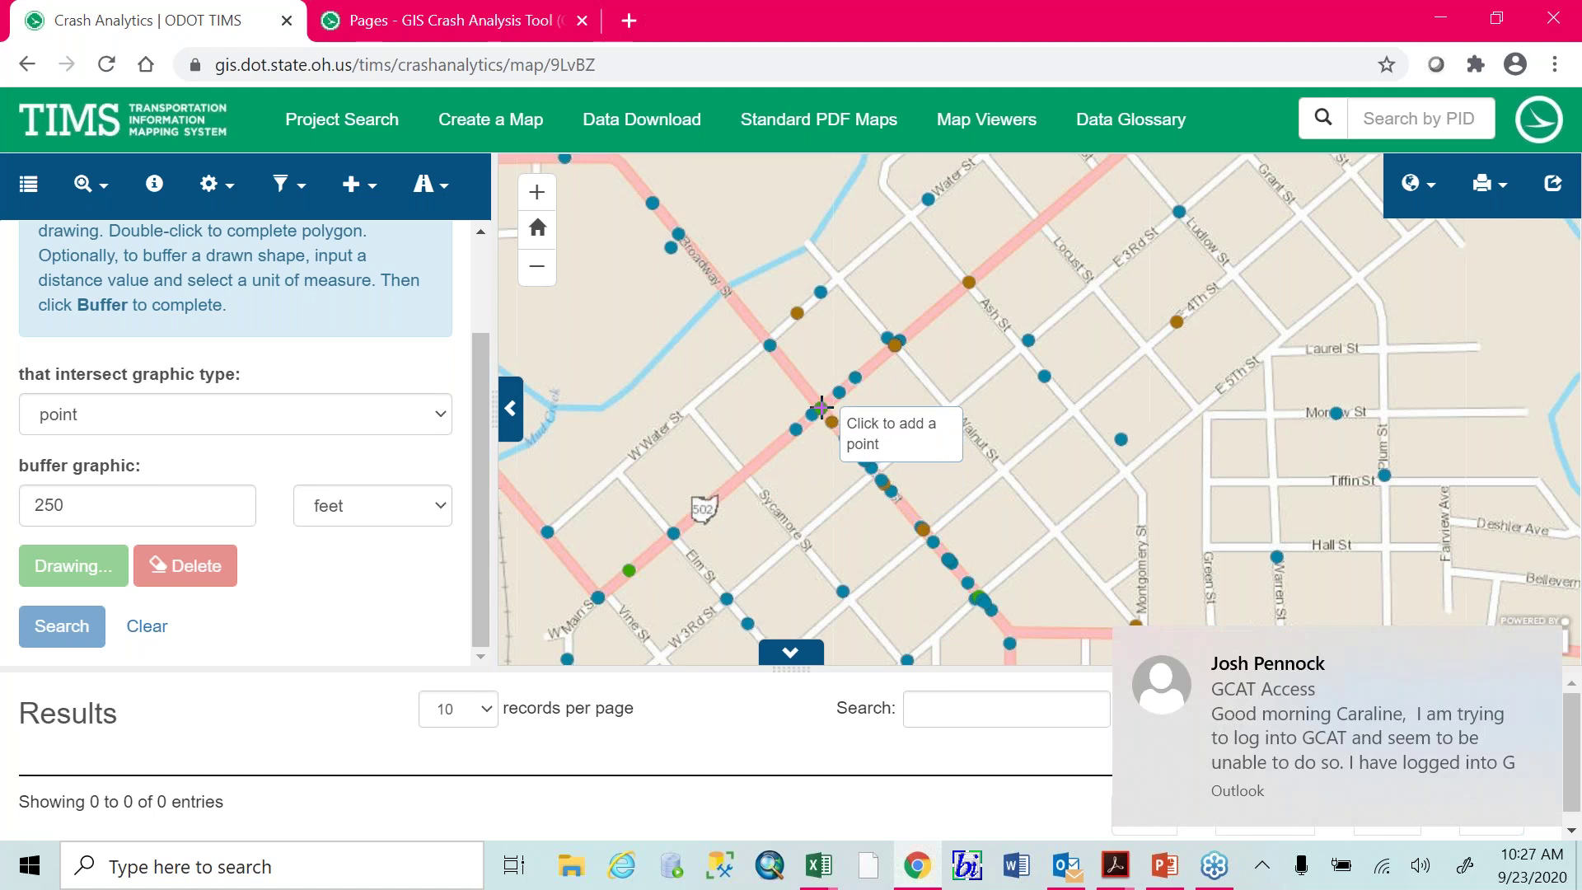
left_click(822, 407)
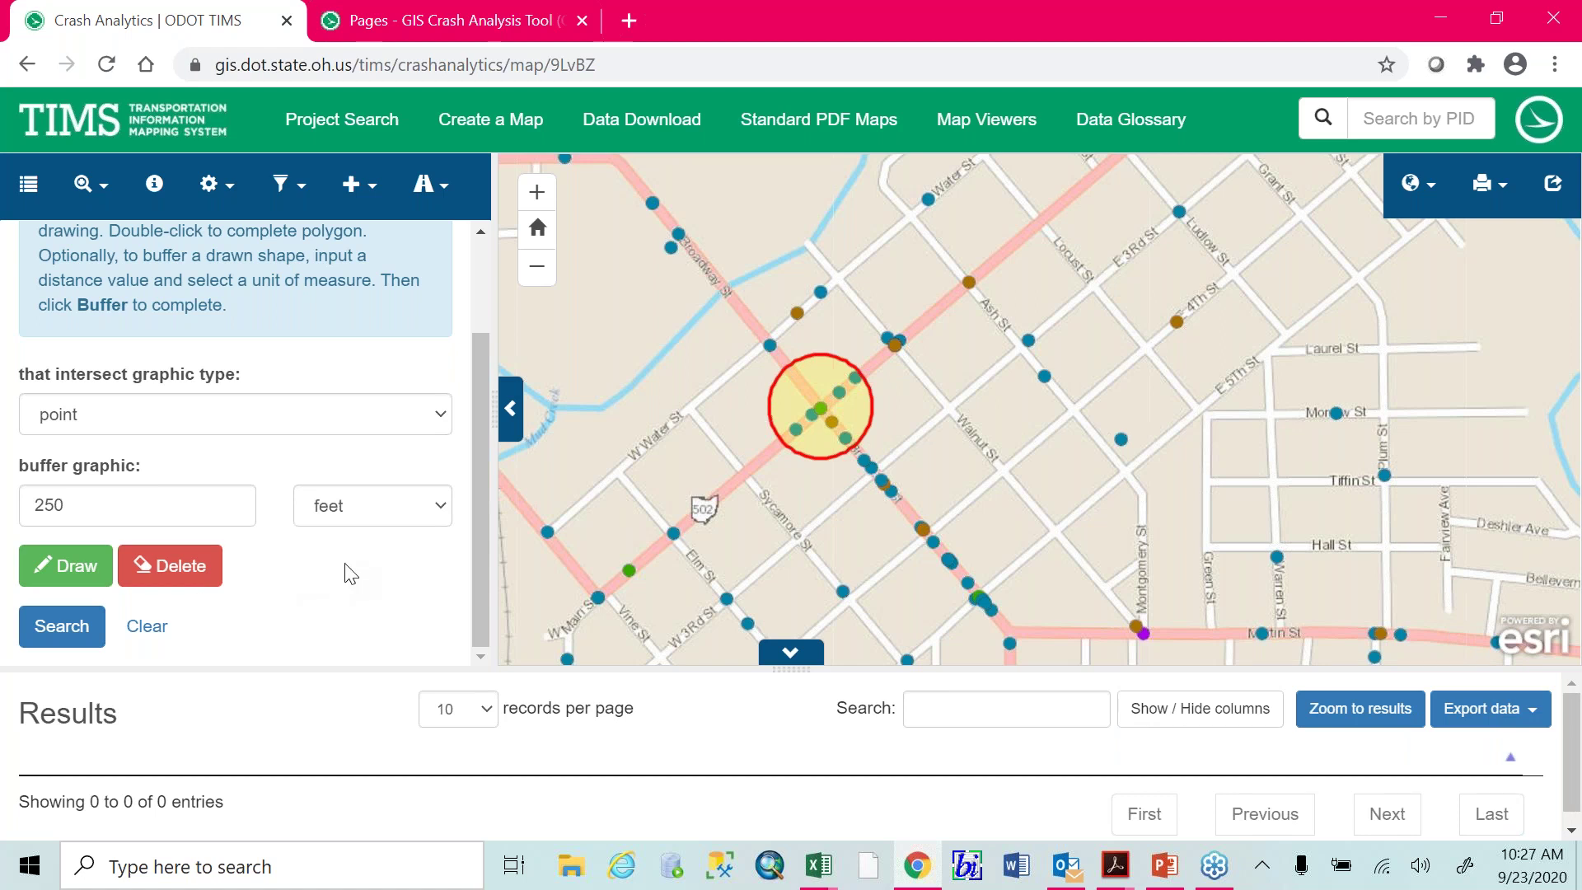
left_click(54, 642)
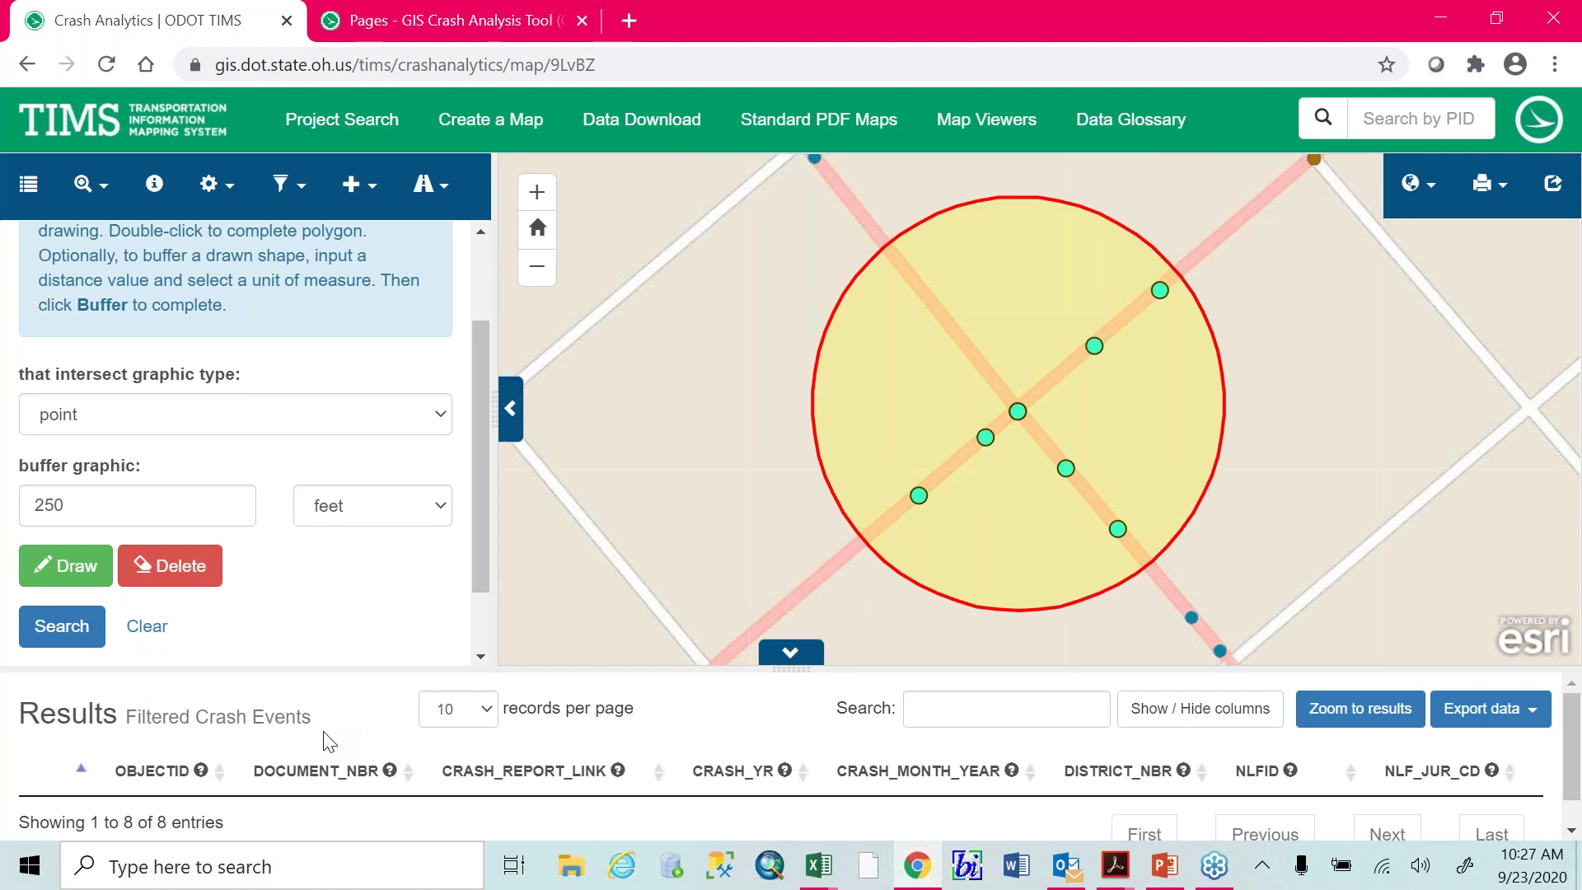
Read the number of filtered crash events shown below the results table
left_click_drag(18, 822, 165, 826)
left_click(255, 830)
triple_click(227, 828)
left_click(229, 828)
left_click(166, 828)
scroll(166, 829, "down", 1)
triple_click(230, 785)
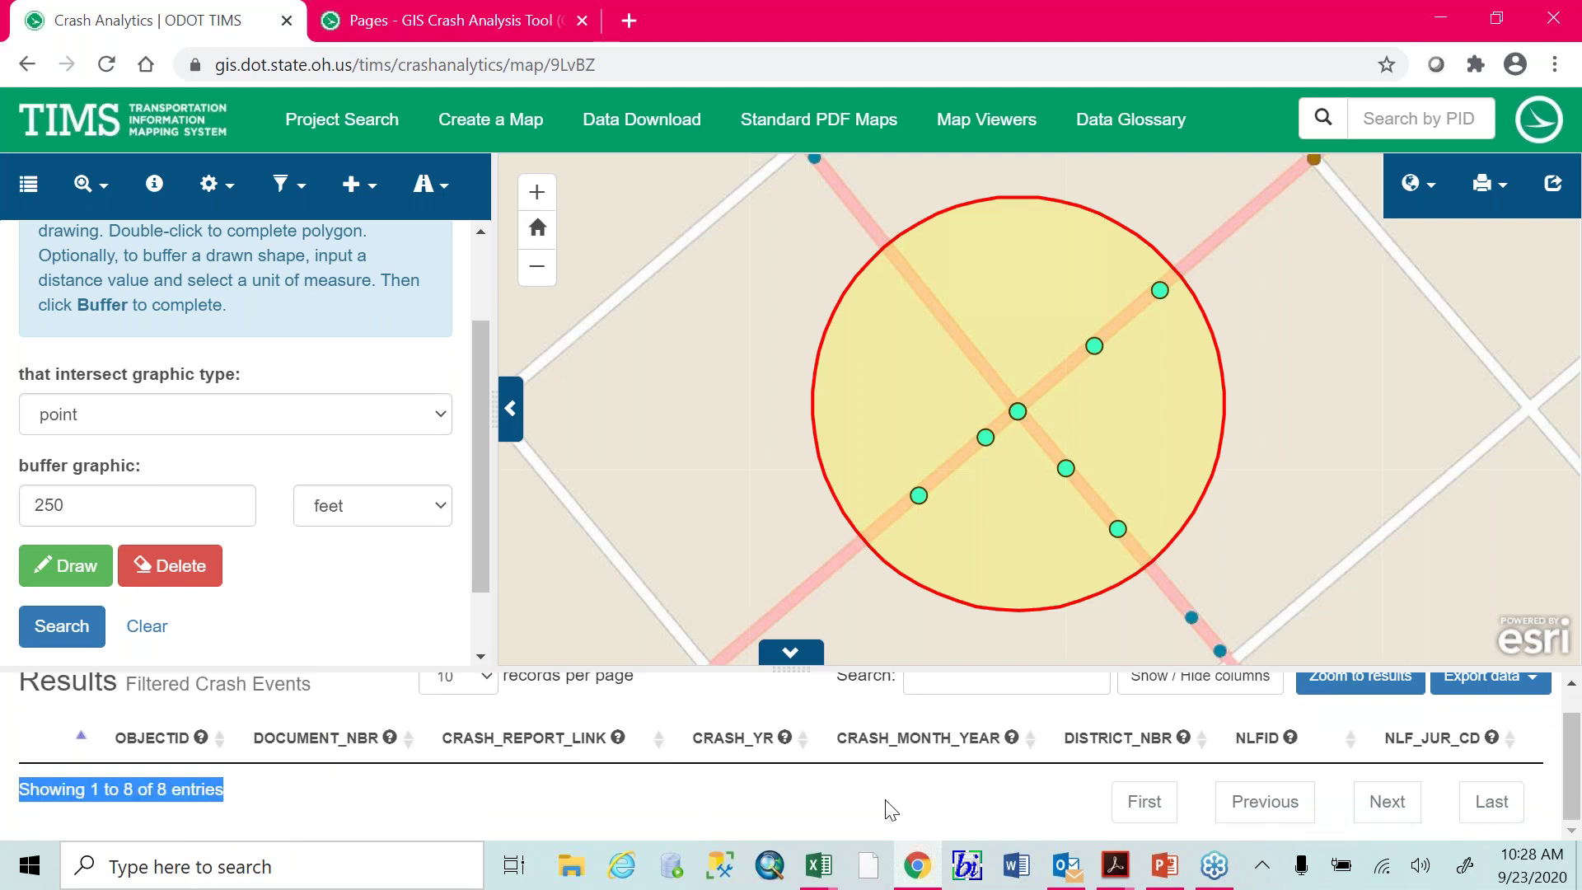
Enlarge the results table to view the filtered crash records and available export formats, and shrink it without exporting
left_click_drag(862, 665, 824, 372)
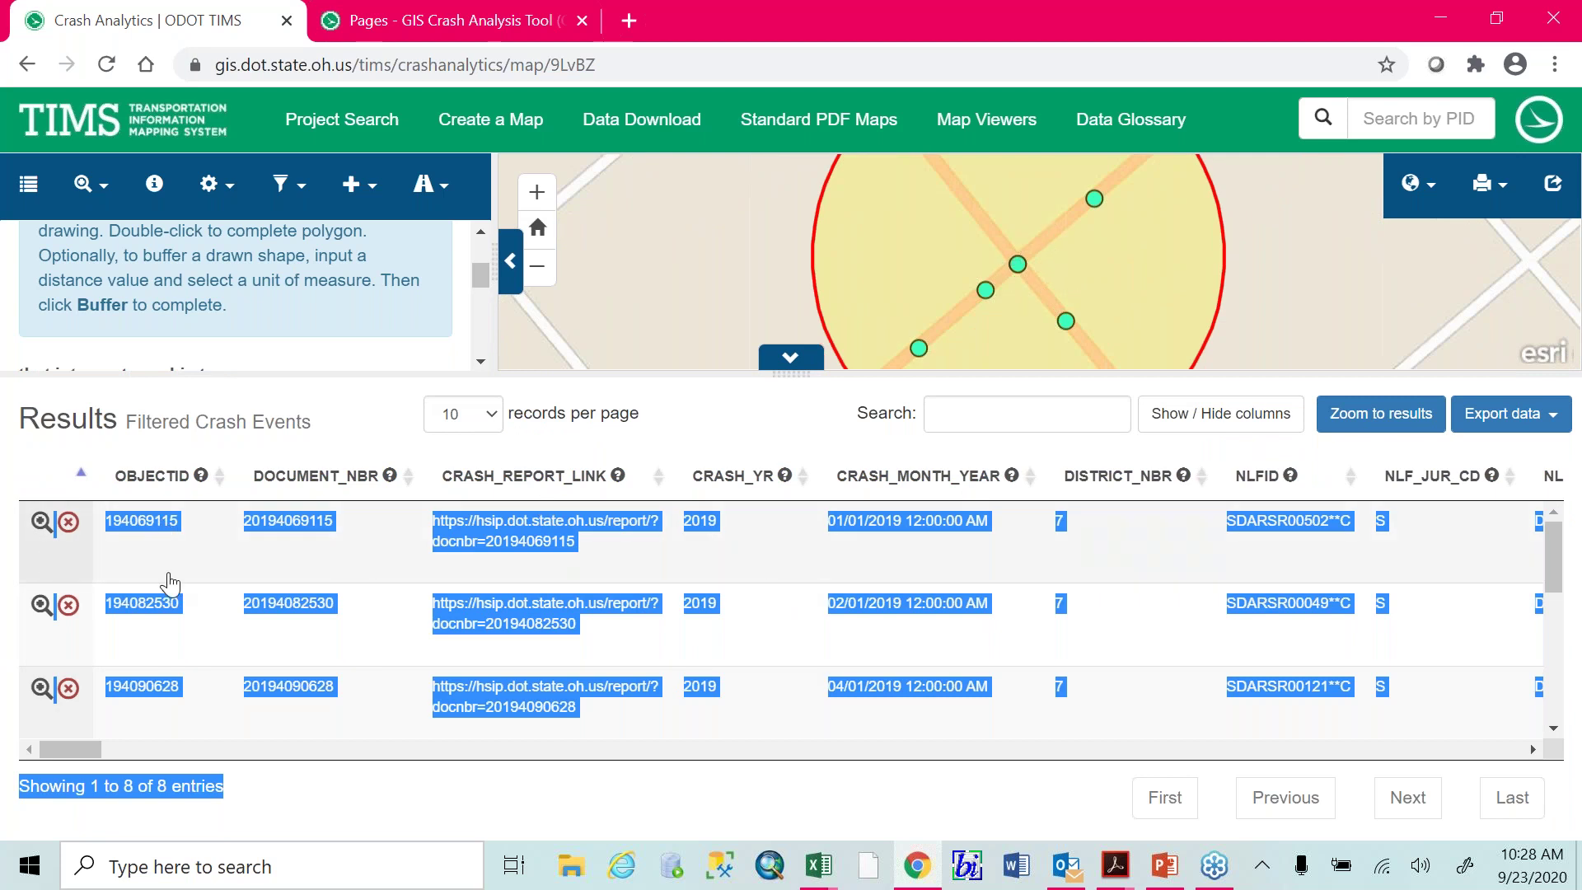
scroll(375, 607, "down", 3)
scroll(375, 607, "up", 3)
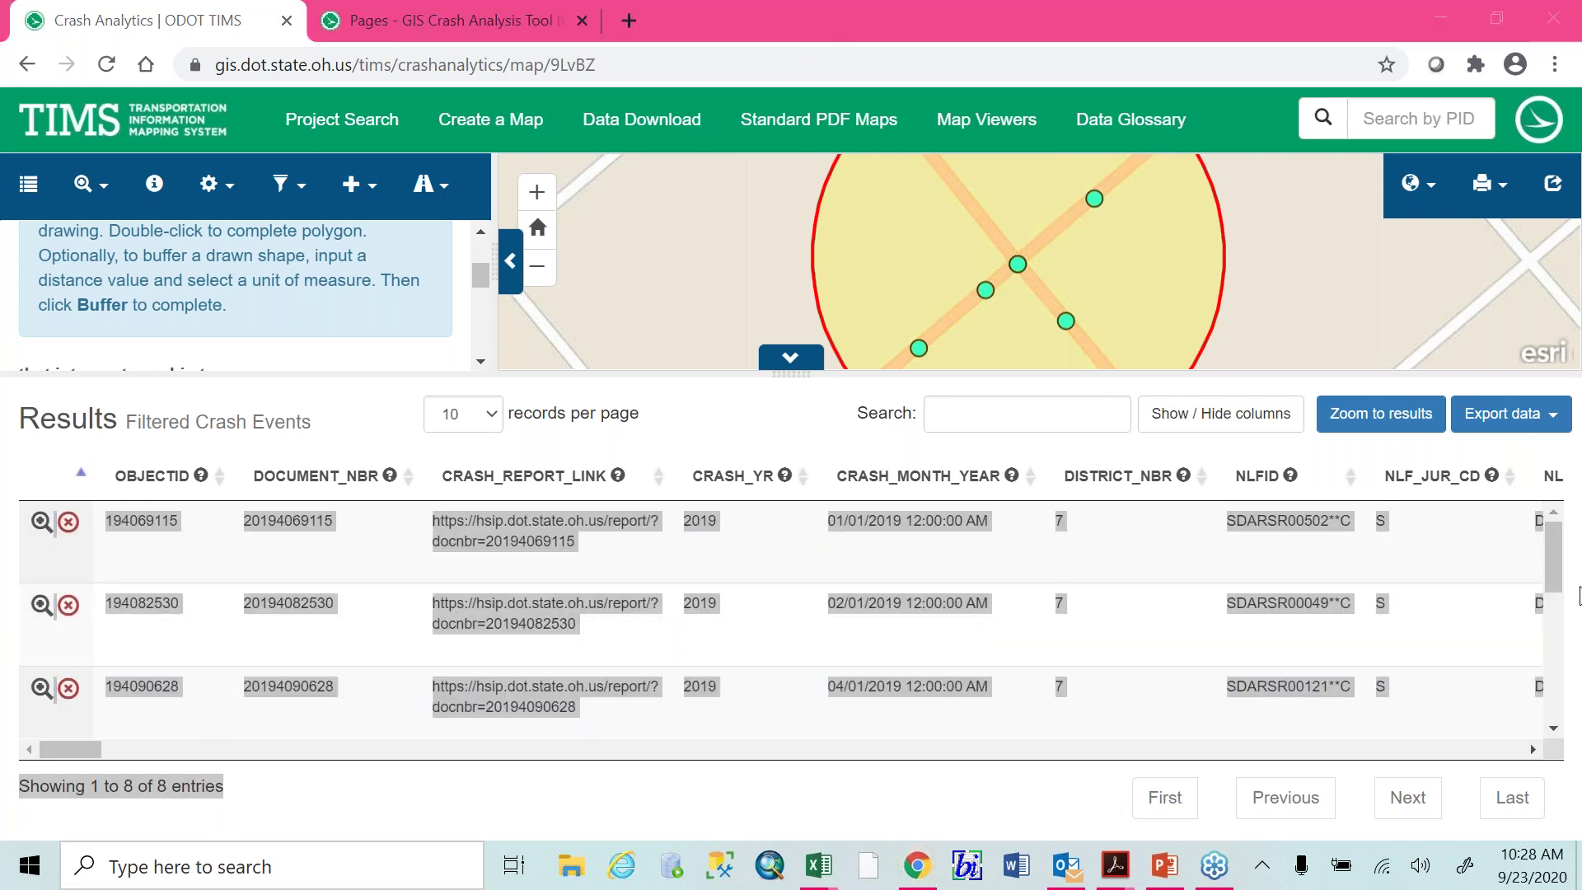
left_click(1520, 424)
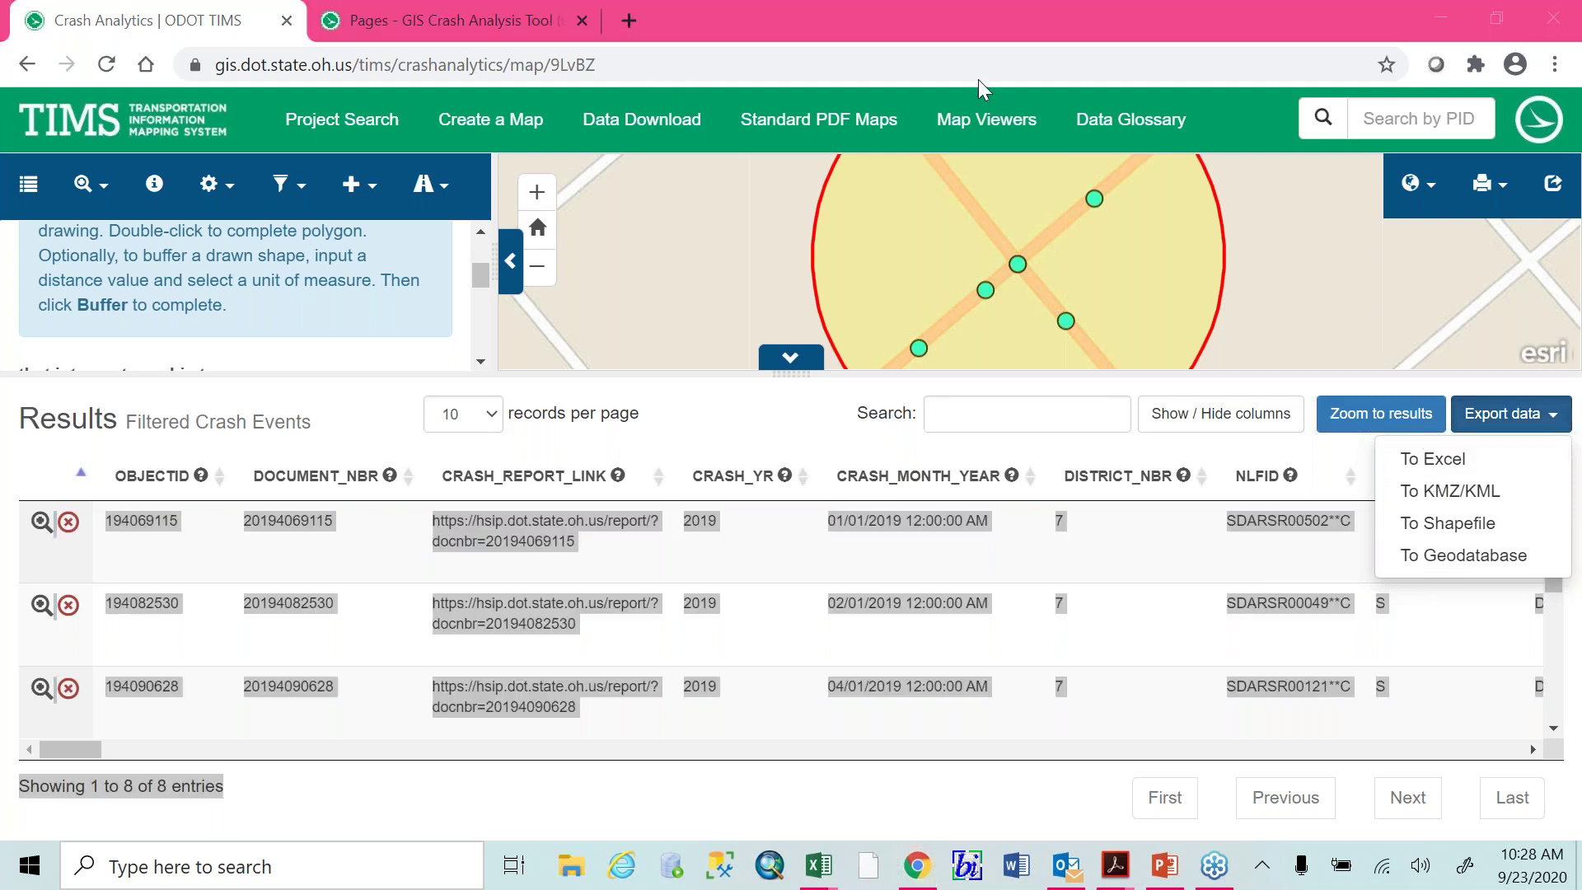
left_click_drag(865, 375, 865, 704)
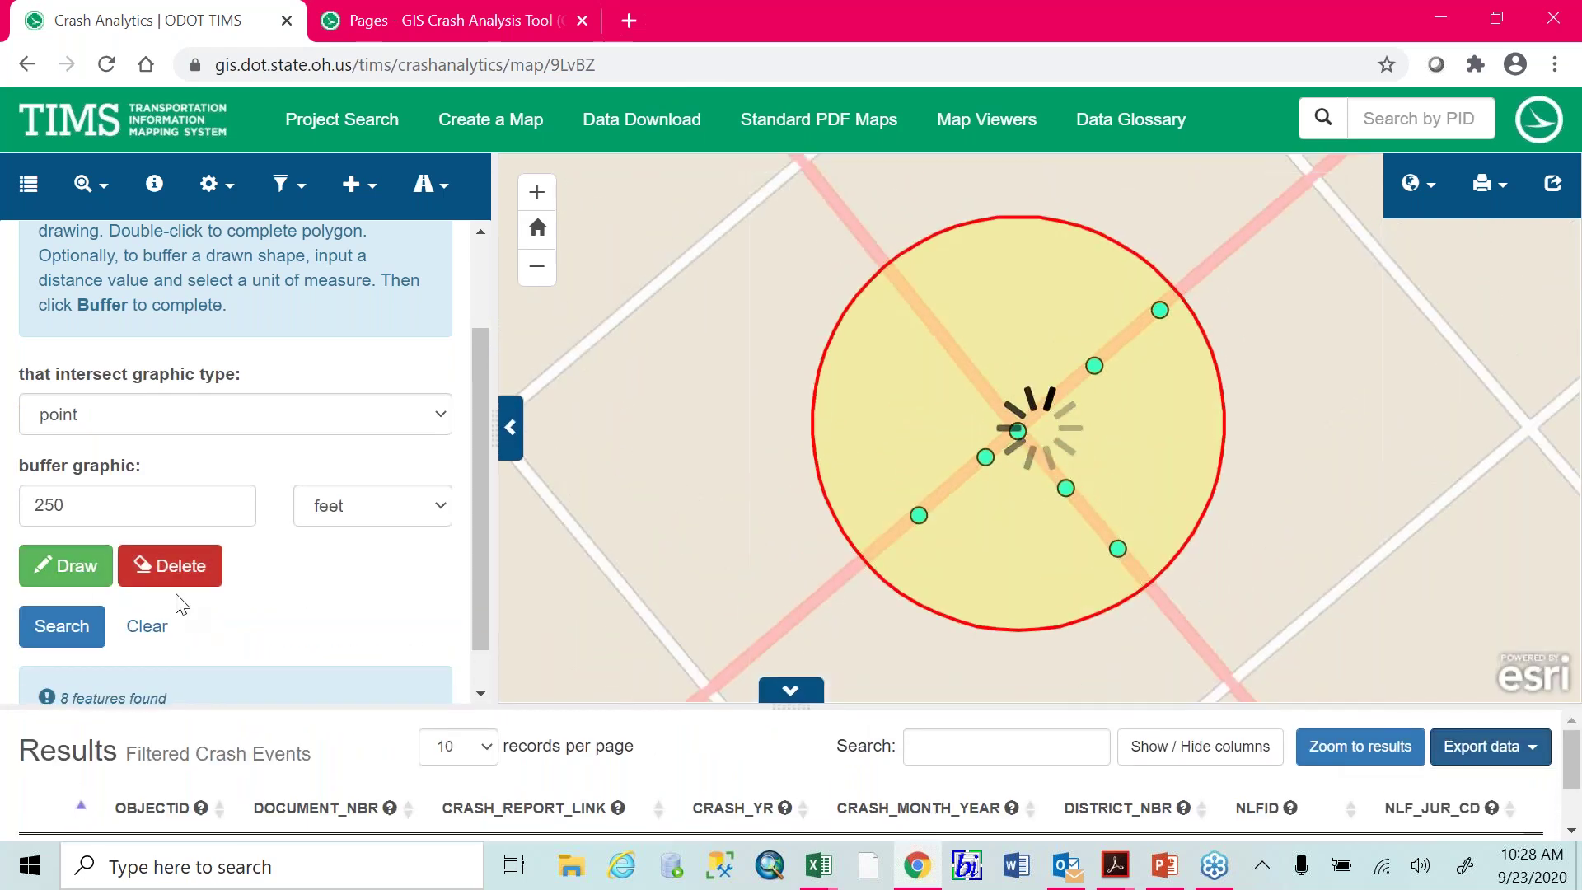
Clear the point-based crash filter and set the graphic type to line
left_click(148, 628)
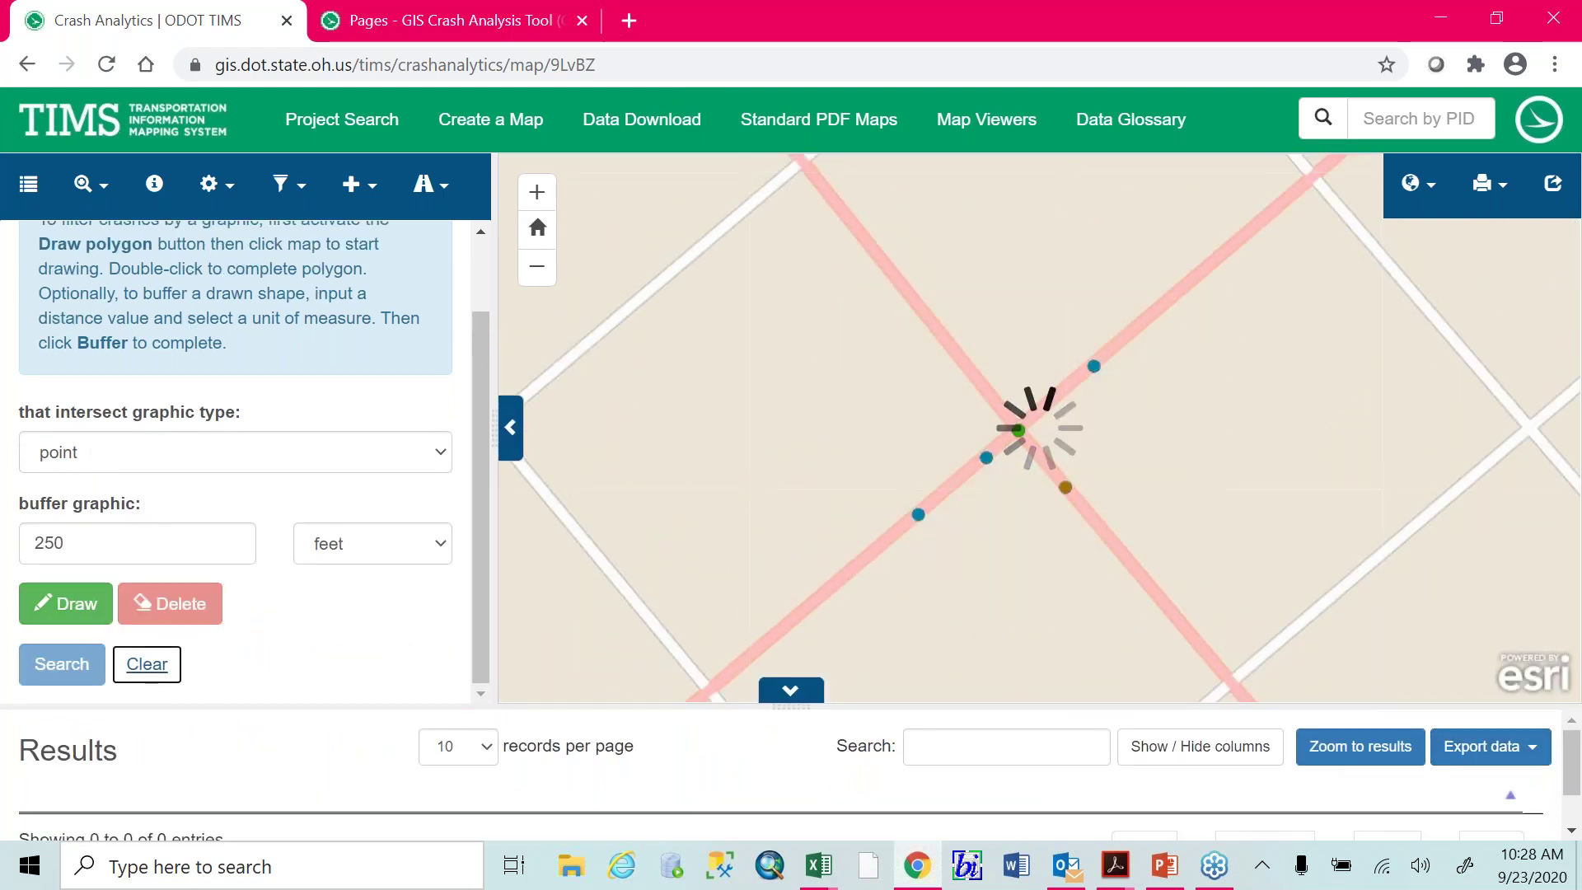
left_click_drag(1084, 662, 865, 437)
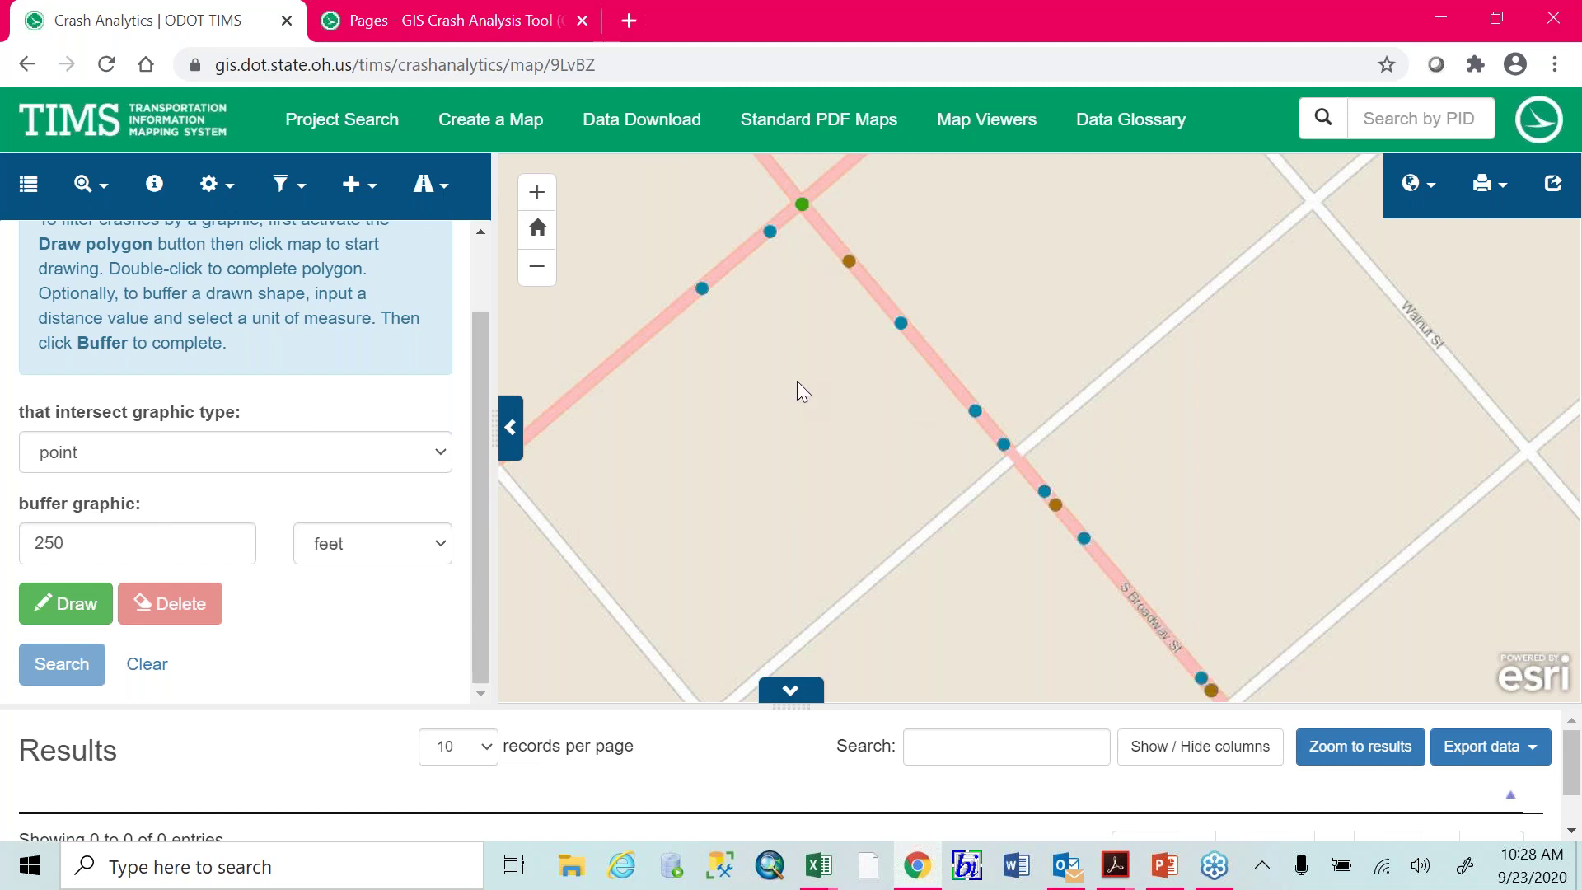
scroll(779, 469, "down", 1)
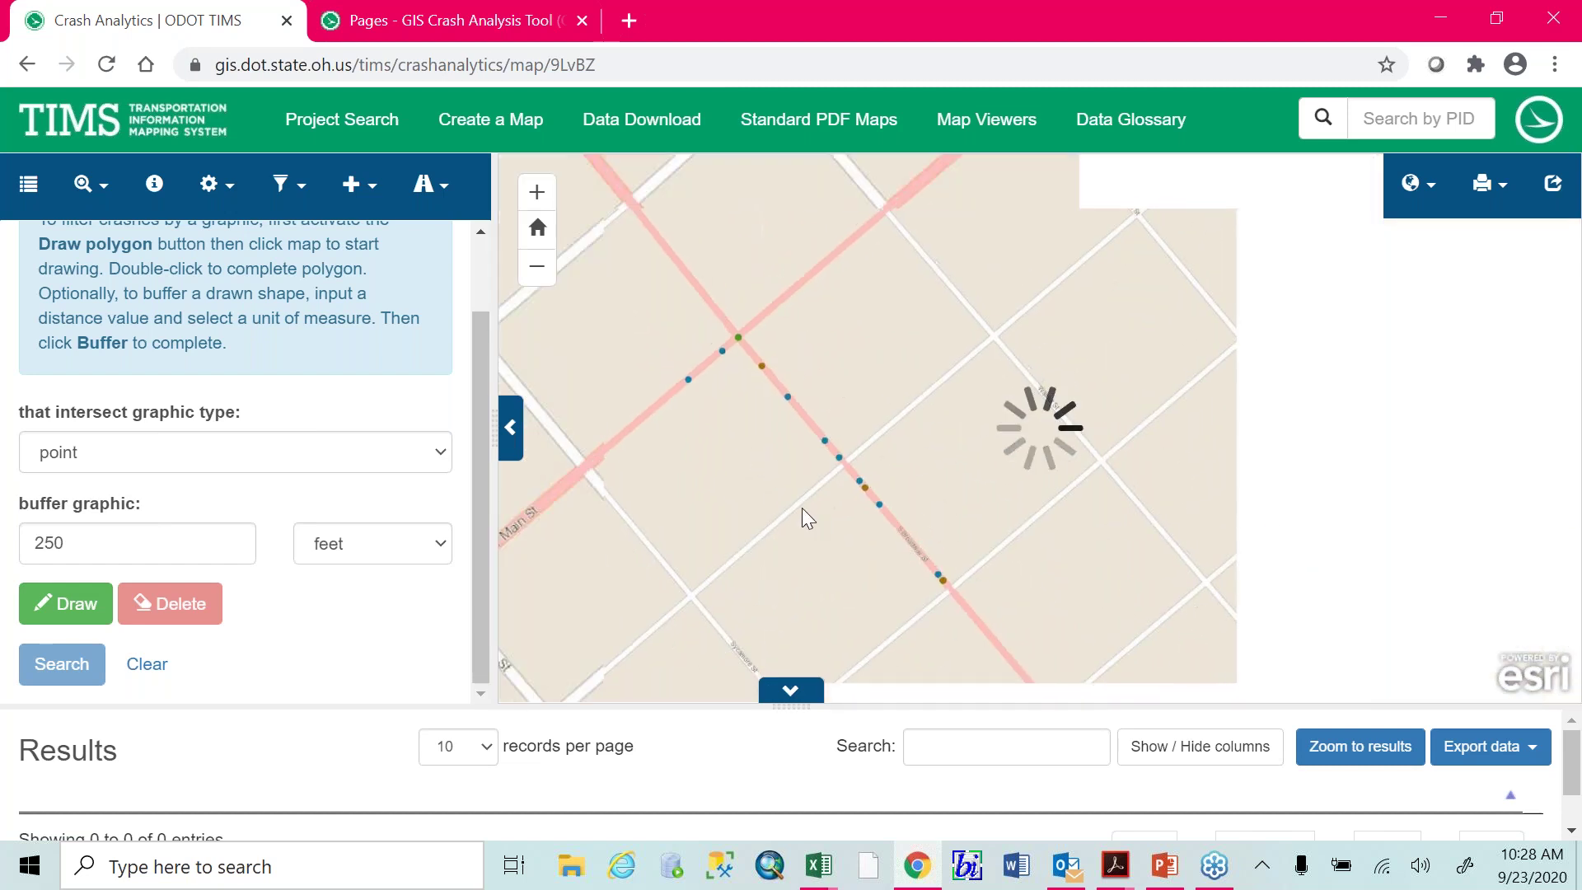
left_click(248, 451)
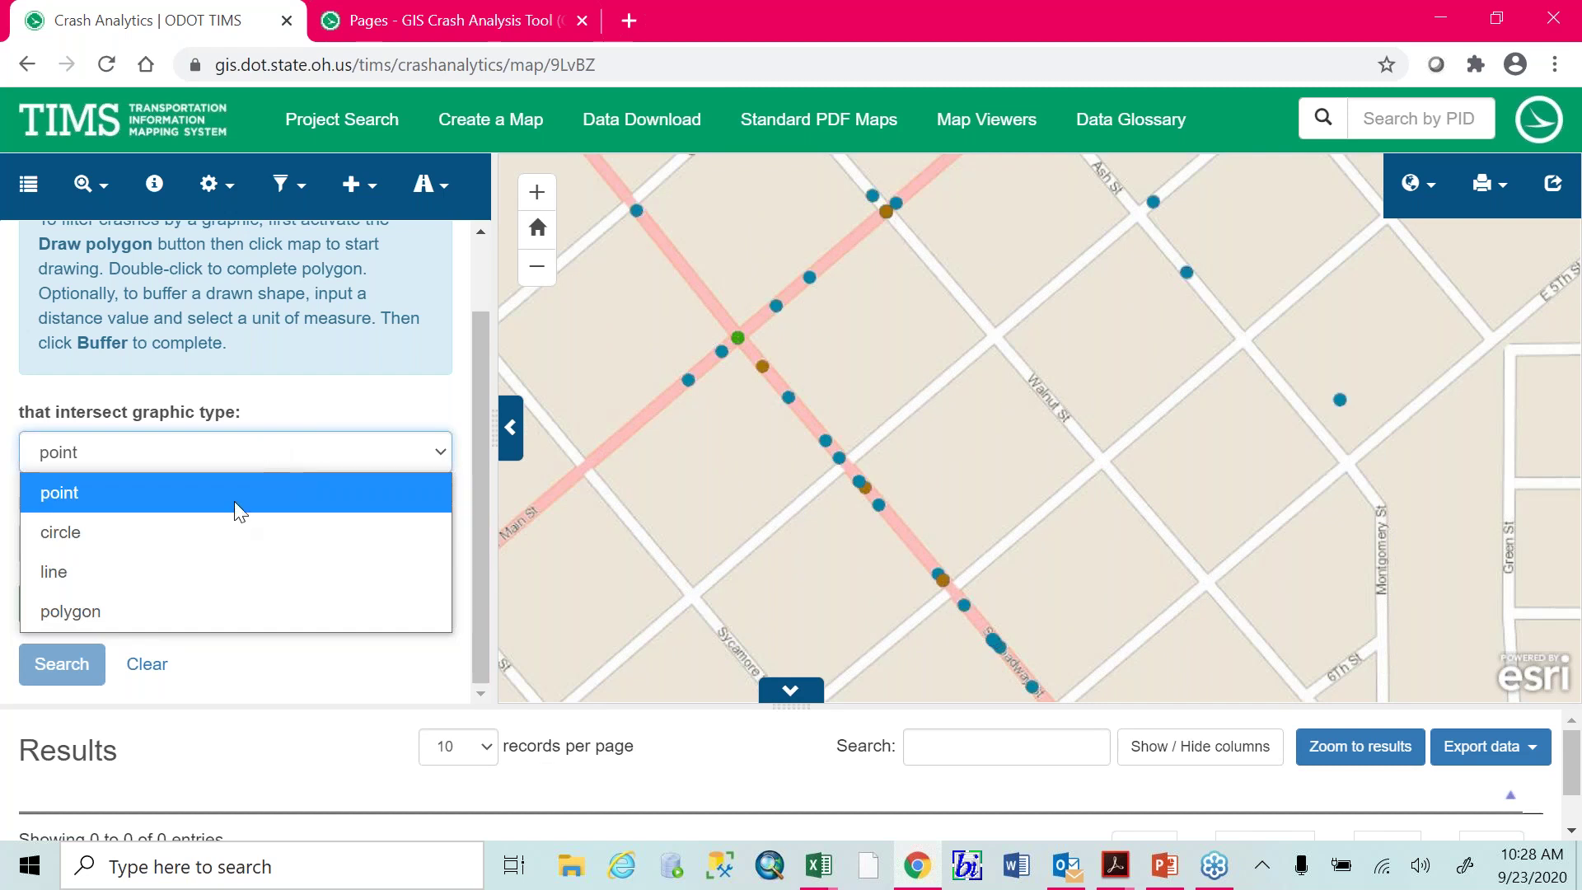
left_click(229, 572)
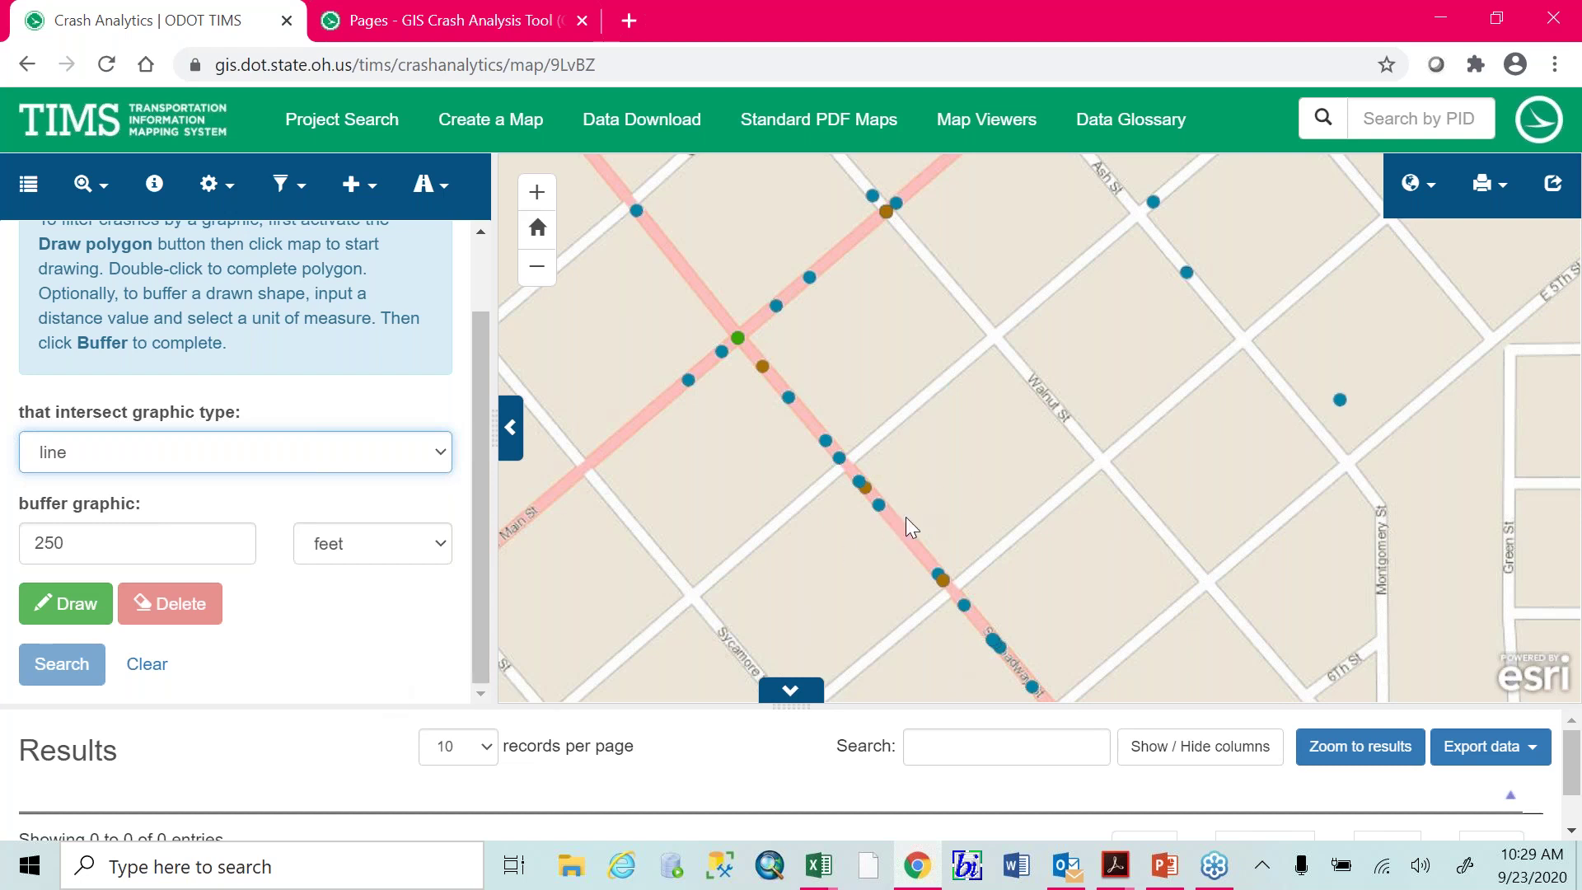
Draw a line along S Broadway St from Main St toward Martin St with a 250-foot buffer and search the crashes within it
left_click(70, 604)
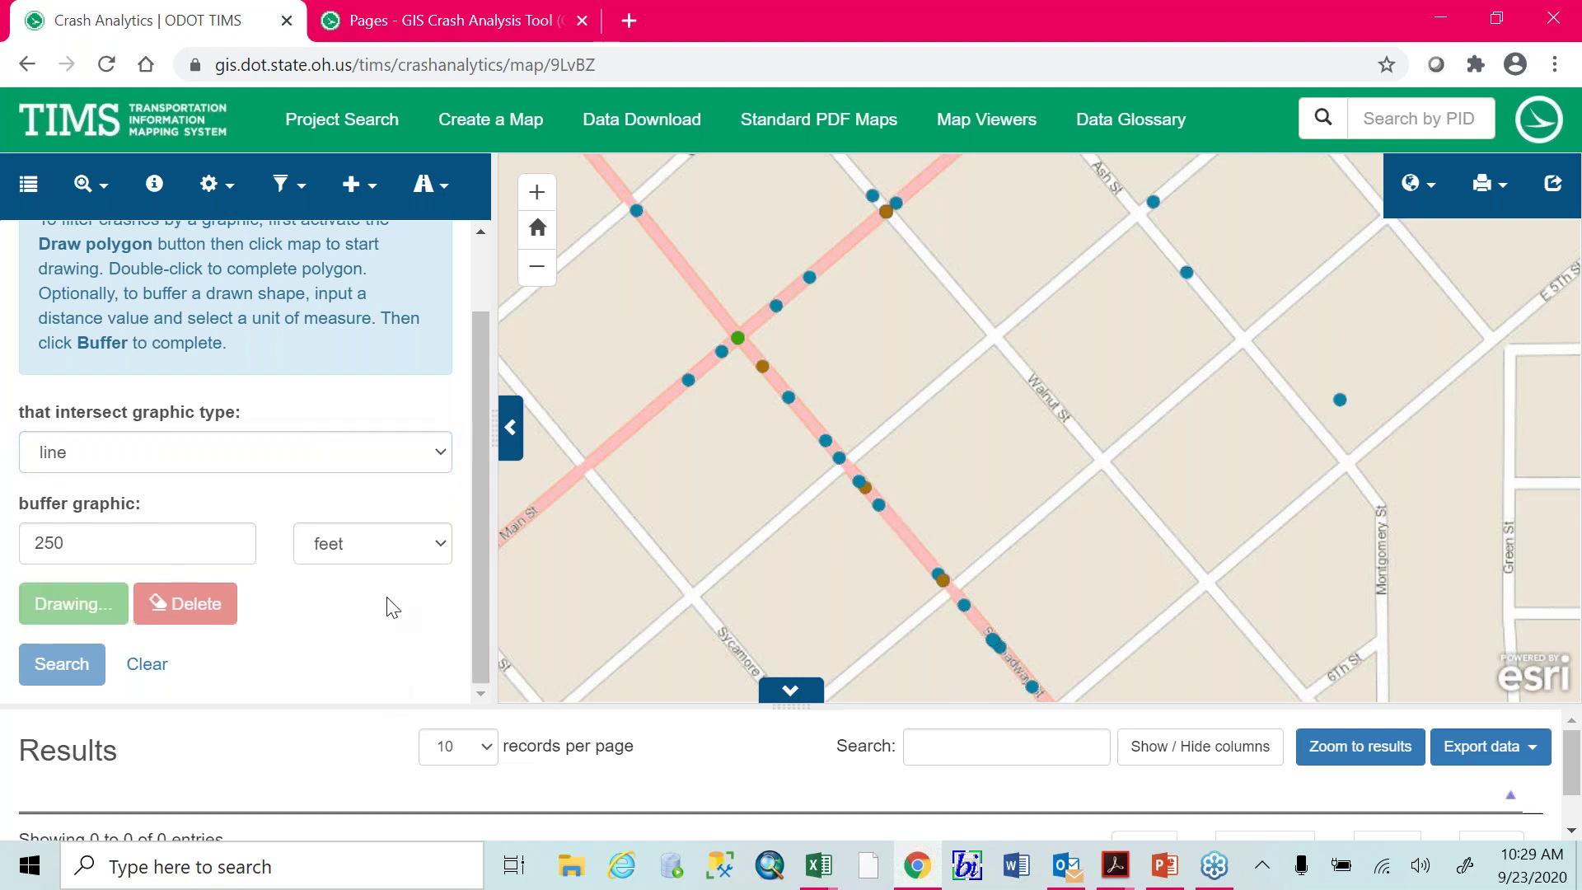
left_click(743, 344)
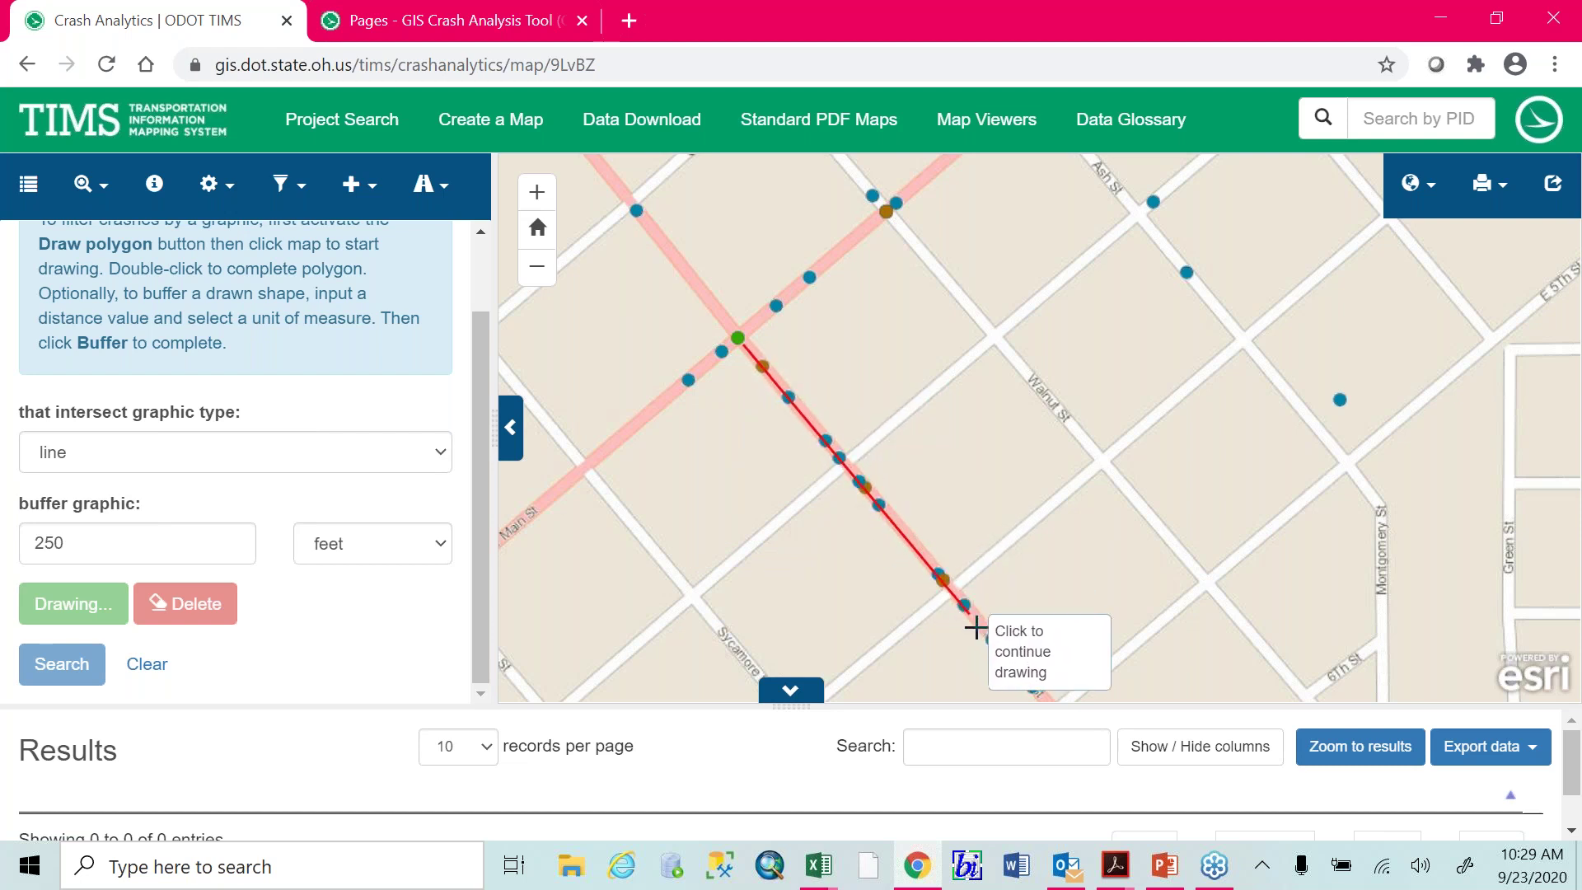
left_click(1043, 700)
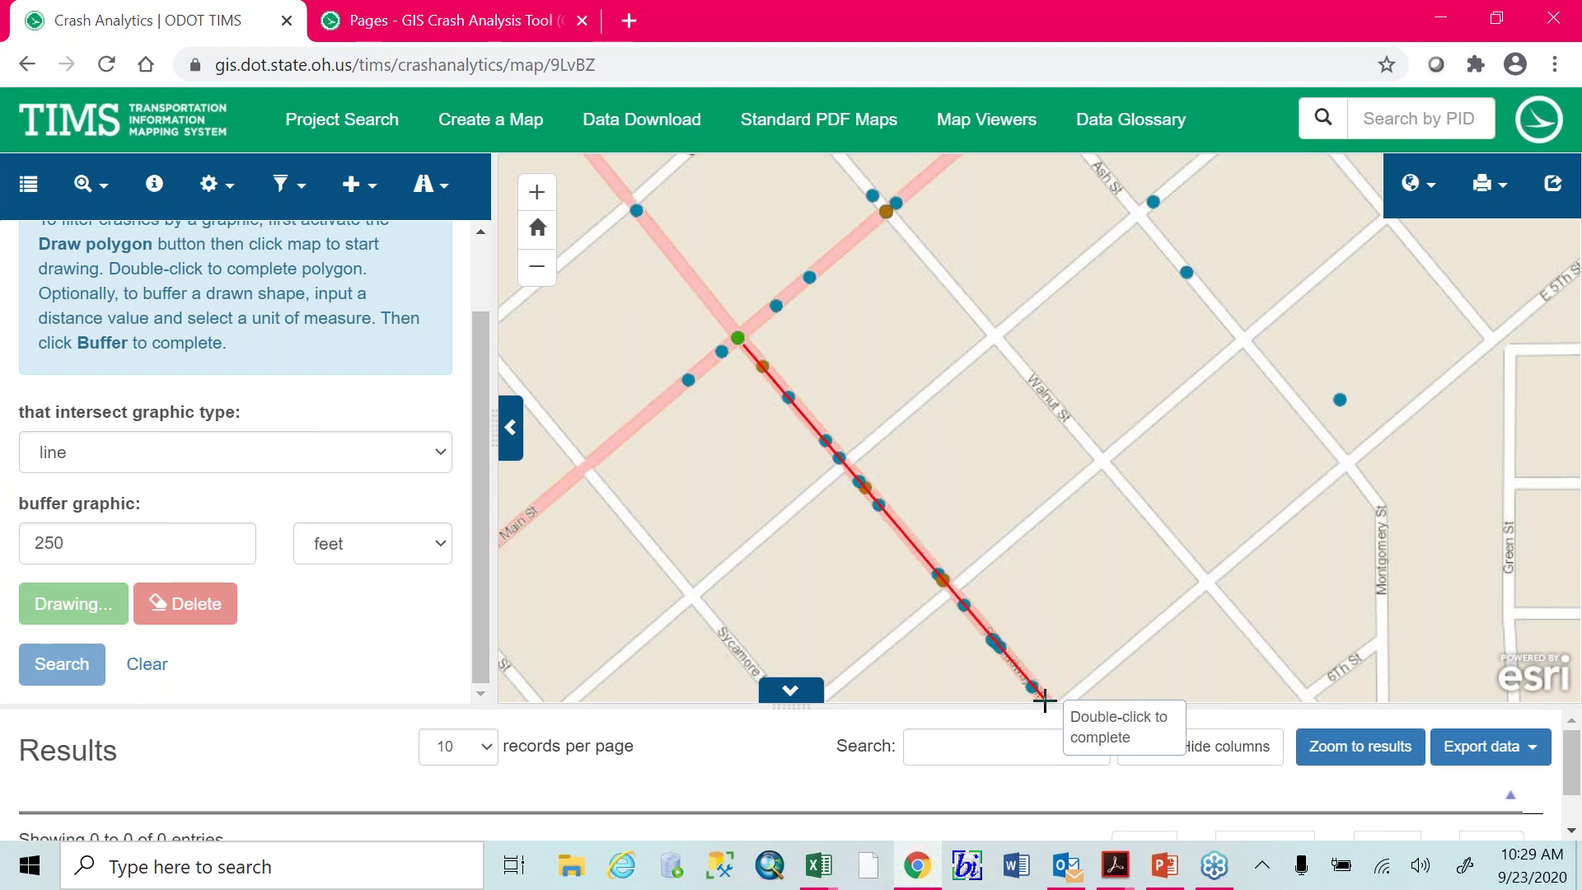
double_click(1044, 700)
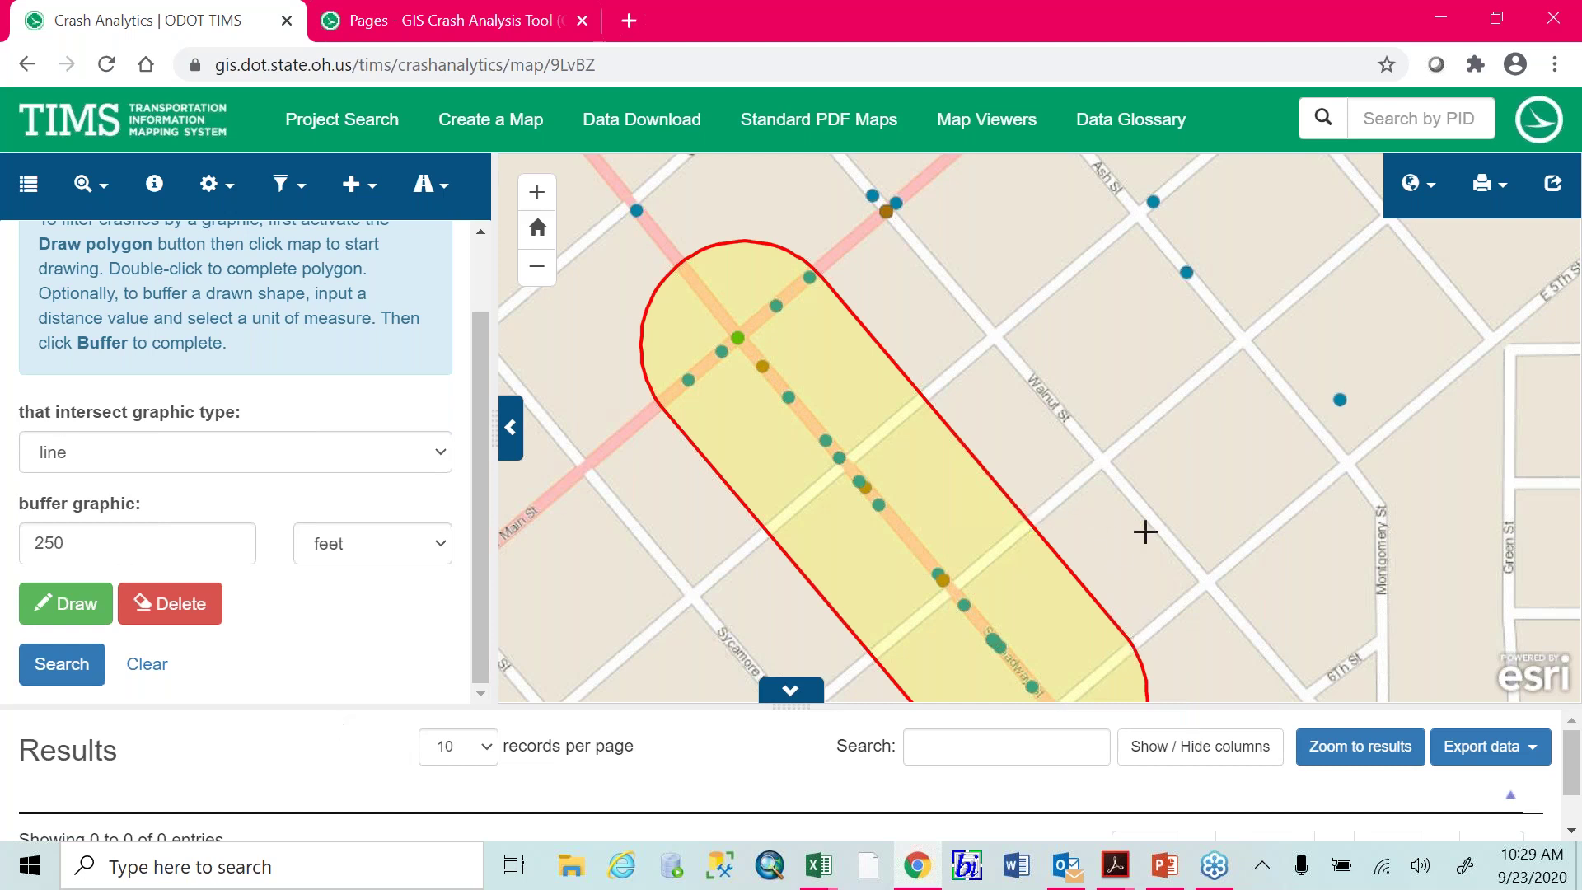
left_click_drag(1134, 547, 1158, 456)
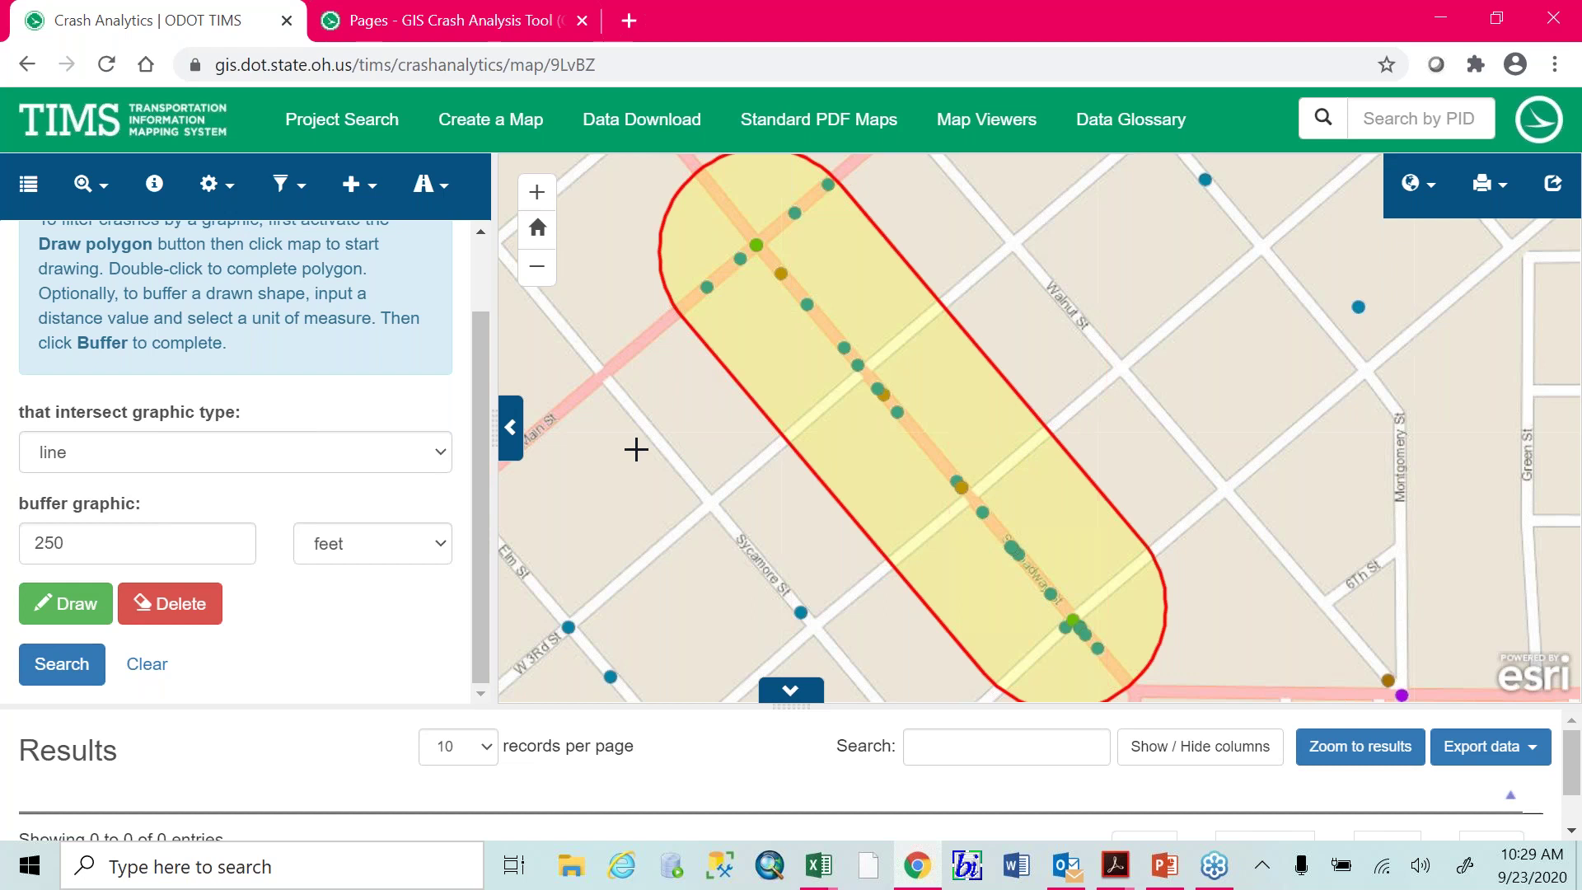
left_click(58, 664)
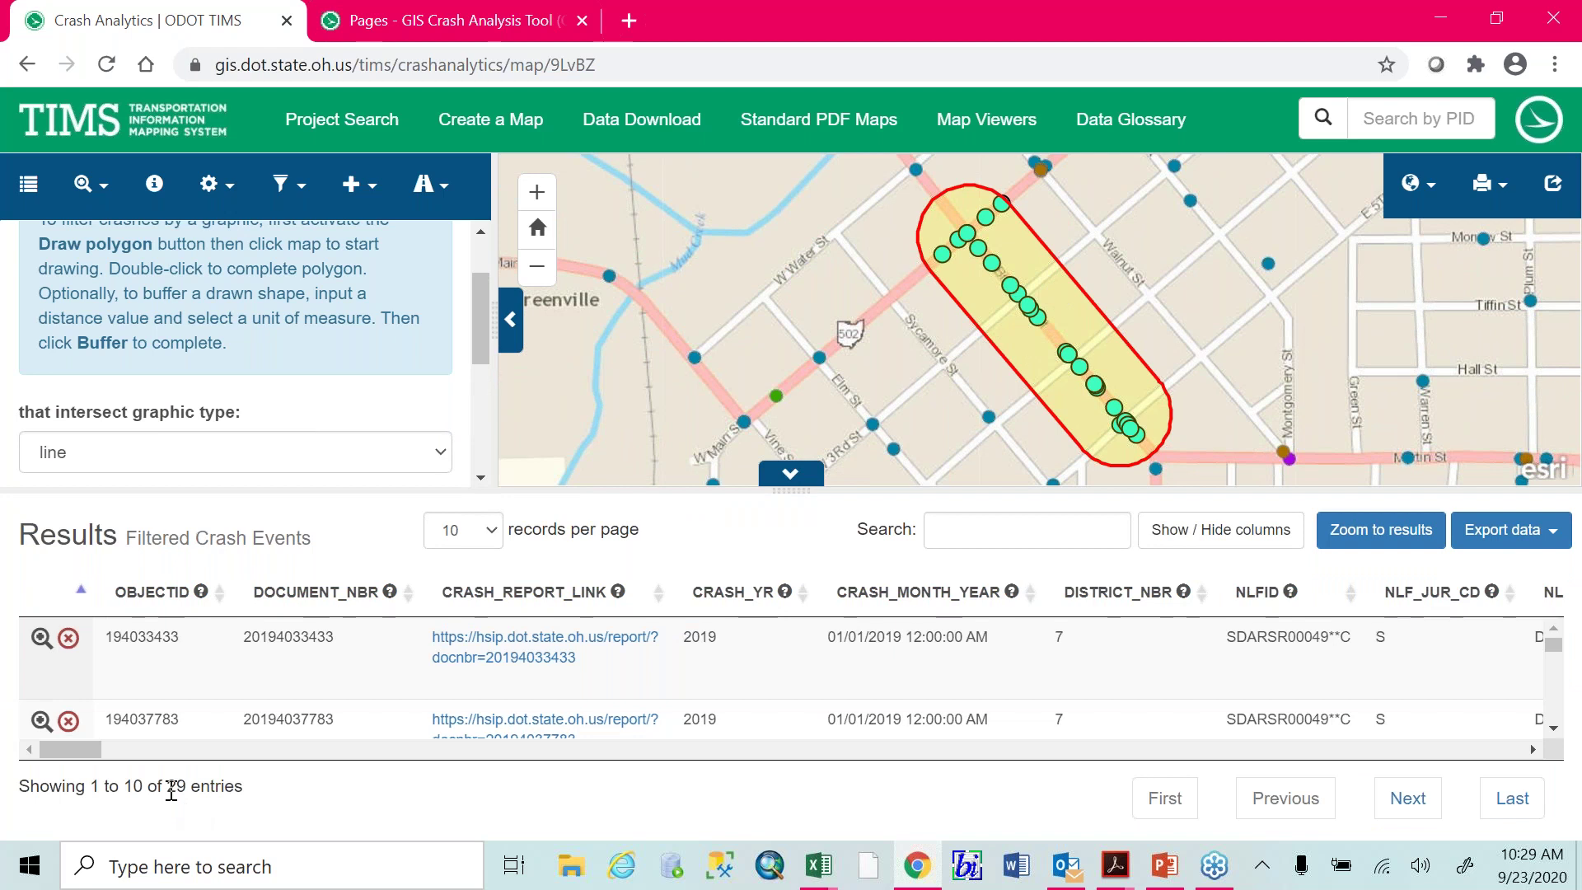
Export the filtered crash events within the line buffer to an Excel file and open the downloaded workbook
left_click_drag(863, 492, 864, 657)
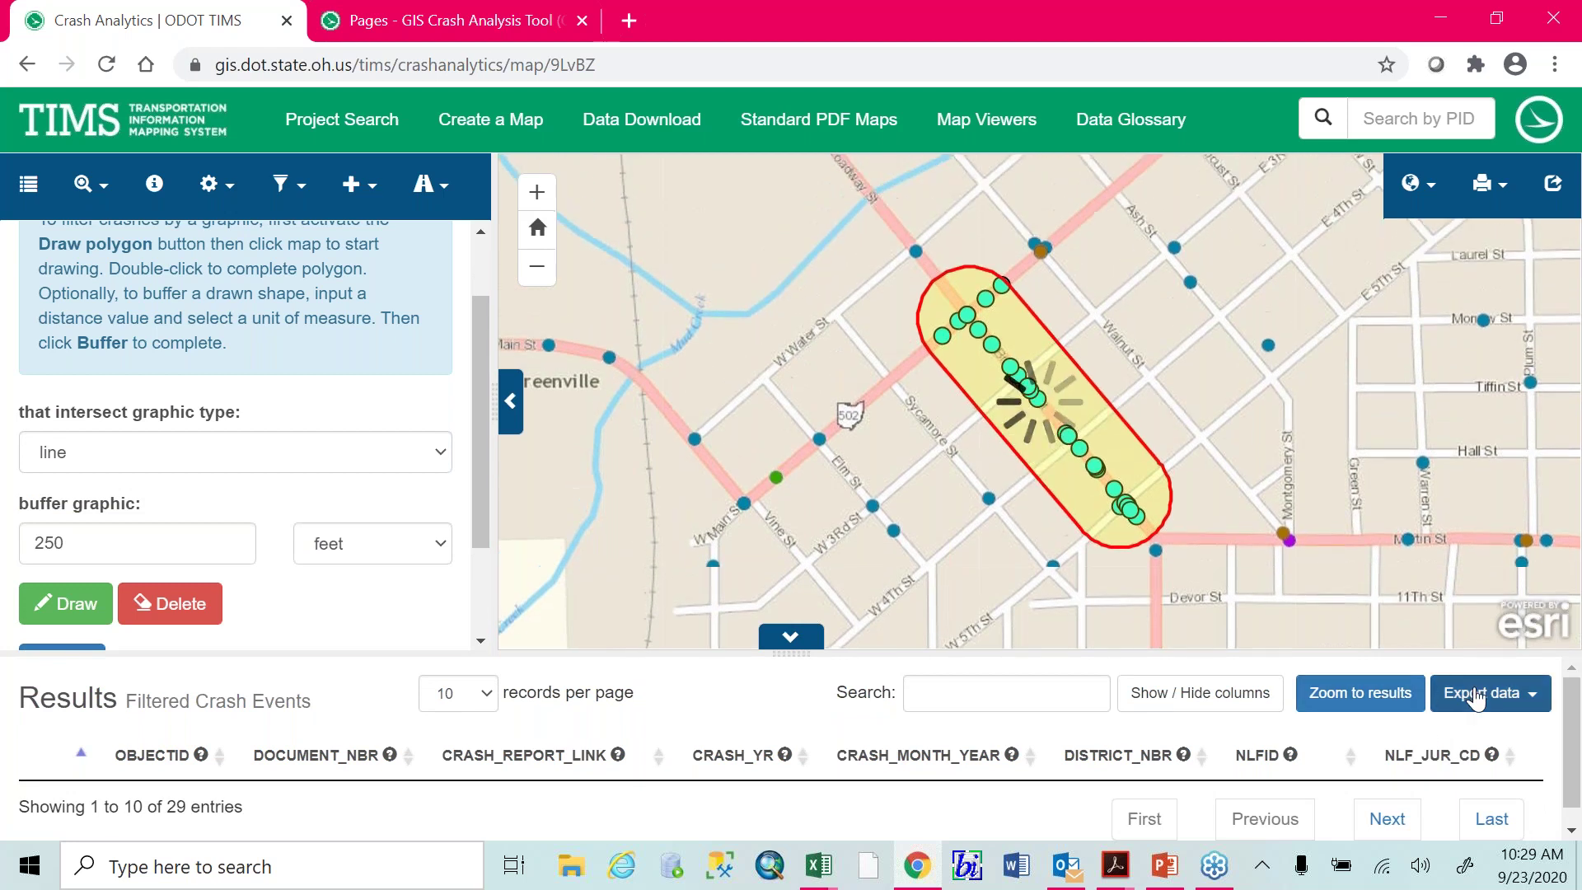
left_click(1475, 696)
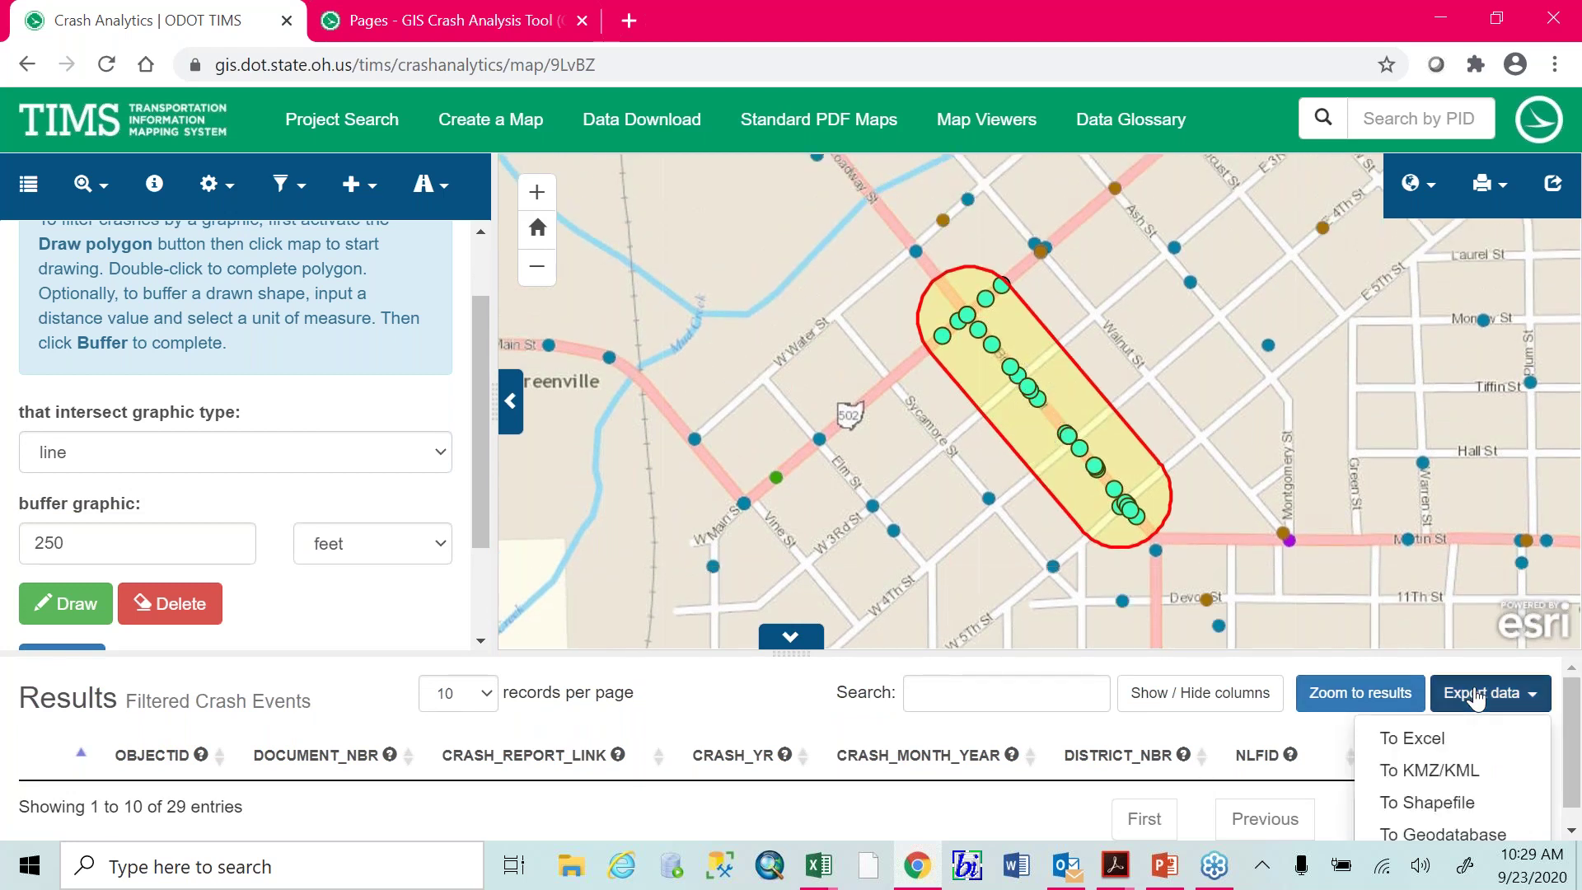
left_click(1475, 696)
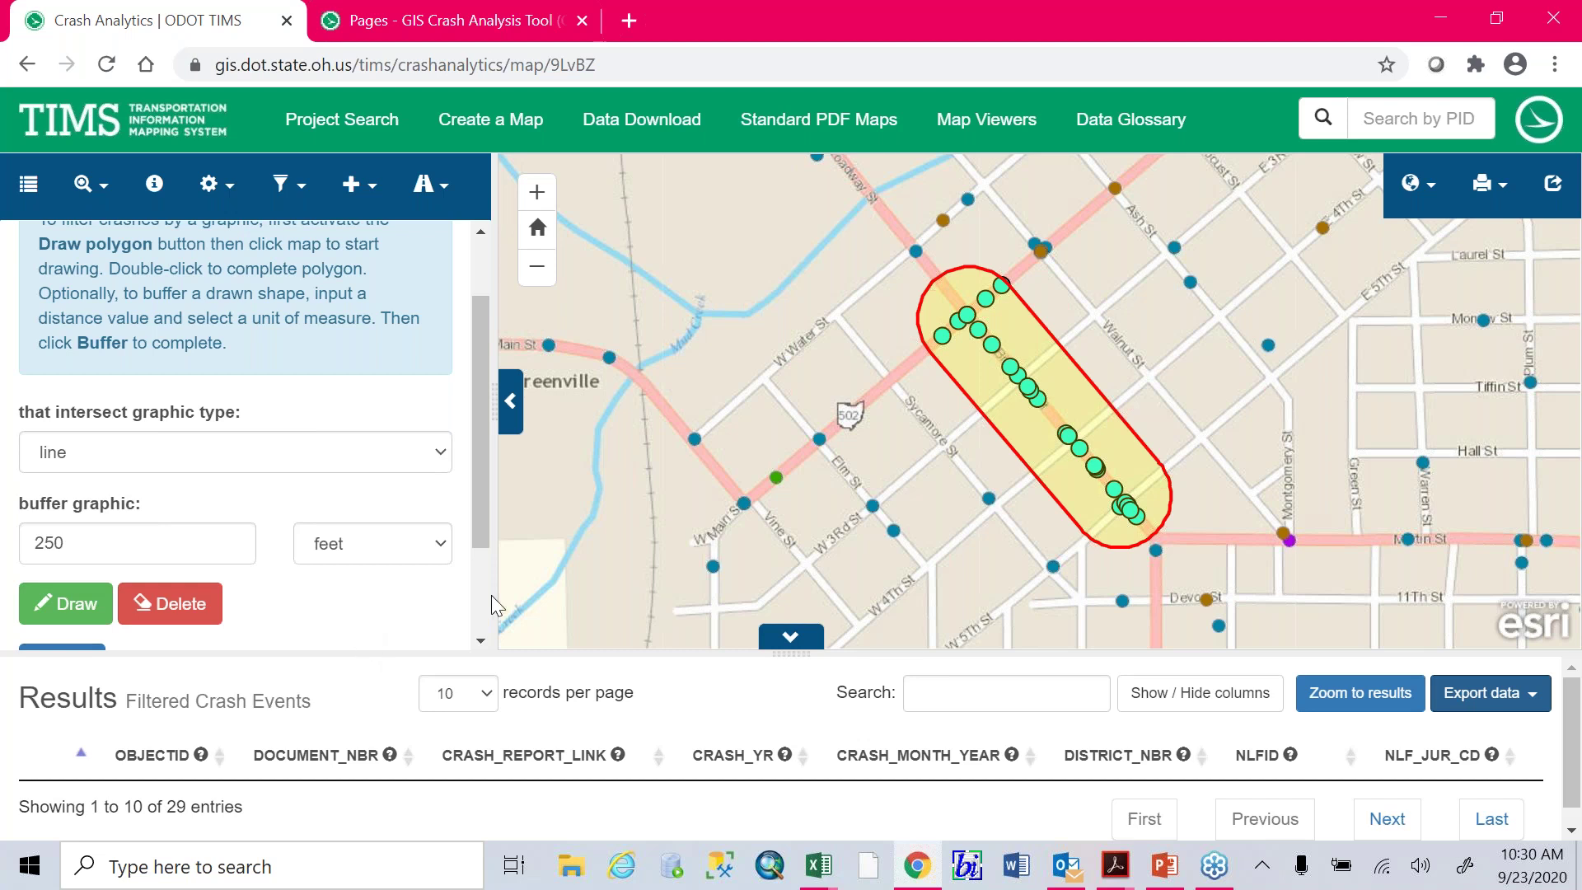
left_click(1496, 702)
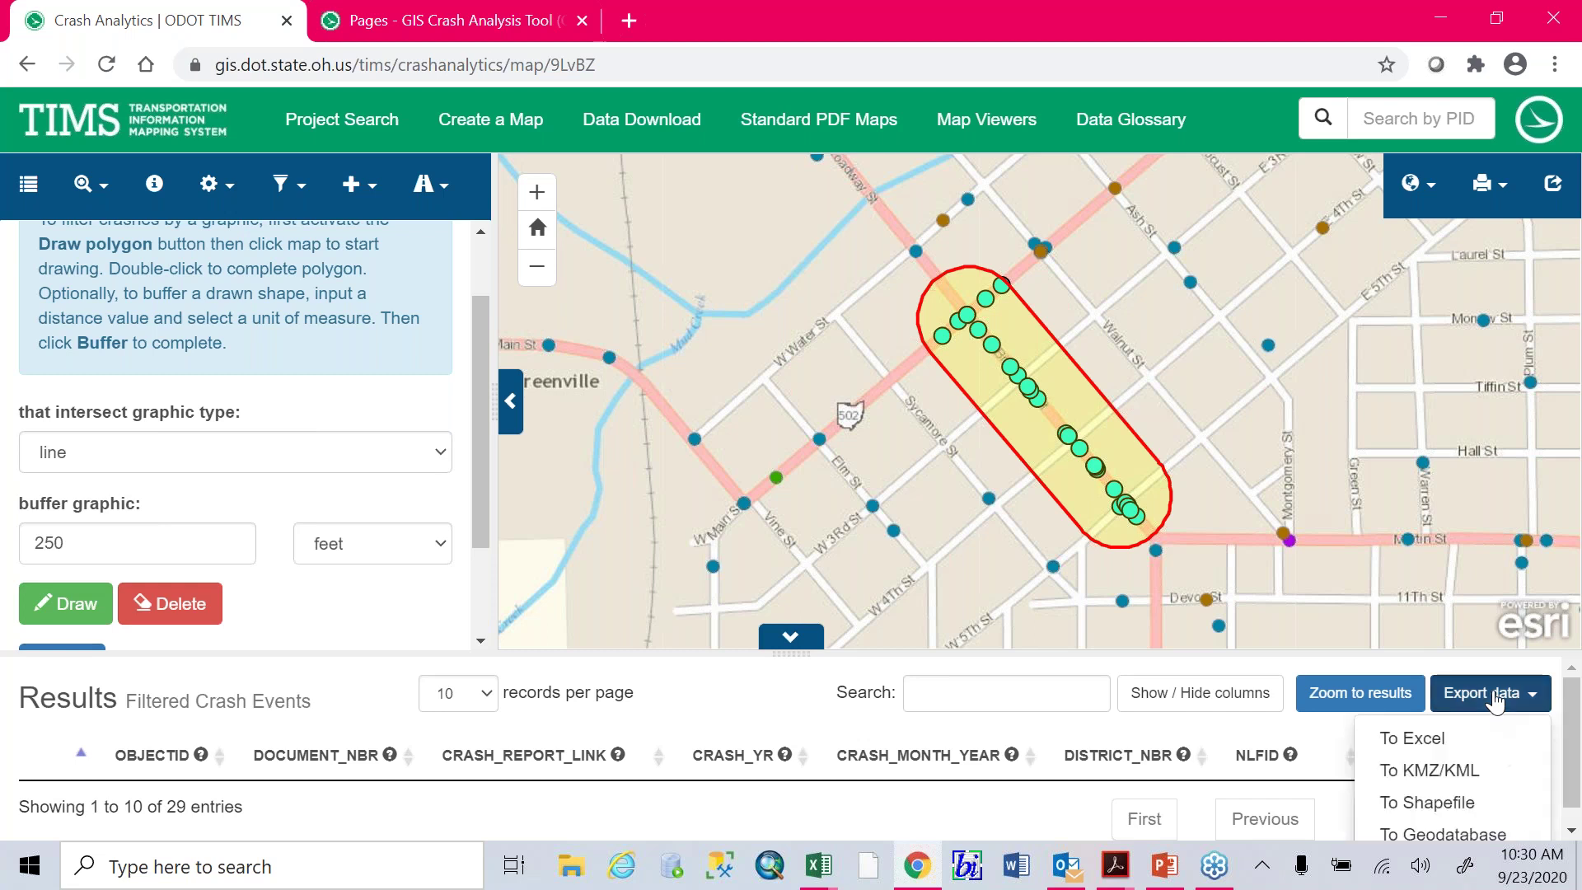
left_click(1444, 757)
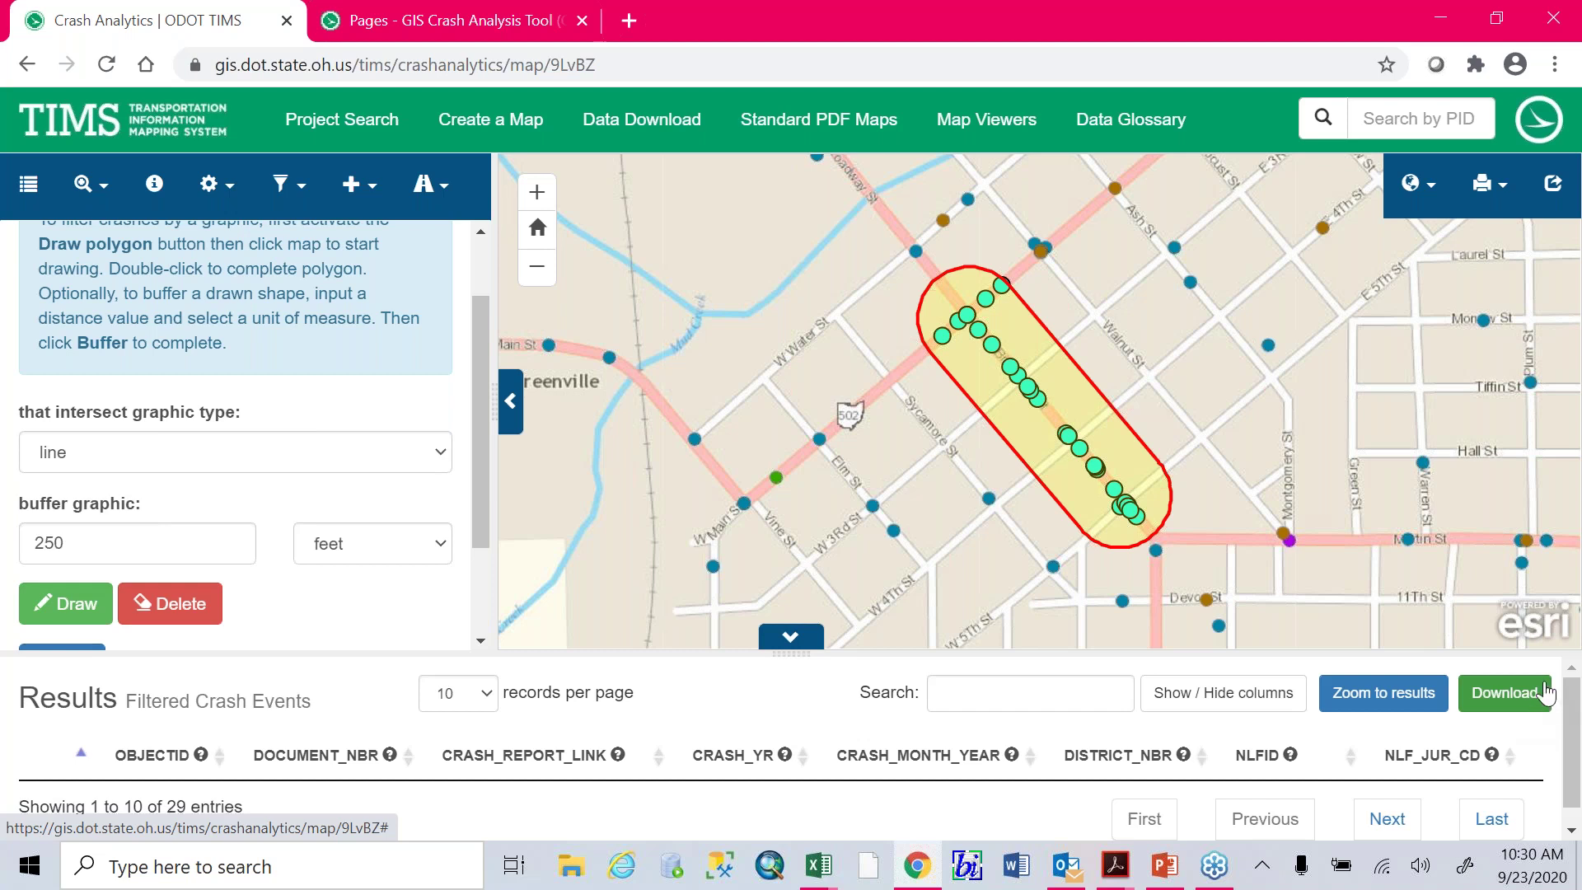
left_click(1469, 692)
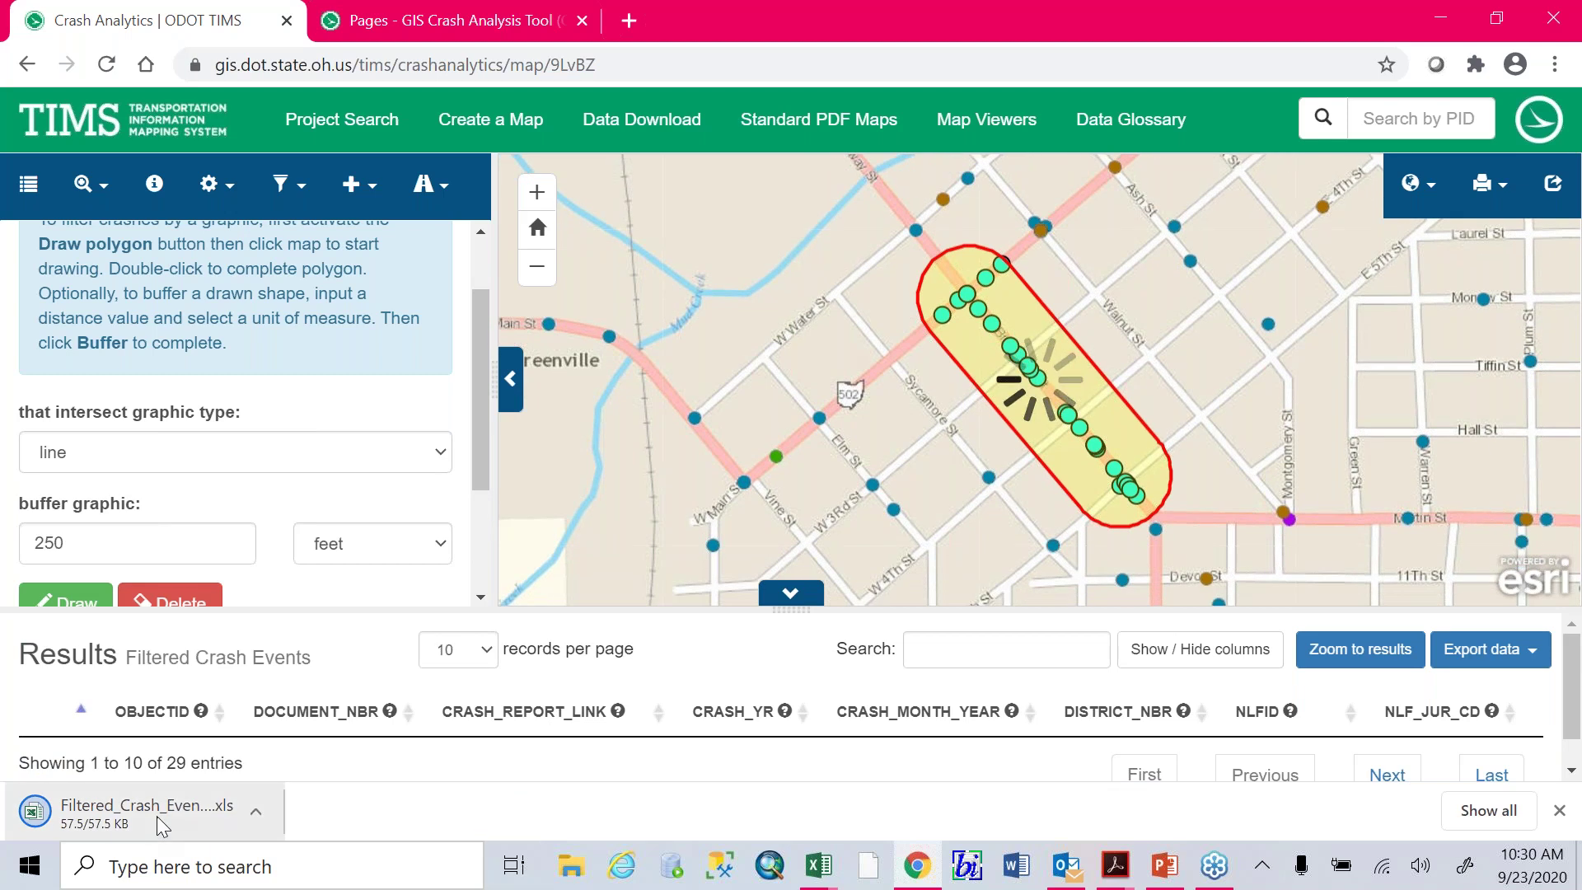
left_click(156, 816)
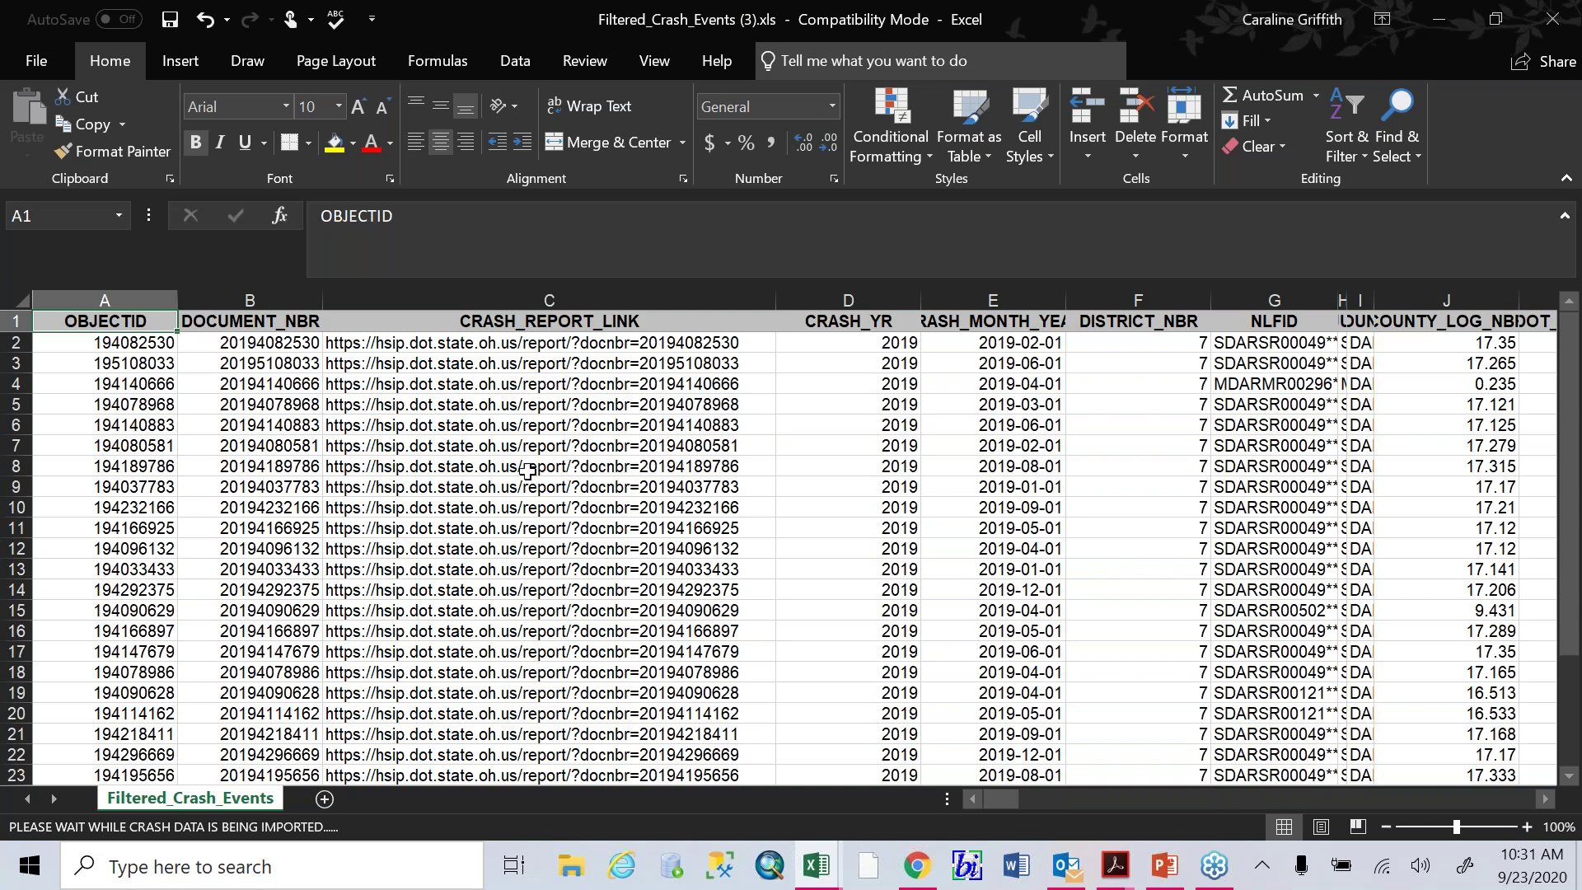
Look through the exported crash records and examine the OBJECTID and DOCUMENT_NBR values of the first record
scroll(527, 471, "down", 3)
scroll(527, 471, "down", 4)
scroll(524, 473, "up", 5)
left_click(147, 348)
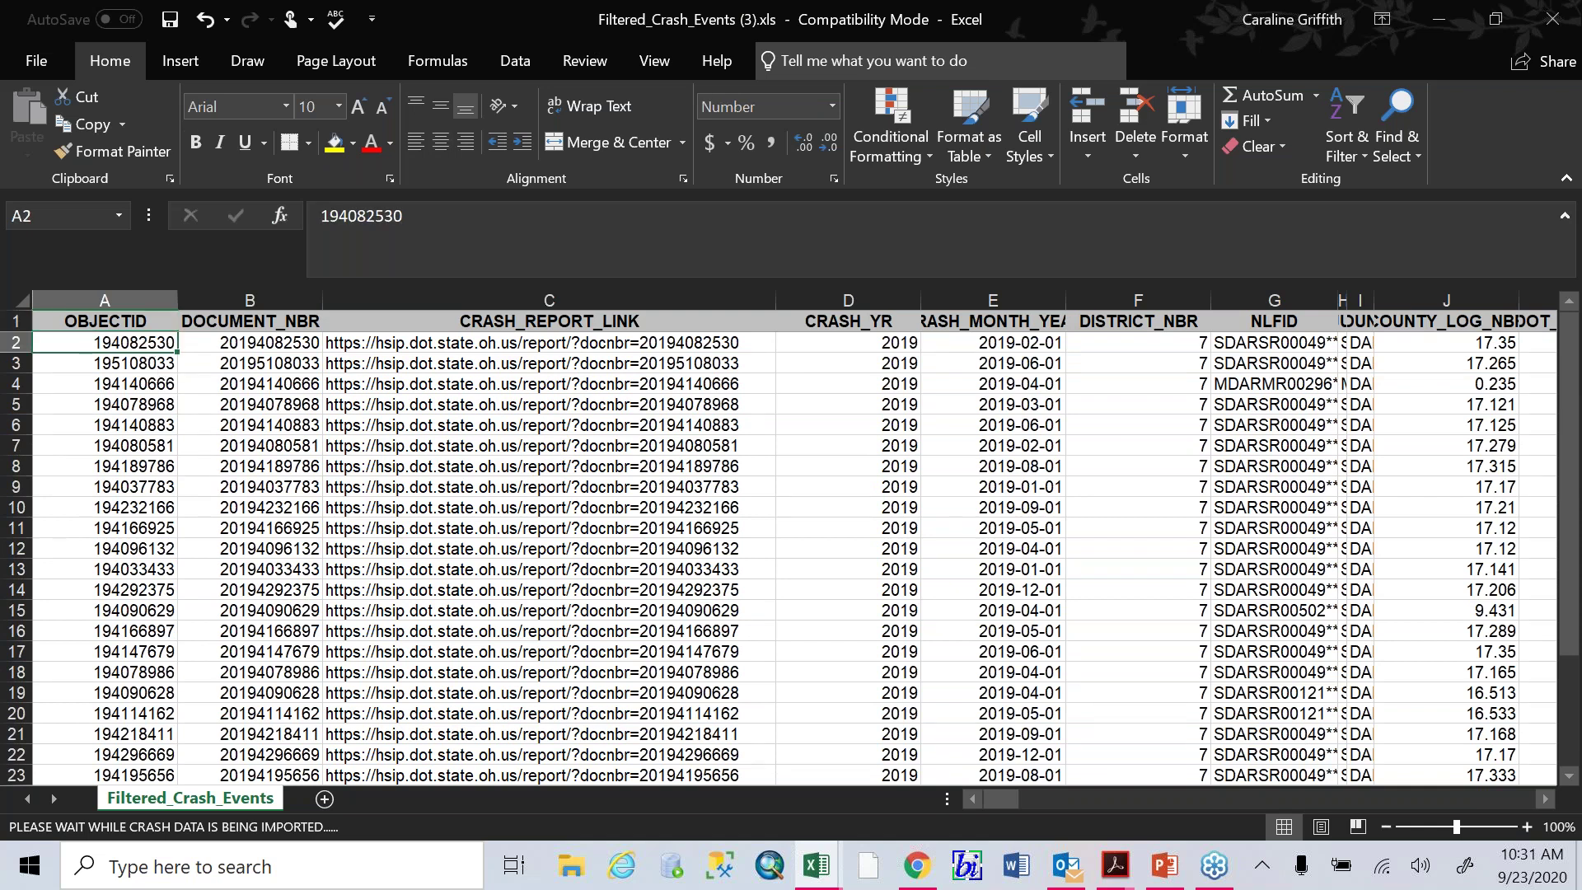
left_click(250, 342)
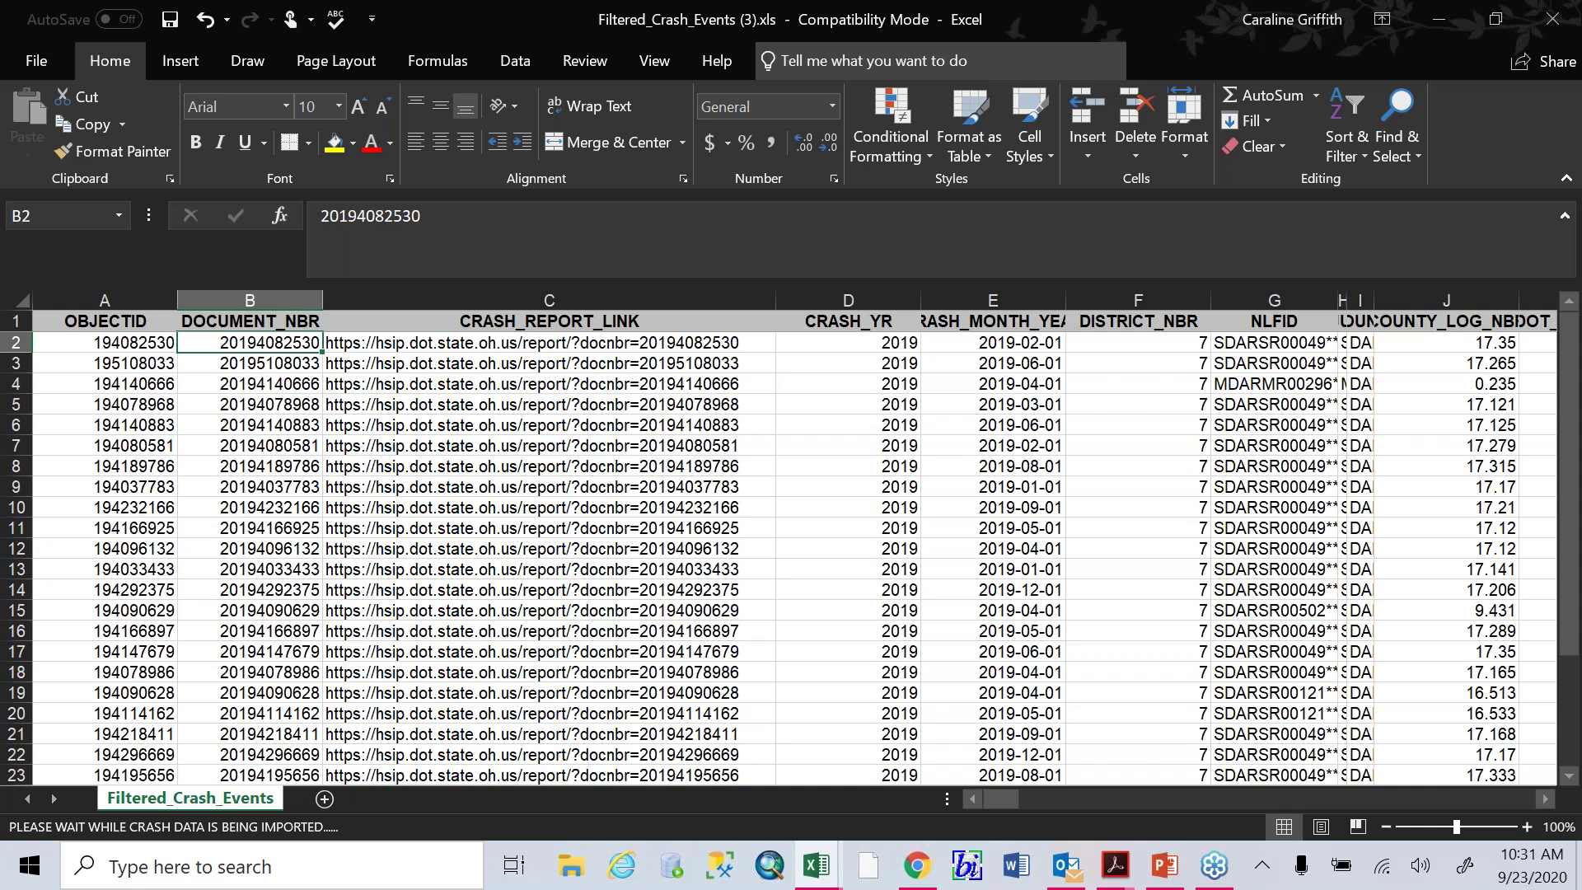
Copy the first record's crash report link and open that report in Internet Explorer
left_click(549, 342)
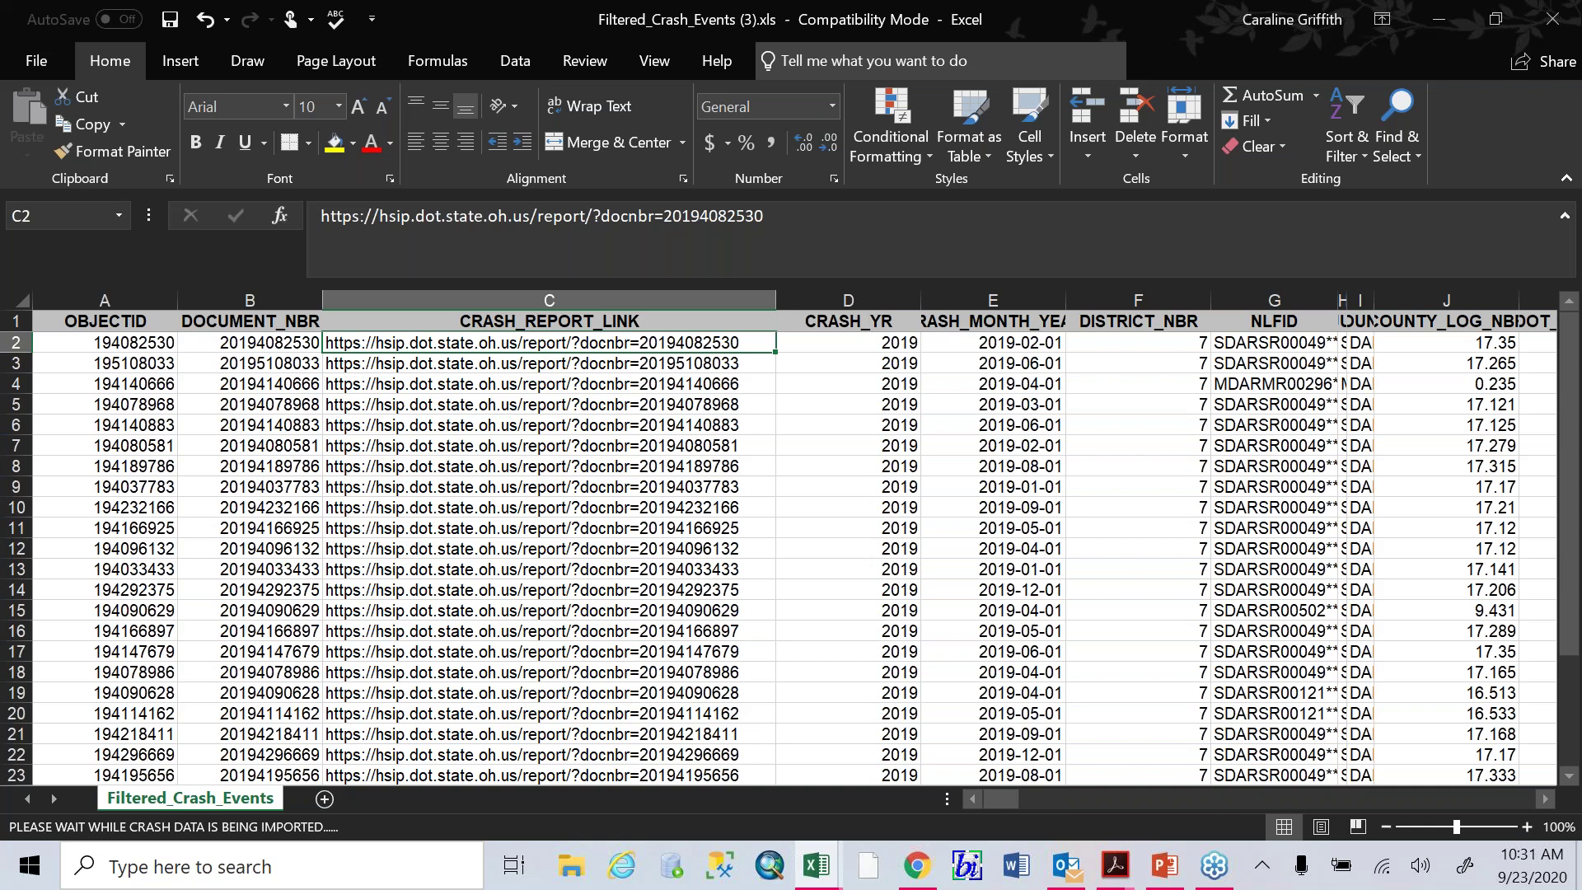
key("ctrl+c")
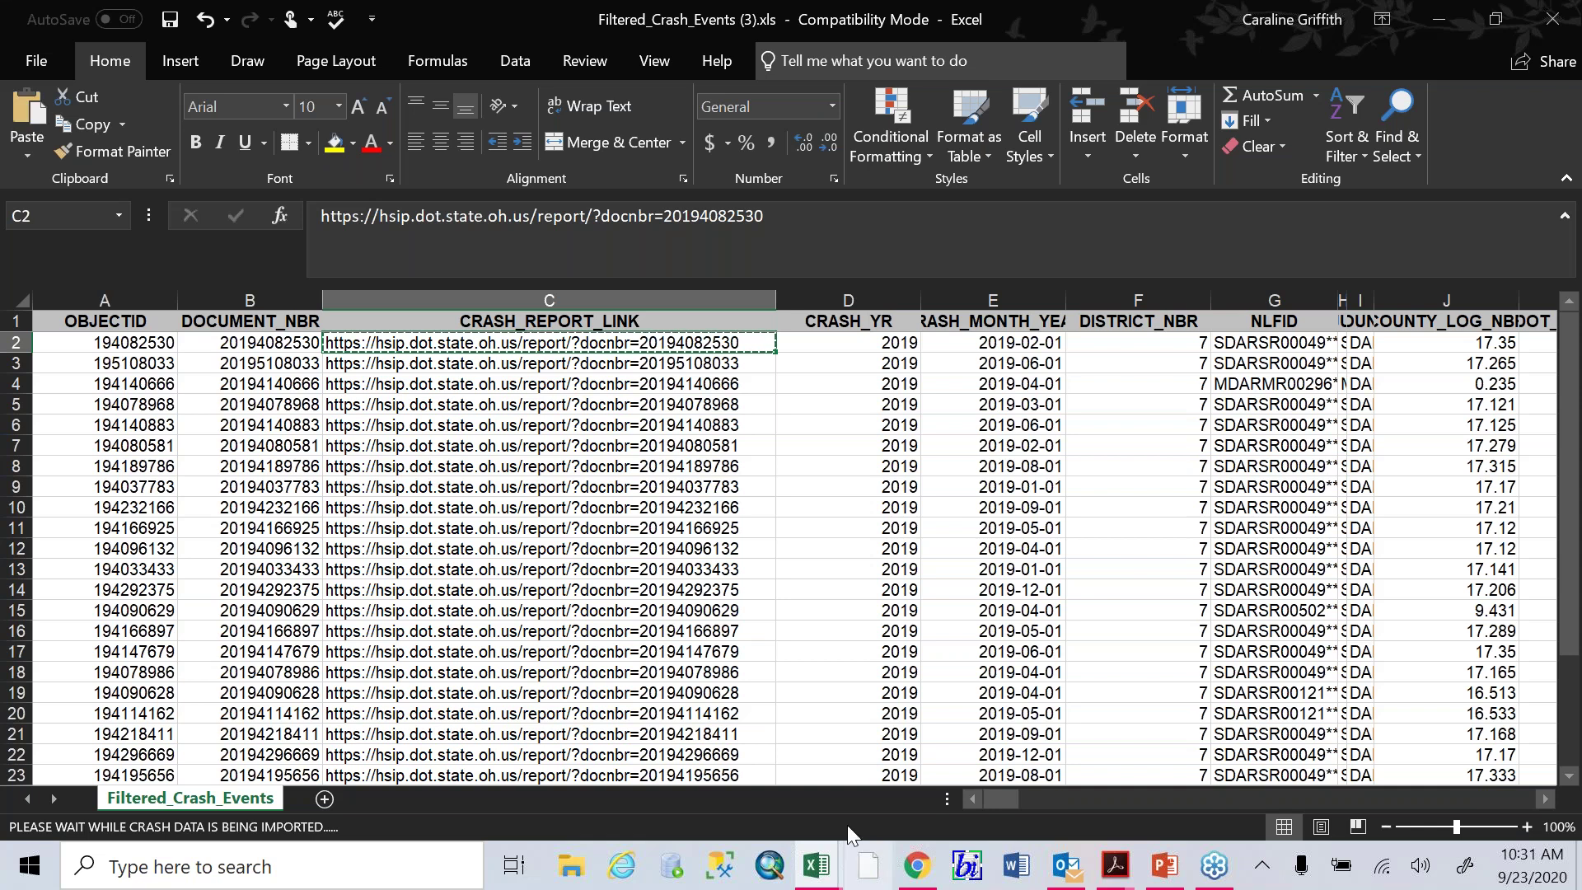
left_click(621, 865)
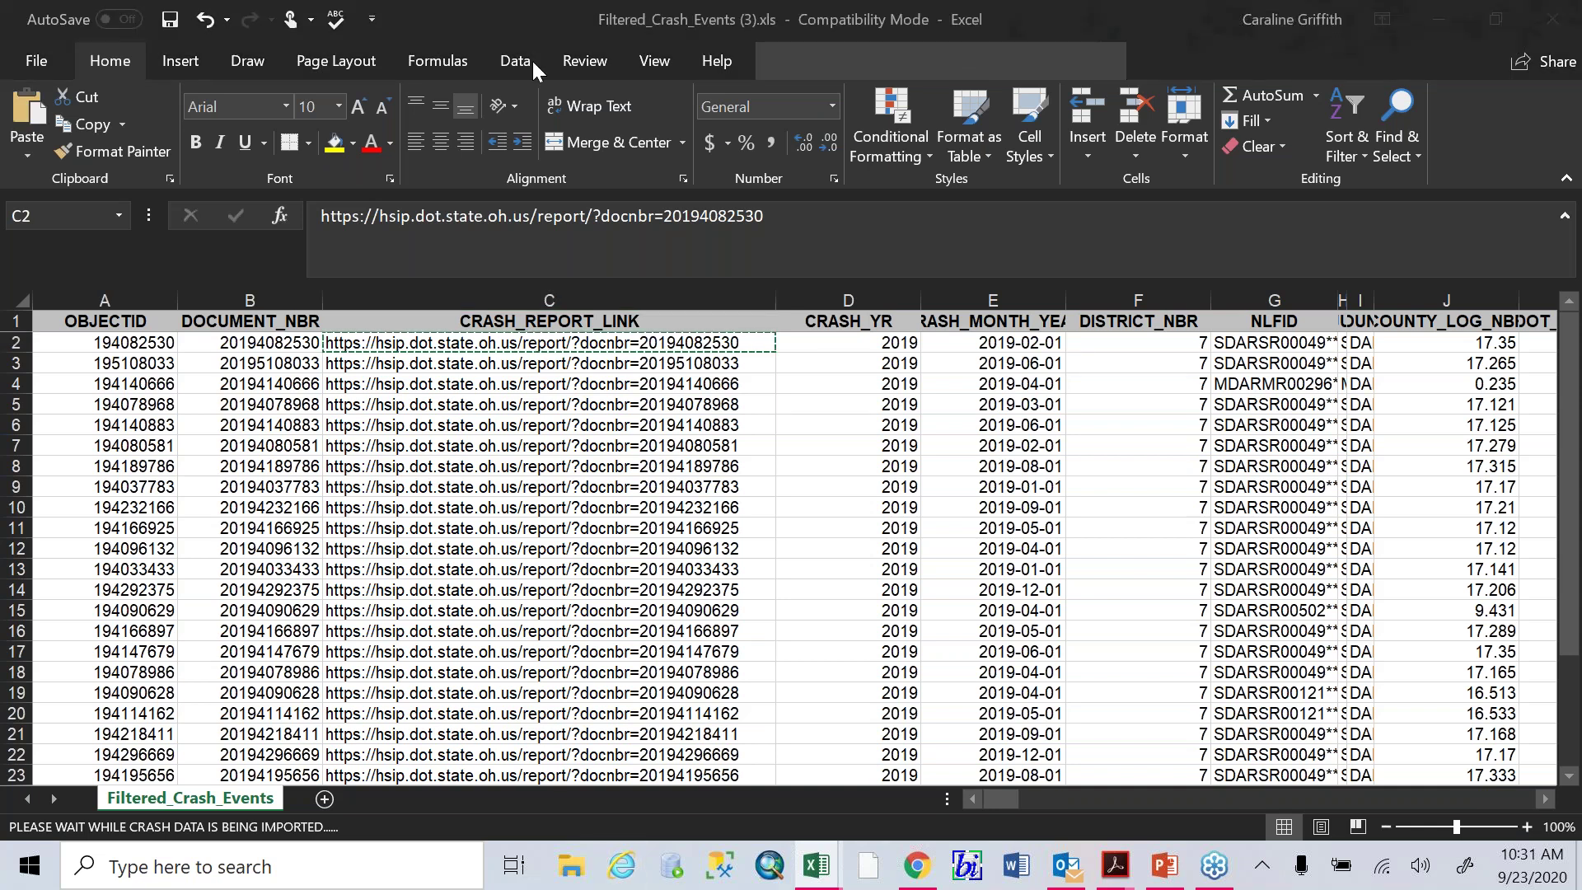
double_click(815, 171)
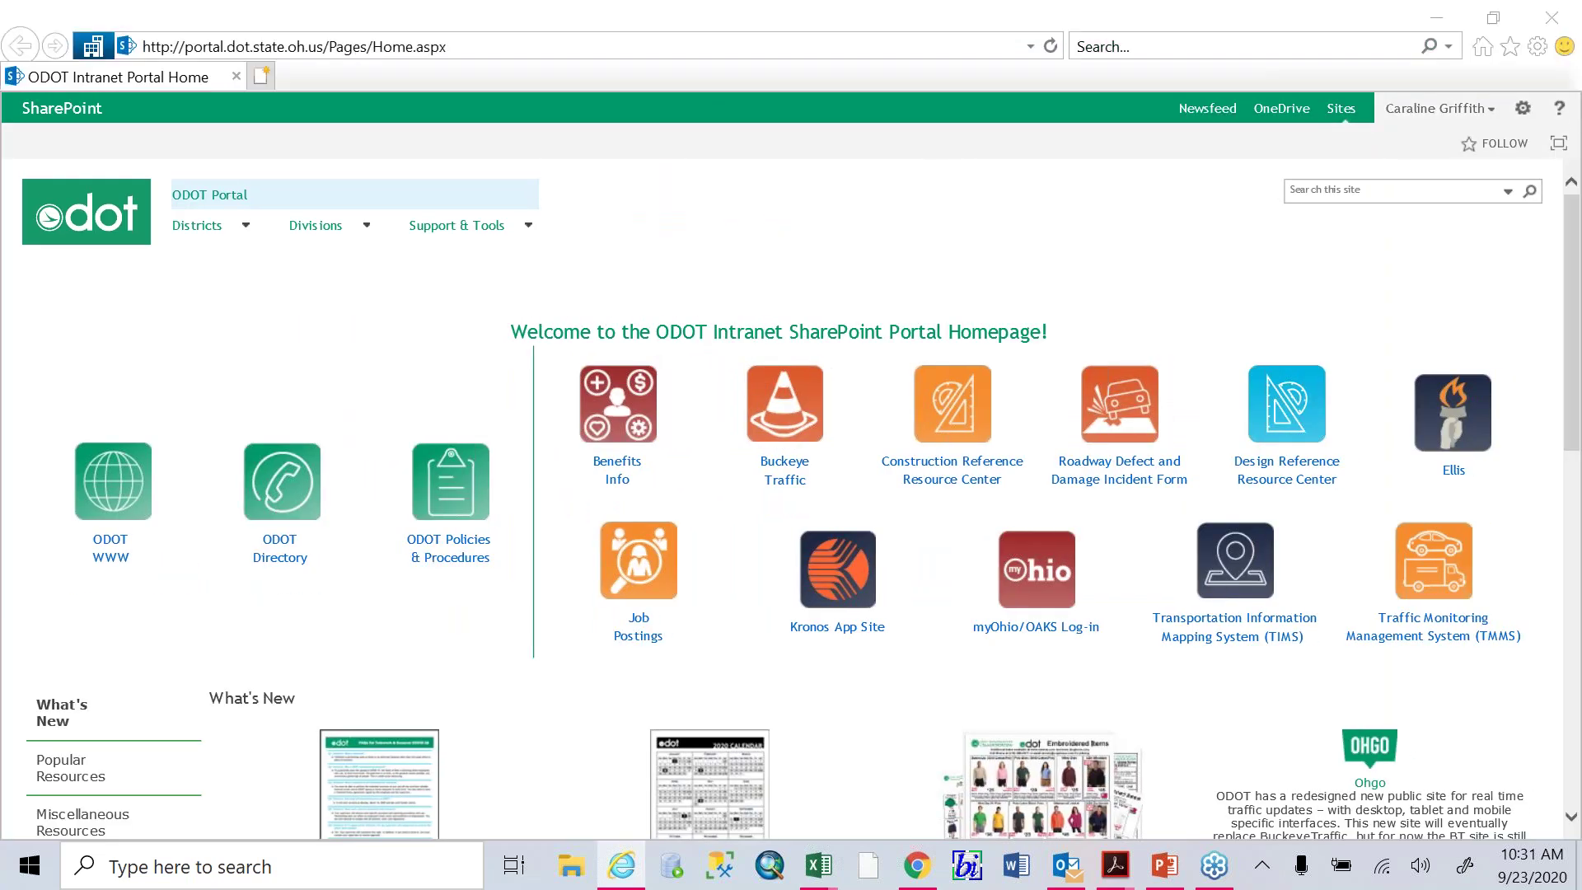
key("ctrl+v")
key("Return")
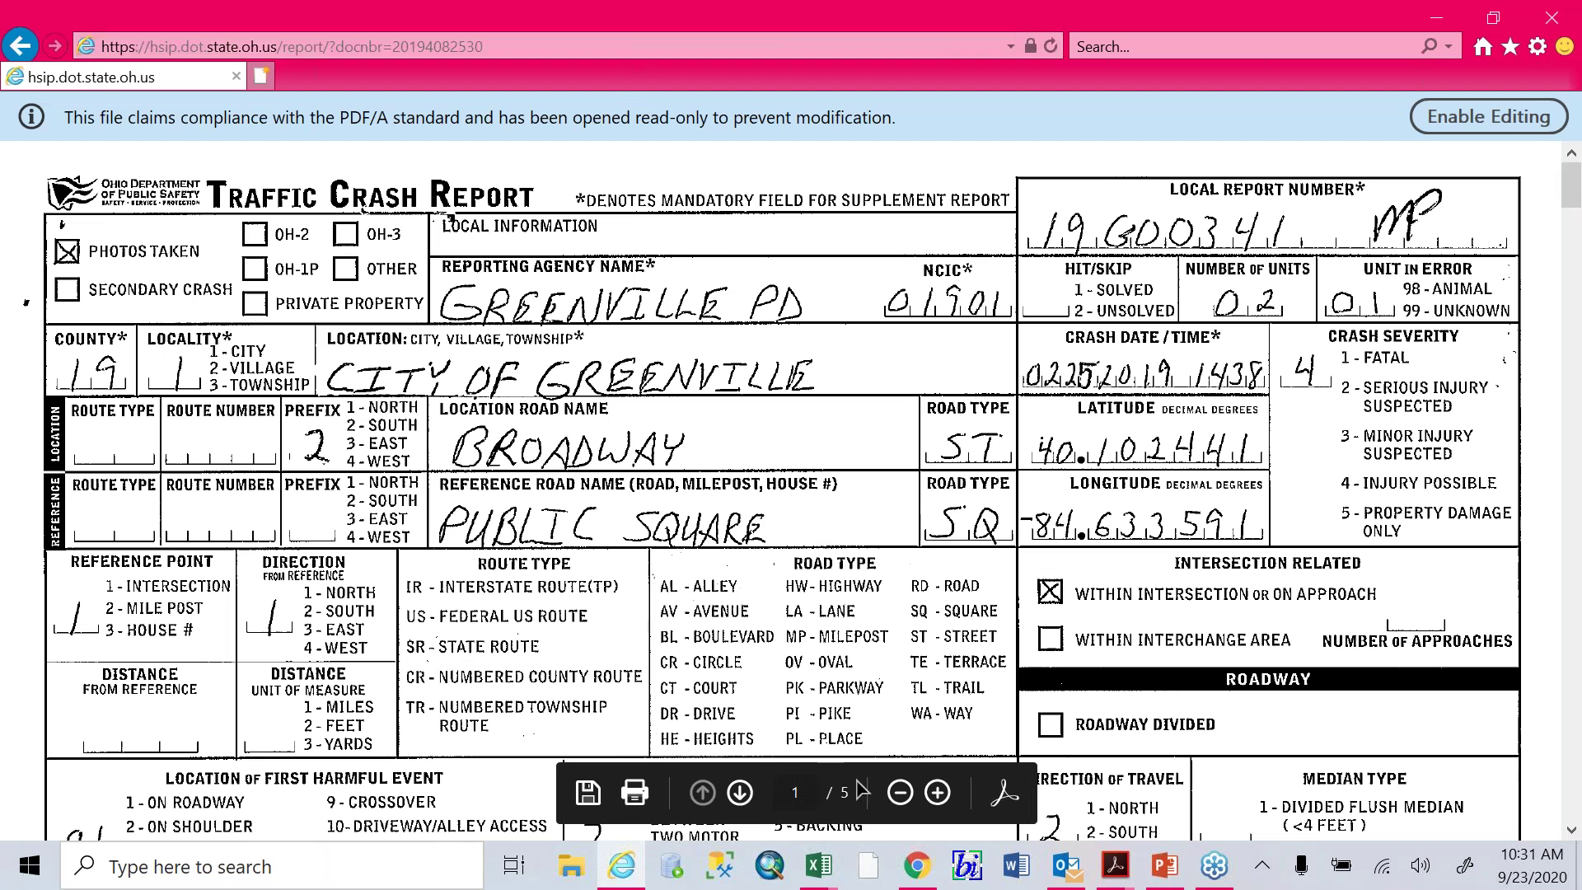
Zoom out of the traffic crash report, review its crash details, narrative and diagram, and close the browser window
left_click(901, 793)
left_click(900, 793)
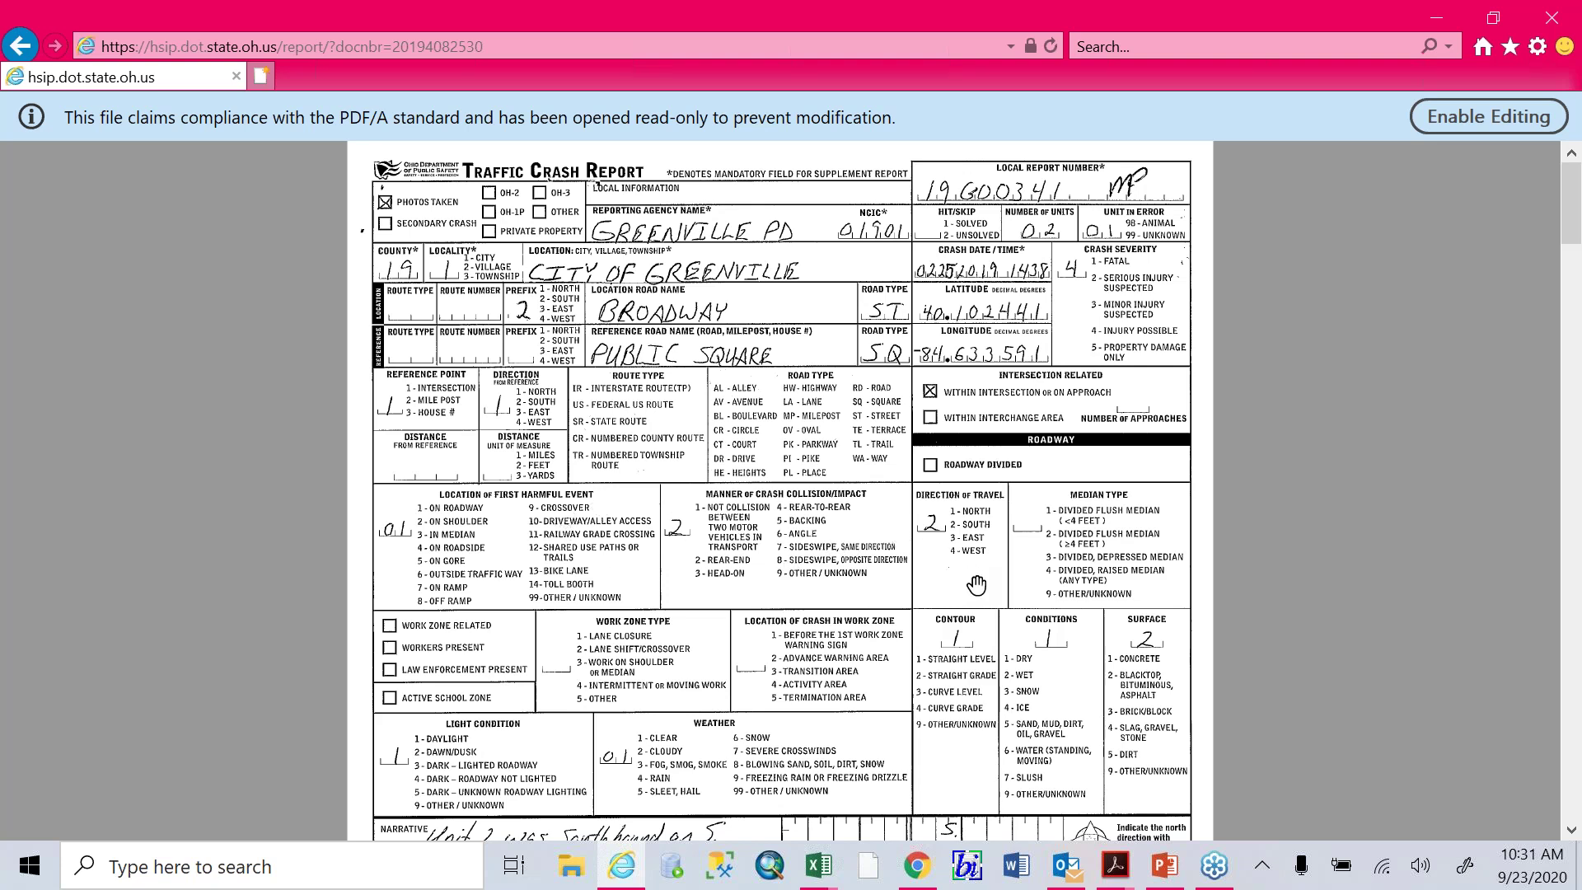
scroll(910, 610, "down", 3)
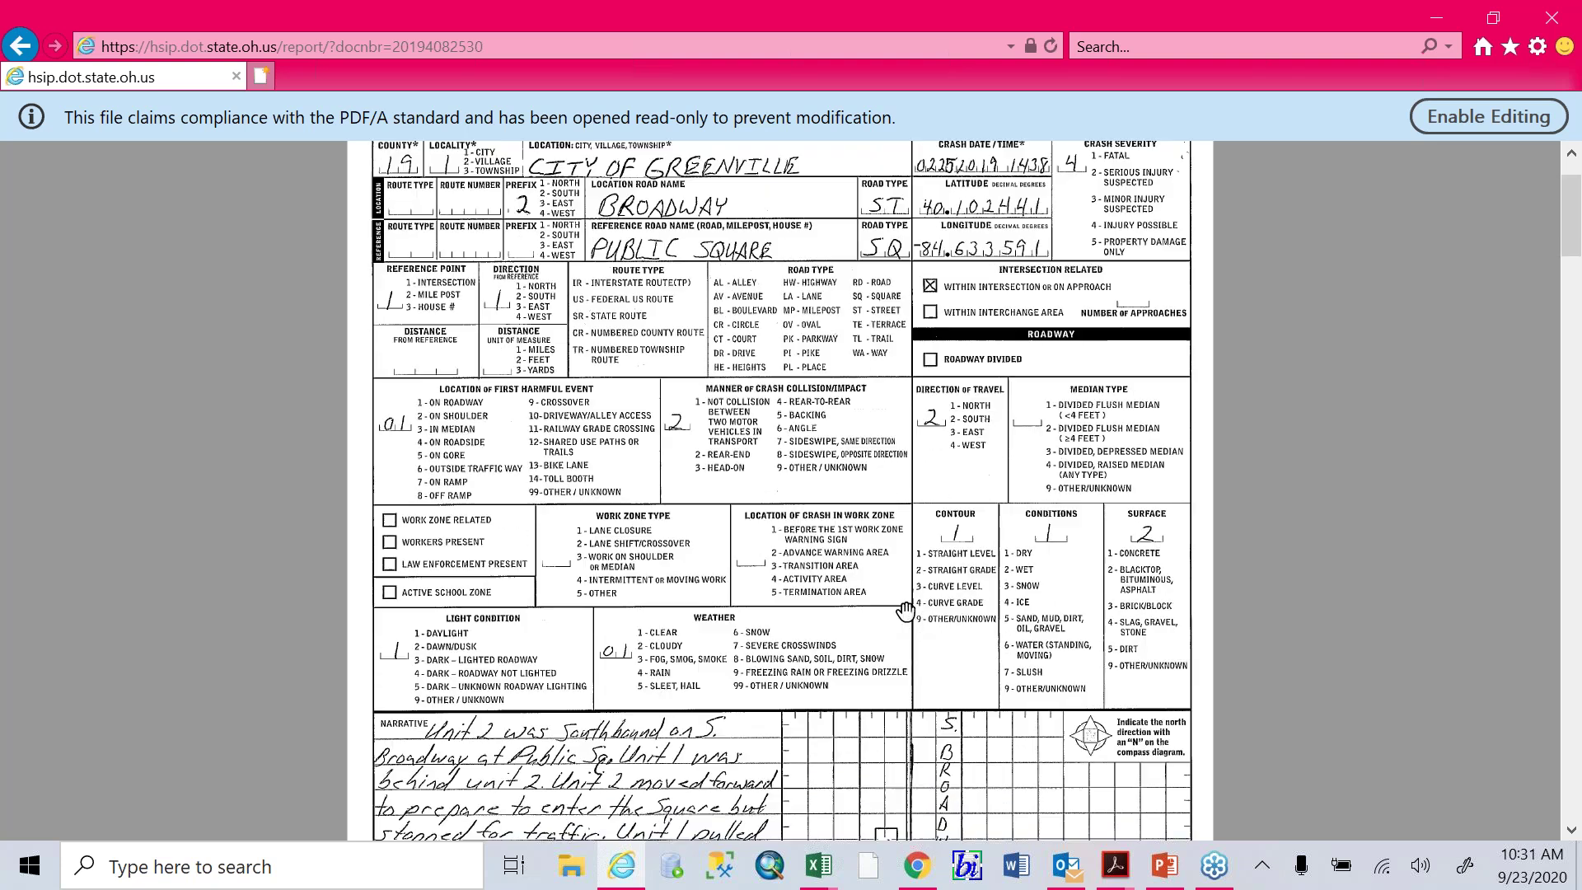
scroll(894, 601, "down", 3)
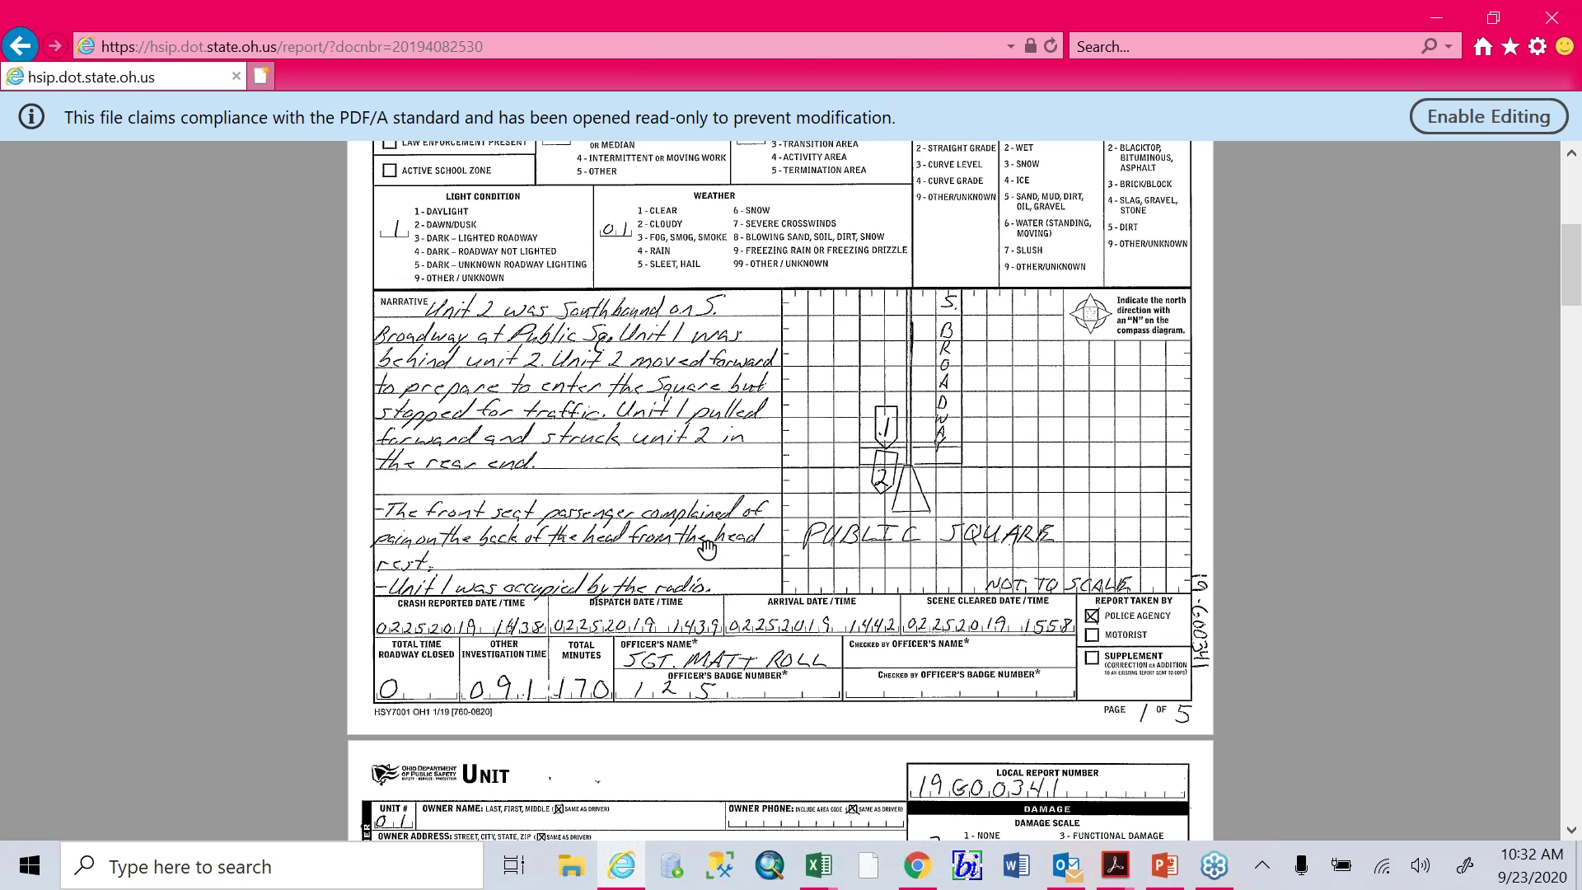
scroll(706, 548, "up", 5)
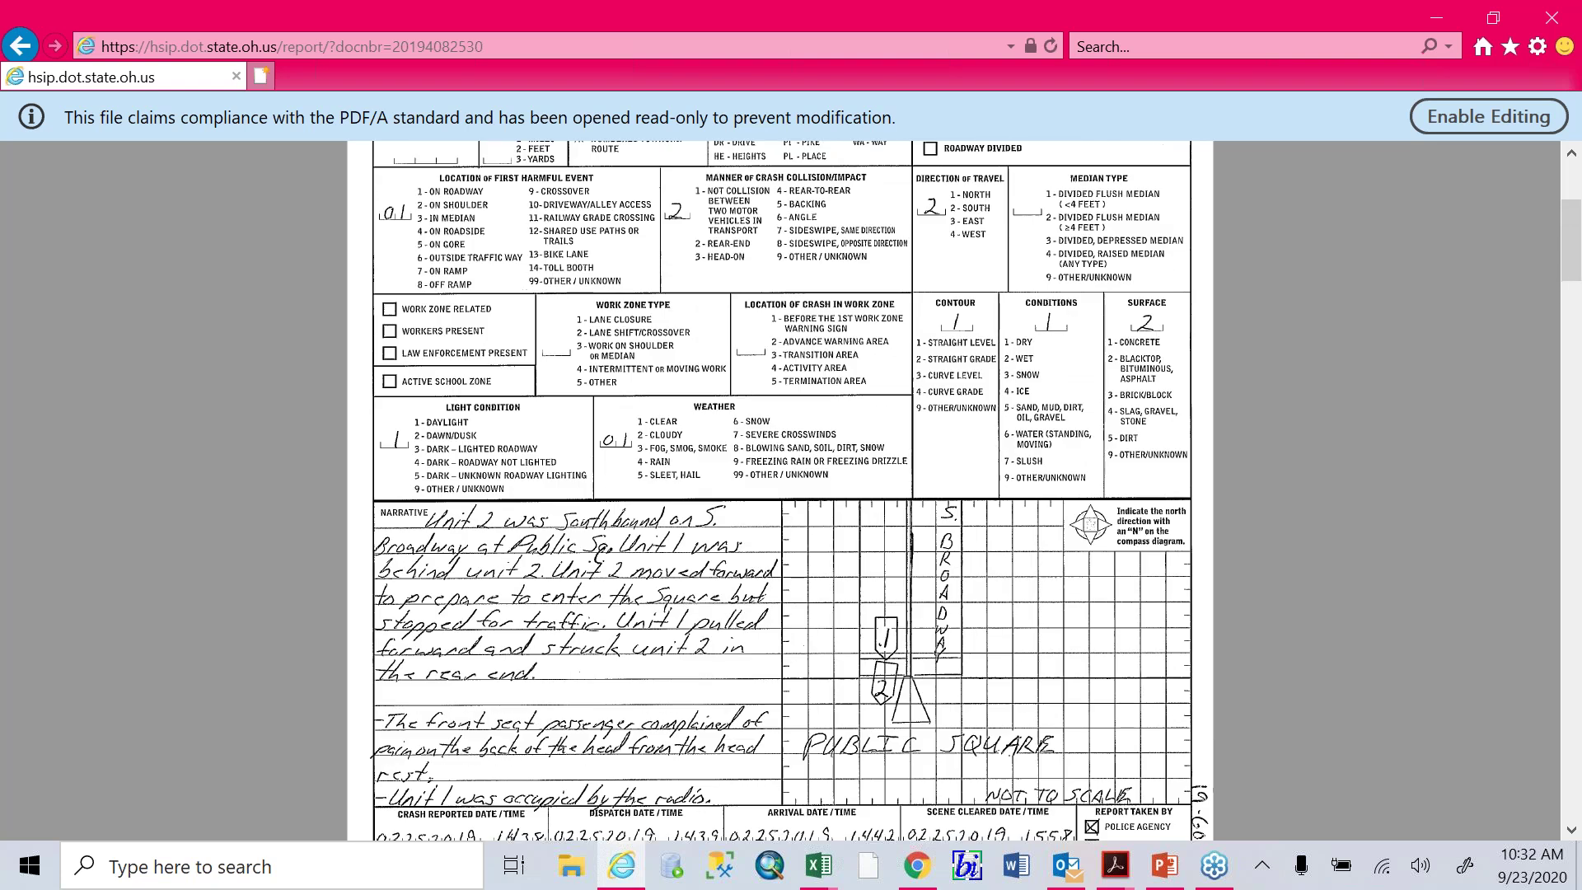
scroll(665, 476, "up", 1)
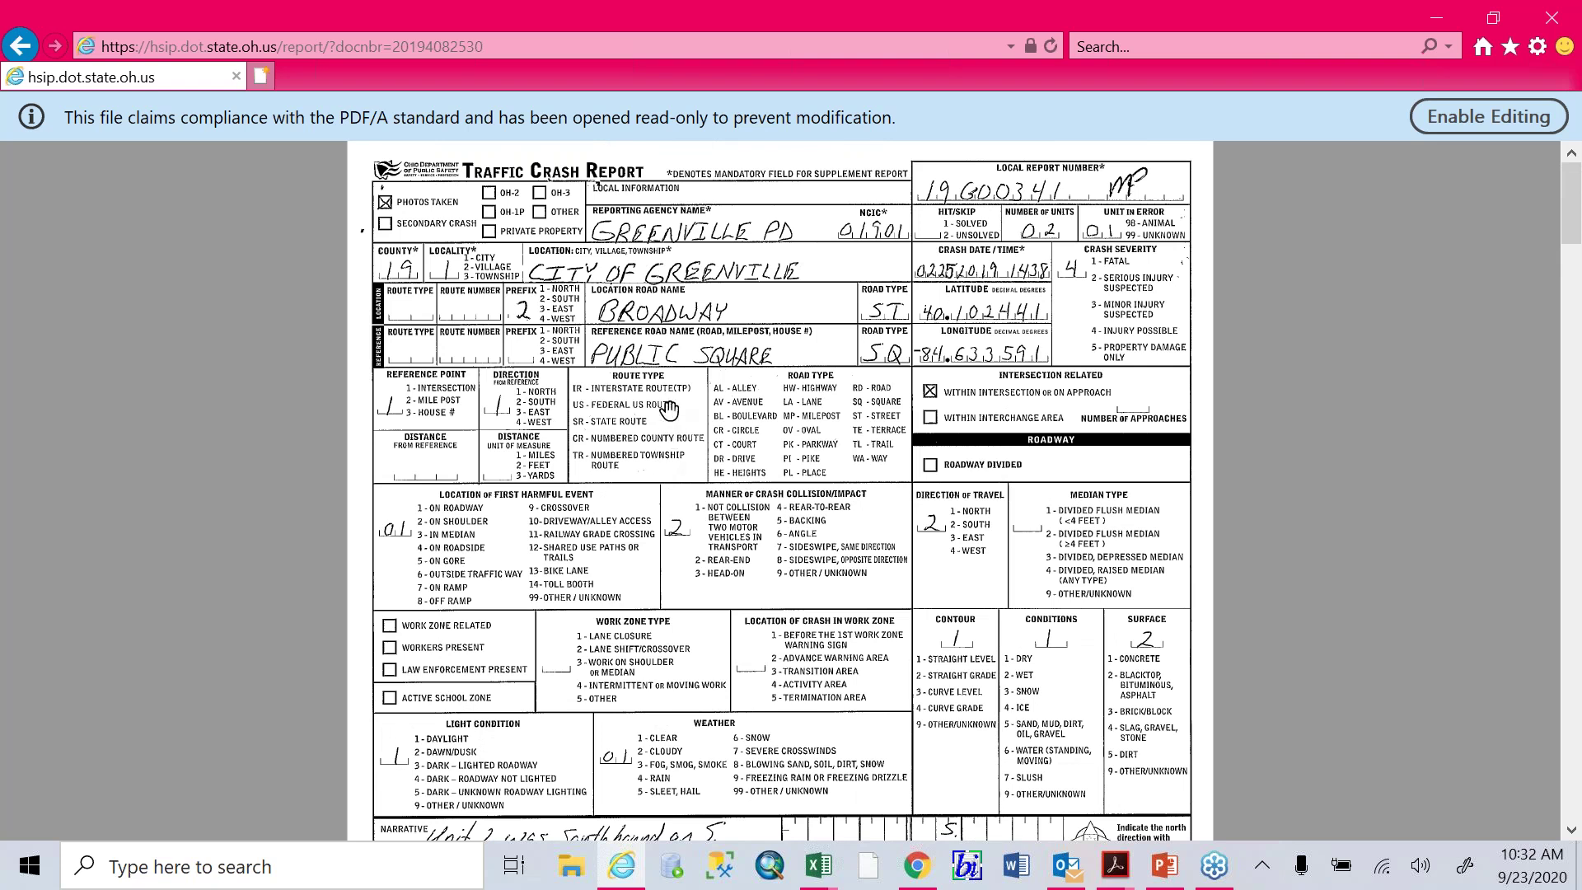
left_click(1548, 20)
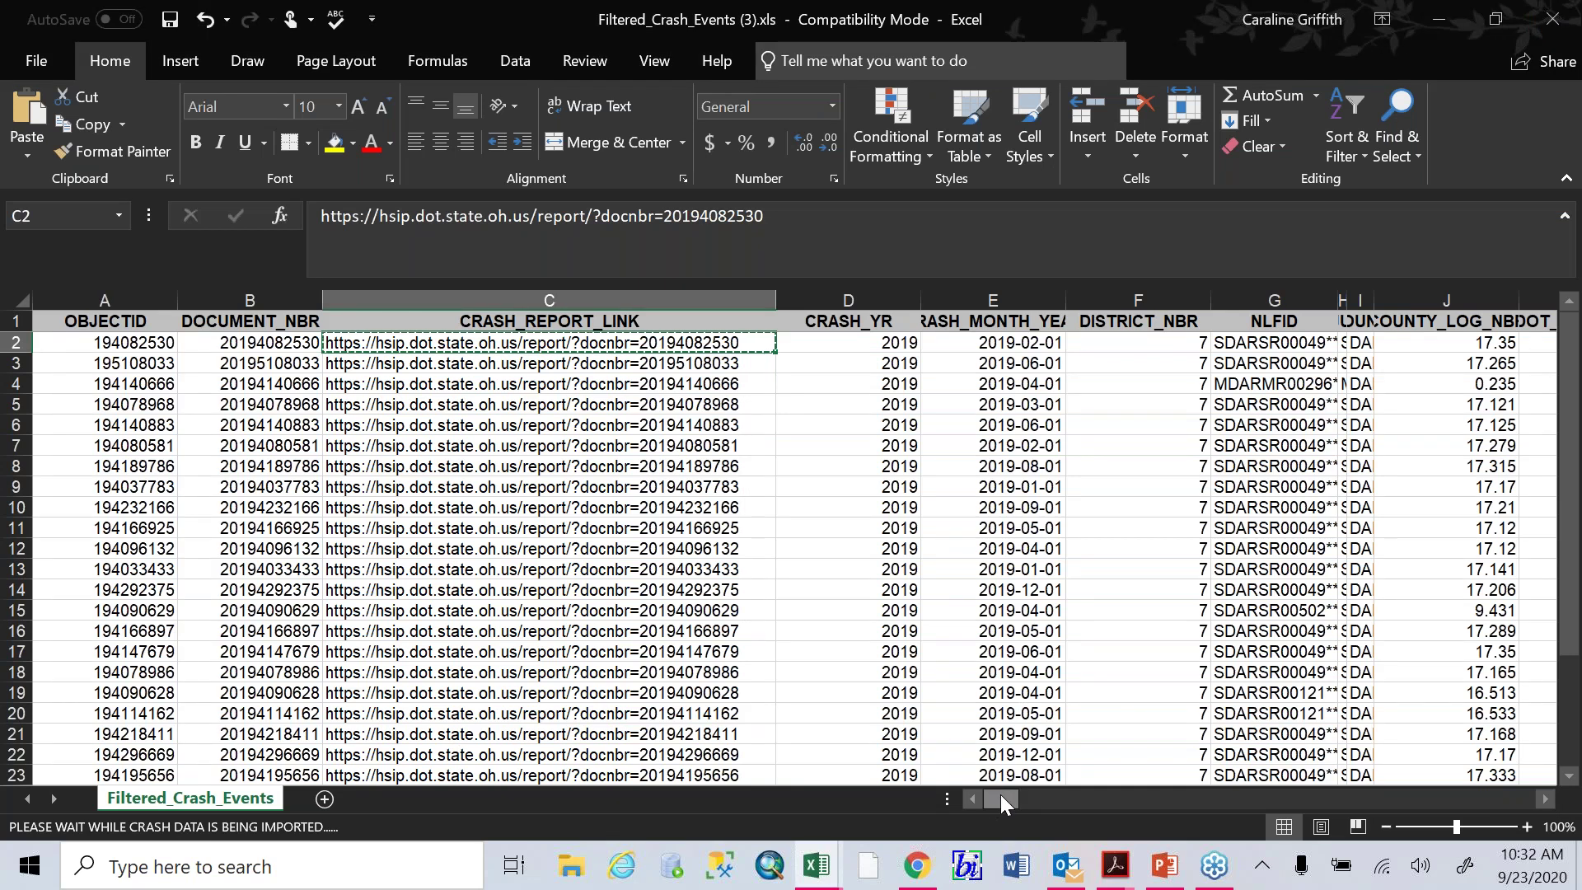
Examine the coded crash columns from CRASH_SEVERITY_CD to the facility type column, and return to the OBJECTID header
left_click(1547, 799)
left_click_drag(1546, 799, 1547, 799)
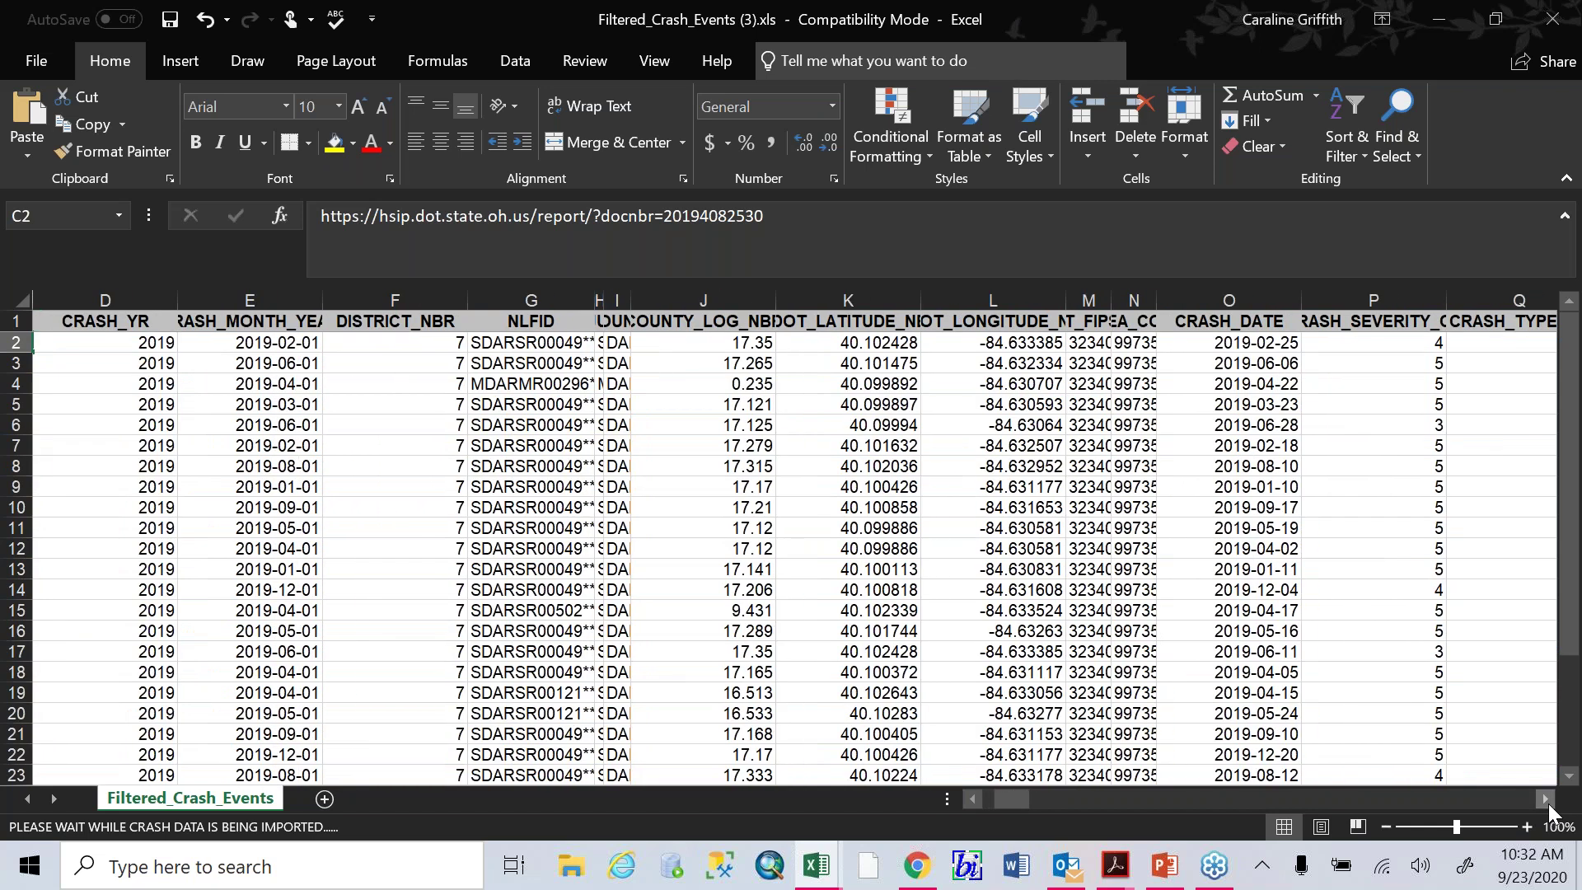
left_click_drag(1547, 799, 1549, 804)
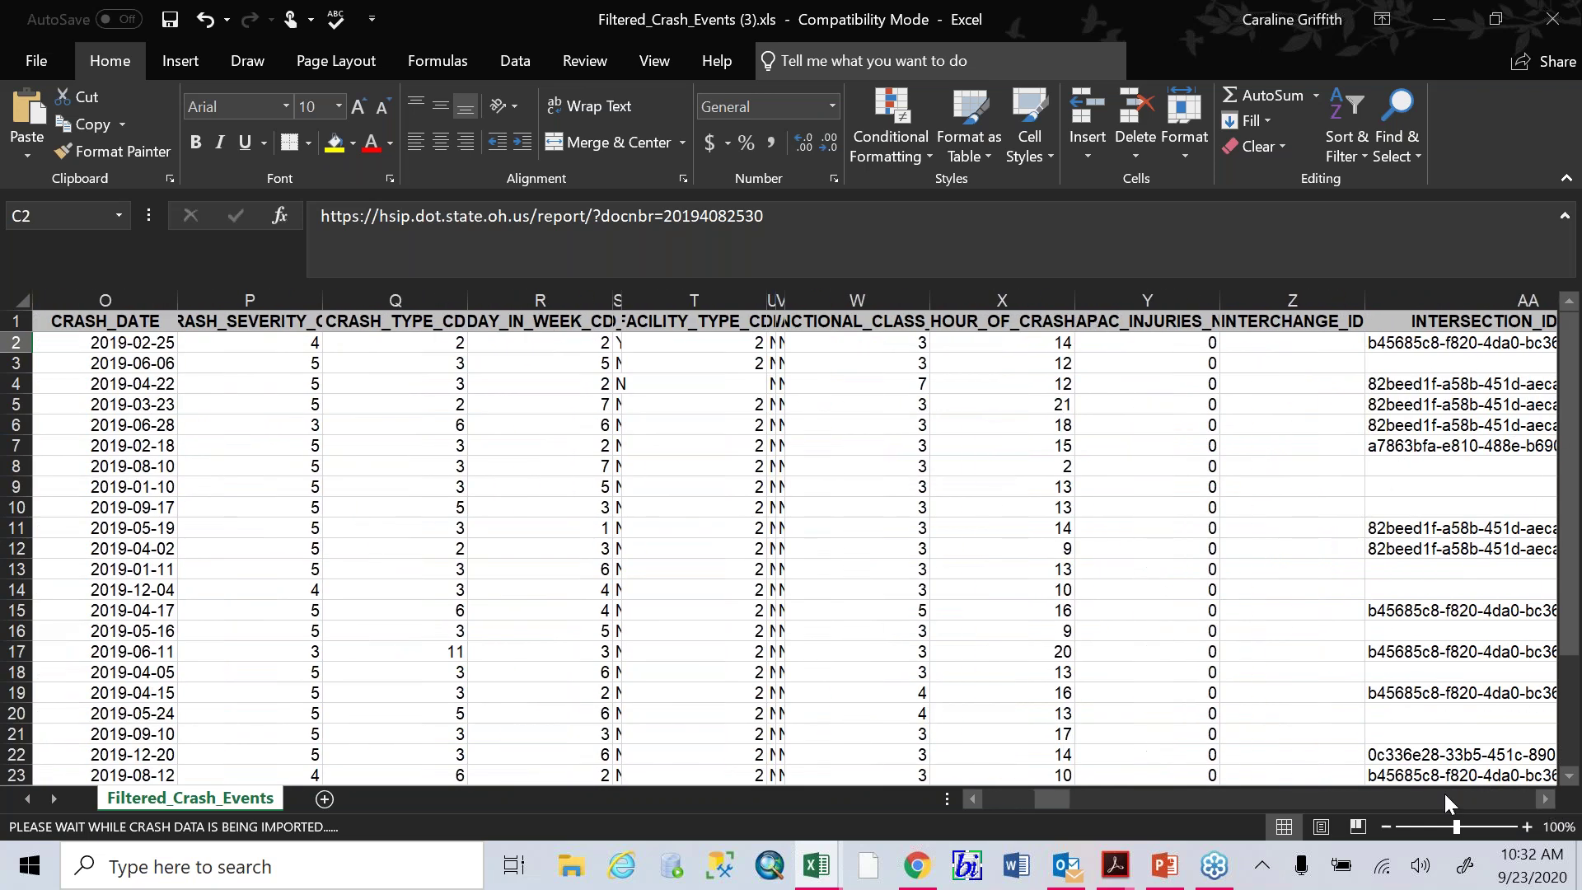
left_click_drag(265, 302, 678, 317)
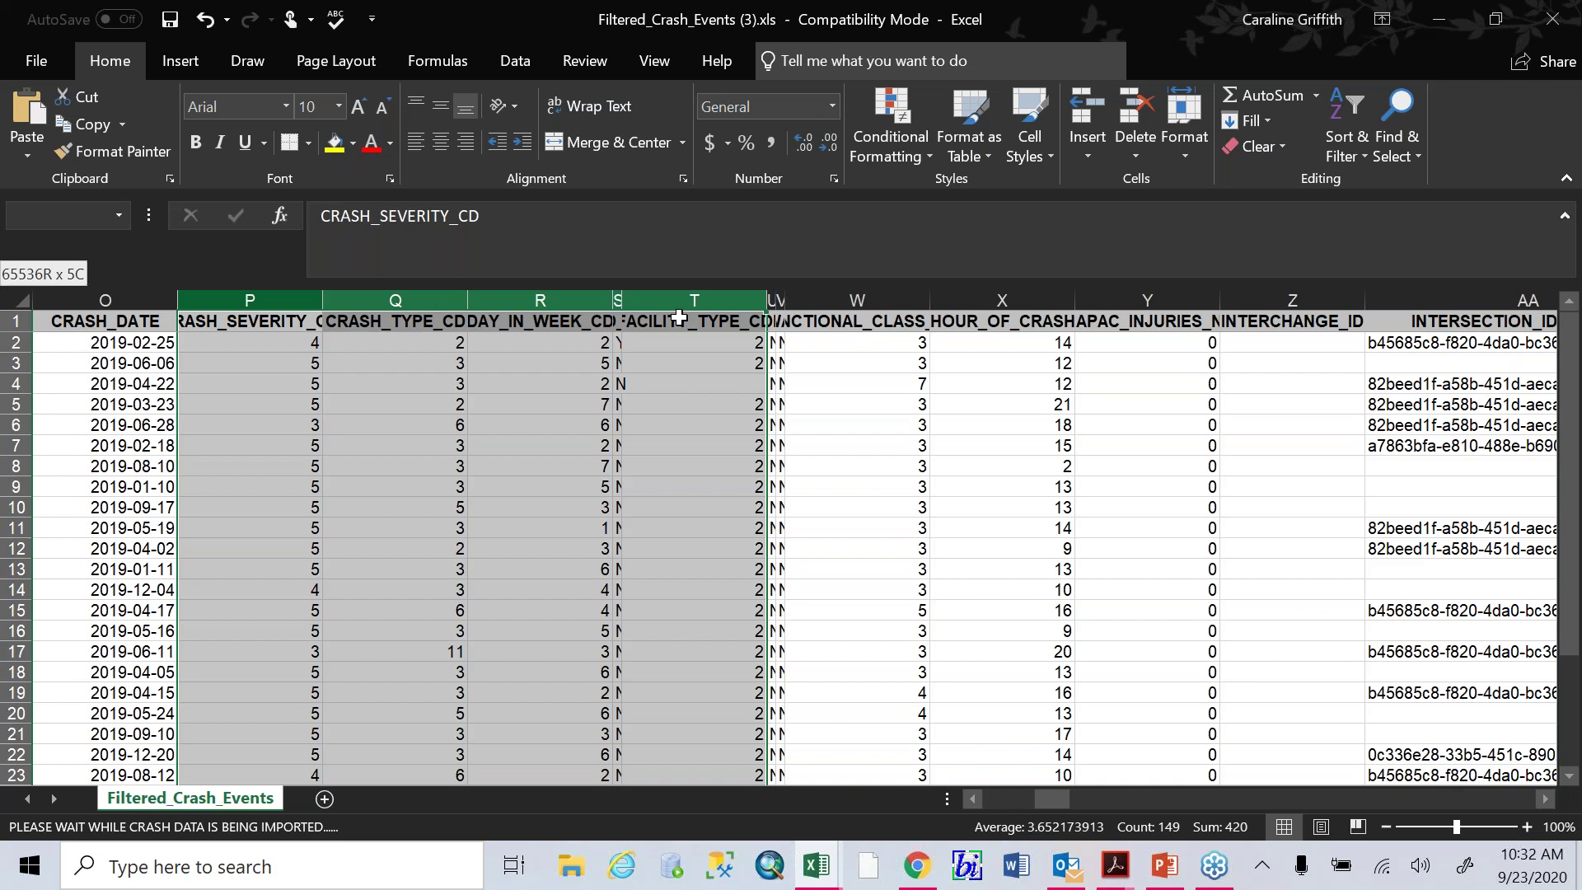
left_click_drag(678, 317, 679, 317)
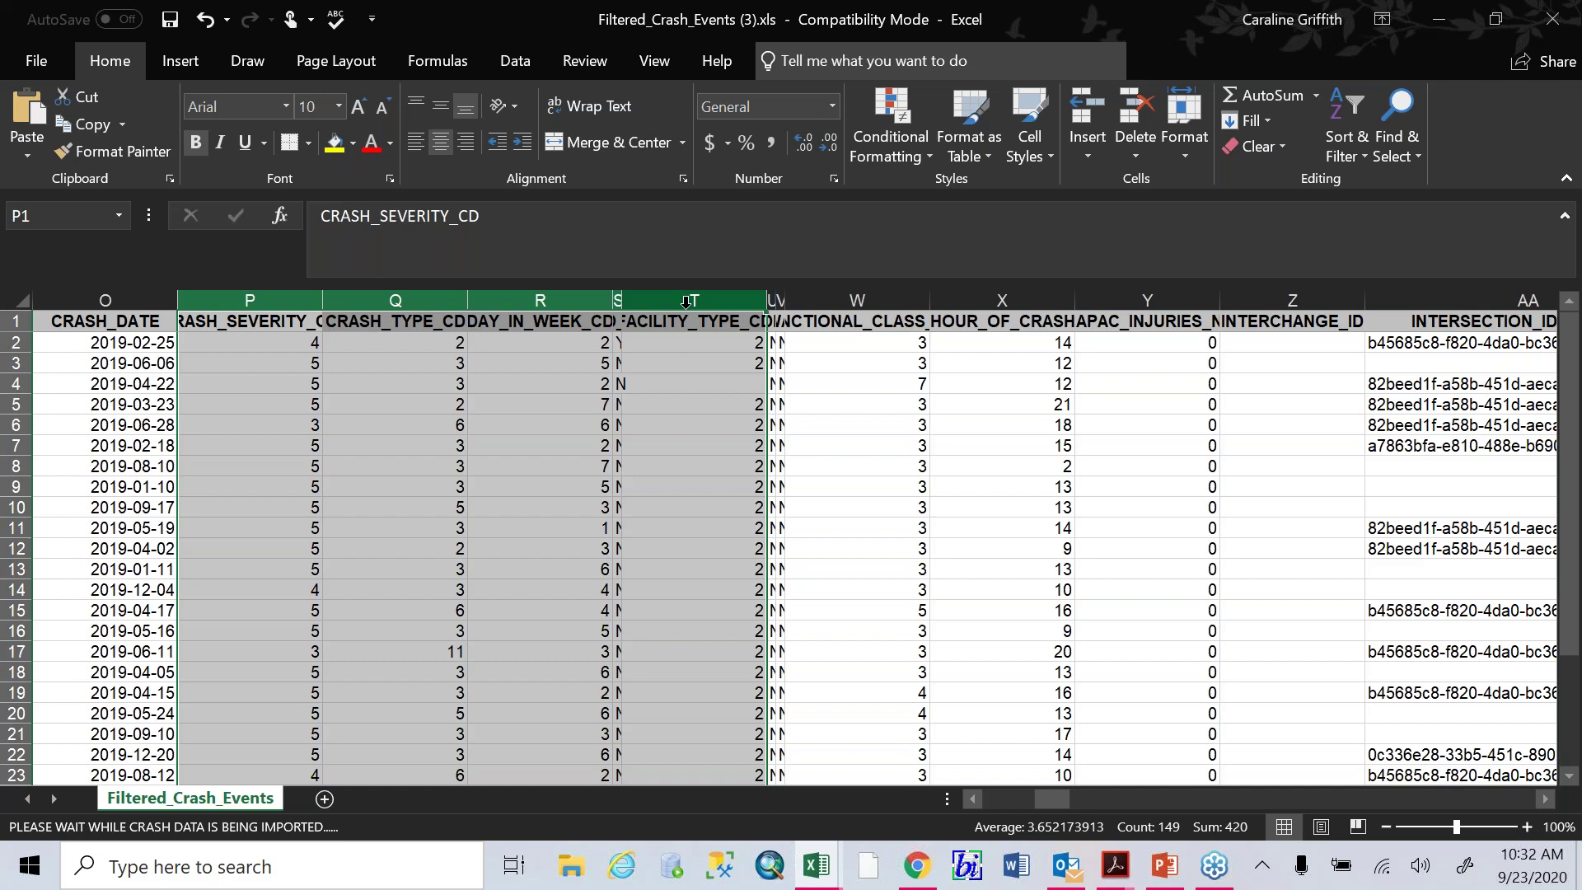
left_click(265, 340)
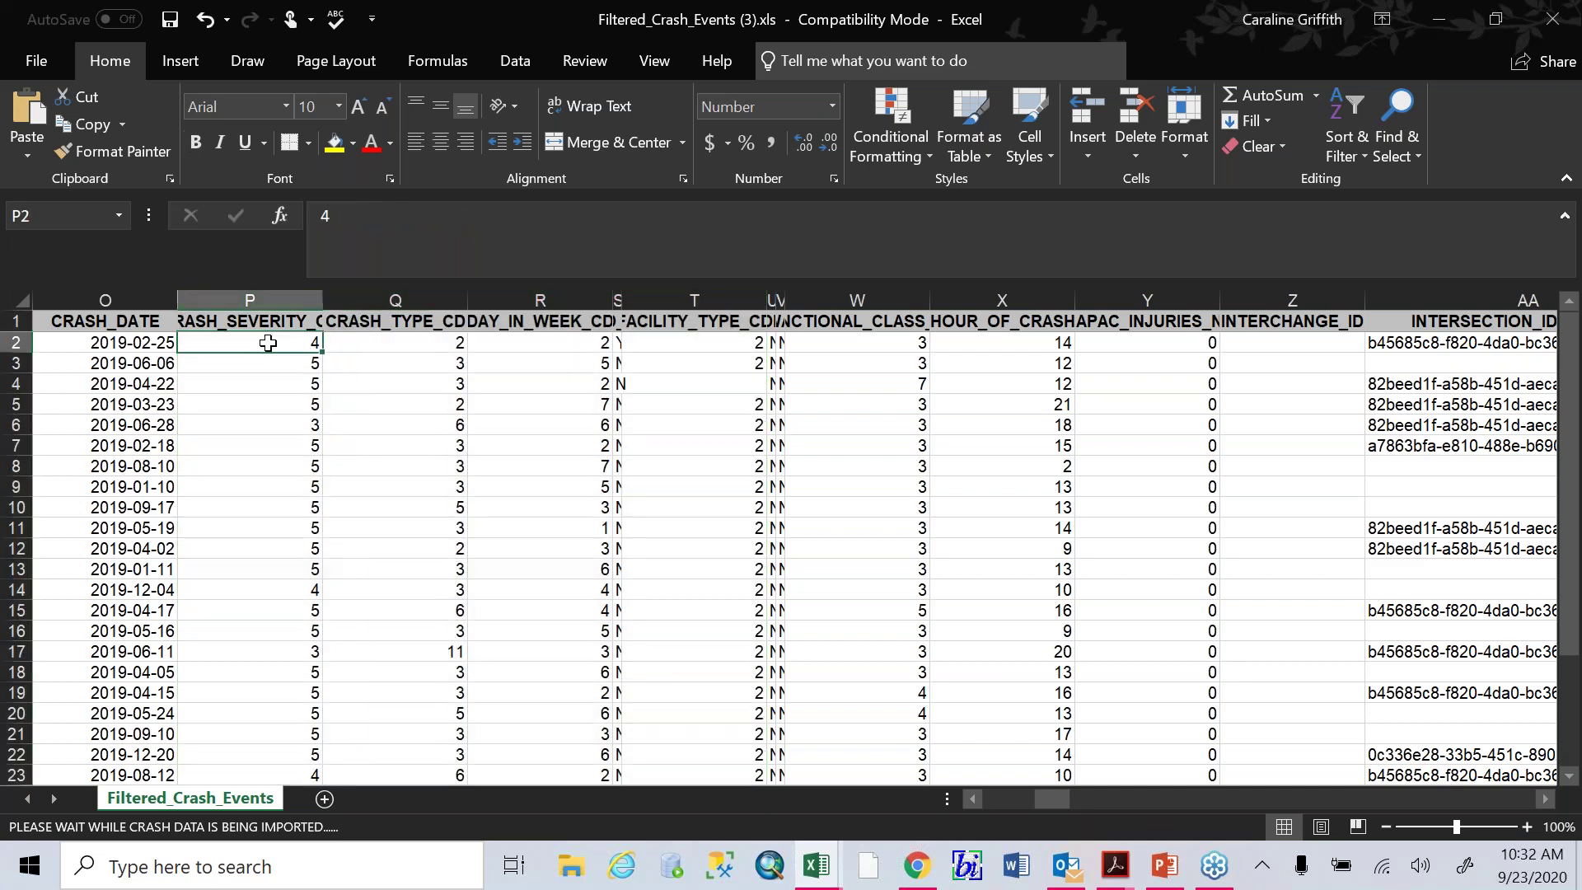
left_click_drag(1014, 816, 988, 807)
left_click(88, 322)
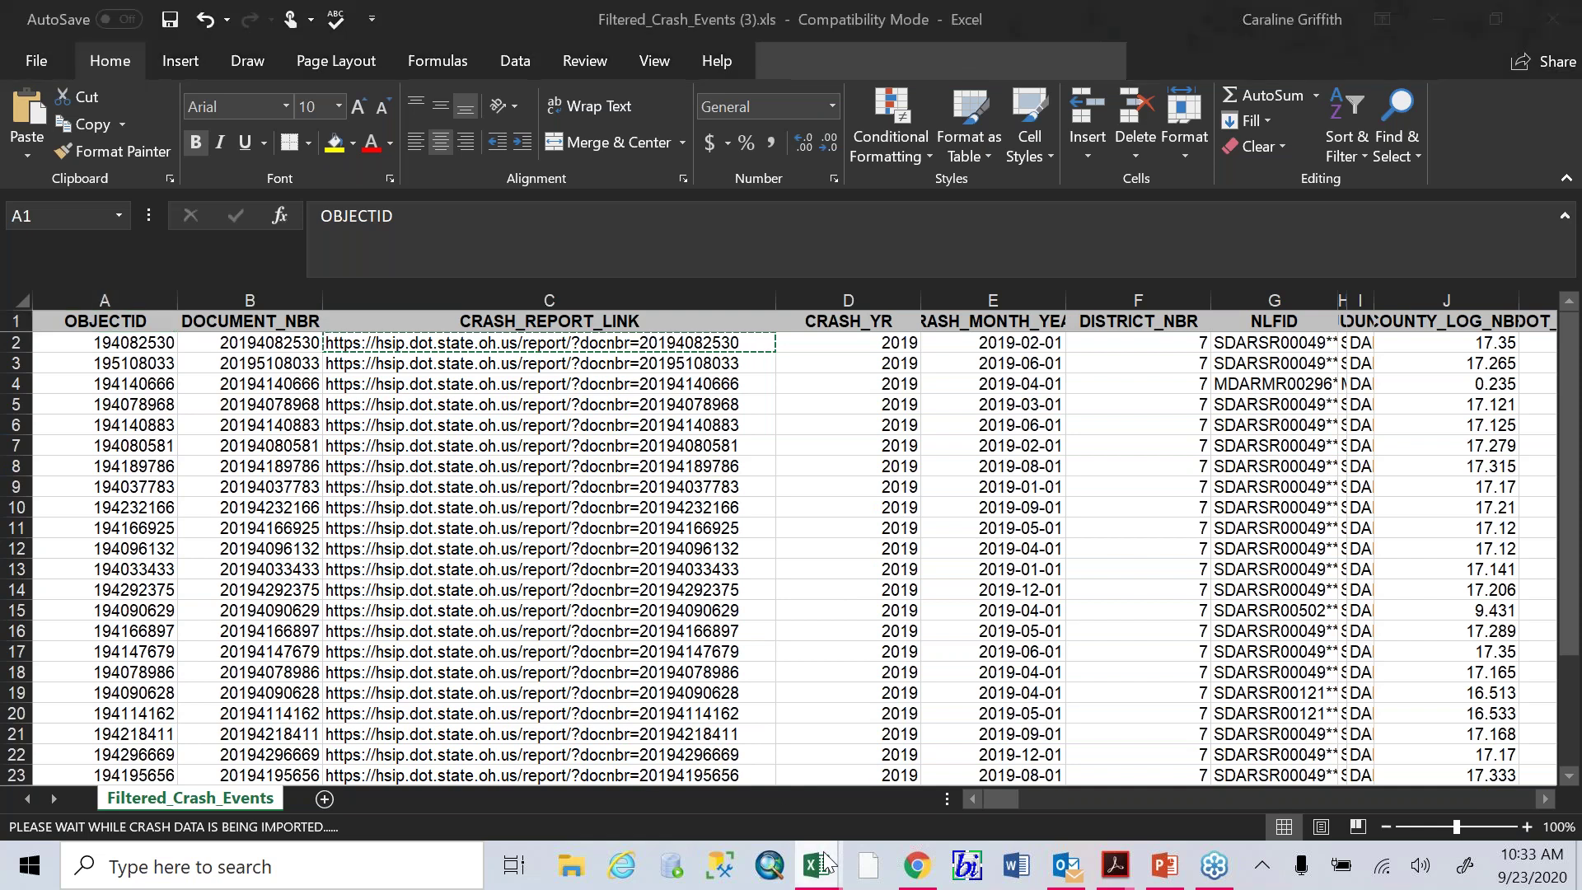
Switch to GCAT in Chrome, download the CAM Tool (Excel) workbook and open it in Excel with its active content enabled
mouse_move(826, 864)
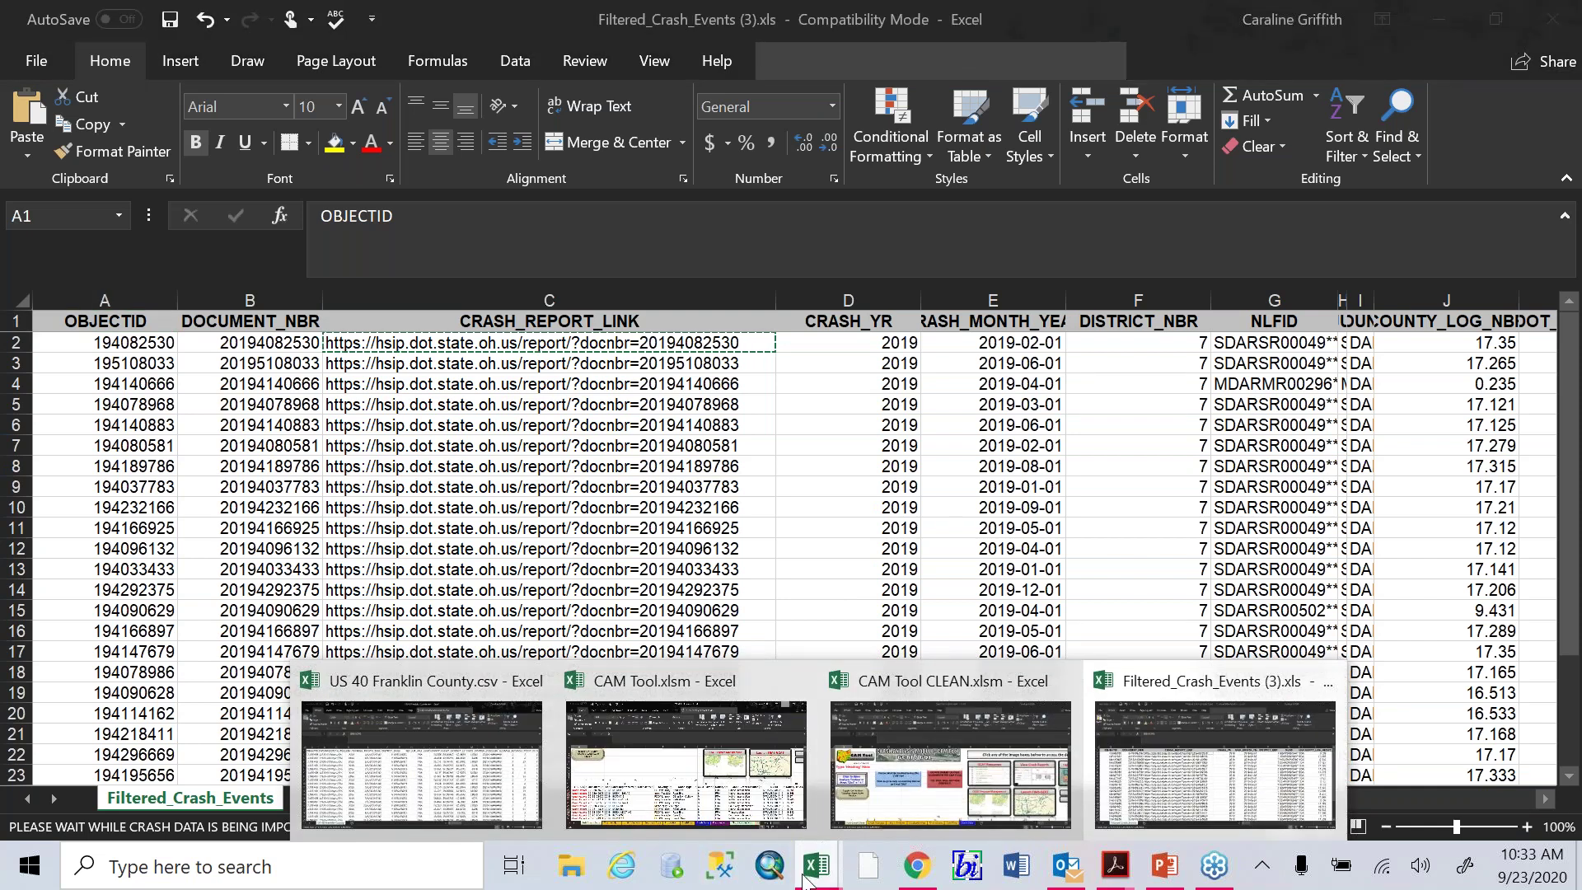
left_click(917, 865)
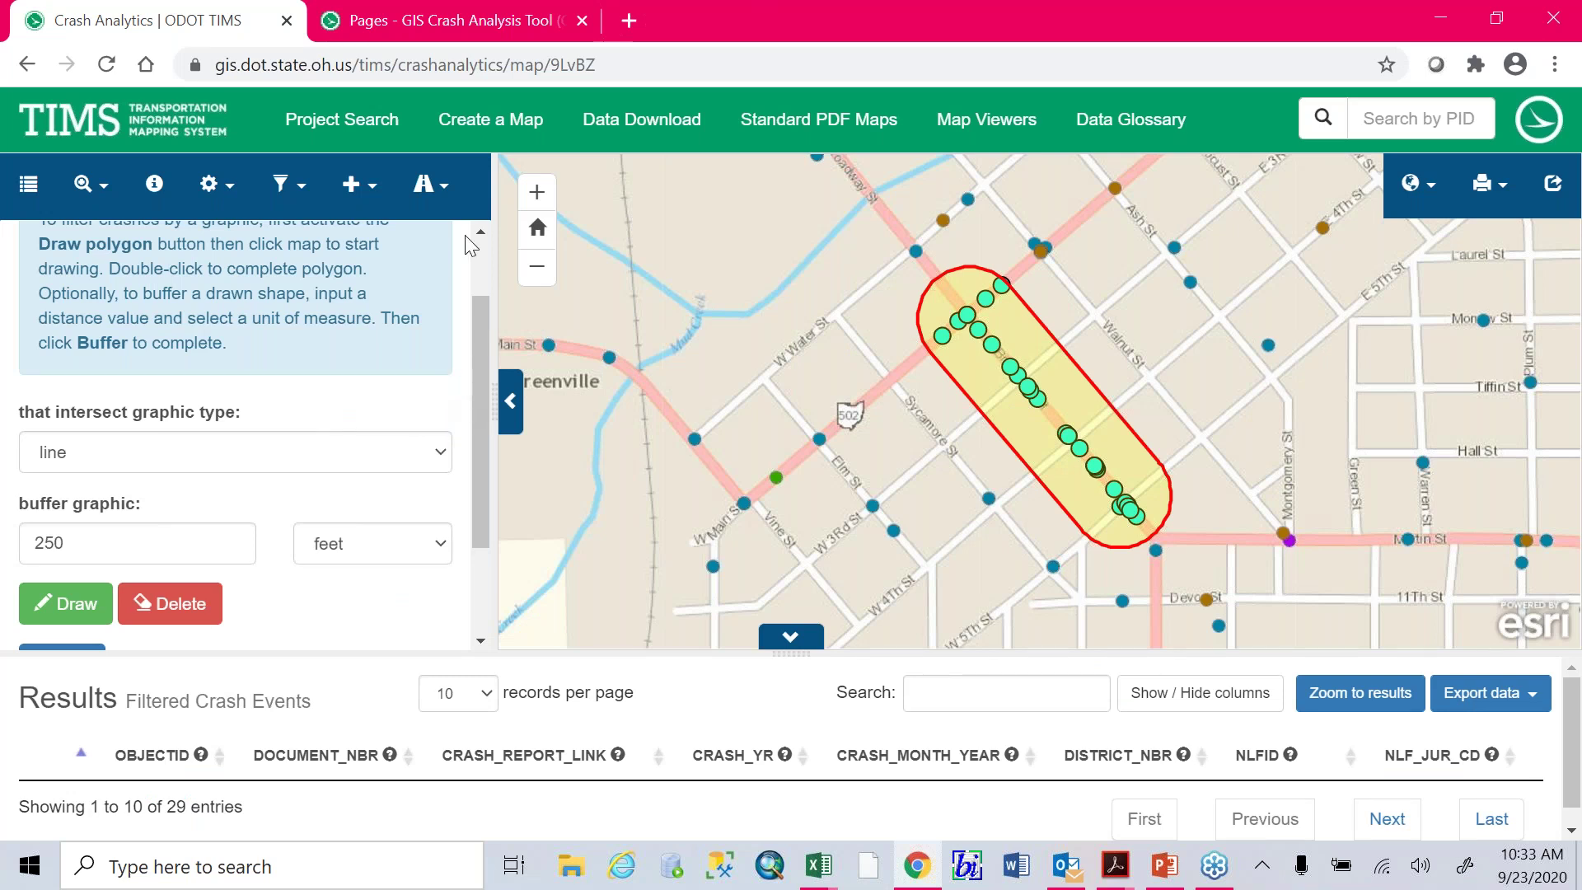
left_click(449, 193)
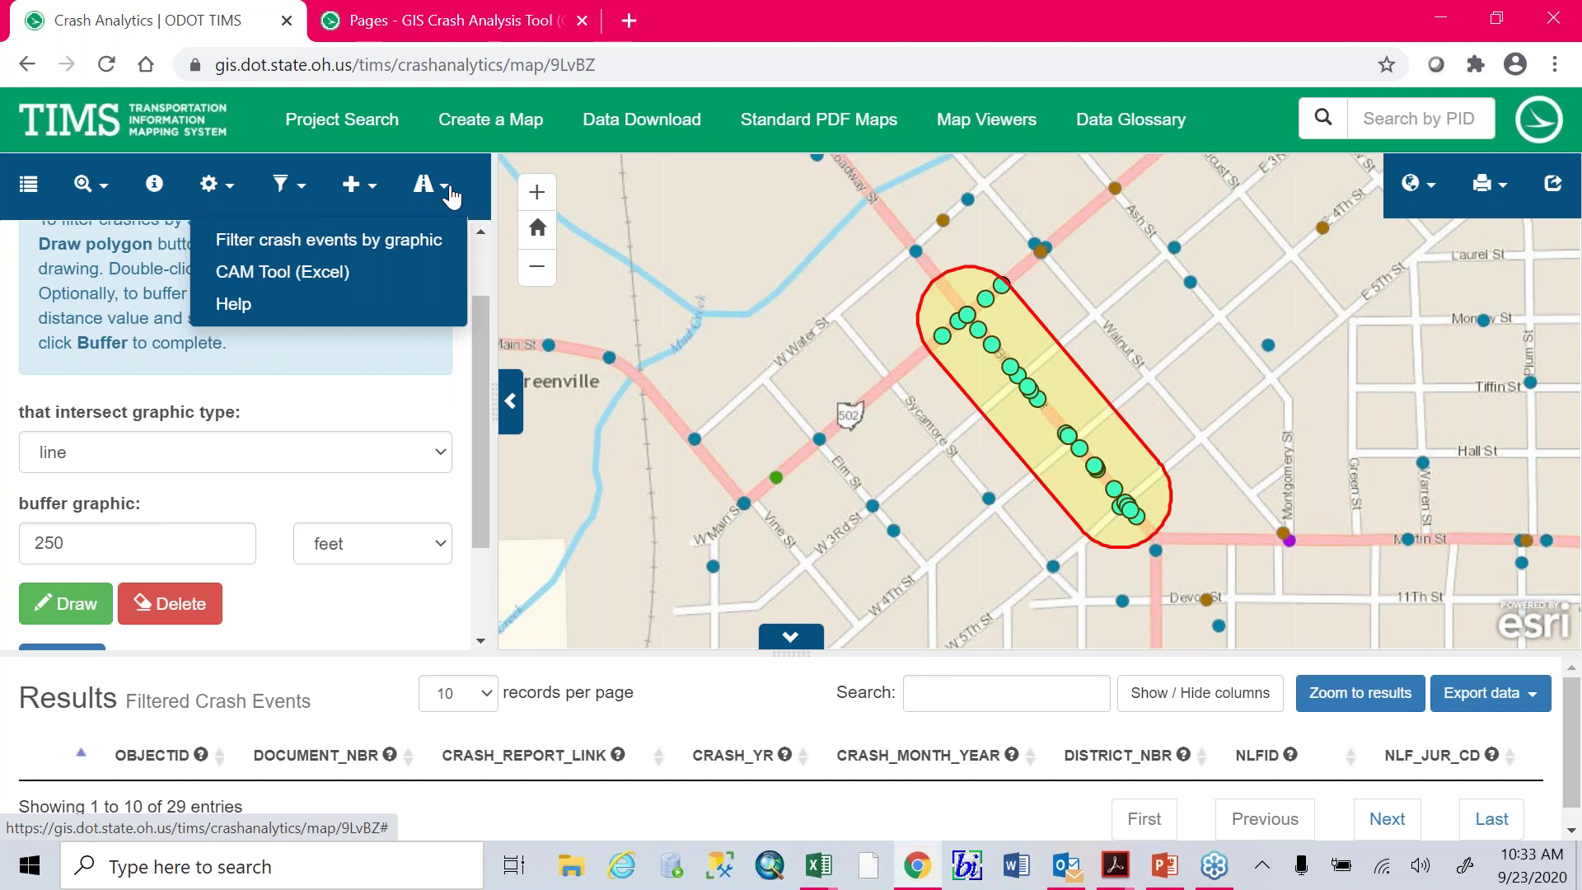
left_click(340, 272)
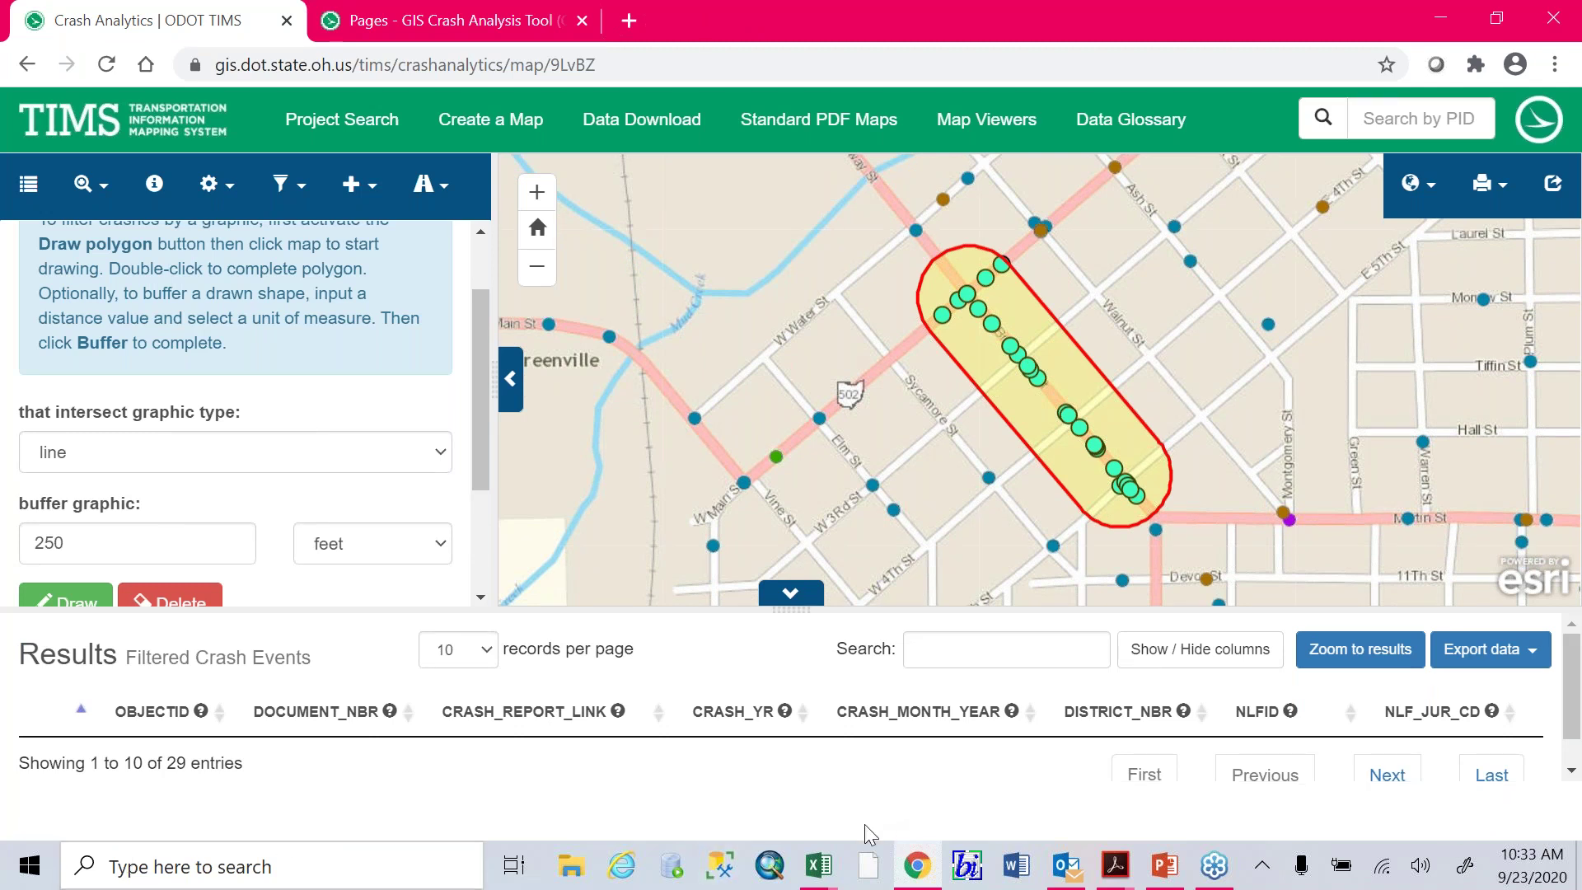
mouse_move(816, 865)
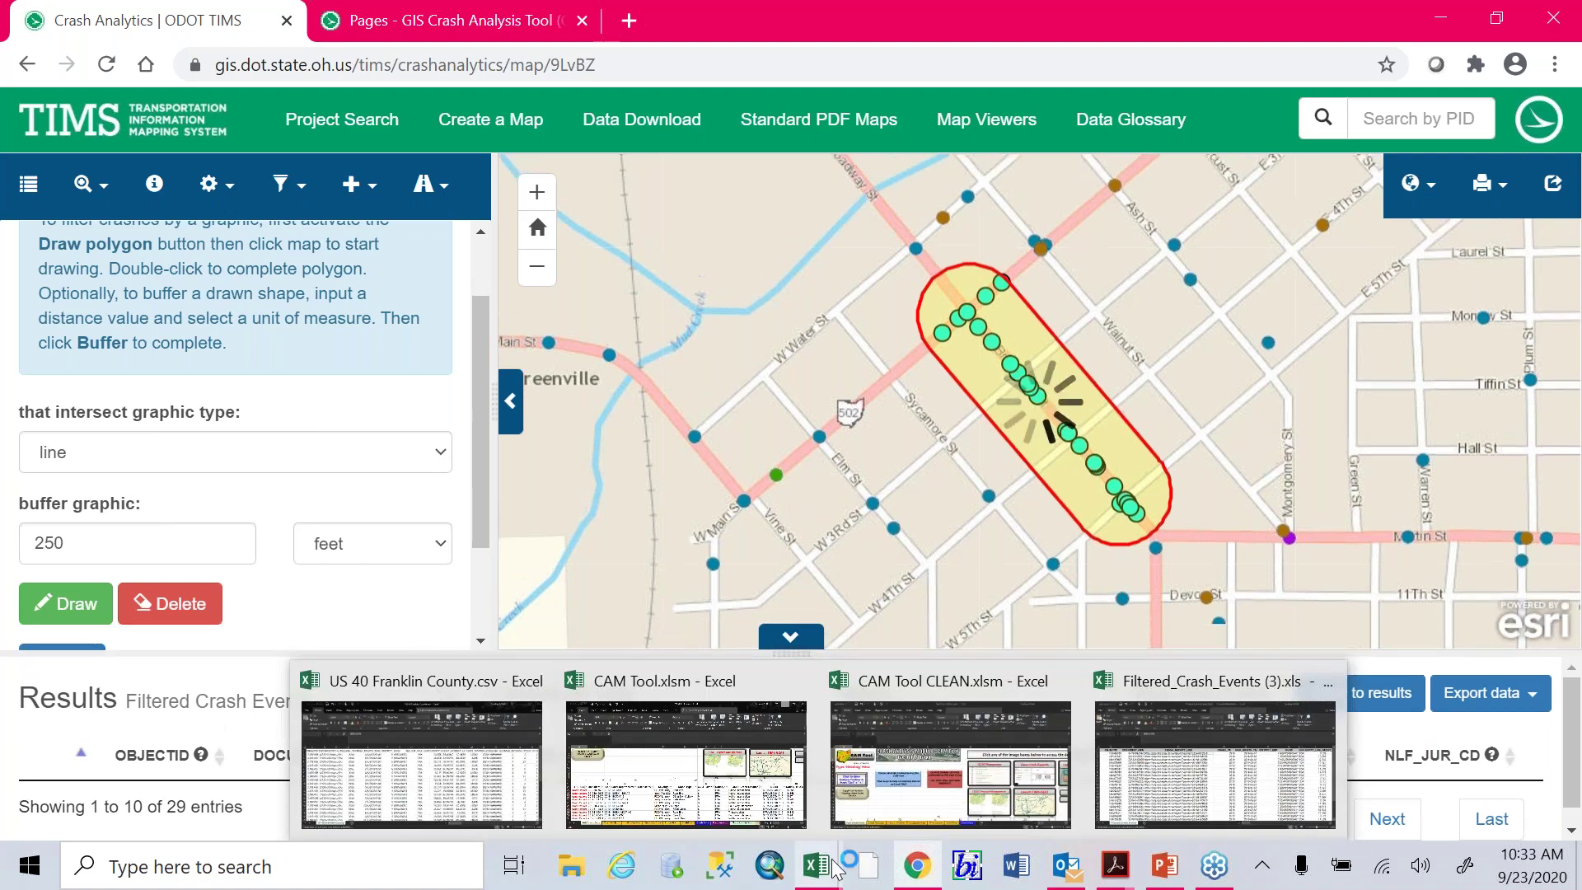
left_click(1215, 764)
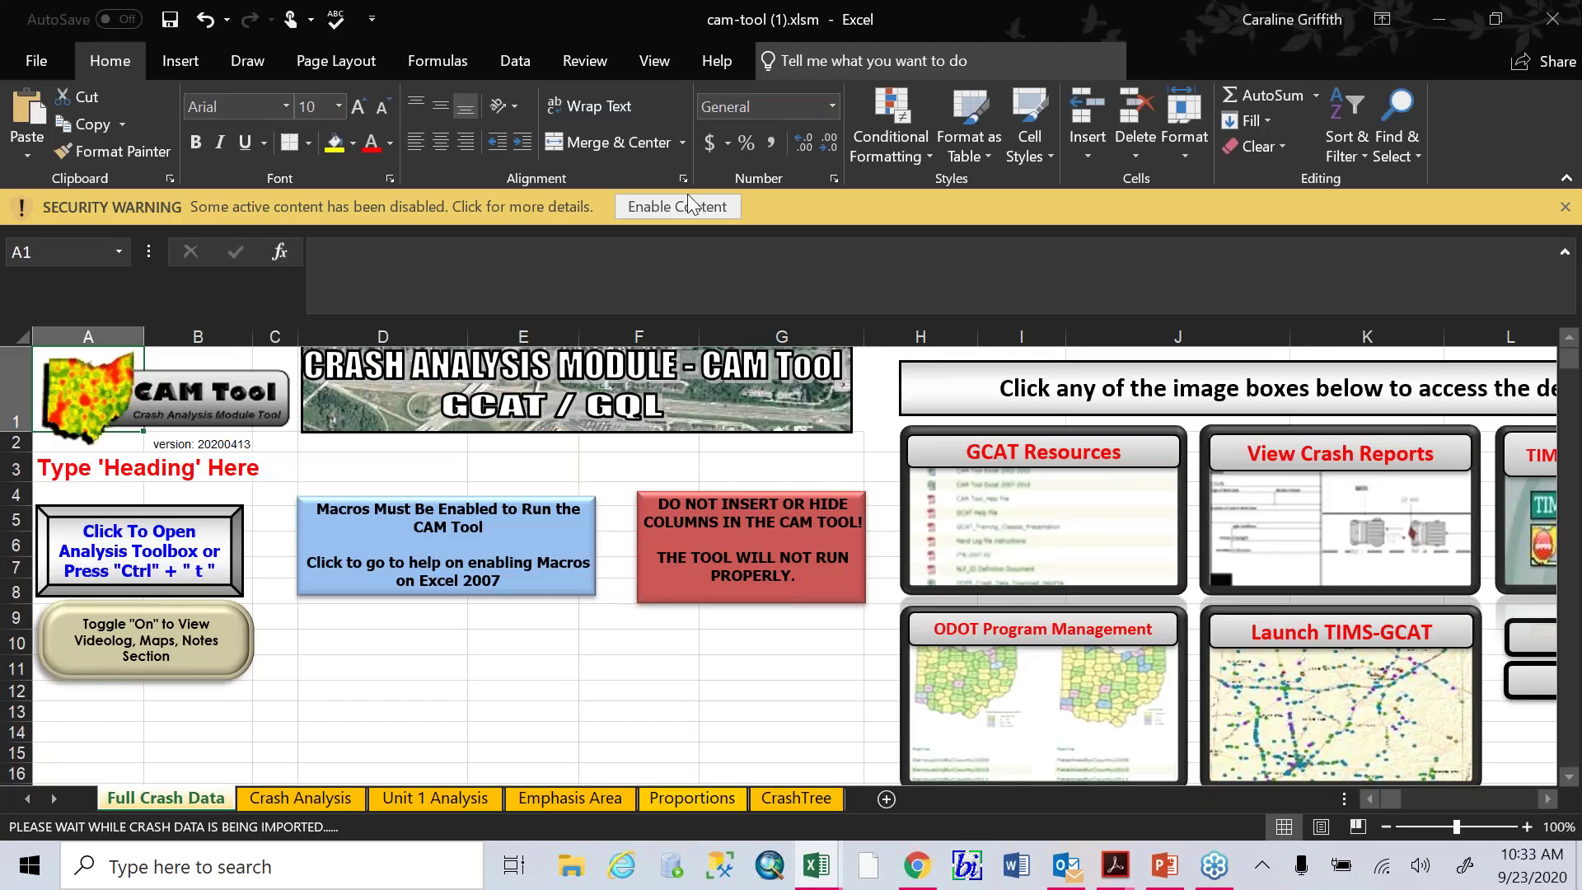
left_click(690, 205)
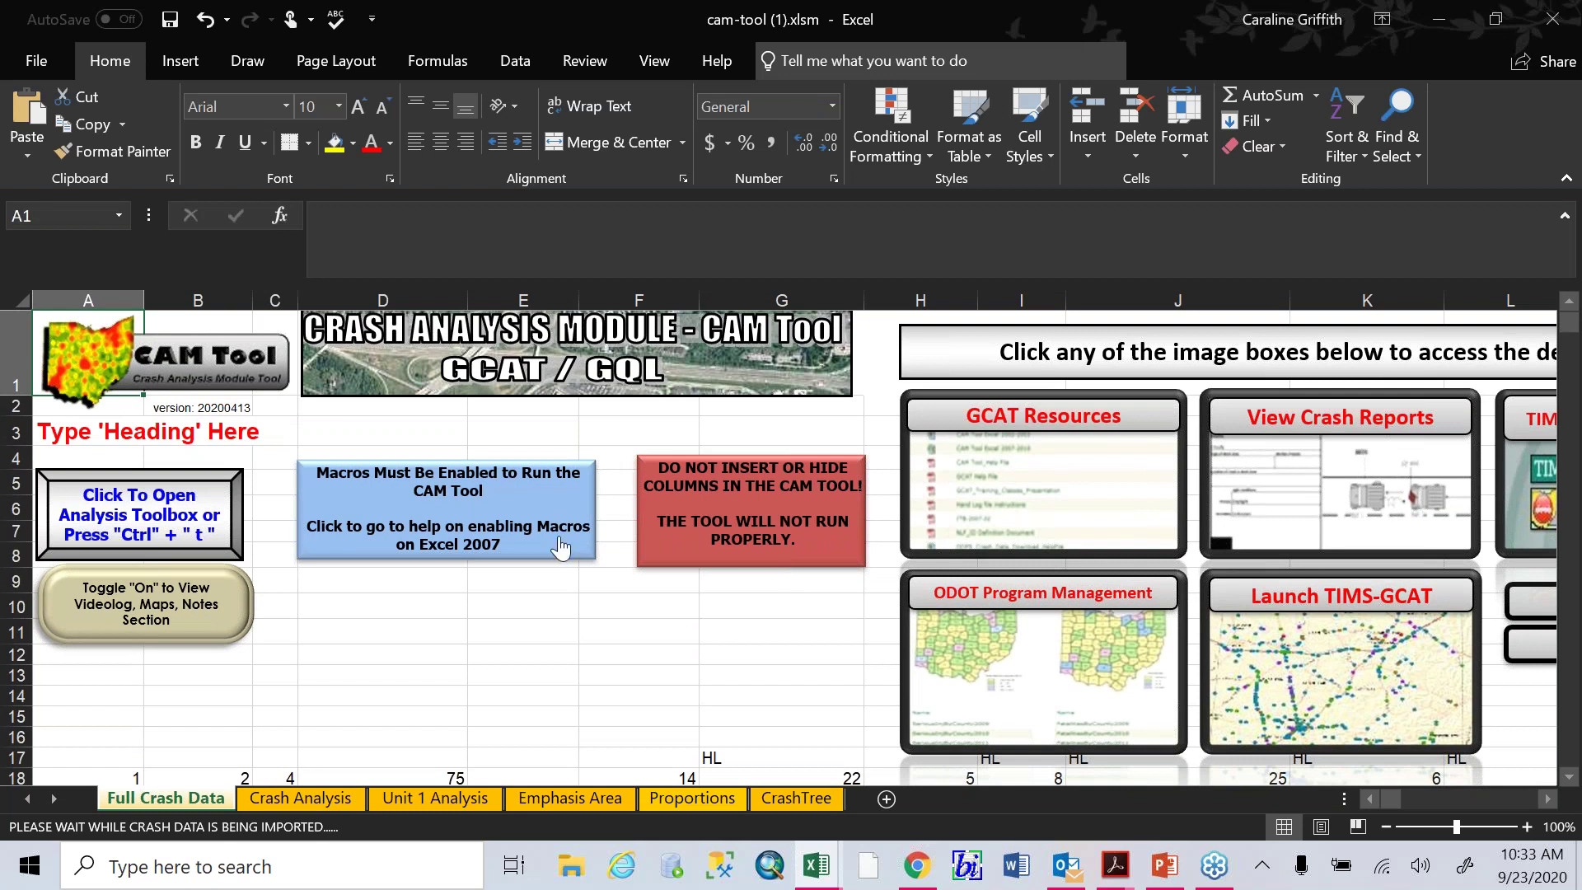
Close the cam-tool (1).xlsm workbook without saving and switch to the CAM Tool CLEAN.xlsm workbook
scroll(548, 545, "down", 2)
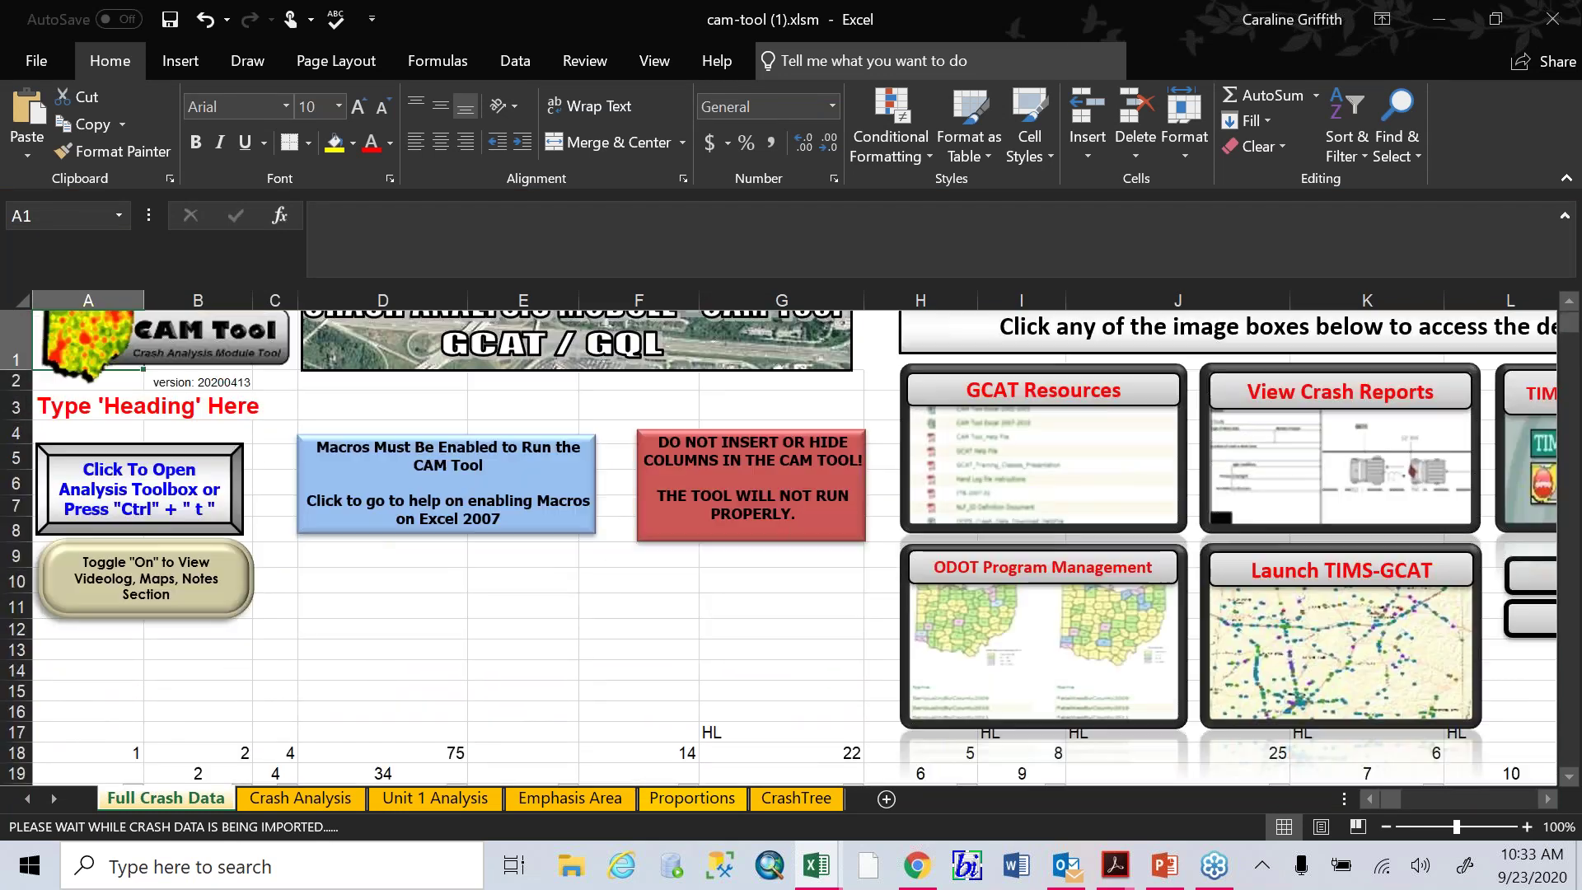
left_click(1552, 18)
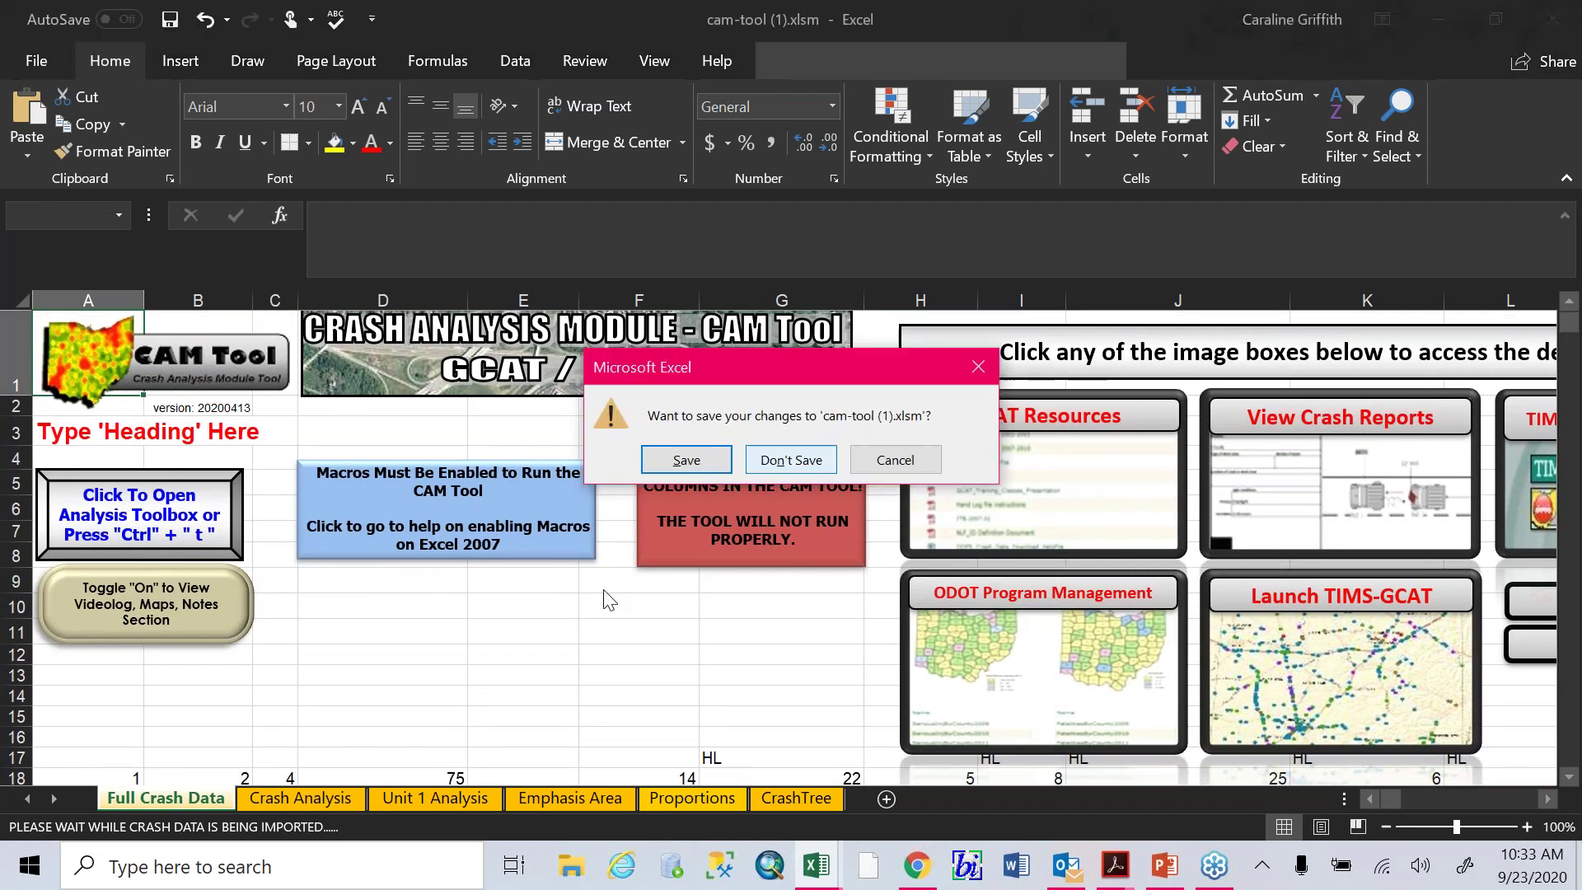
left_click(765, 452)
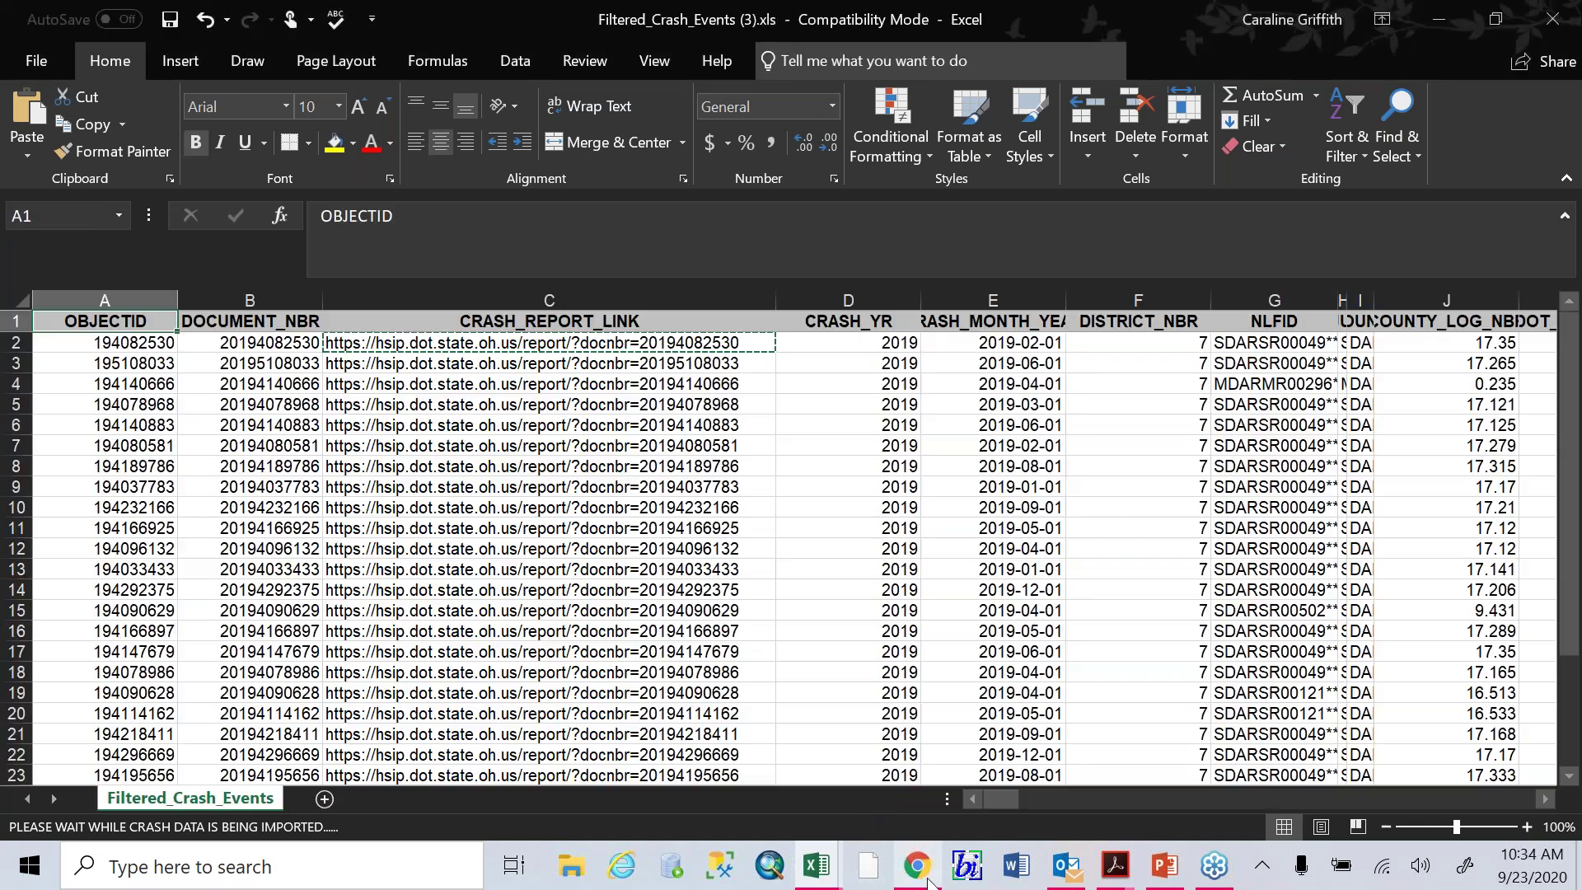
mouse_move(815, 865)
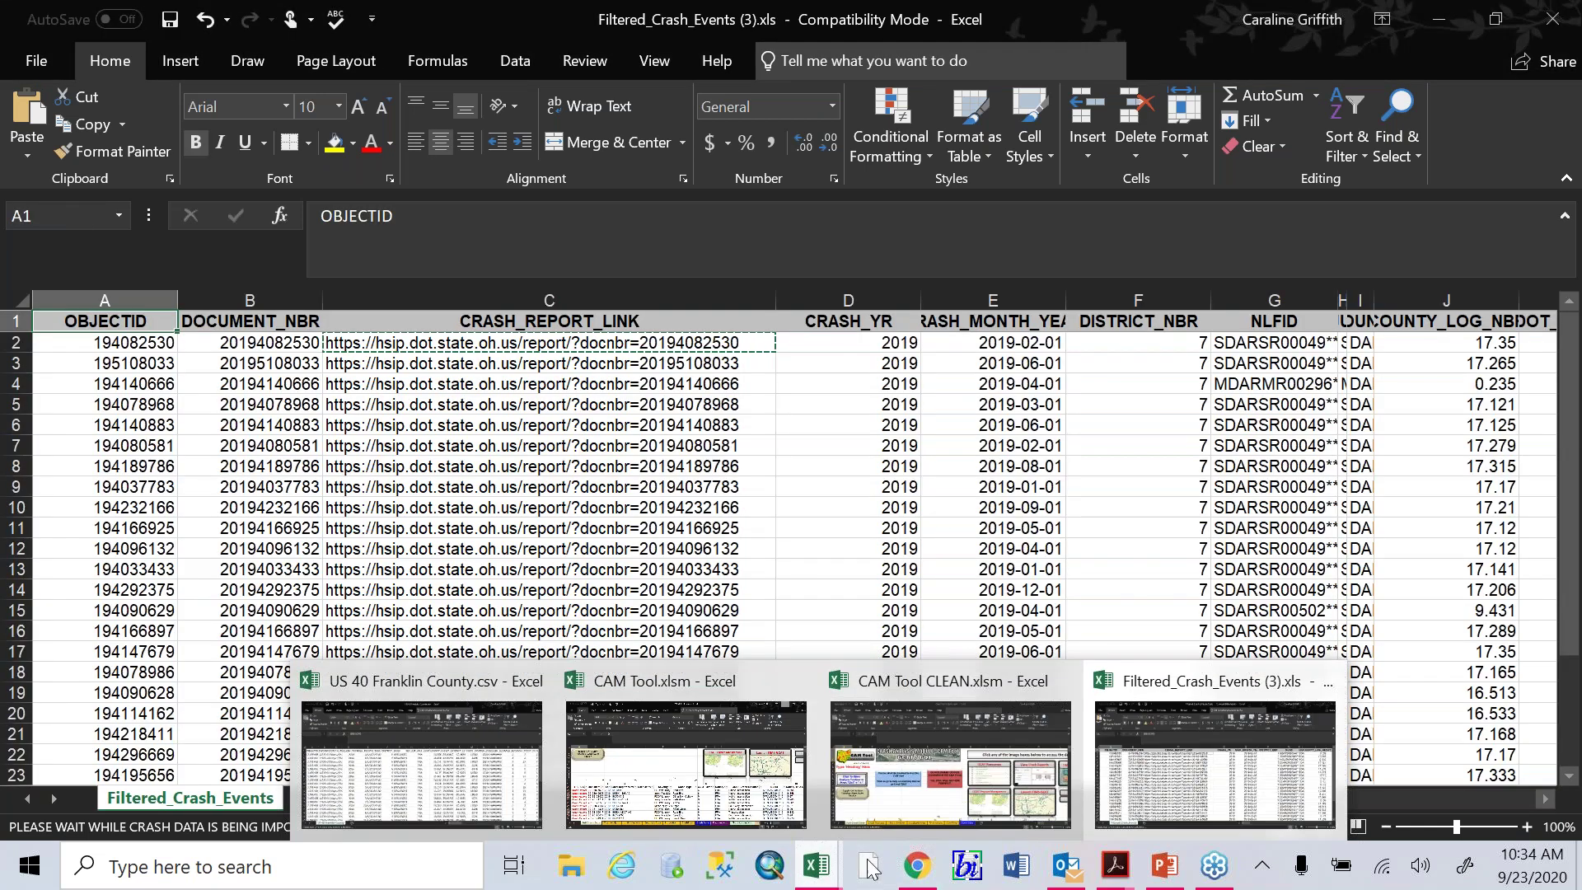
left_click(947, 708)
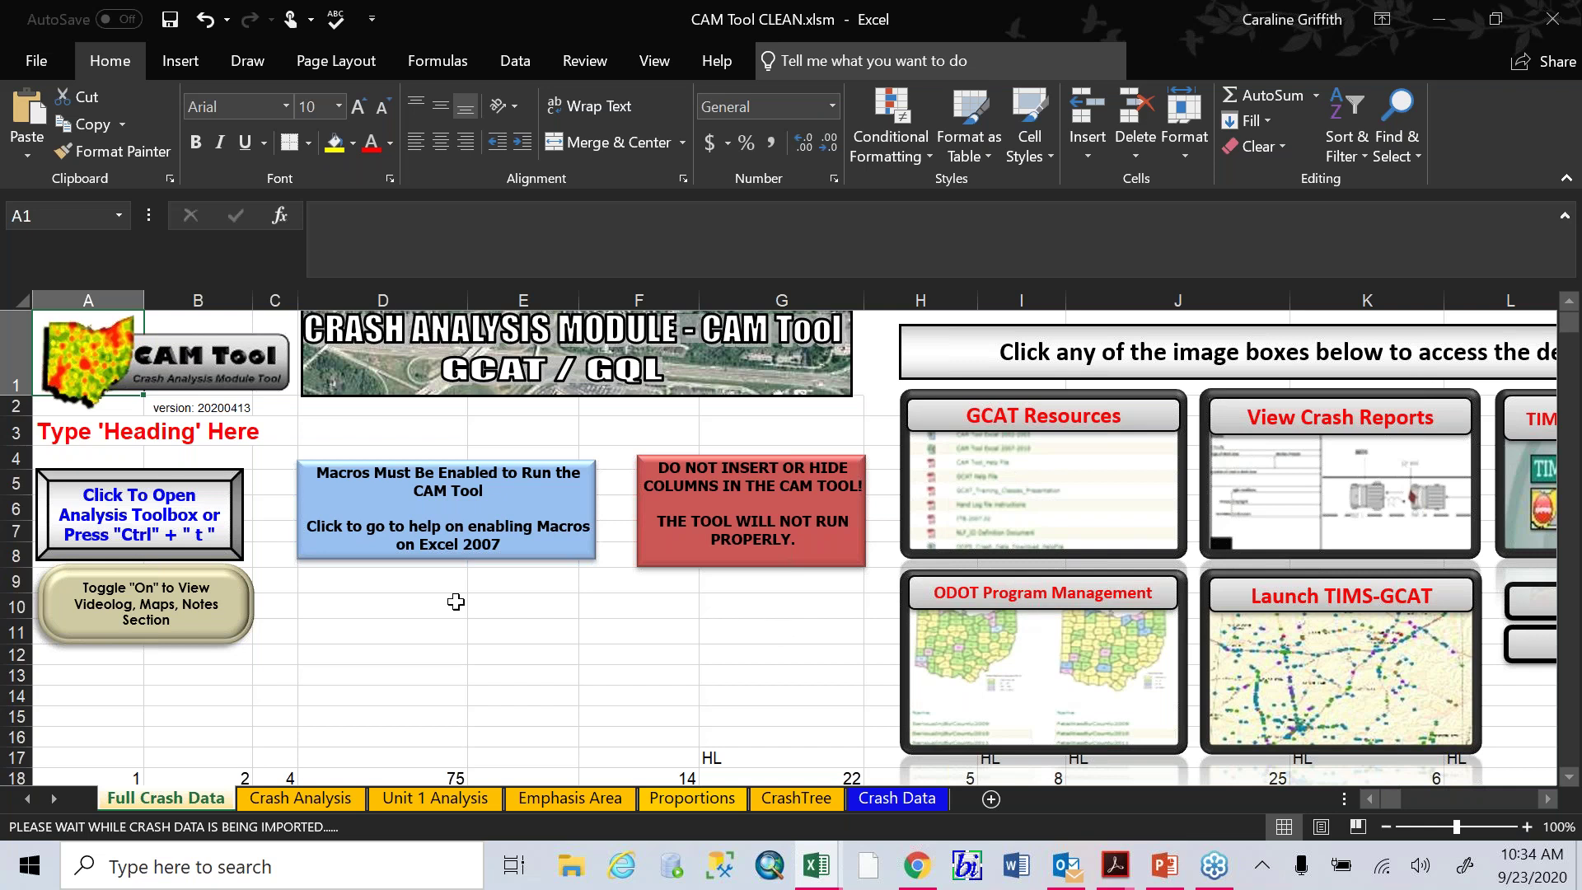
Import US 40 Franklin County.csv as the TIMS - GCAT export through the CAM Tool analysis toolbox, and close the toolbox
left_click(198, 542)
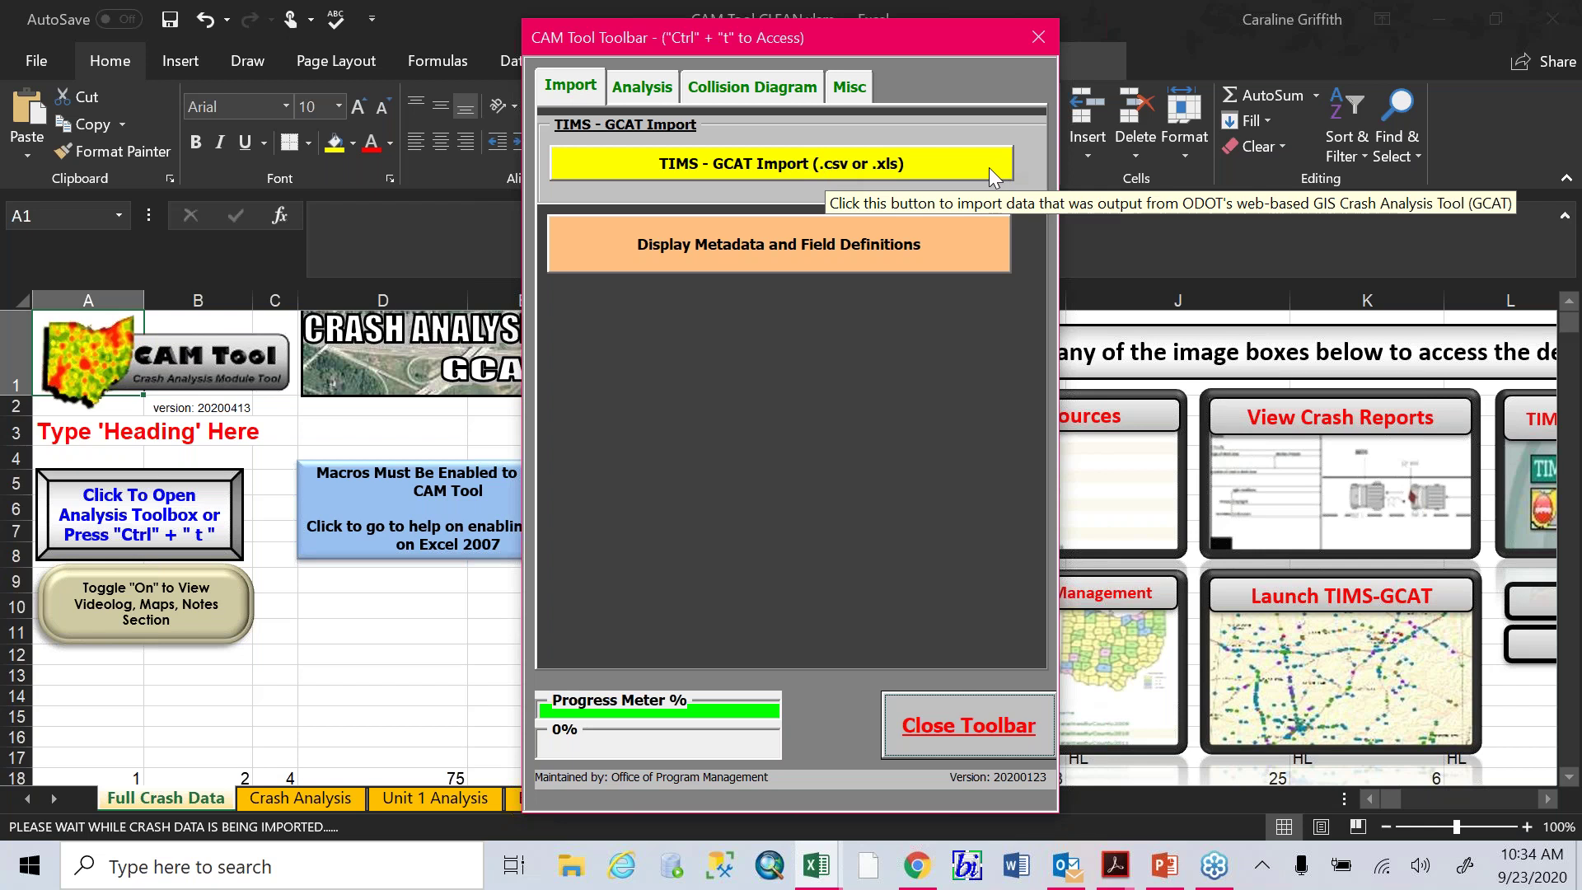
left_click(952, 165)
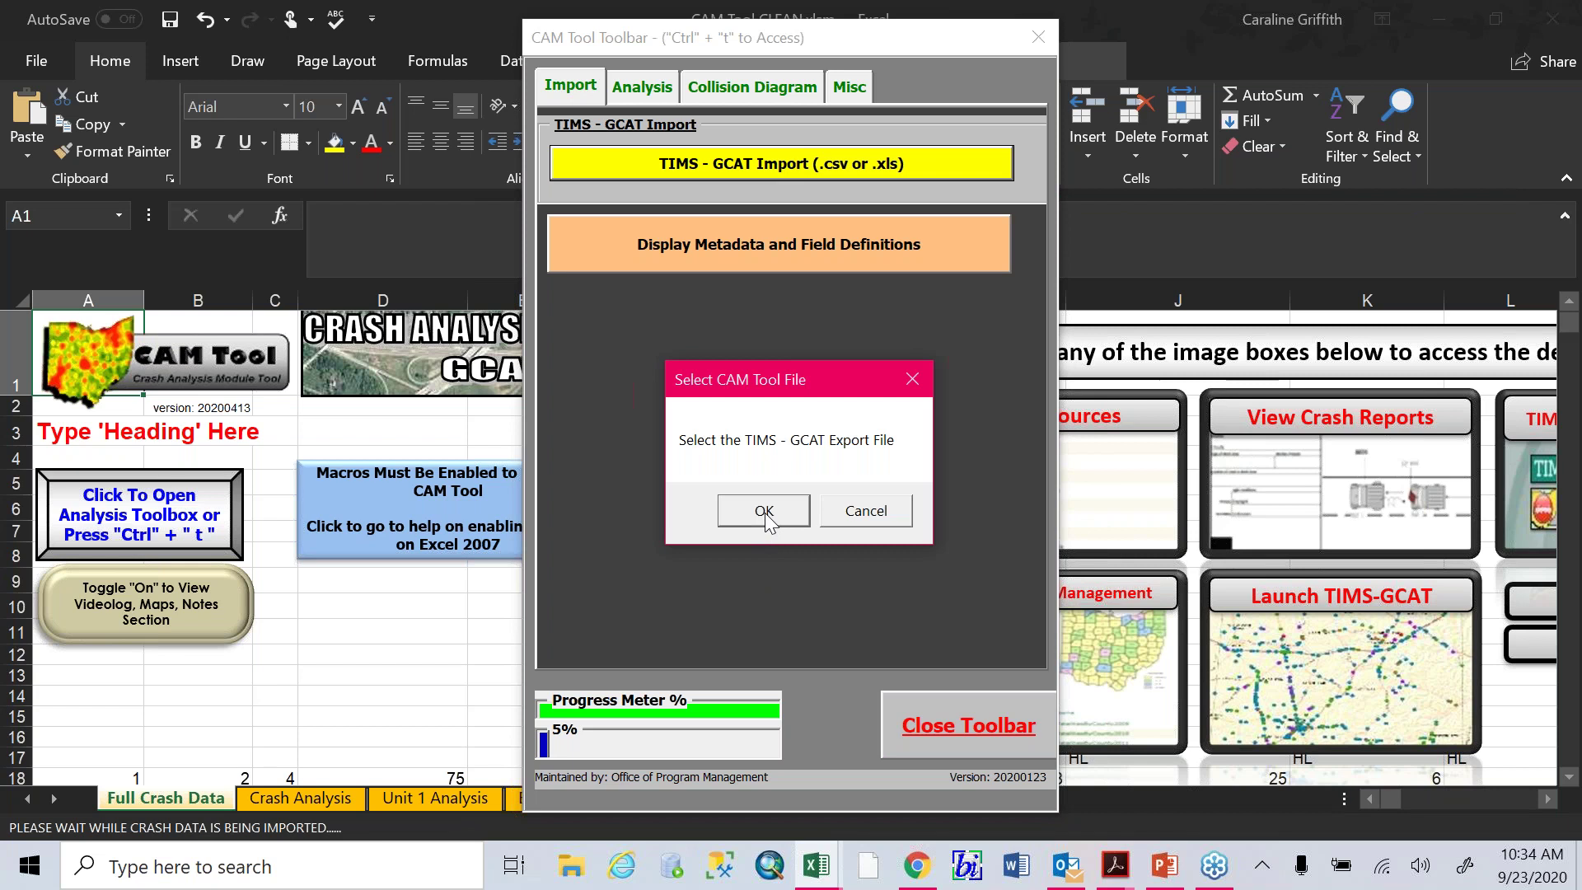
left_click(765, 511)
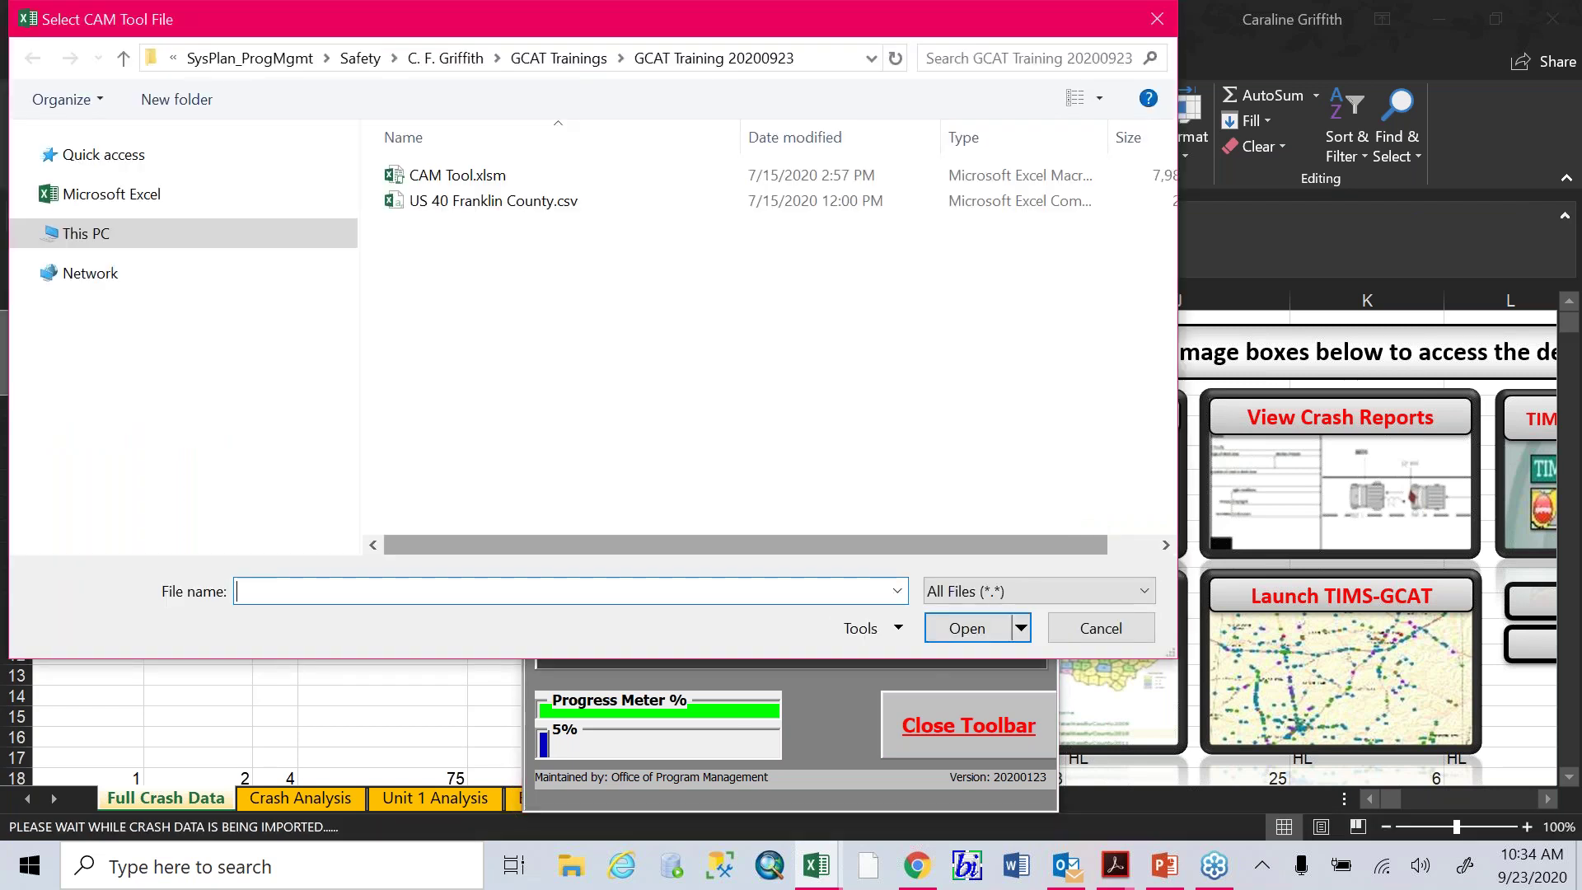
left_click(541, 216)
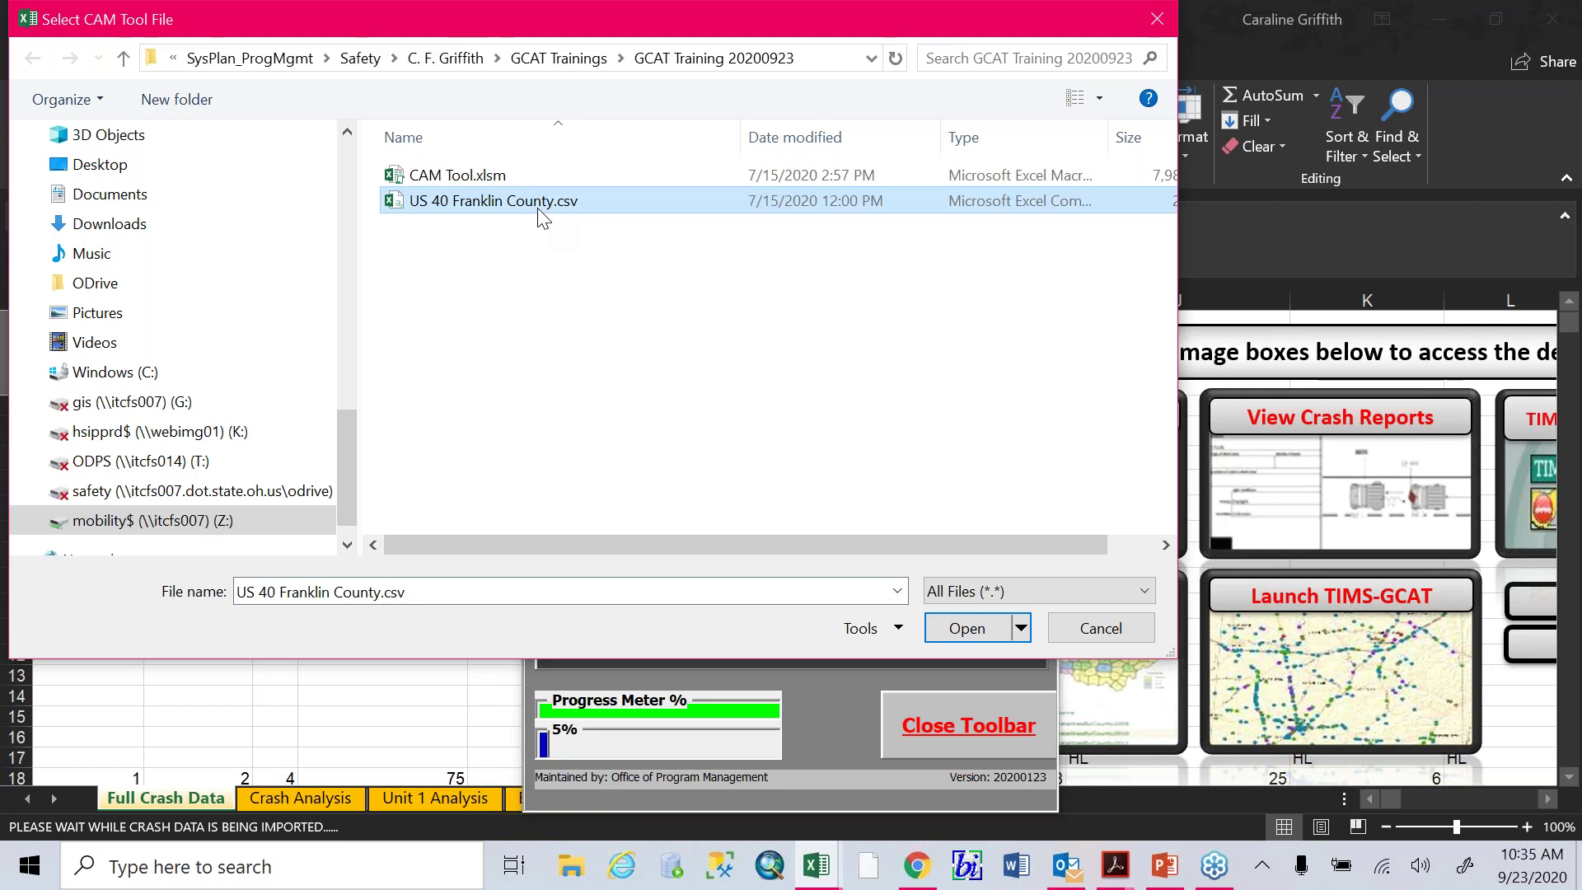
left_click(963, 626)
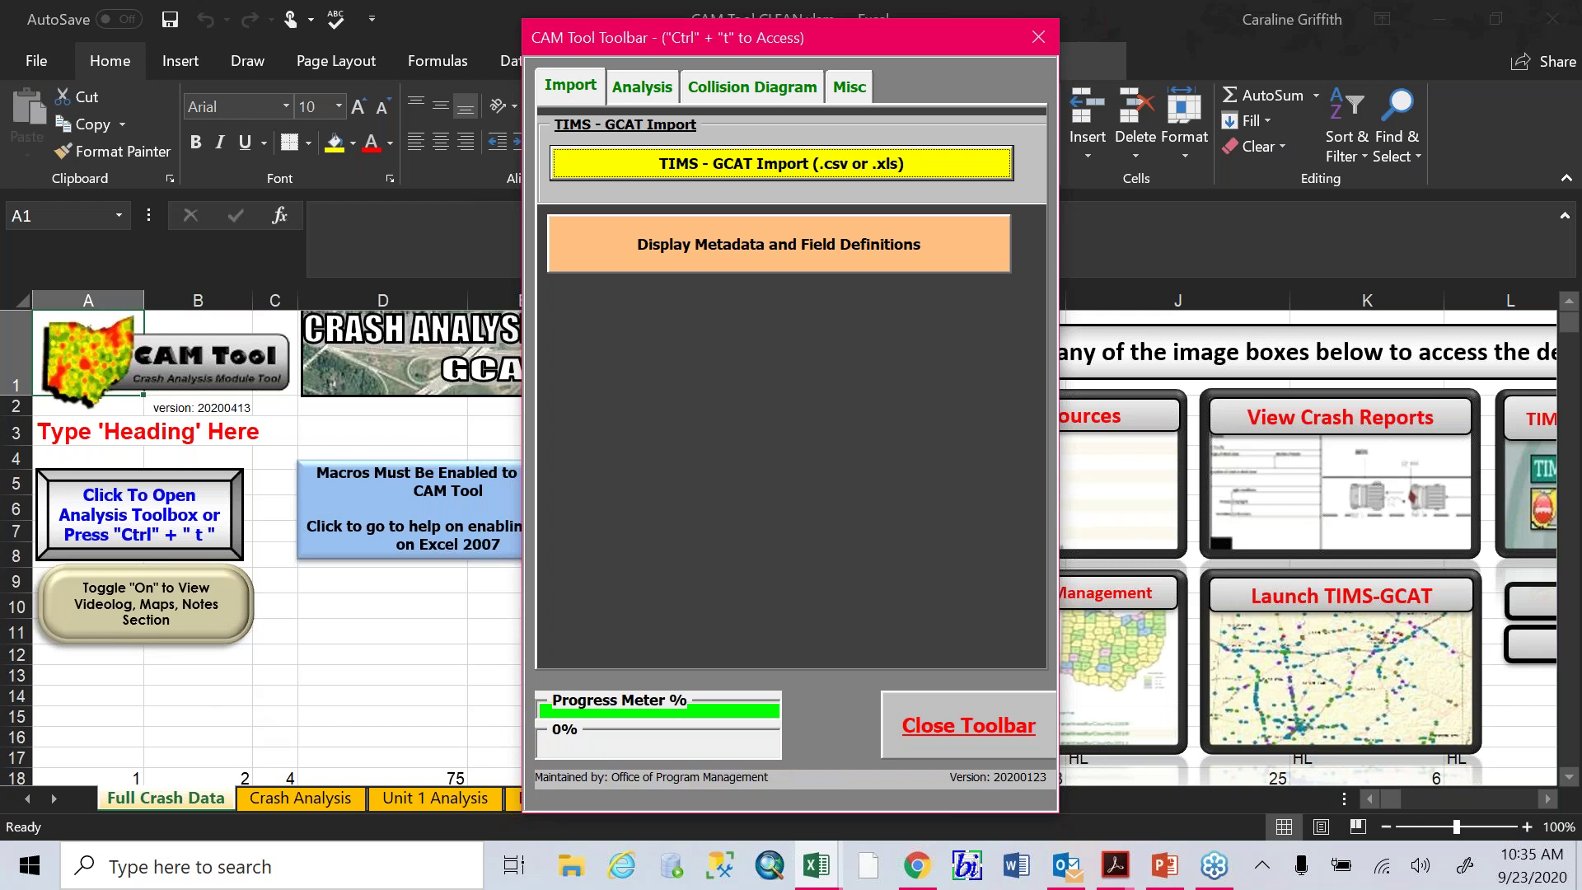
left_click(1040, 37)
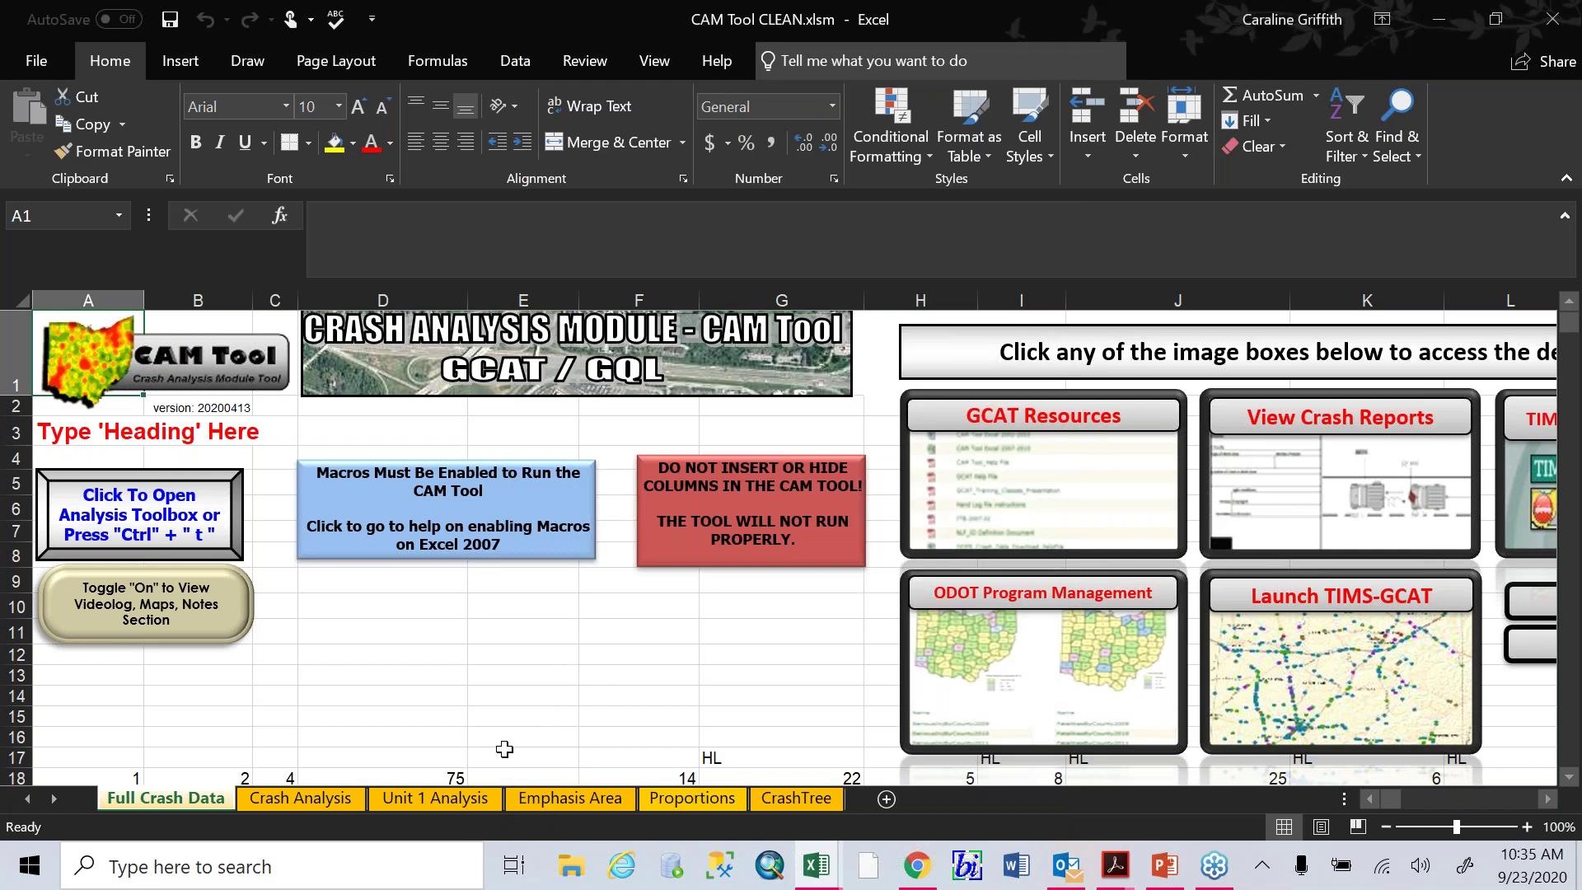
Examine the imported records on the Full Crash Data sheet, including crash type and crash location, and return to the sheet's header area
scroll(536, 715, "down", 6)
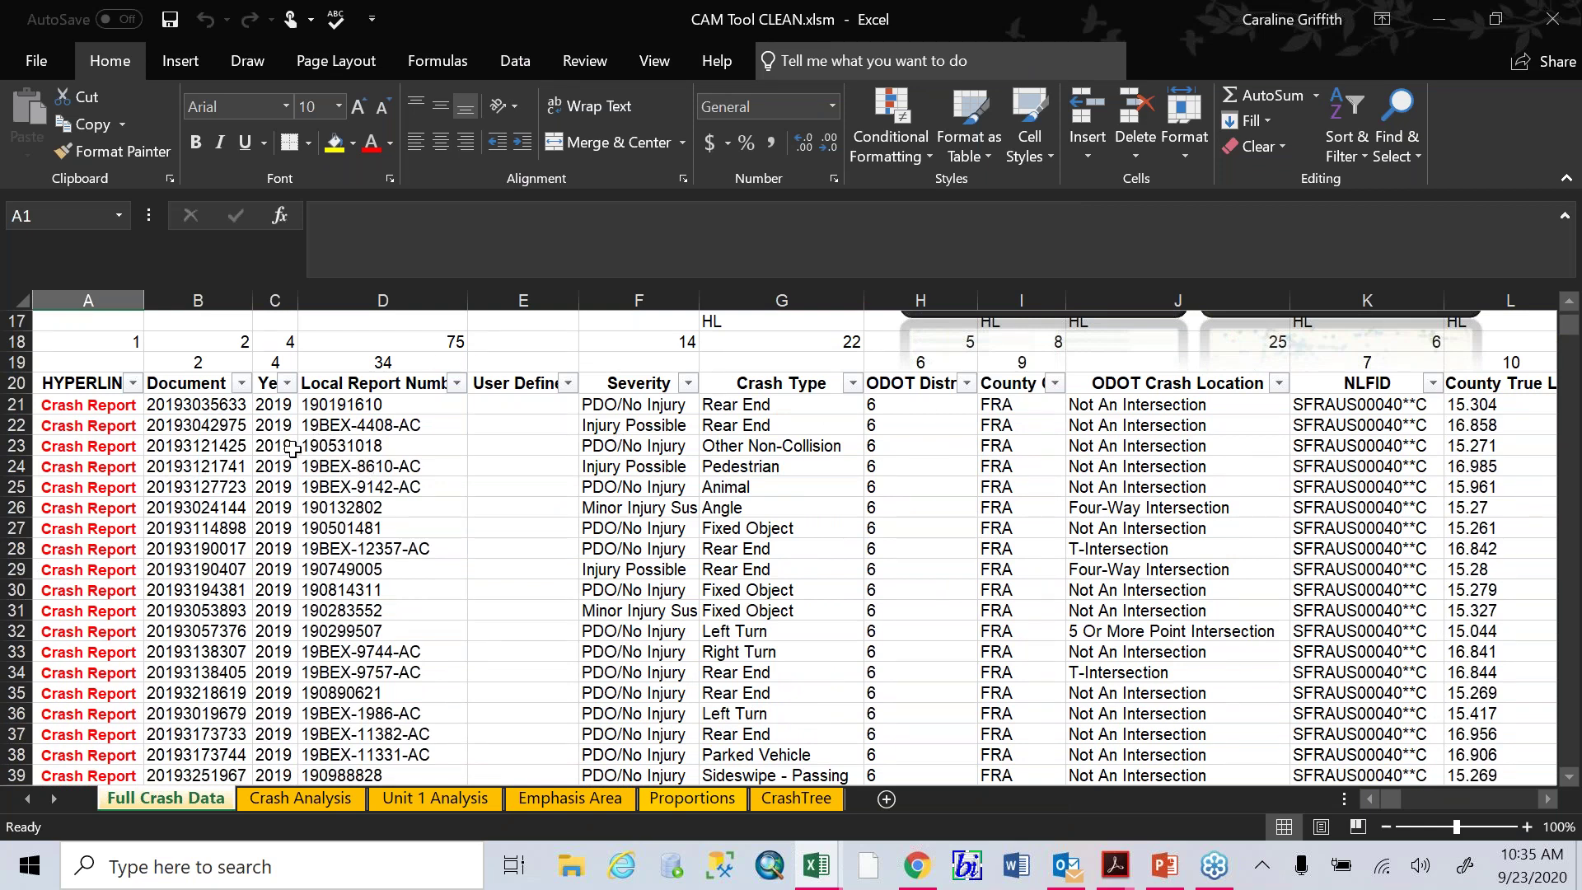
left_click(732, 406)
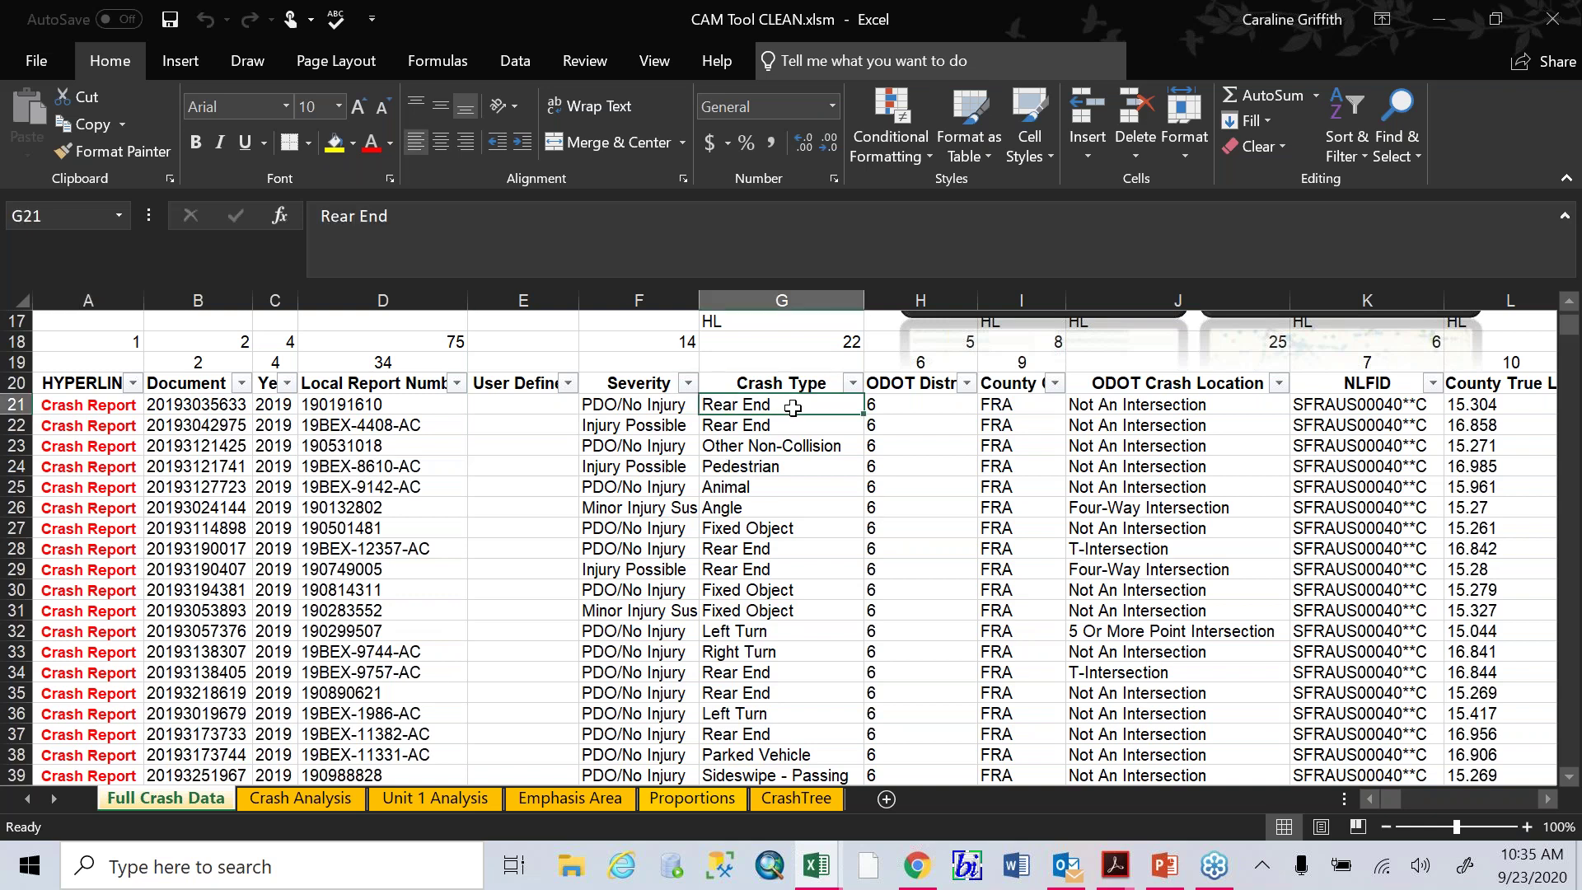
left_click(1080, 406)
left_click(805, 506)
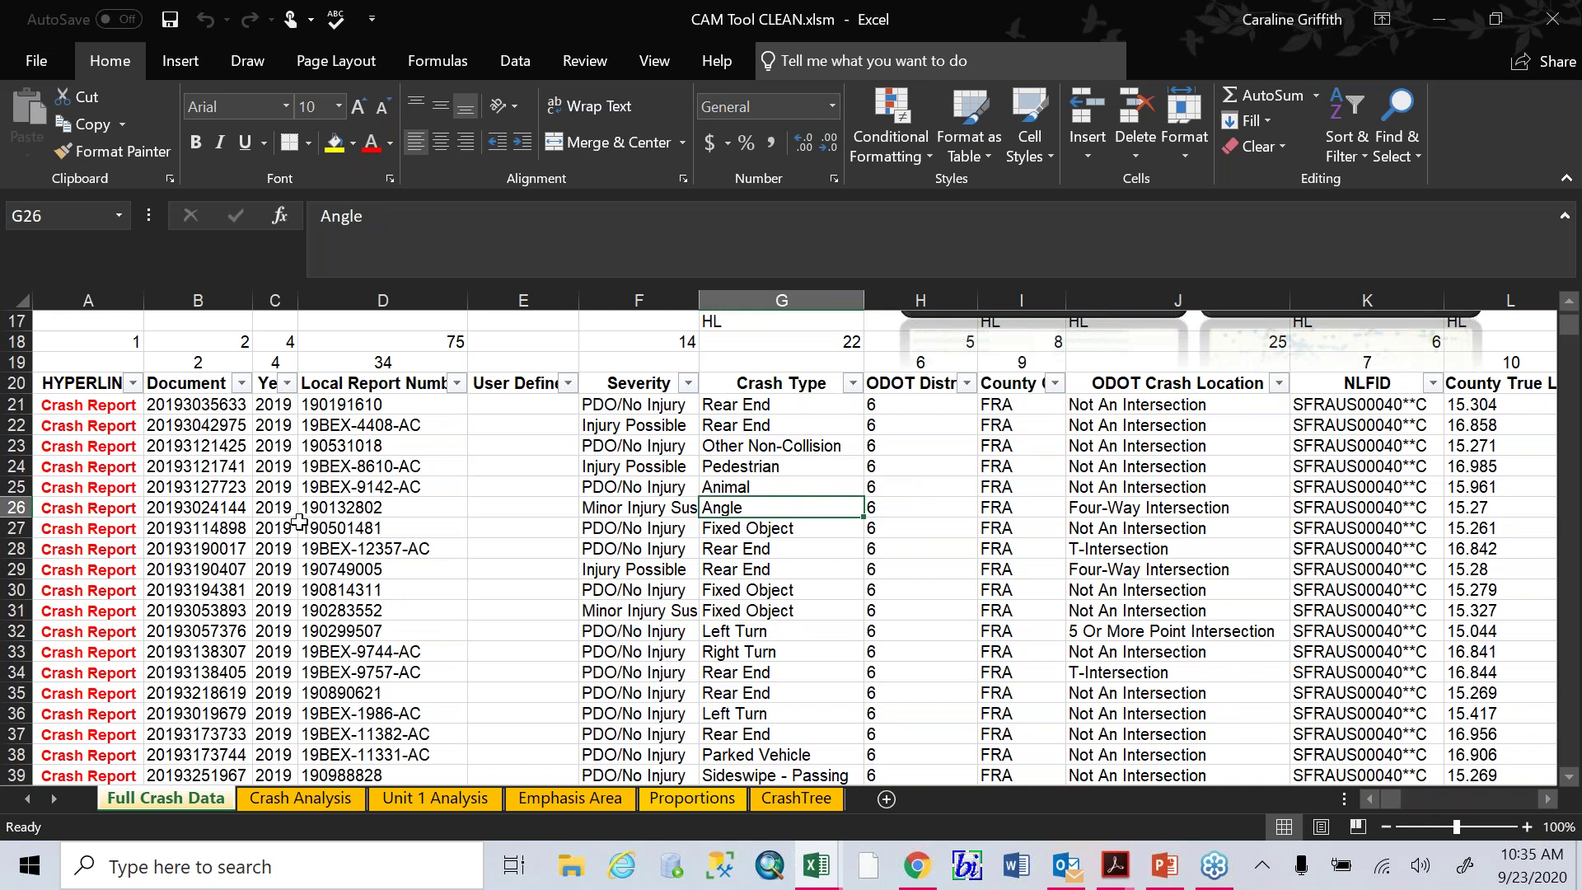
scroll(297, 524, "up", 4)
scroll(298, 525, "up", 2)
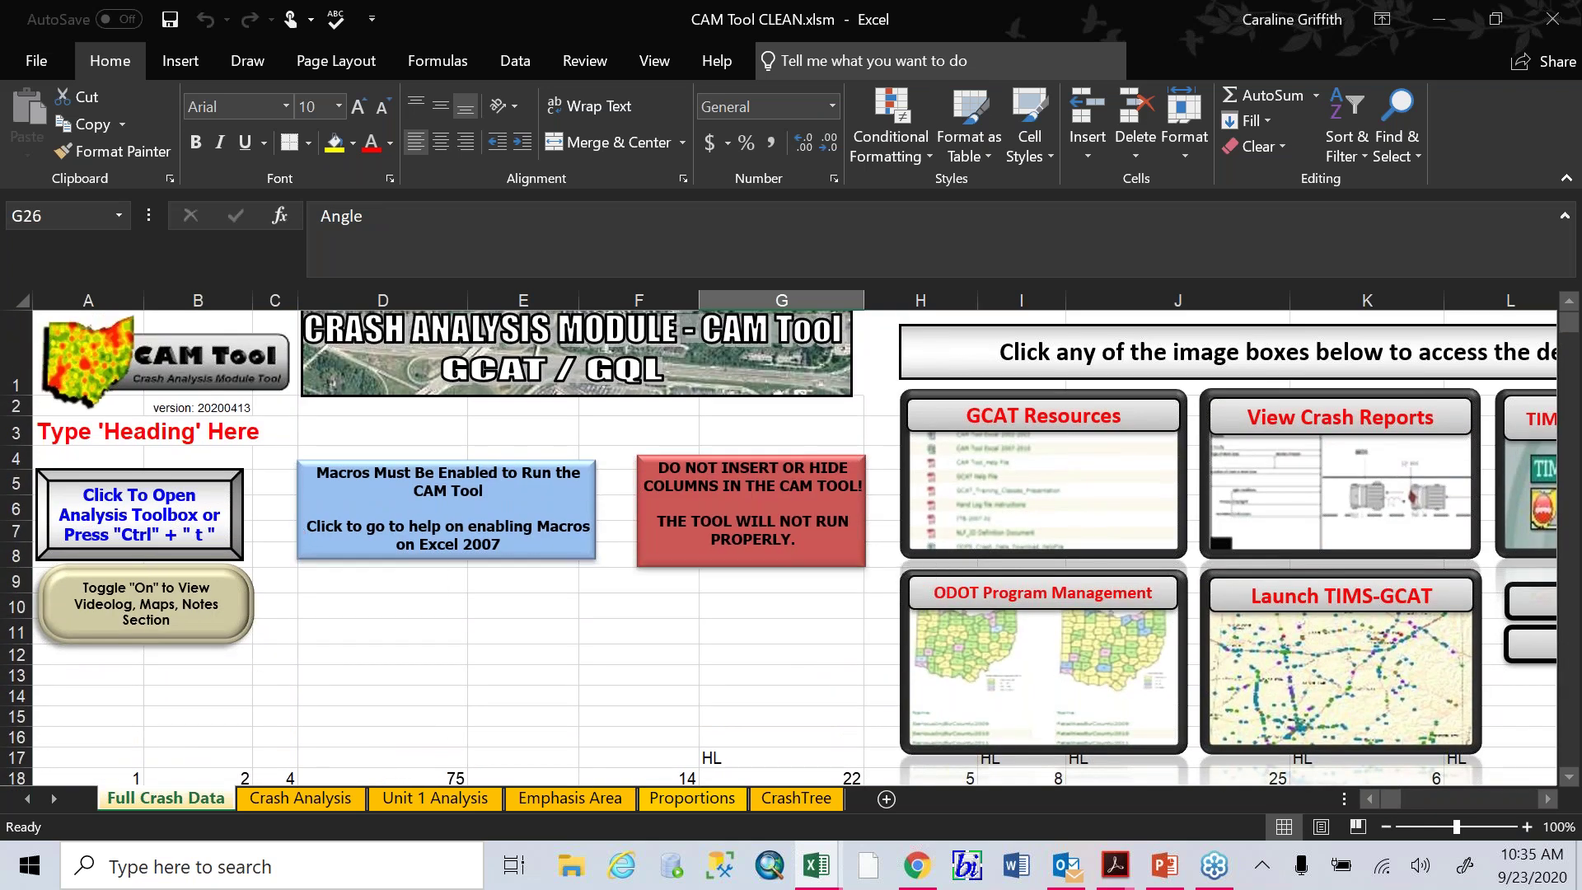
scroll(297, 525, "down", 3)
scroll(606, 607, "up", 3)
scroll(606, 607, "down", 4)
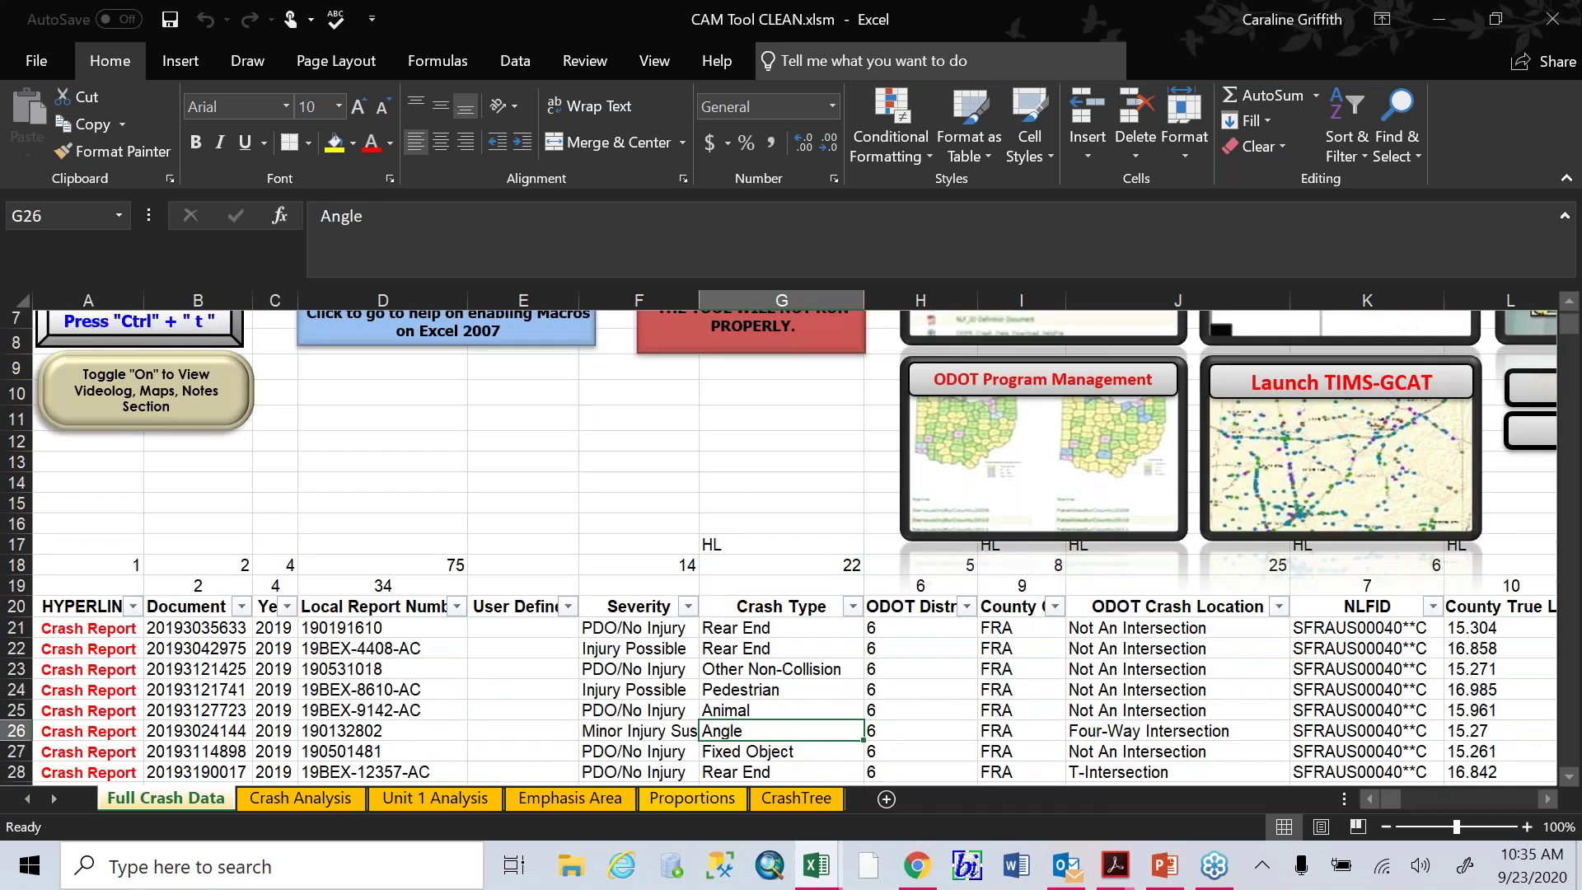
scroll(526, 603, "up", 4)
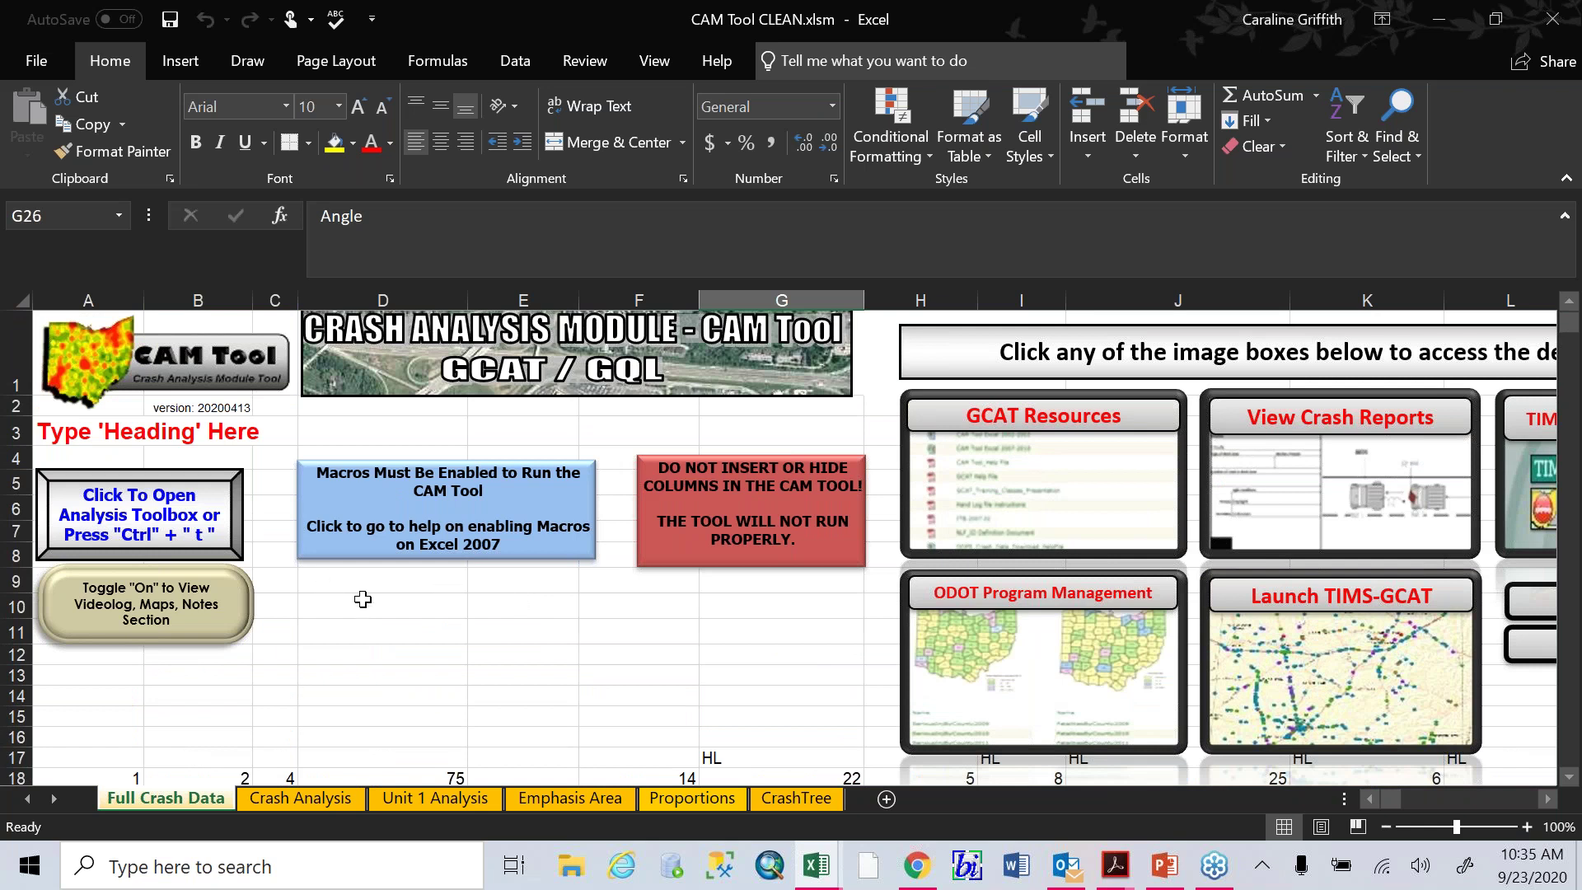
Run the Crash & Unit data analysis from the CAM Tool toolbox to refresh the analysis worksheets
left_click(137, 528)
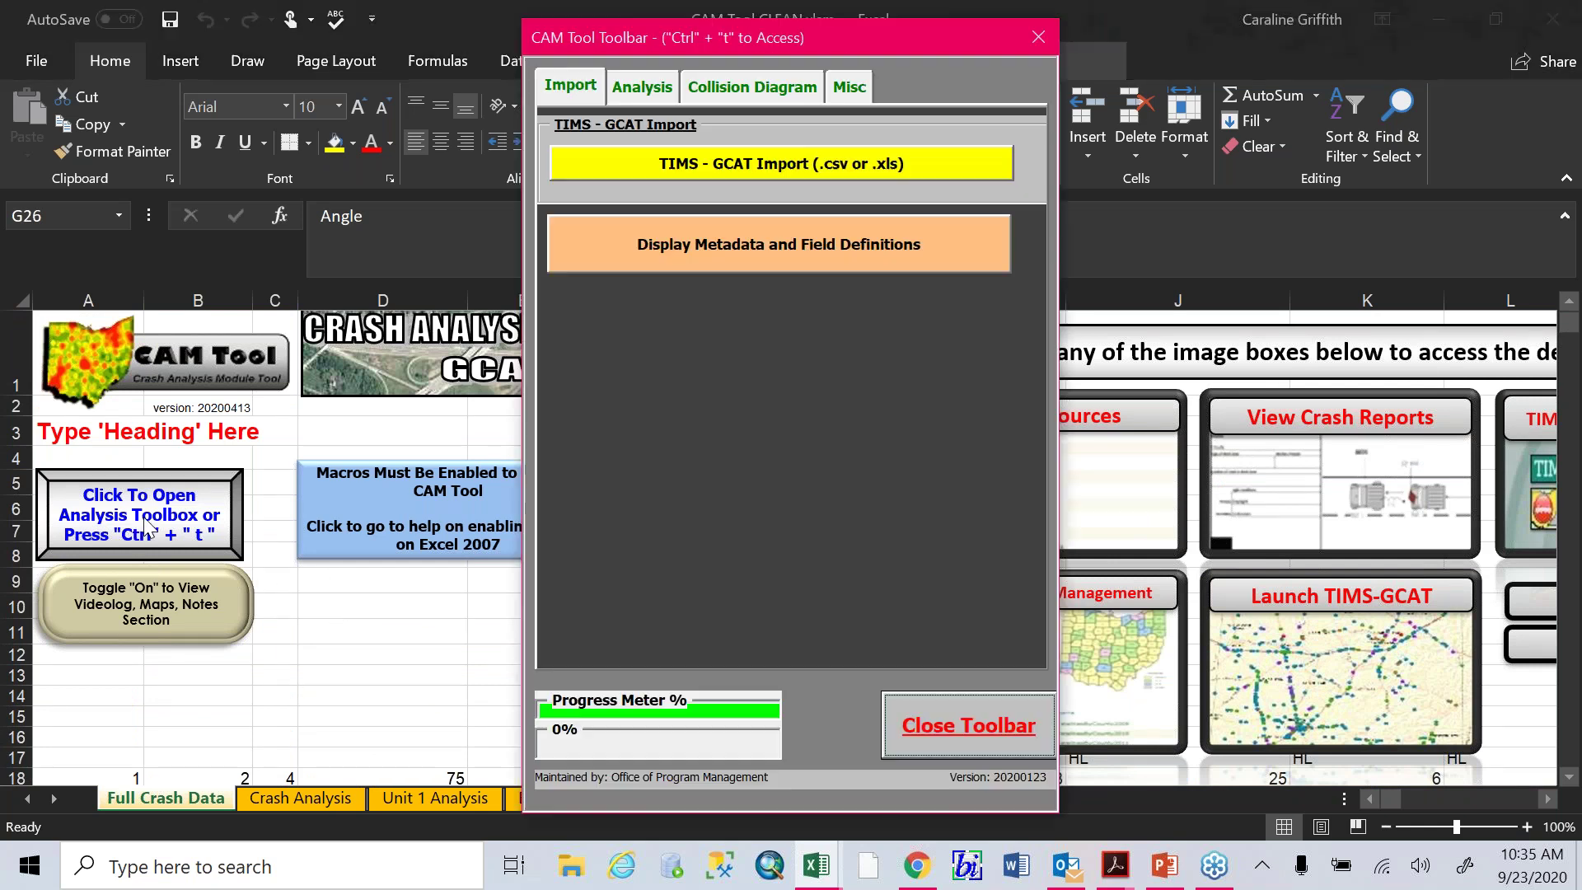
left_click(654, 89)
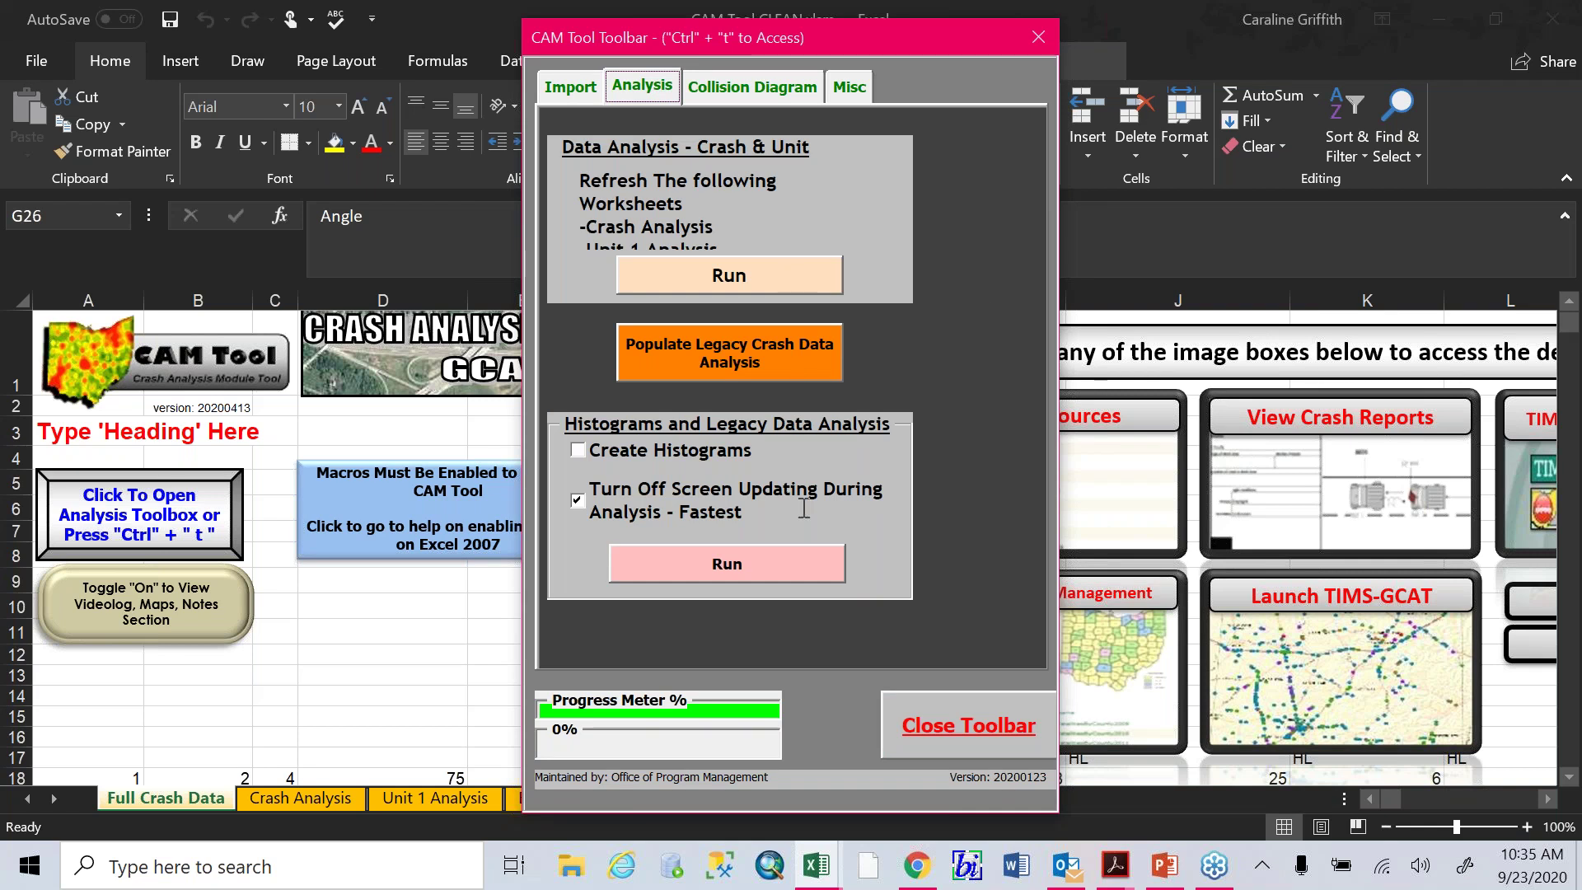
left_click(824, 268)
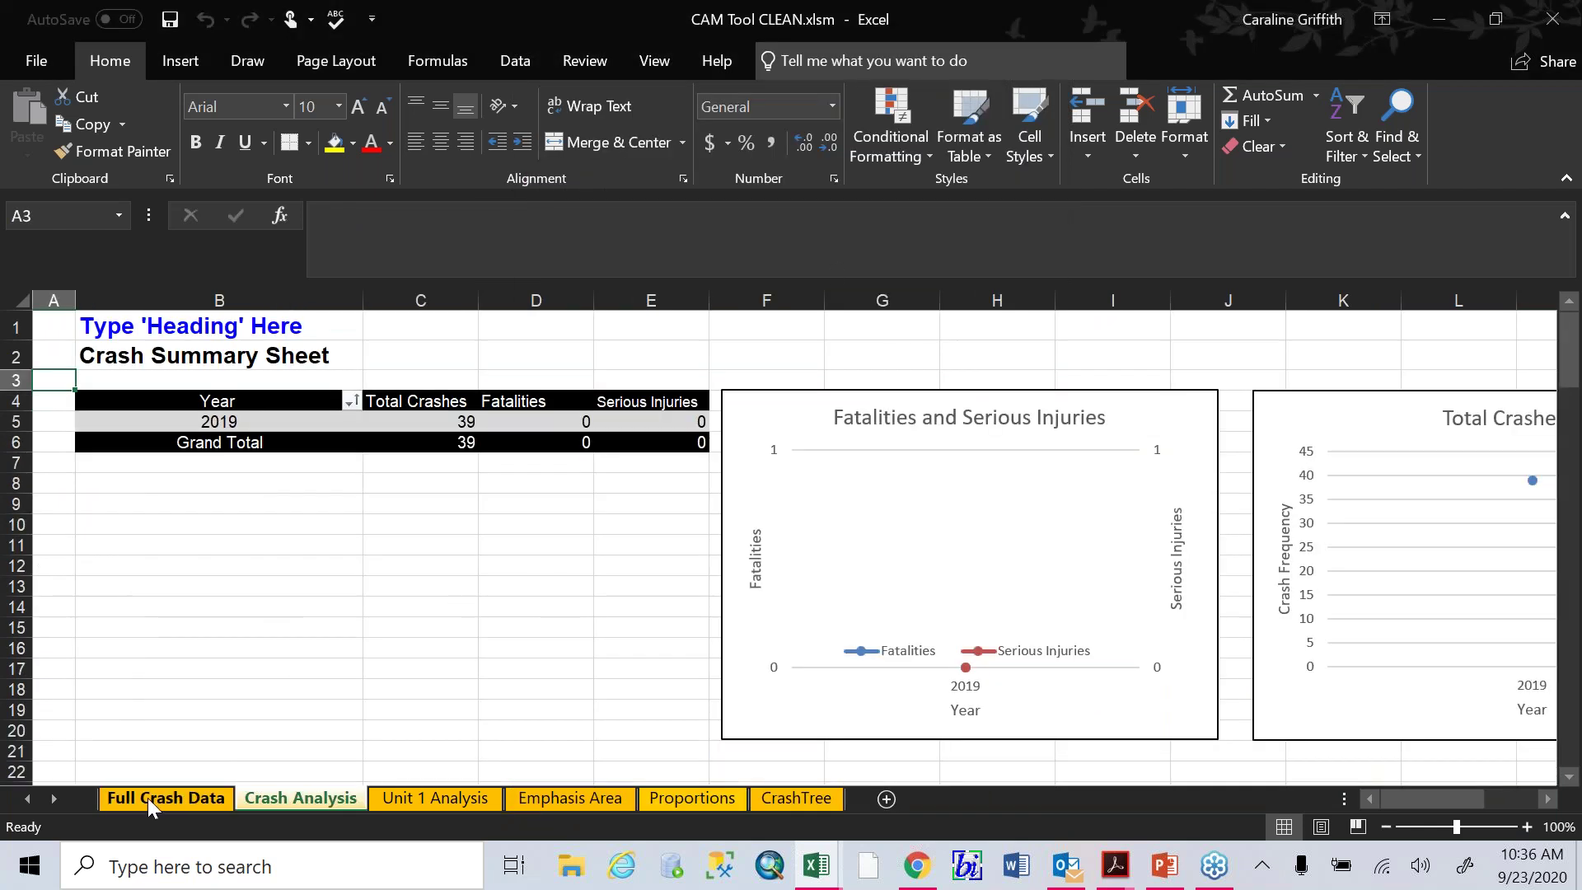
Reopen the CAM Tool toolbox from the Full Crash Data sheet and populate the legacy crash data analysis
left_click(146, 798)
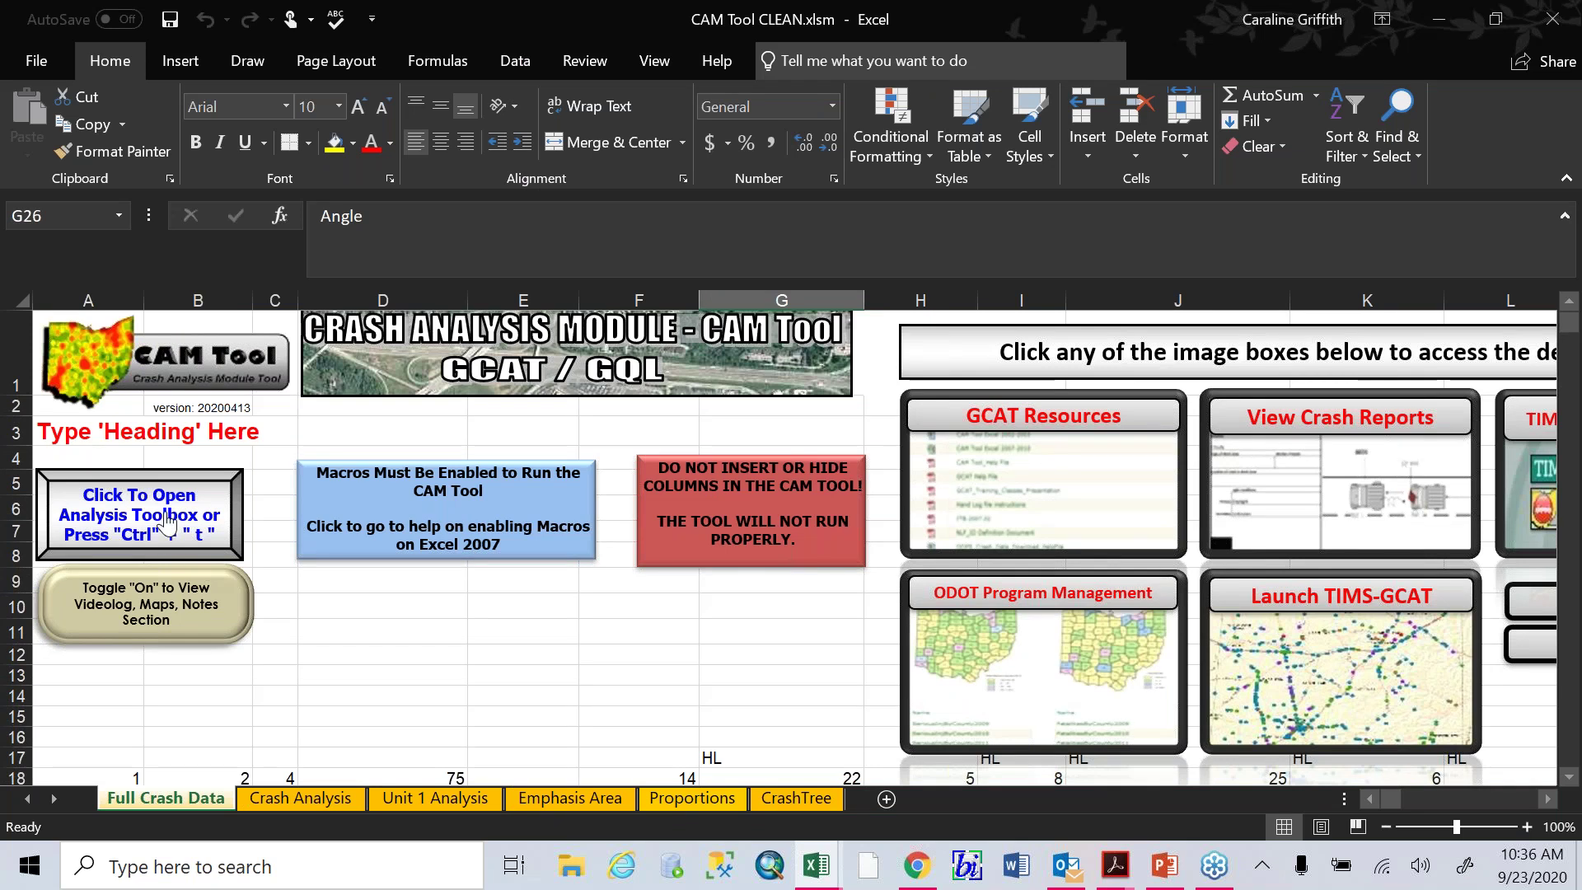
left_click(167, 527)
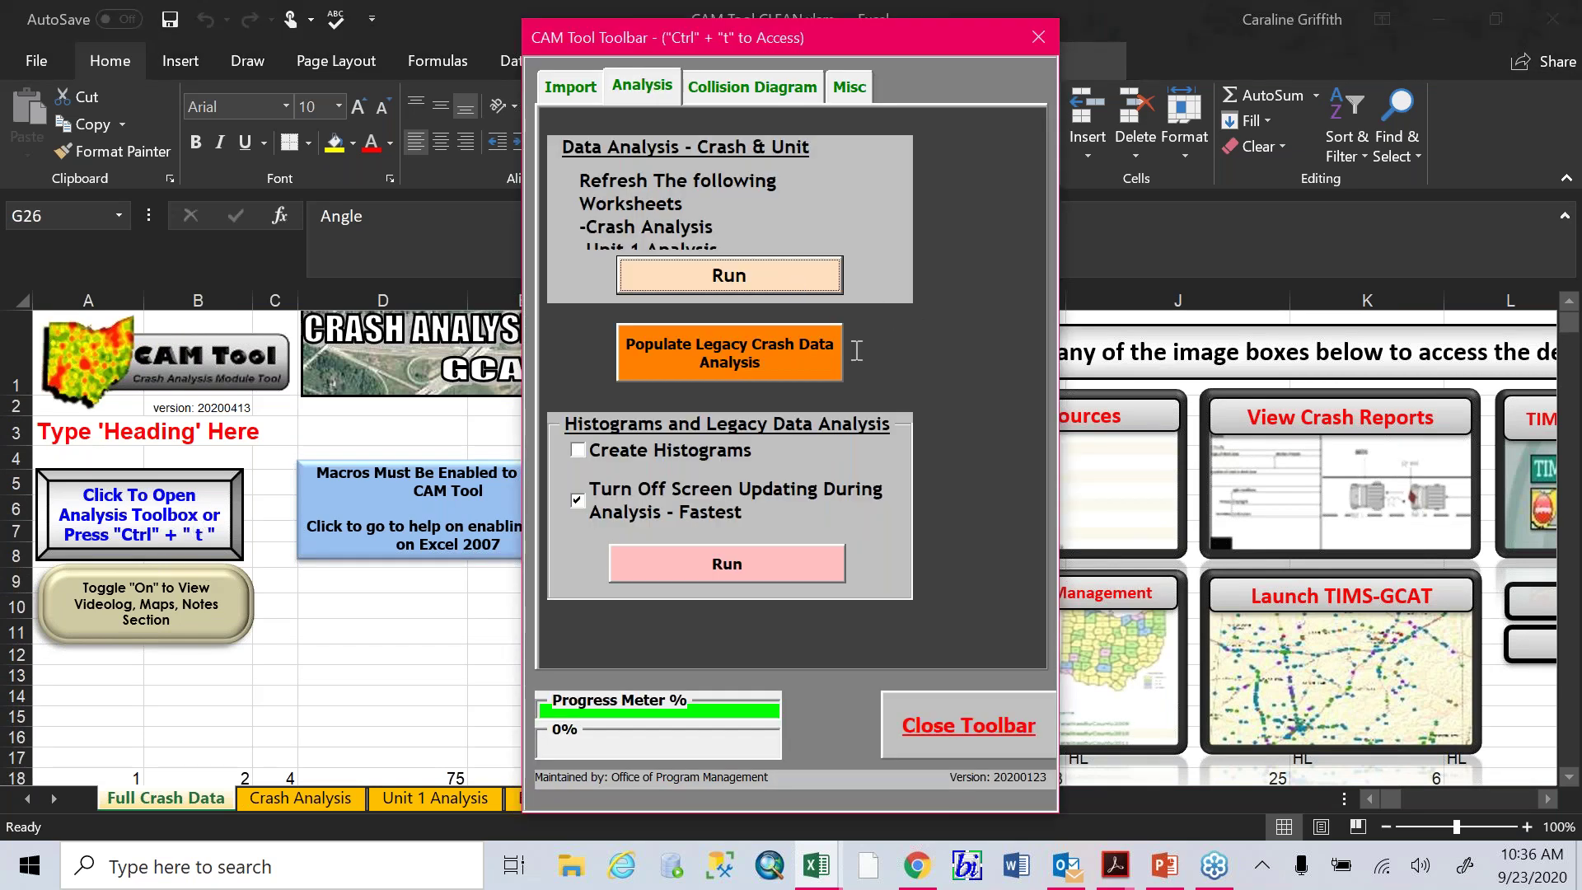
left_click(674, 378)
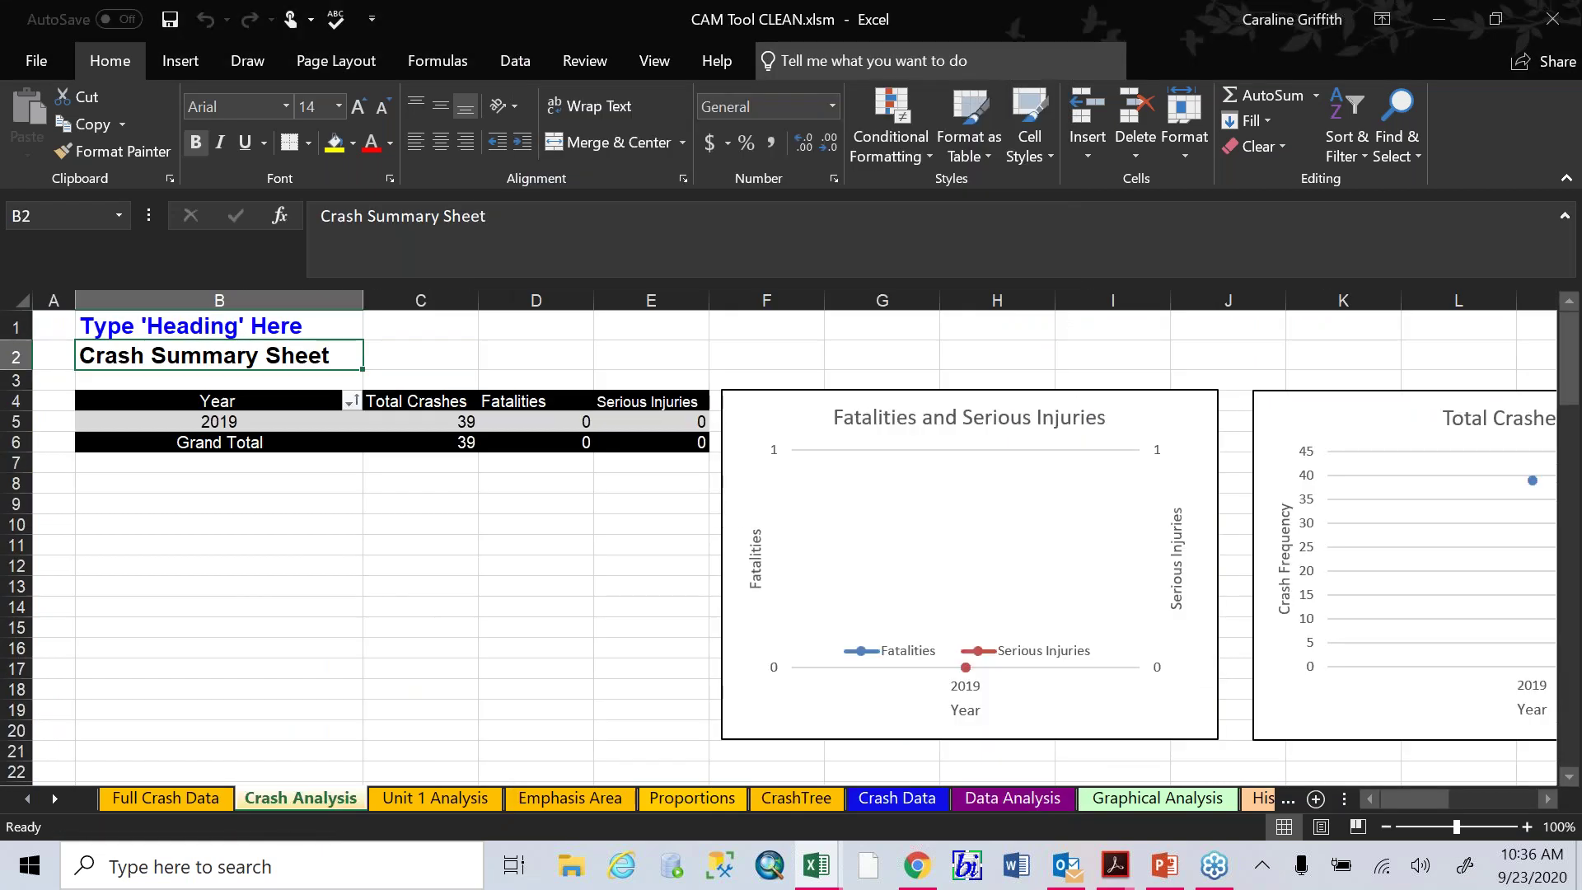
Run the Histograms and Legacy Data Analysis from the toolbox with Create Histograms off and screen updating turned off
left_click(197, 796)
left_click(175, 517)
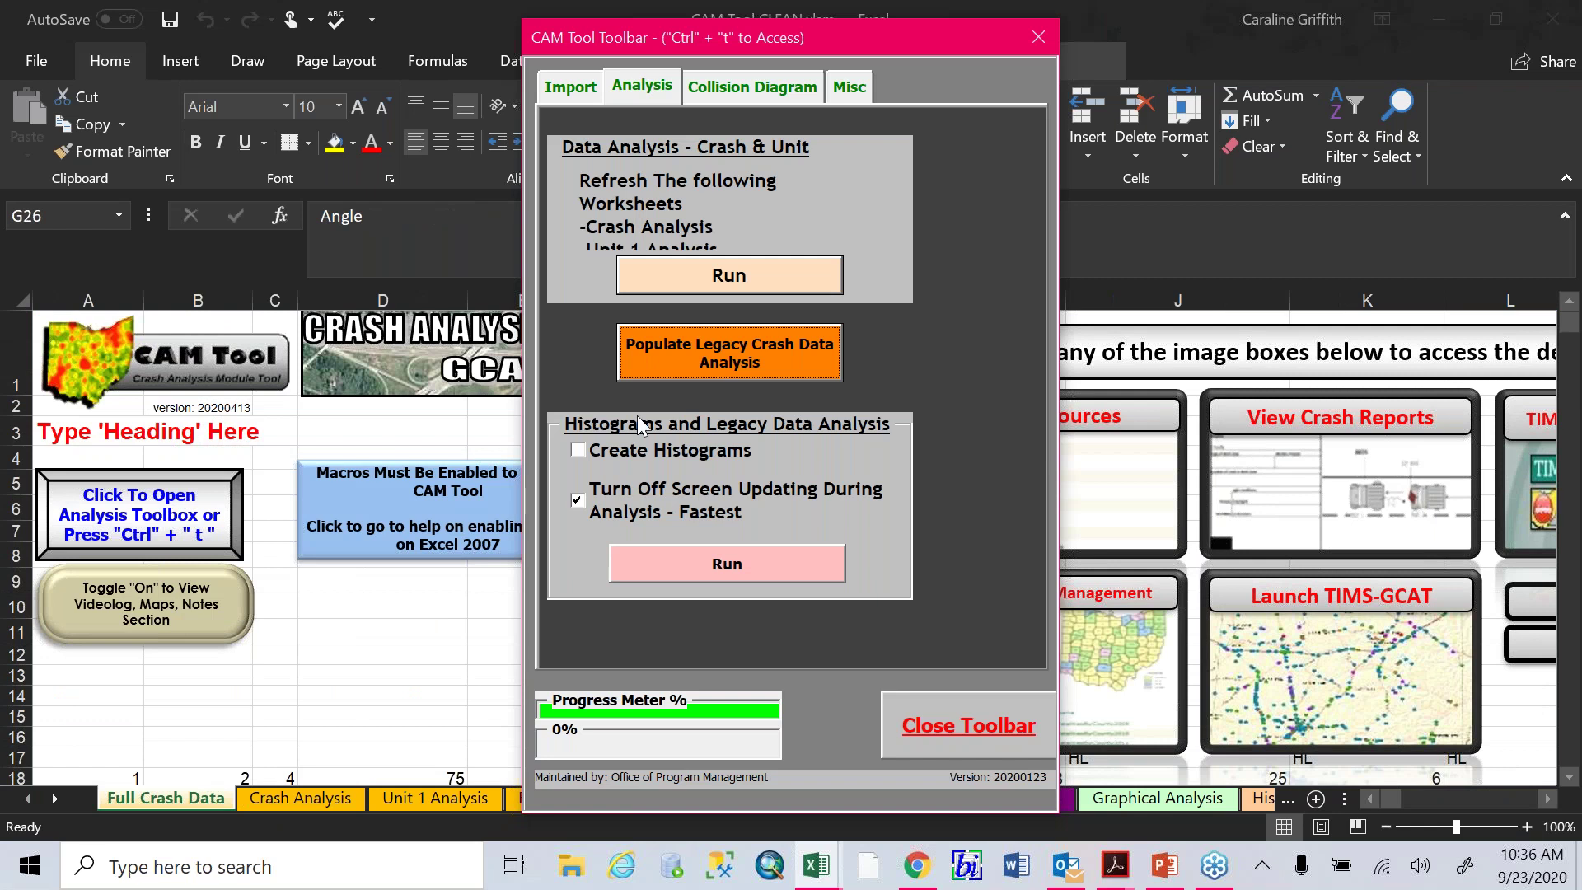
left_click(728, 569)
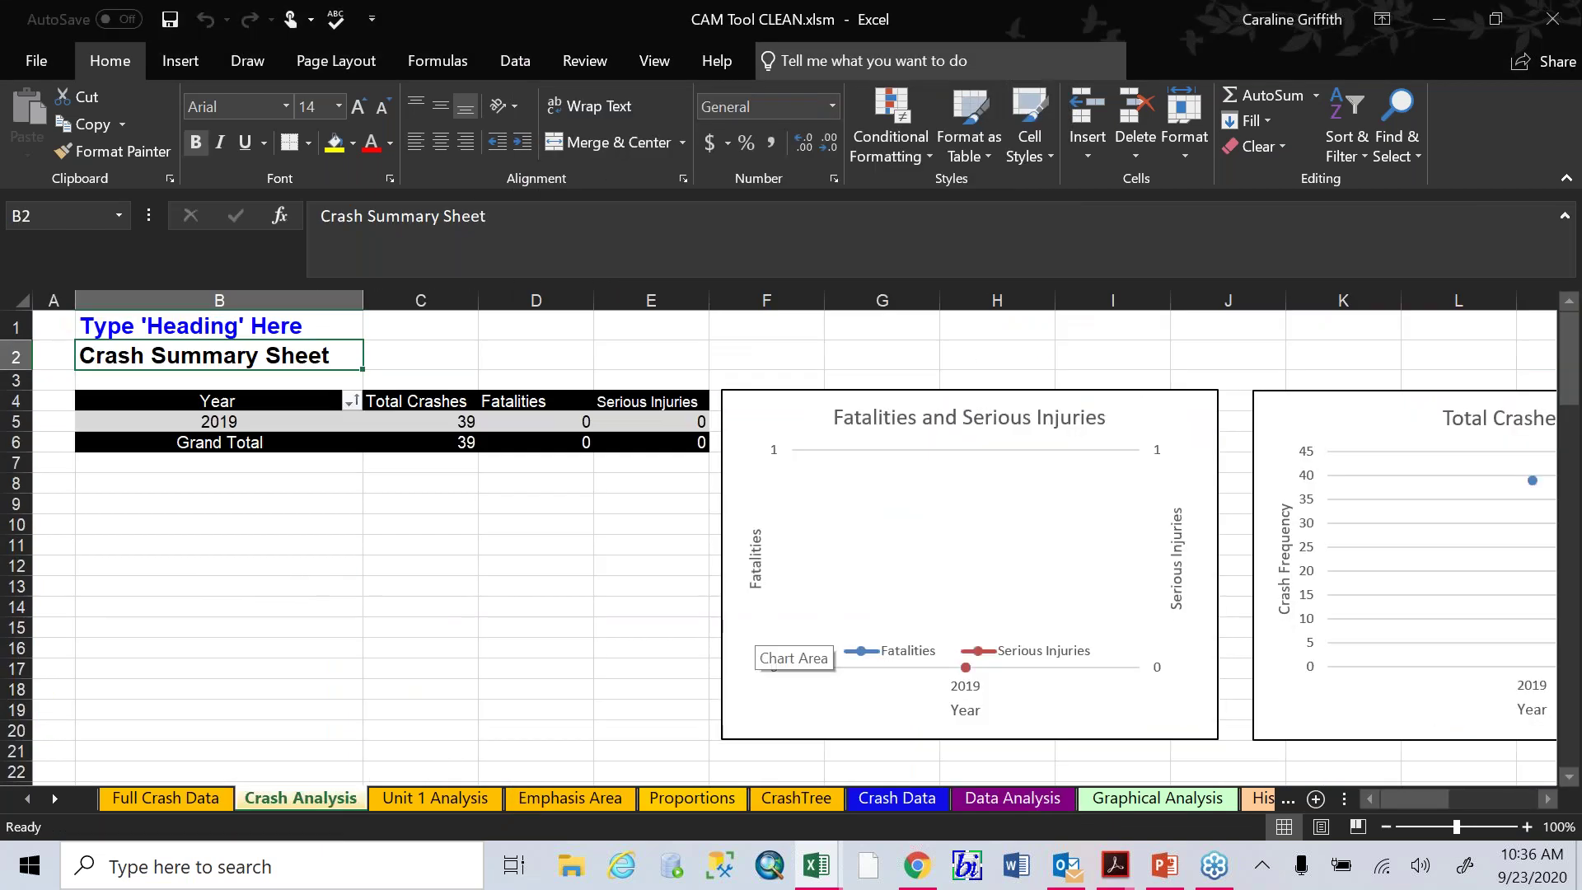
Look through the CAM Tool's crash data, legacy analysis, CrashTree, Proportions, Emphasis Area, Unit 1 and Crash Analysis sheets, and return to Full Crash Data
left_click(218, 797)
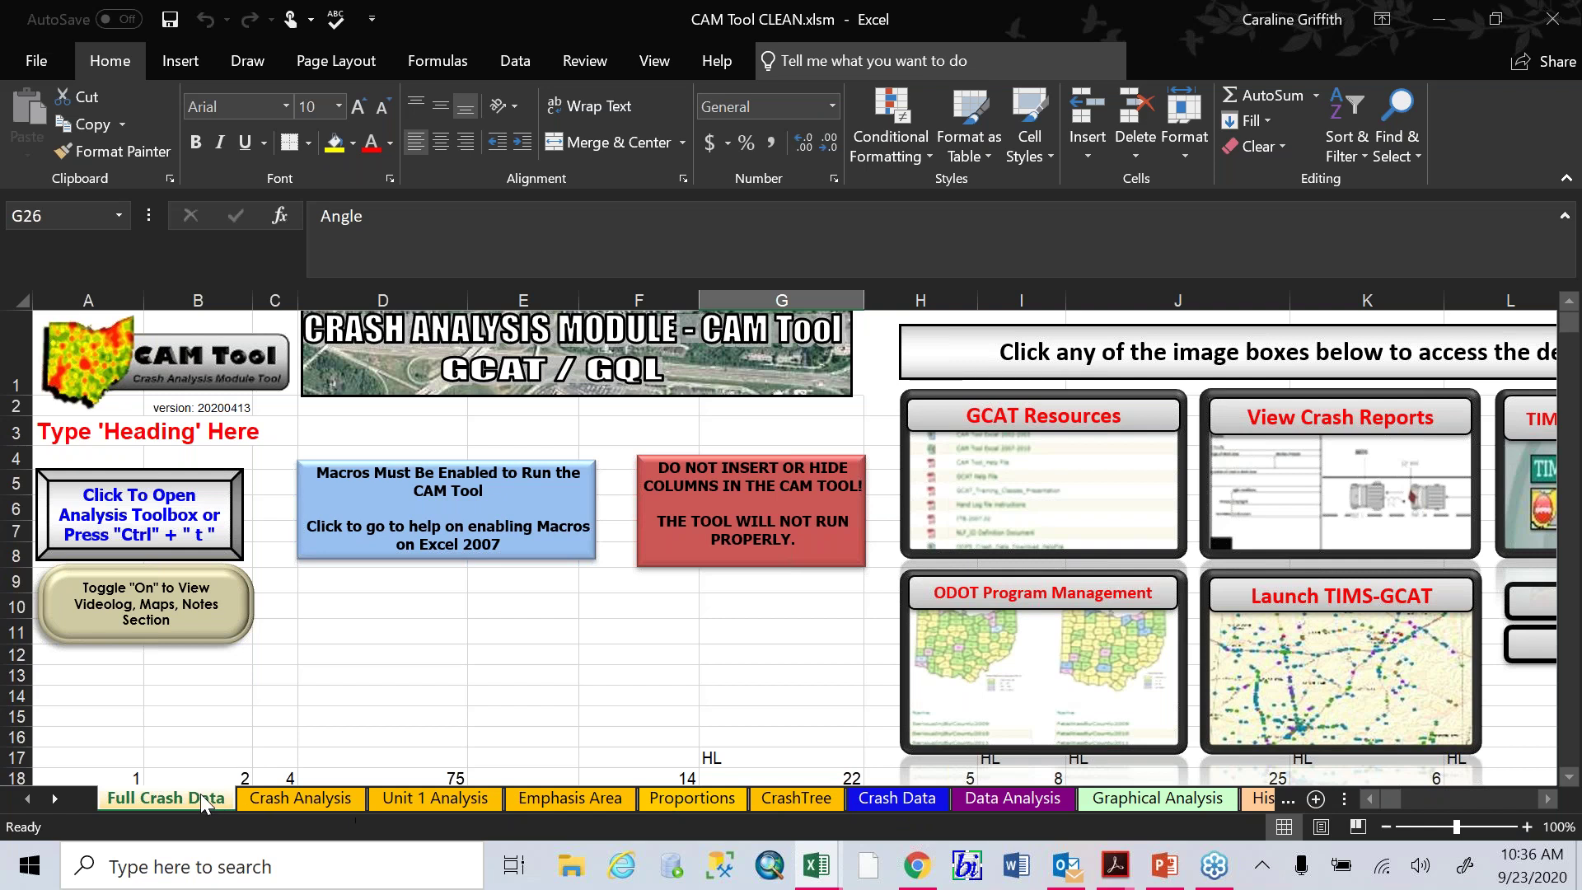
scroll(710, 564, "down", 3)
scroll(710, 564, "up", 1)
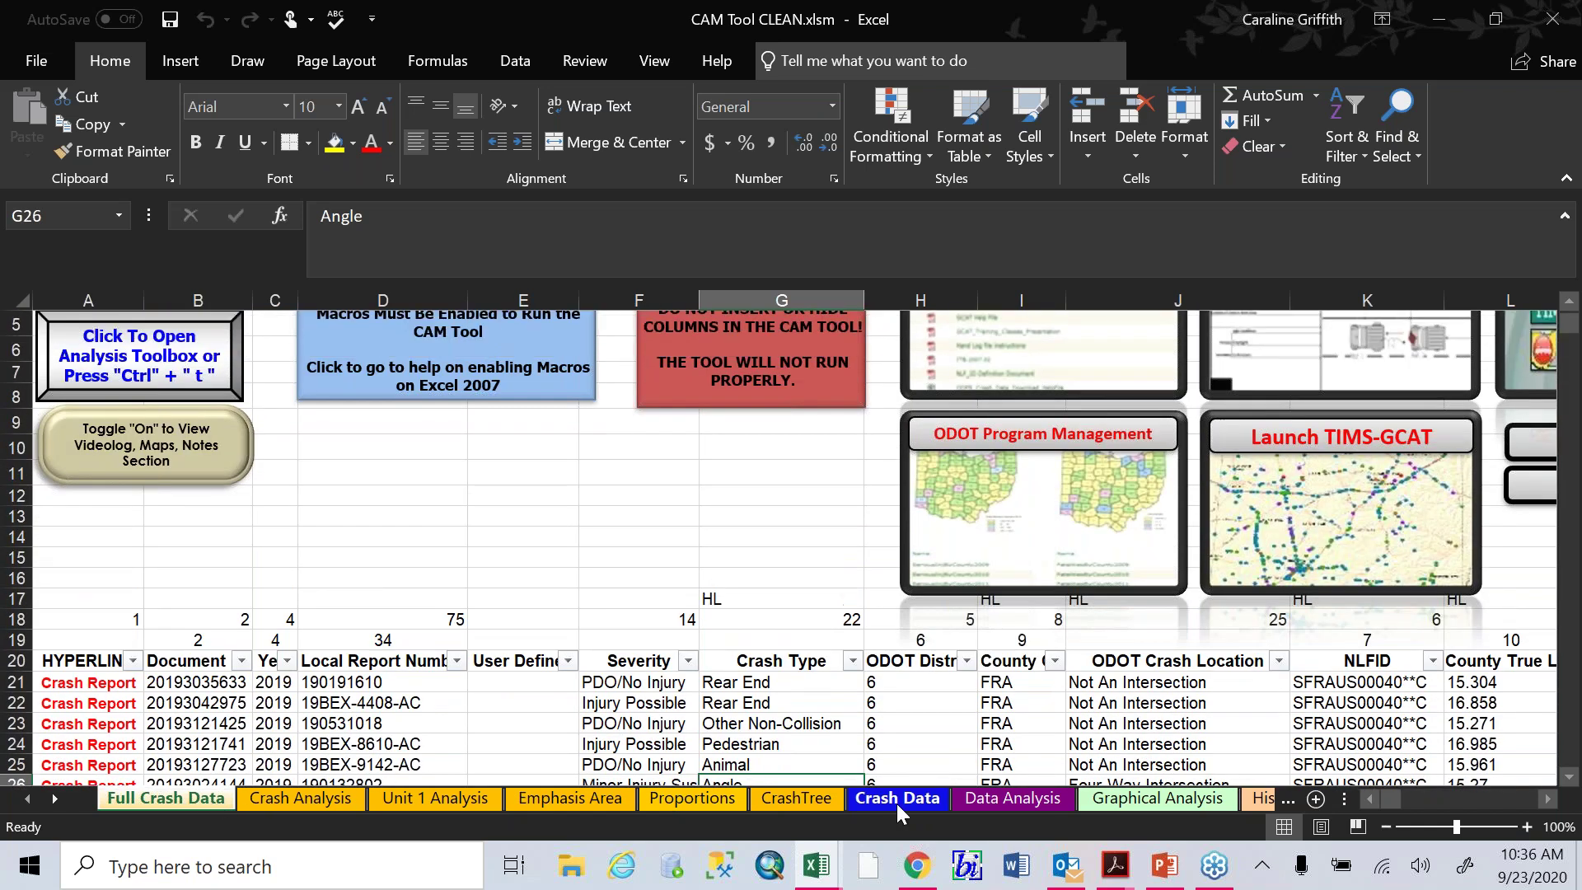
left_click(1286, 798)
left_click(759, 798)
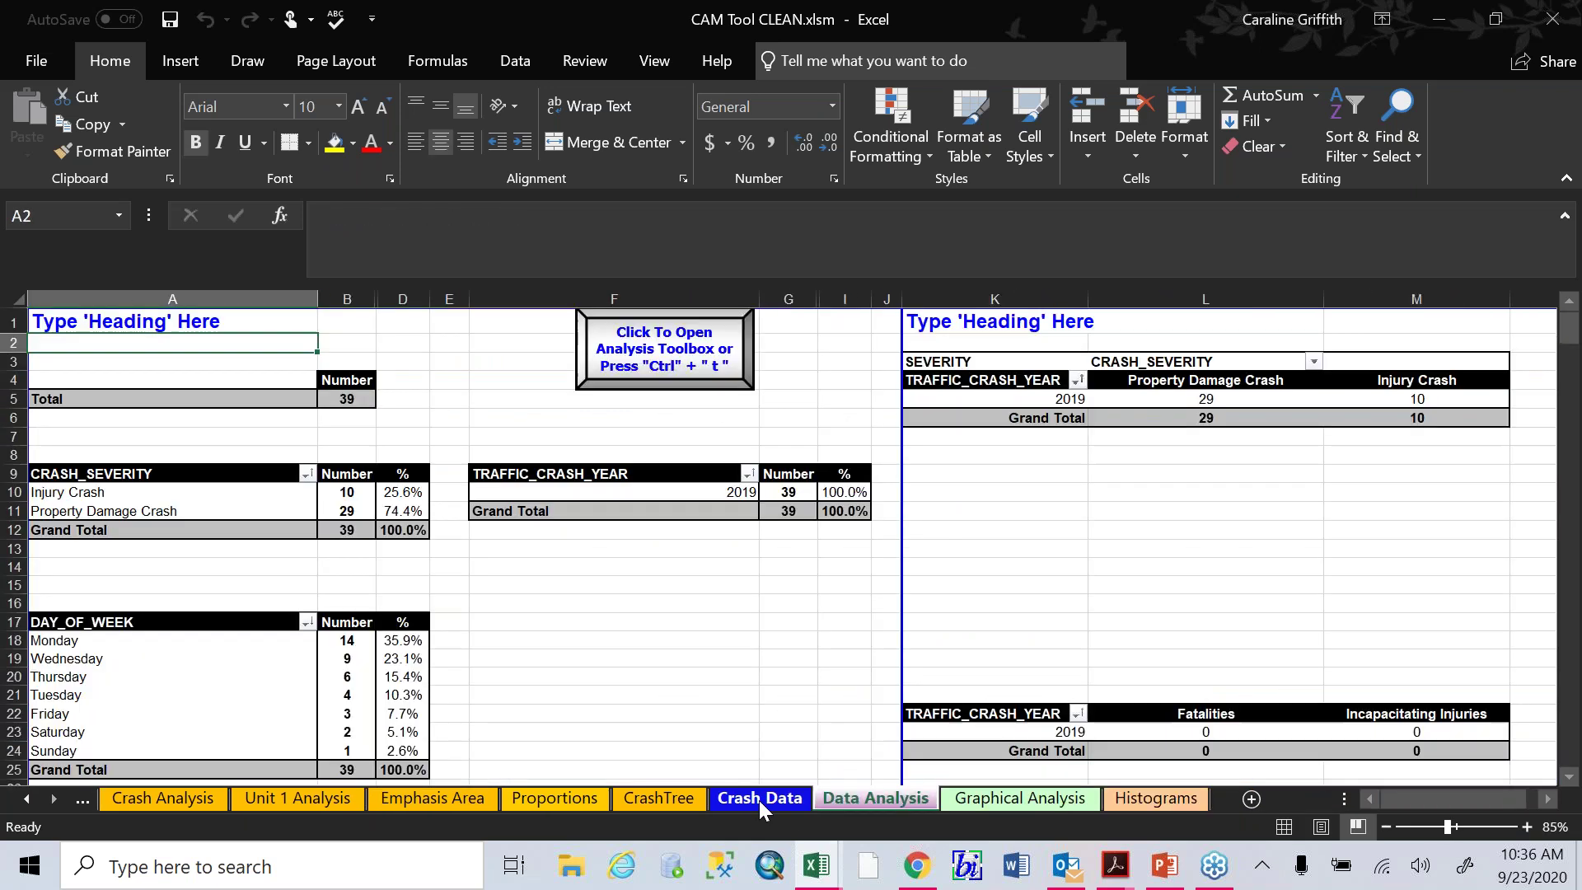
left_click(659, 797)
left_click(556, 797)
left_click(424, 799)
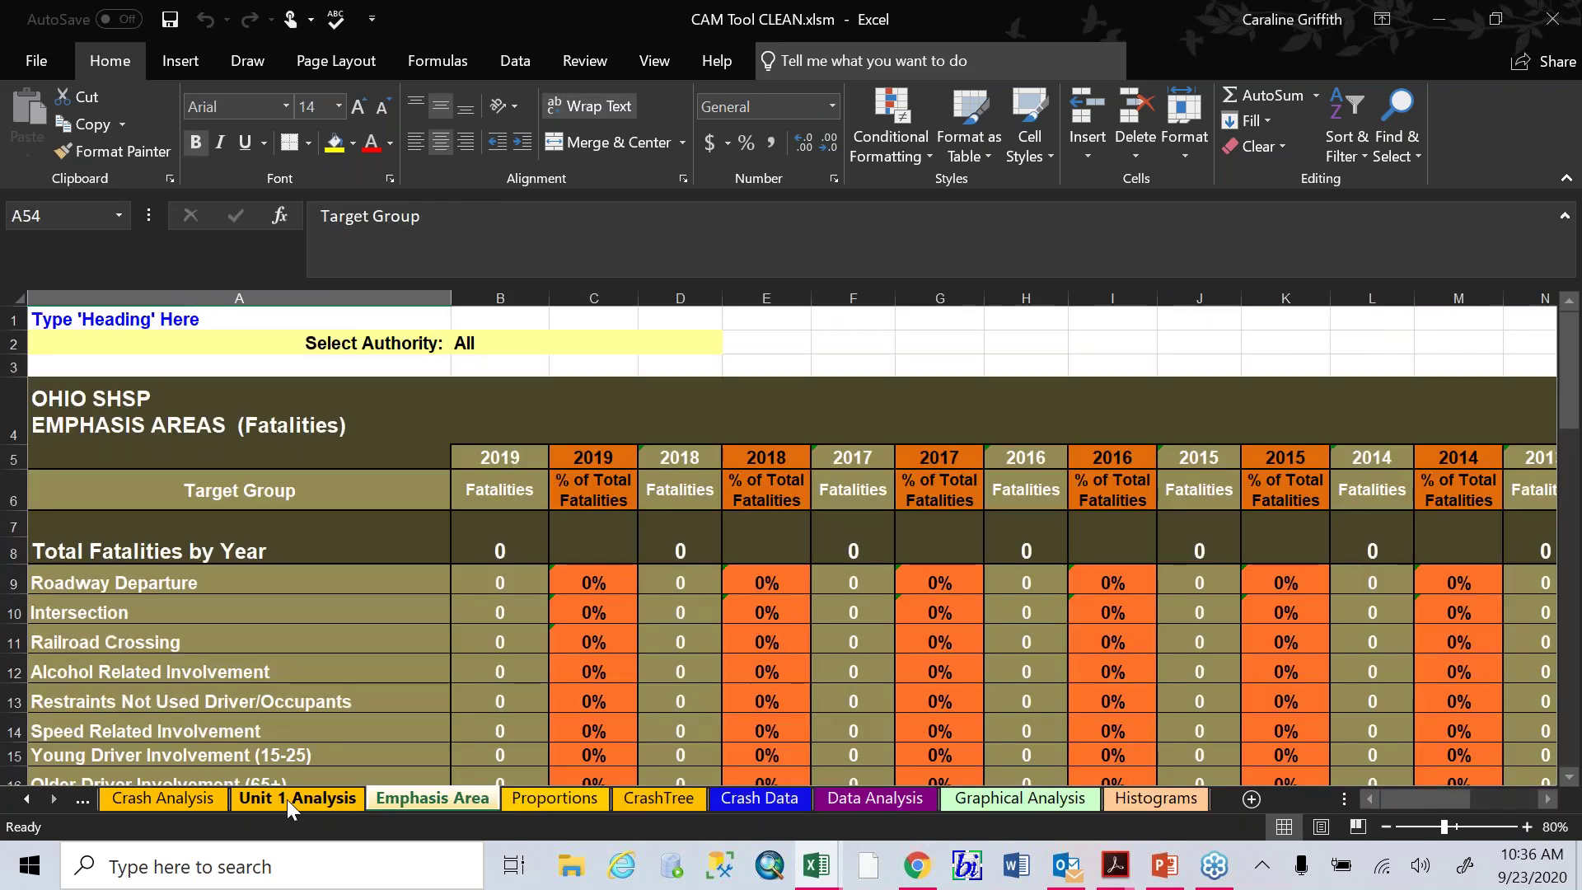
left_click(293, 798)
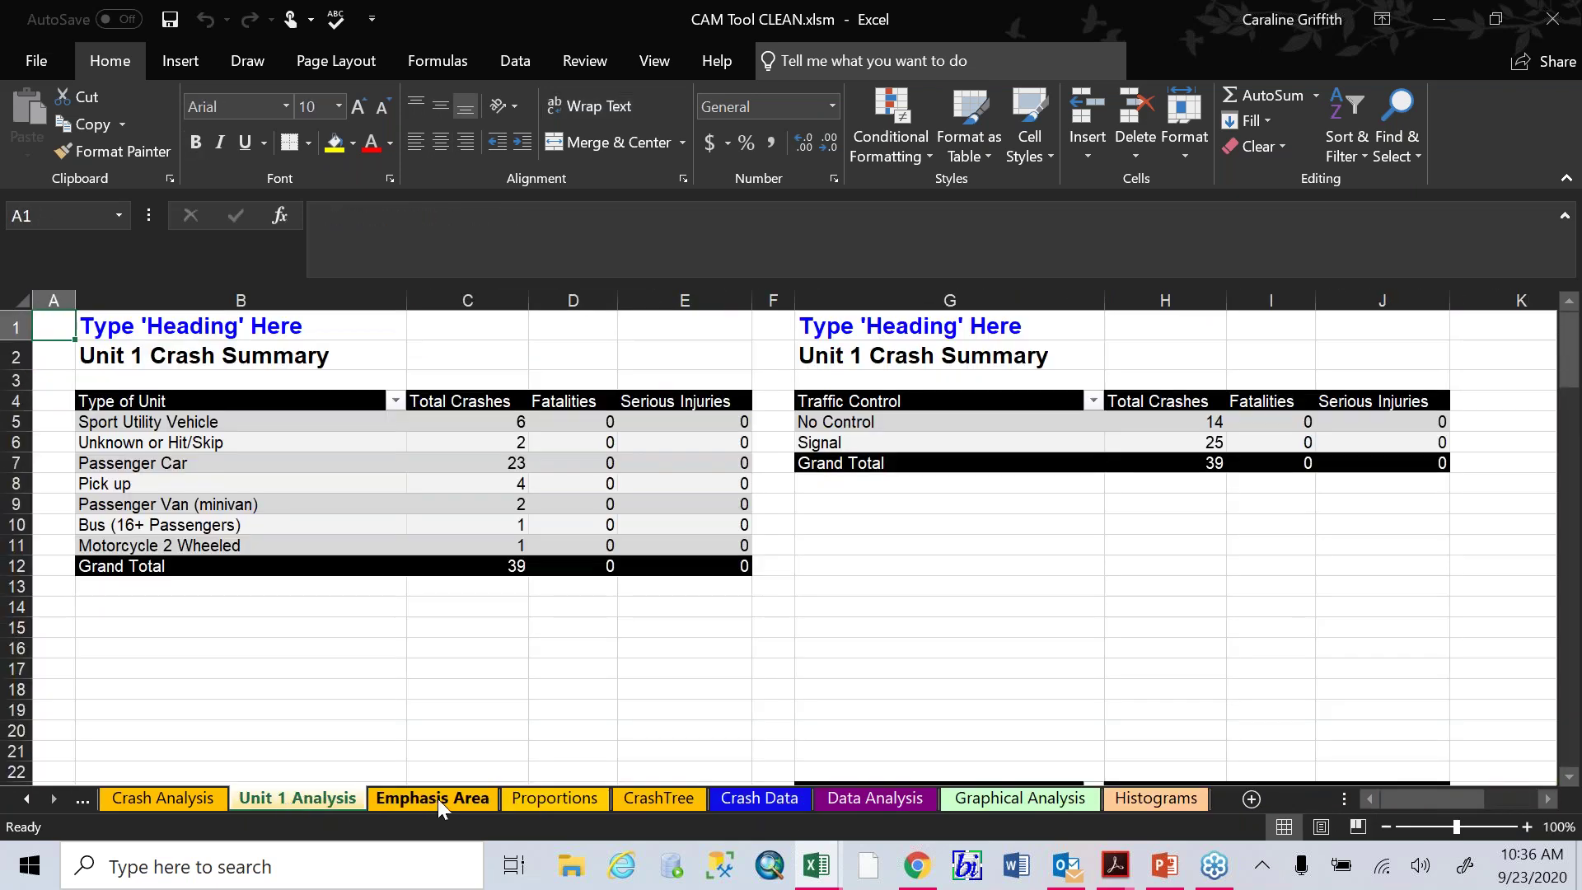
left_click(178, 808)
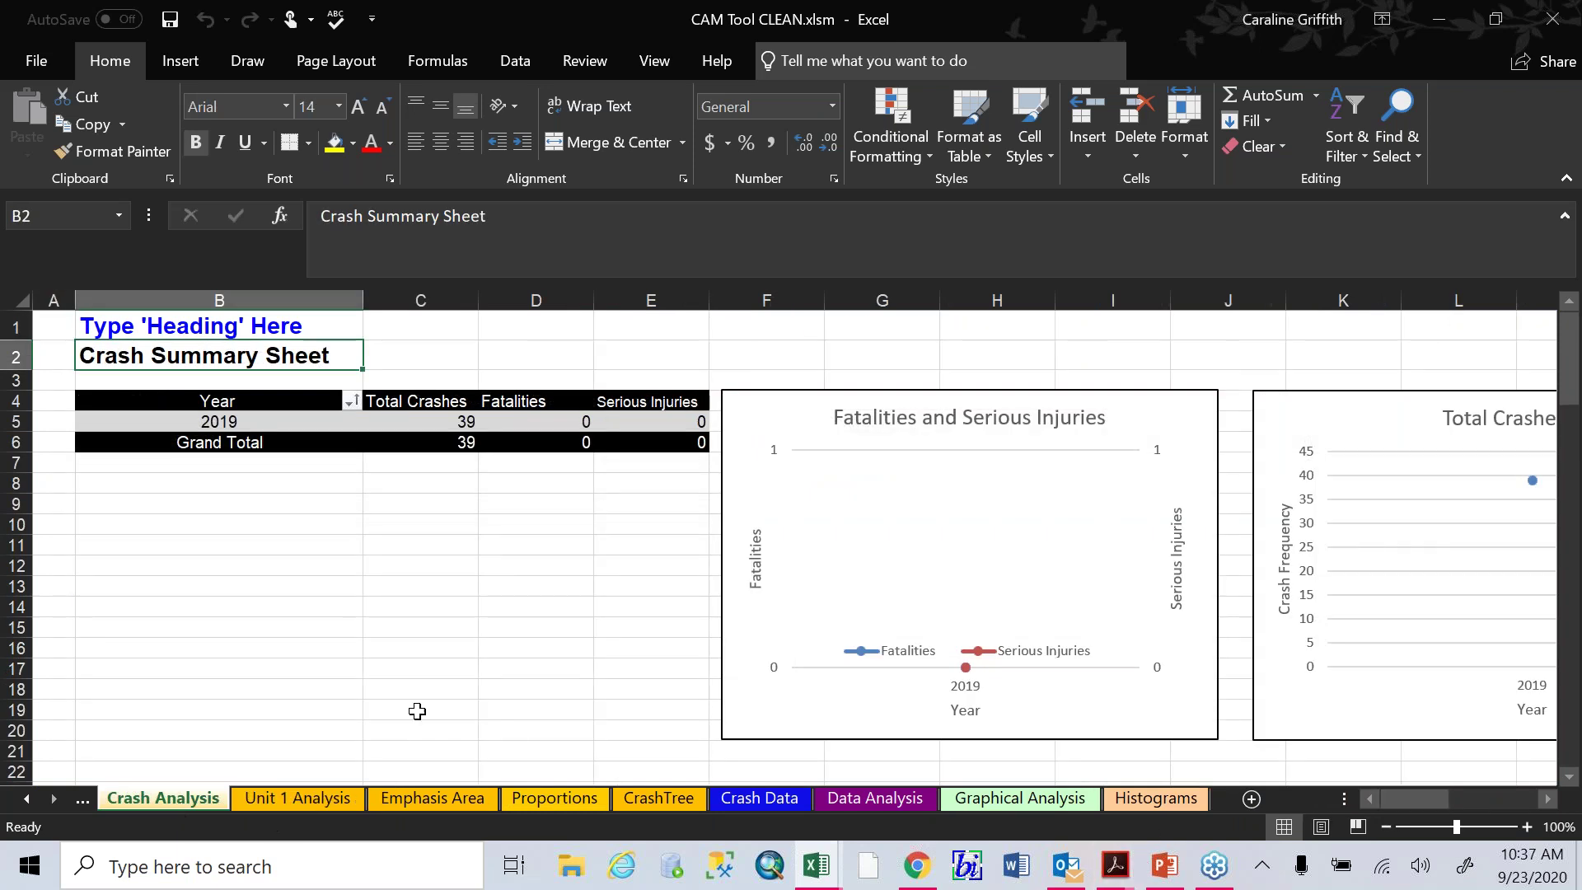
left_click(83, 799)
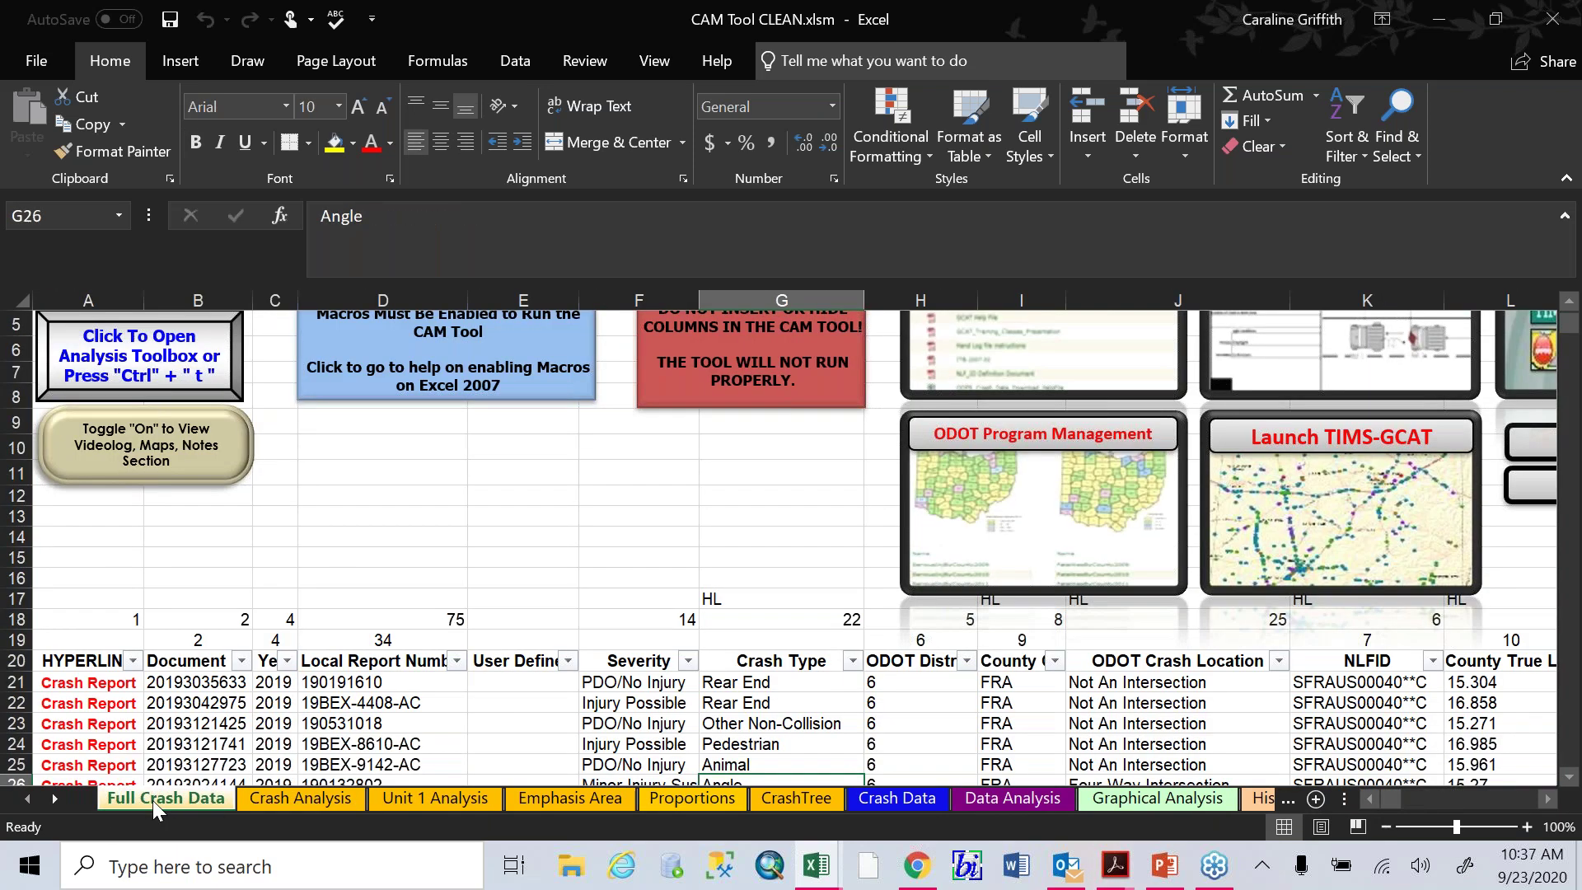
Examine the Crash Analysis sheet's yearly summary, fatality and total crash charts, and the crash type by injury level table
left_click(328, 792)
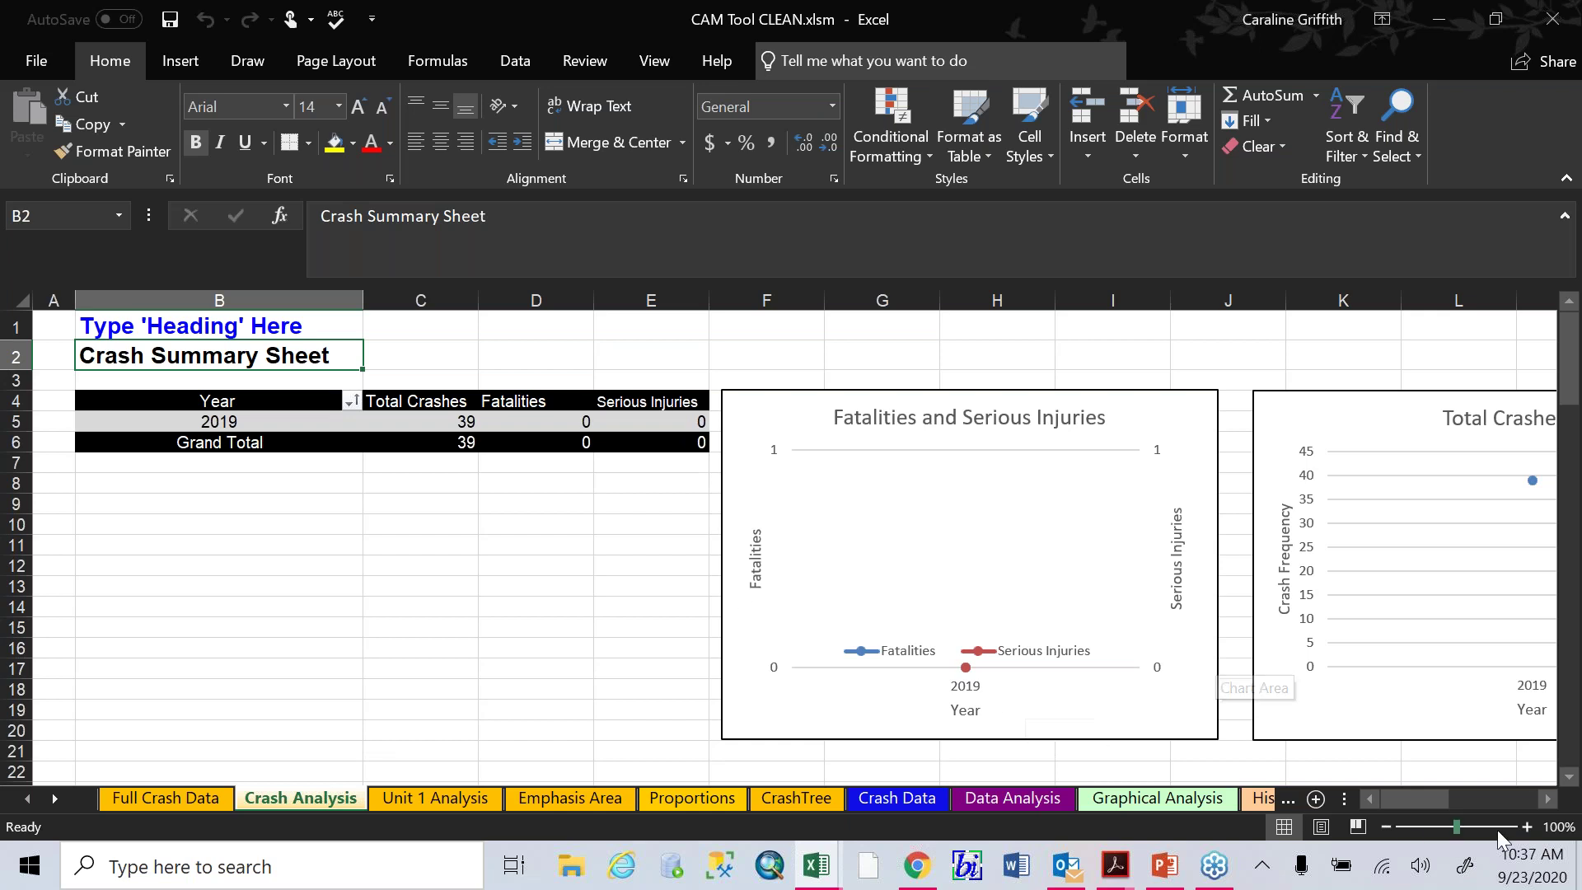
left_click_drag(1432, 804, 1441, 803)
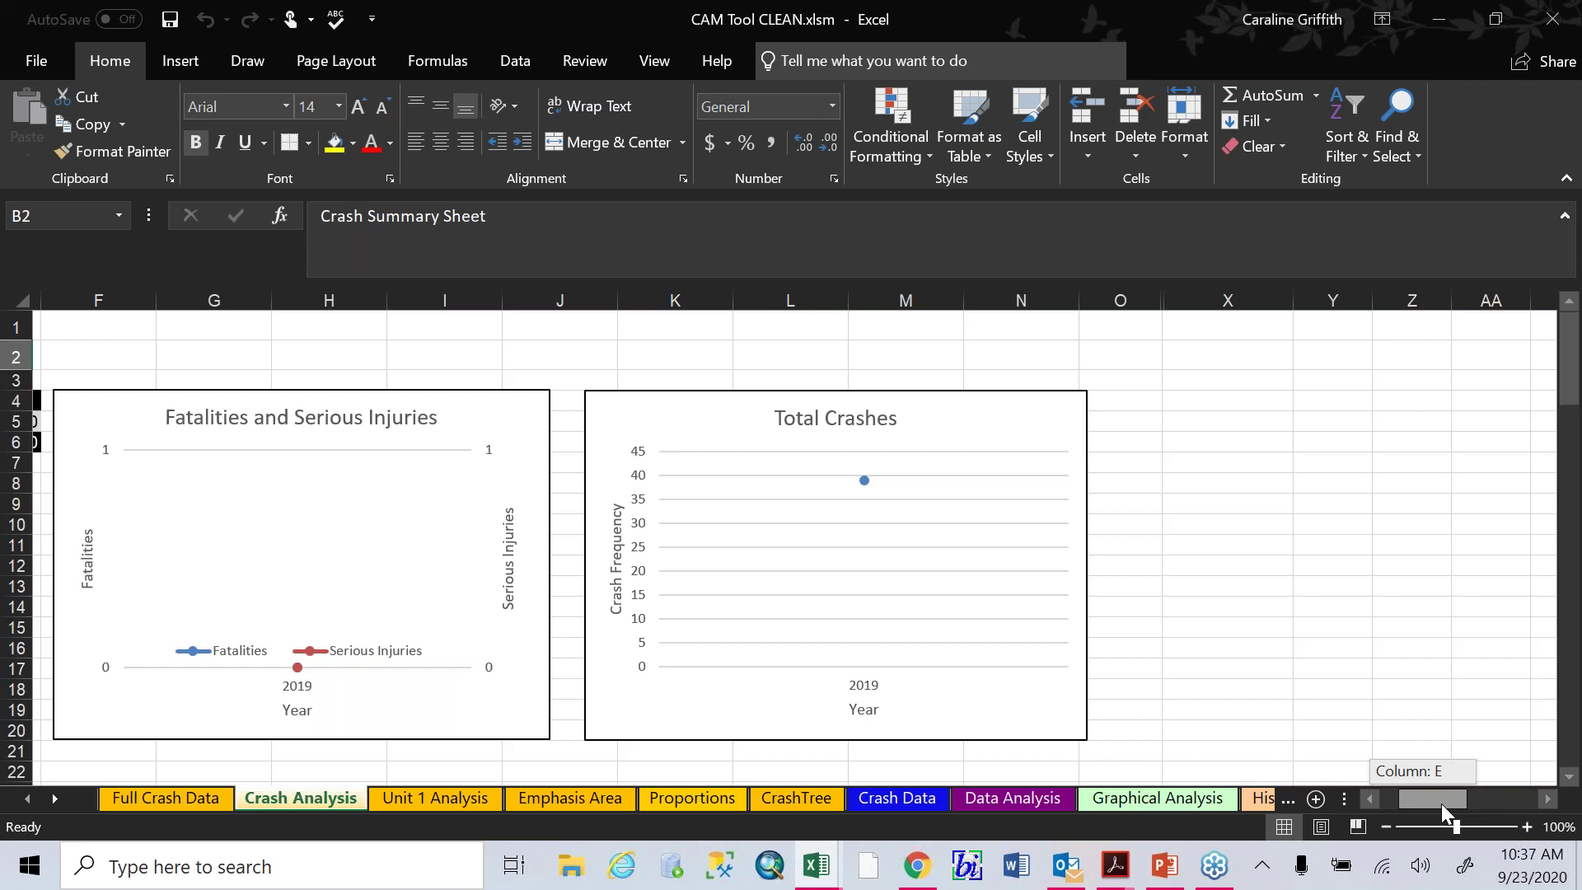
left_click_drag(1440, 803, 1412, 794)
scroll(547, 560, "down", 4)
scroll(569, 569, "down", 3)
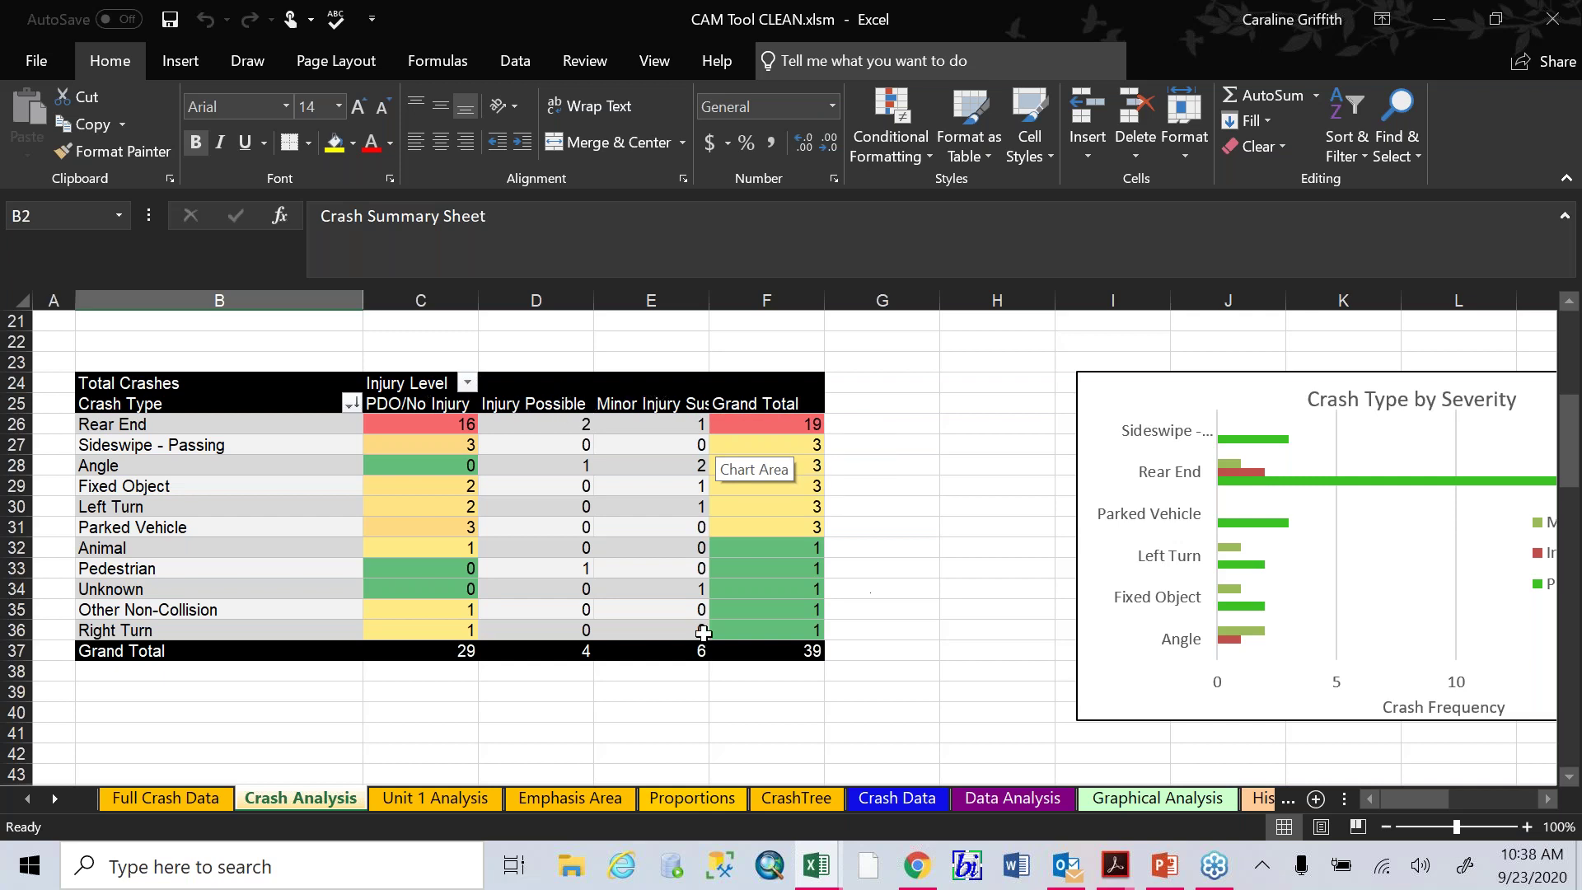
Examine the Crash Analysis sheet's road condition, weather, hour of day, month and day of week tables with the hourly crash chart
mouse_move(1433, 797)
left_mouse_down()
mouse_move(1447, 798)
mouse_move(1430, 798)
left_mouse_up()
scroll(949, 627, "down", 7)
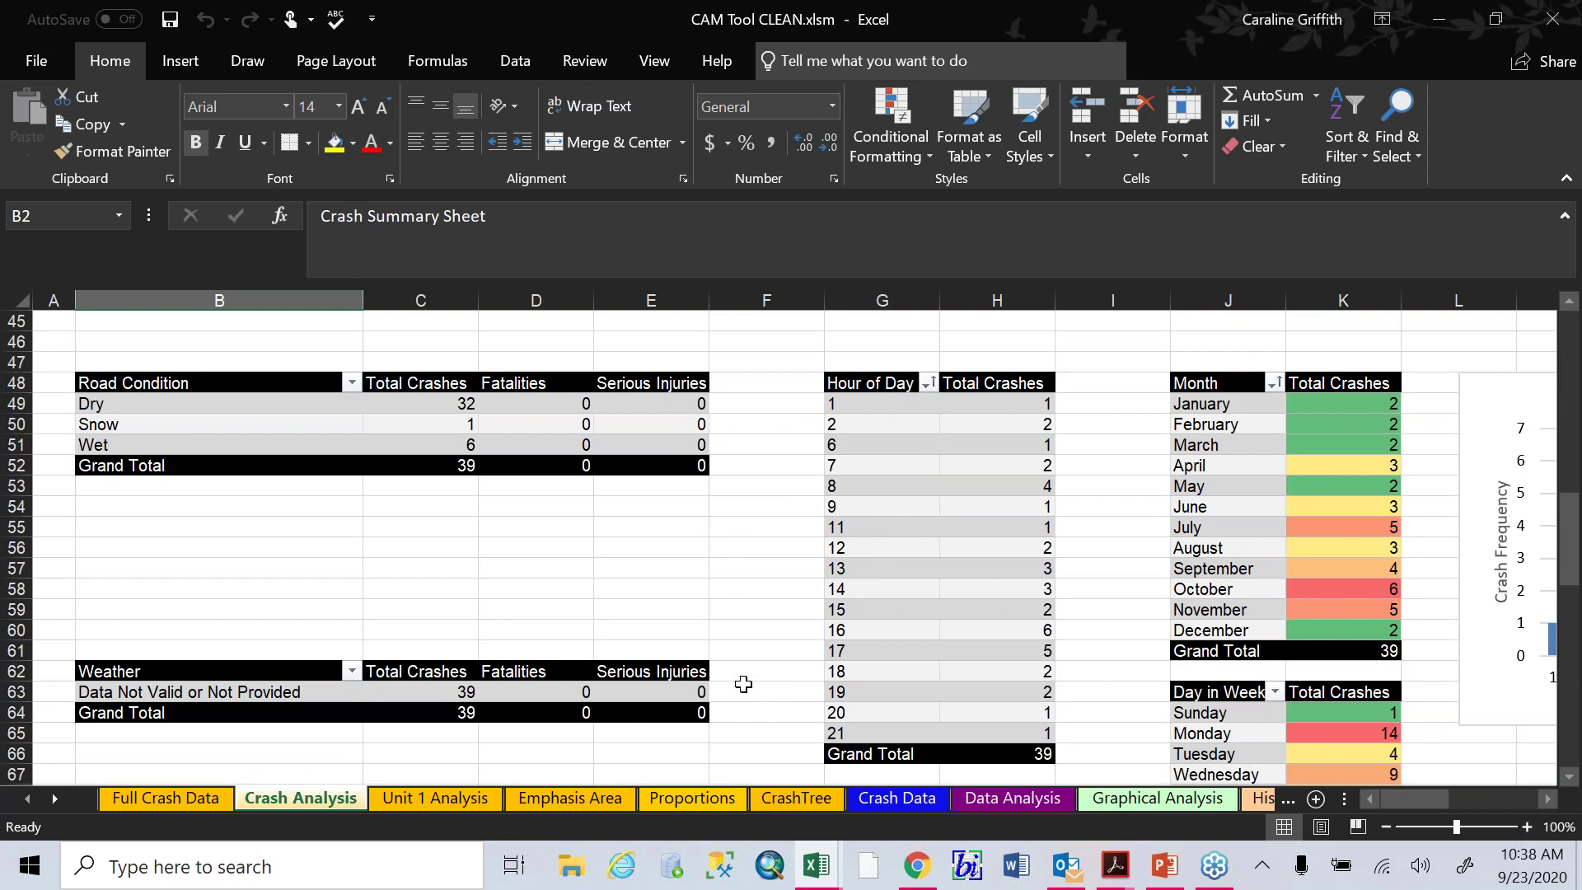
scroll(725, 671, "down", 2)
scroll(727, 670, "up", 2)
left_click_drag(1411, 807, 1419, 804)
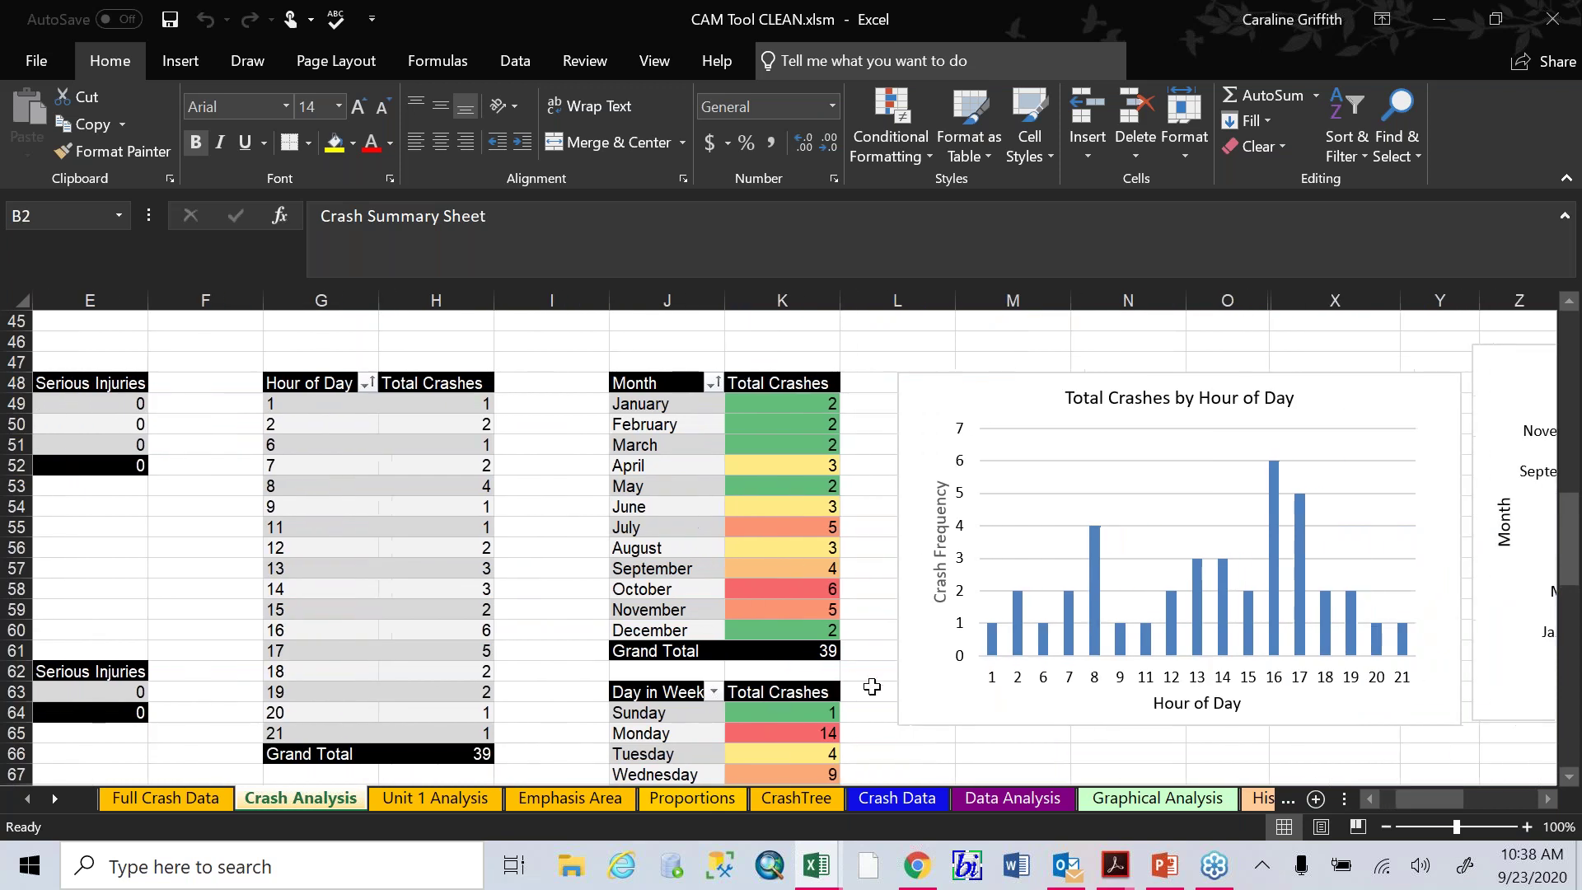
scroll(947, 686, "down", 3)
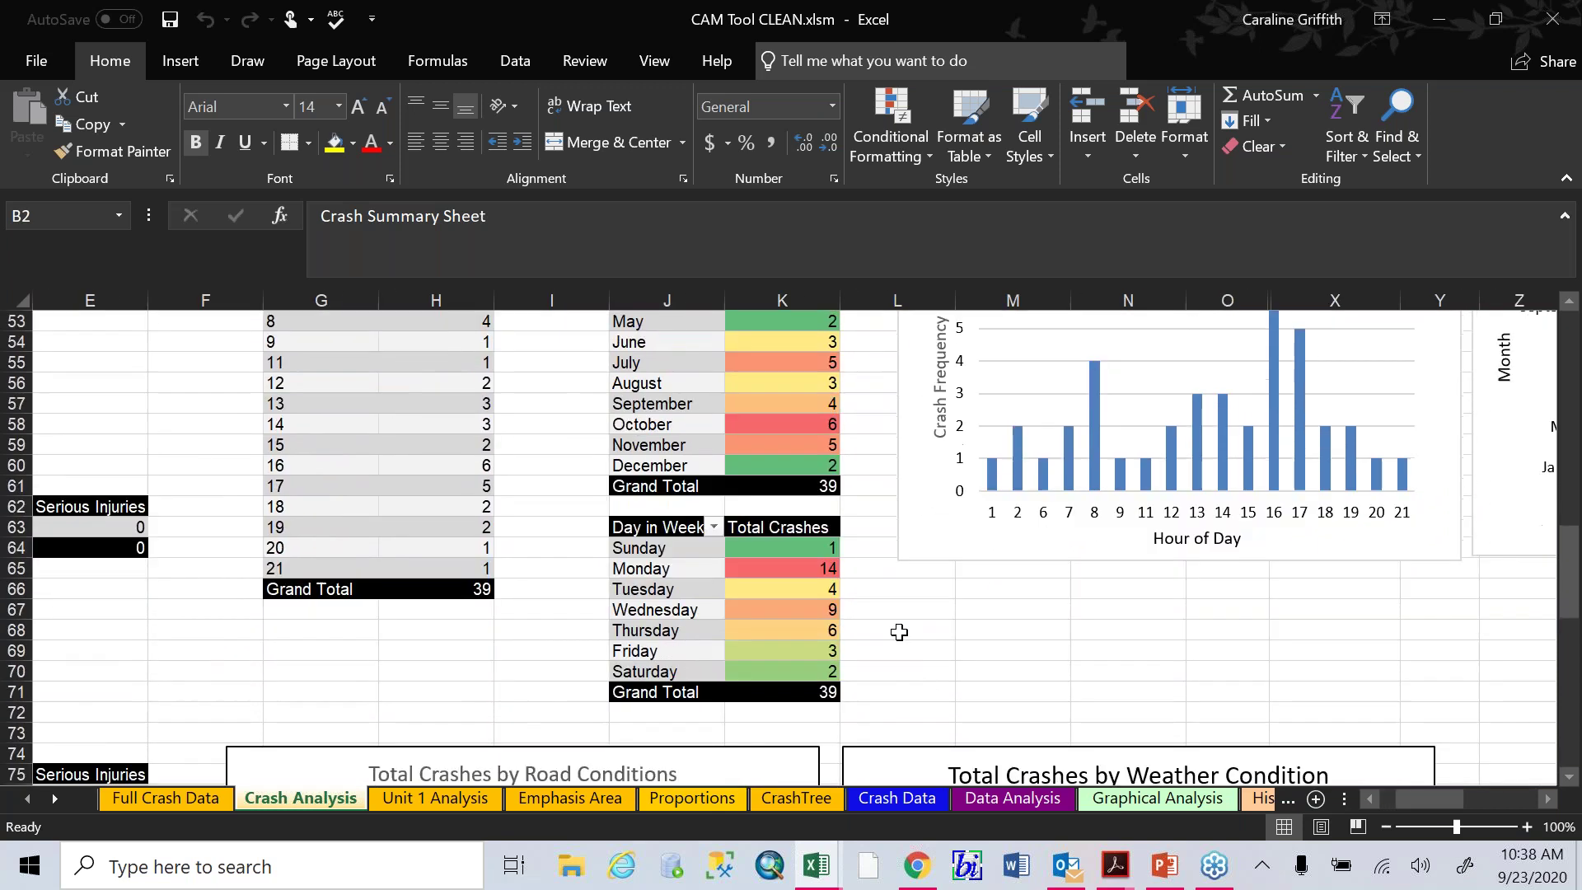
scroll(894, 636, "down", 7)
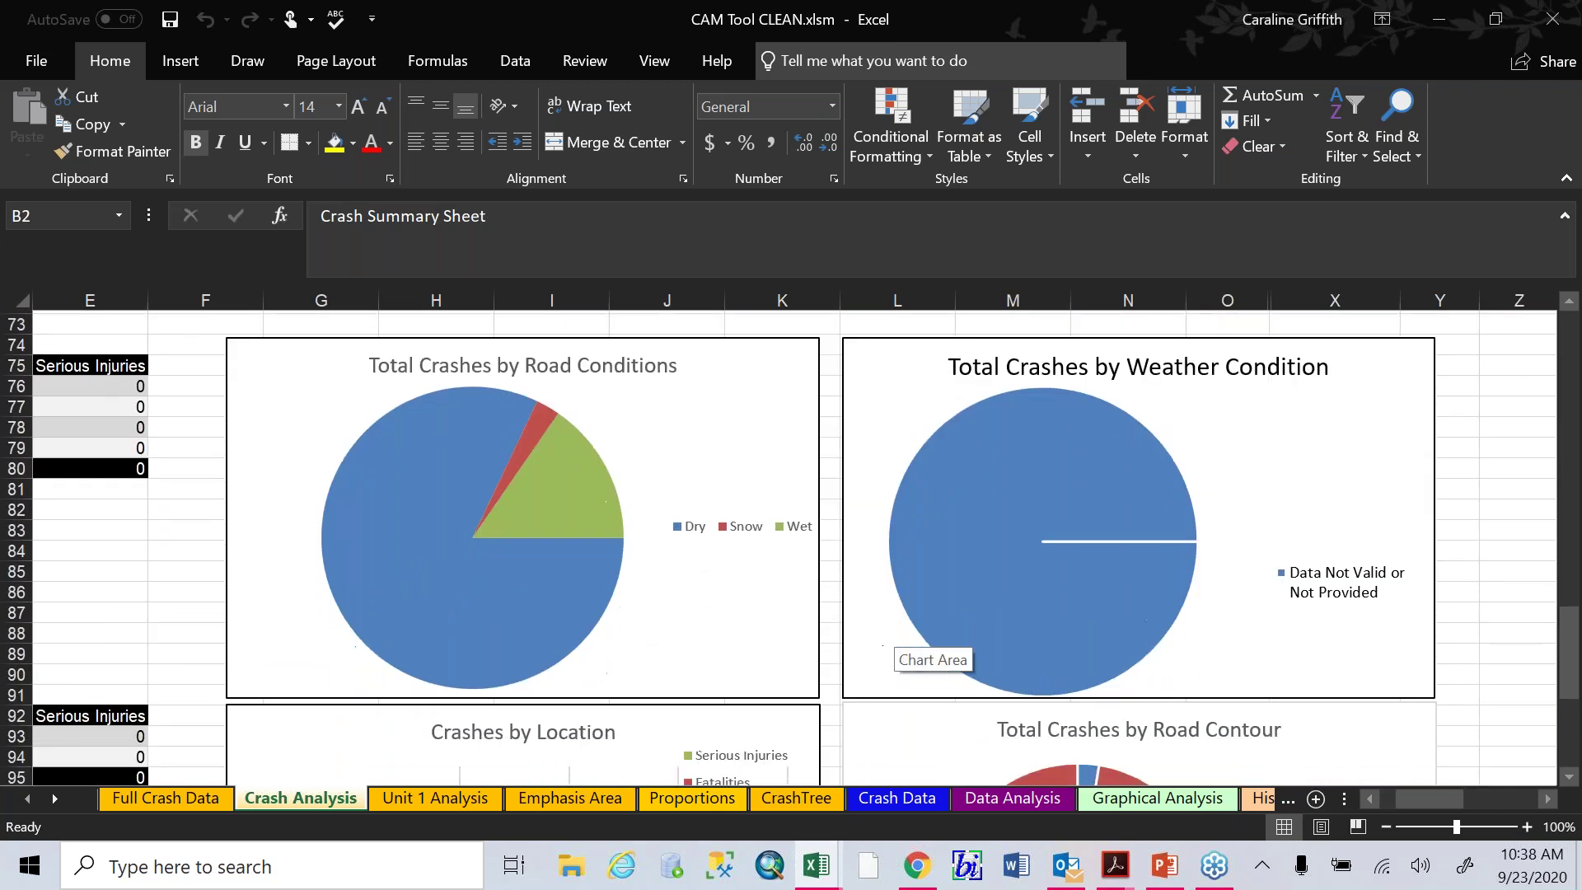
Examine the crash location and roadway contour tables and the road, weather, location and contour charts, and return to the sheet's beginning
left_click_drag(1405, 797, 1407, 796)
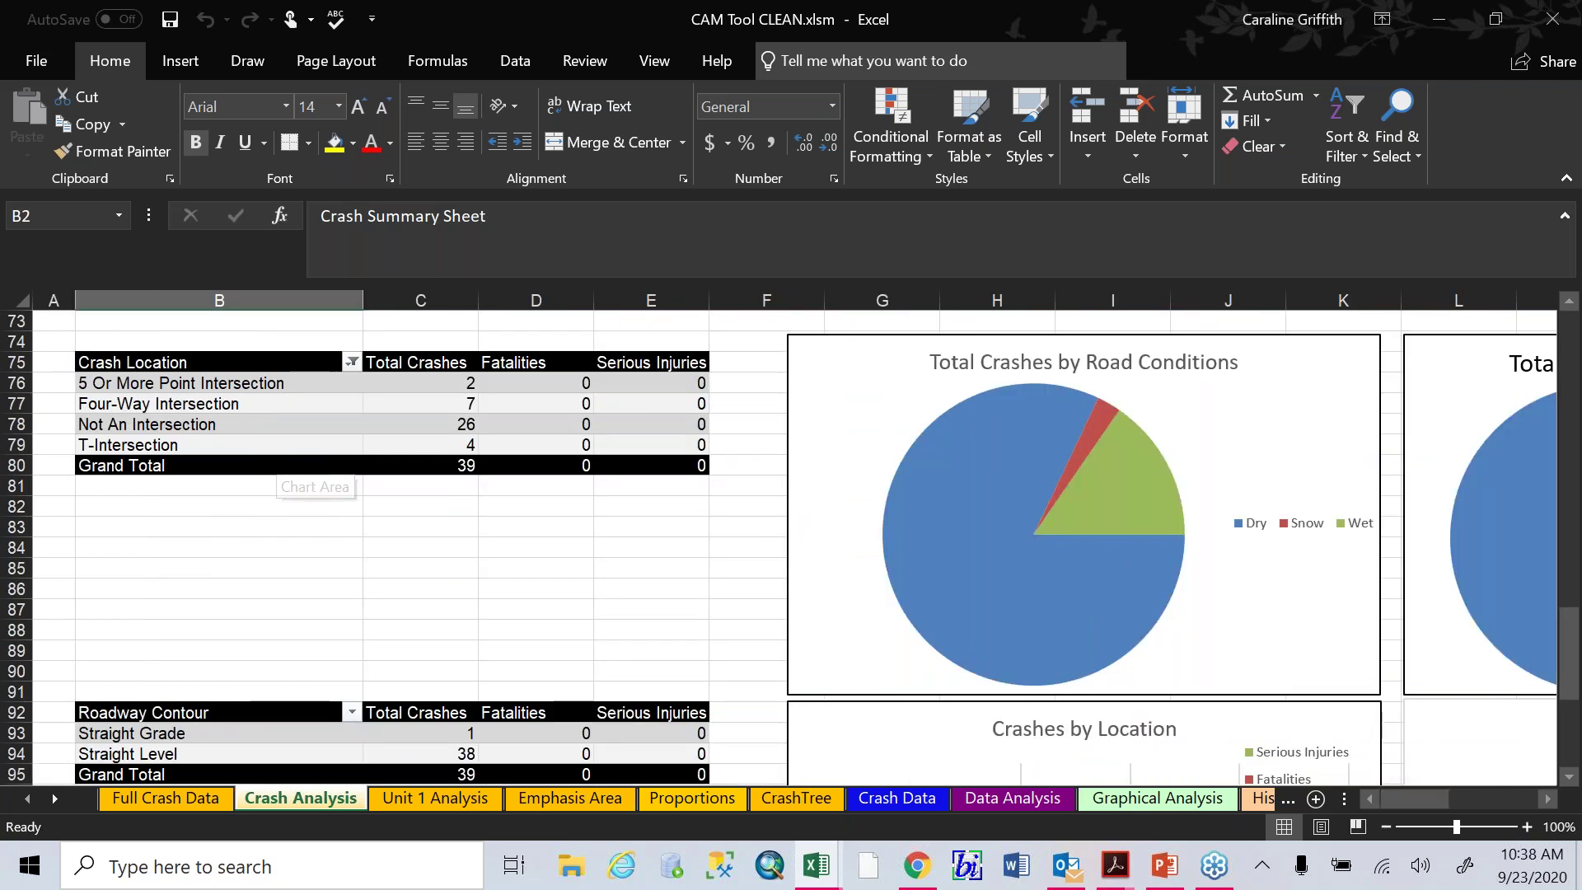
scroll(550, 582, "down", 4)
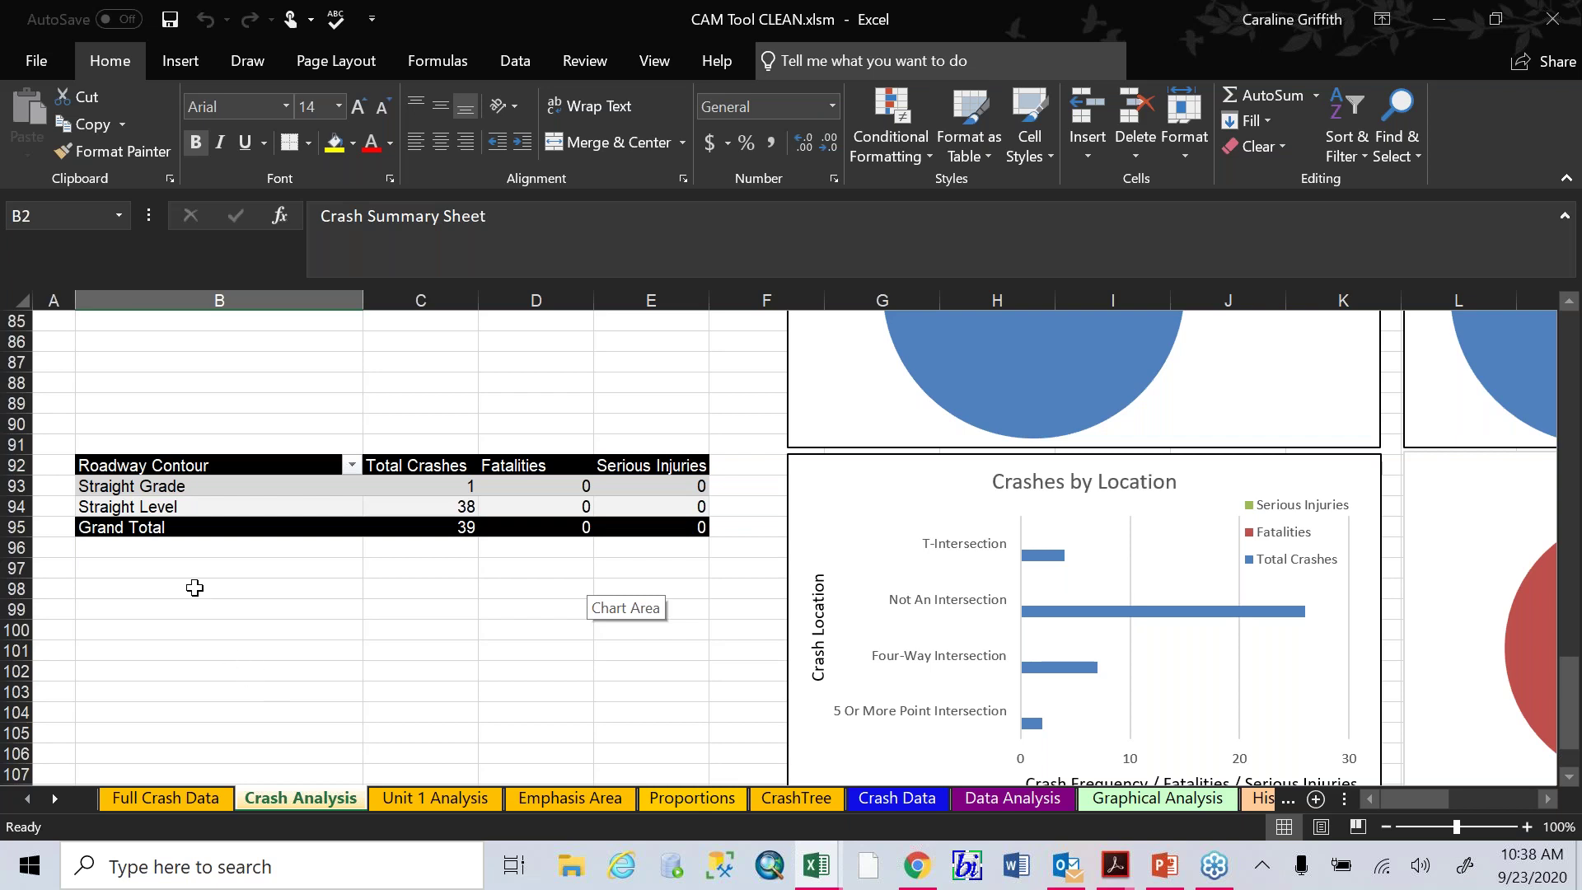
scroll(202, 607, "down", 3)
scroll(201, 607, "down", 6)
scroll(202, 606, "up", 12)
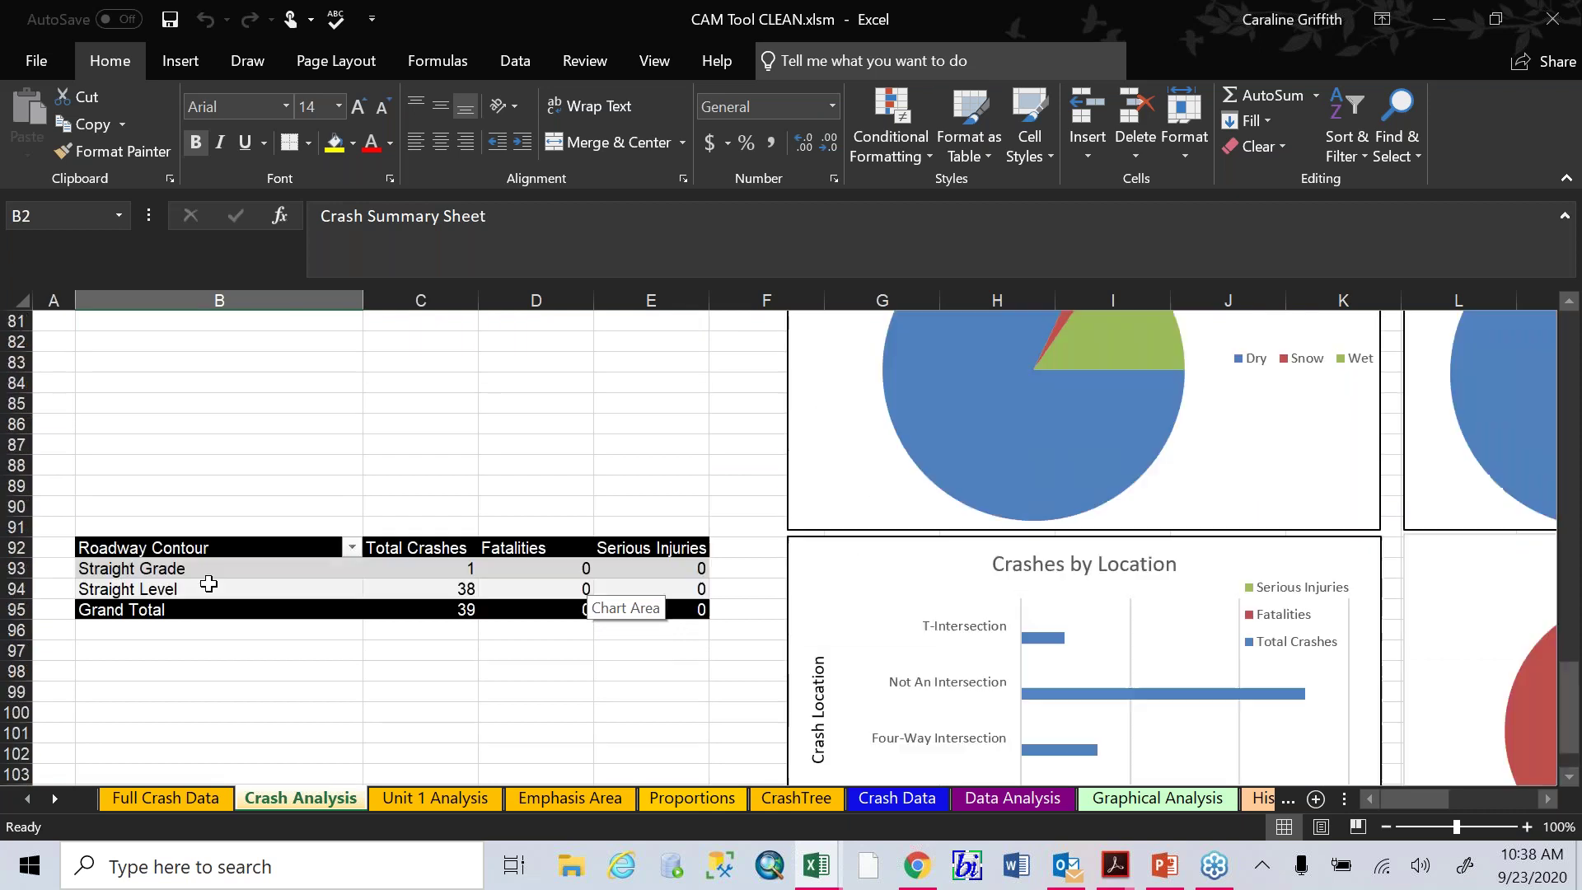
left_click_drag(1391, 807, 1408, 806)
scroll(918, 653, "down", 5)
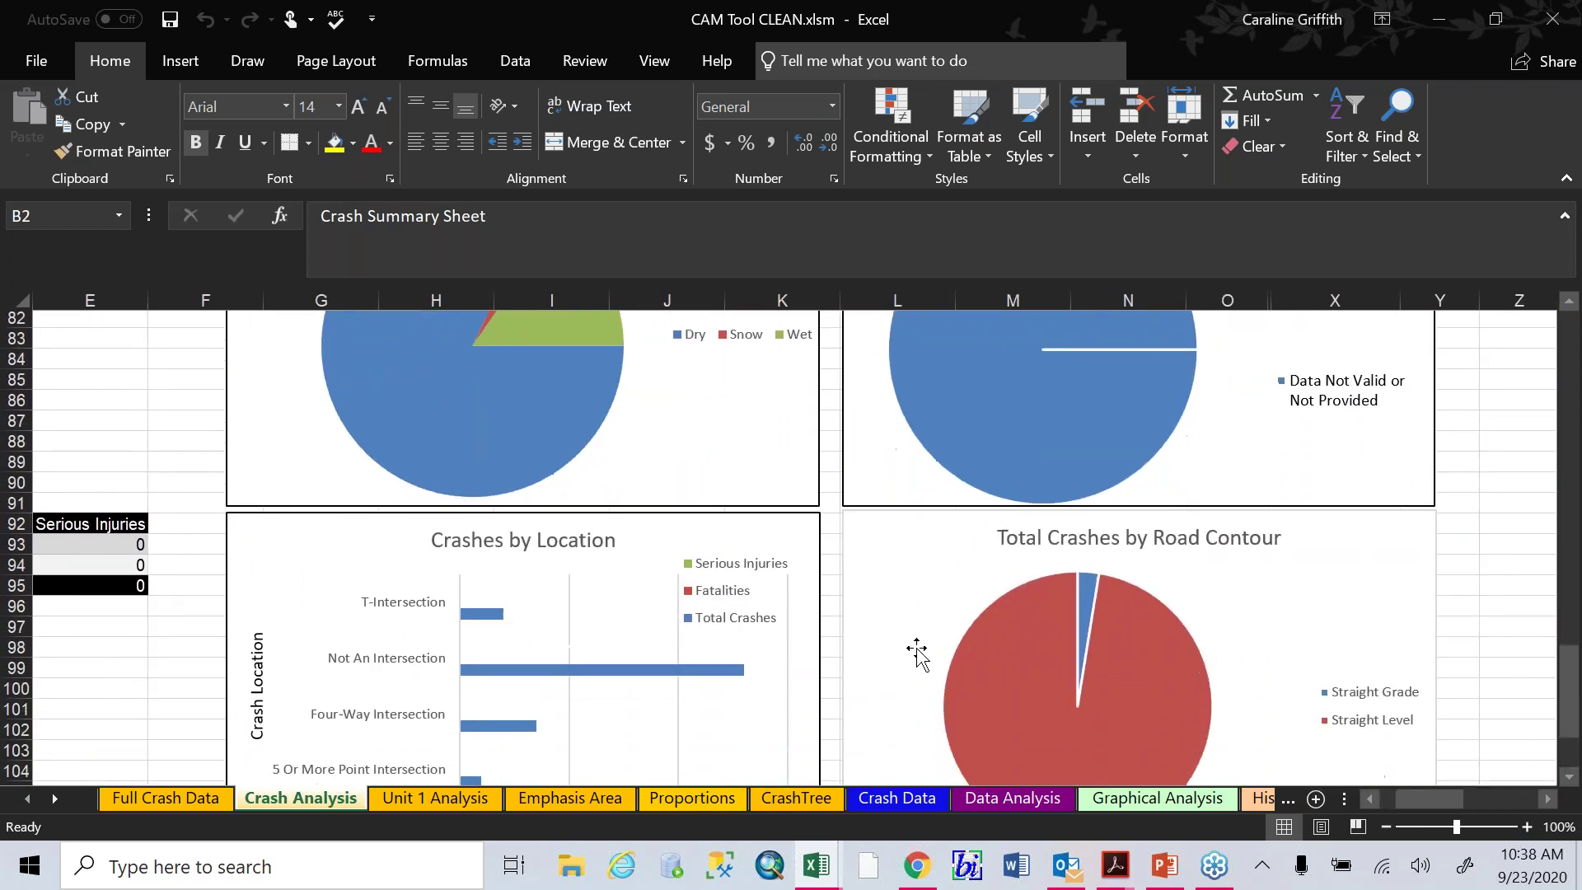
scroll(878, 632, "up", 1)
scroll(878, 633, "up", 2)
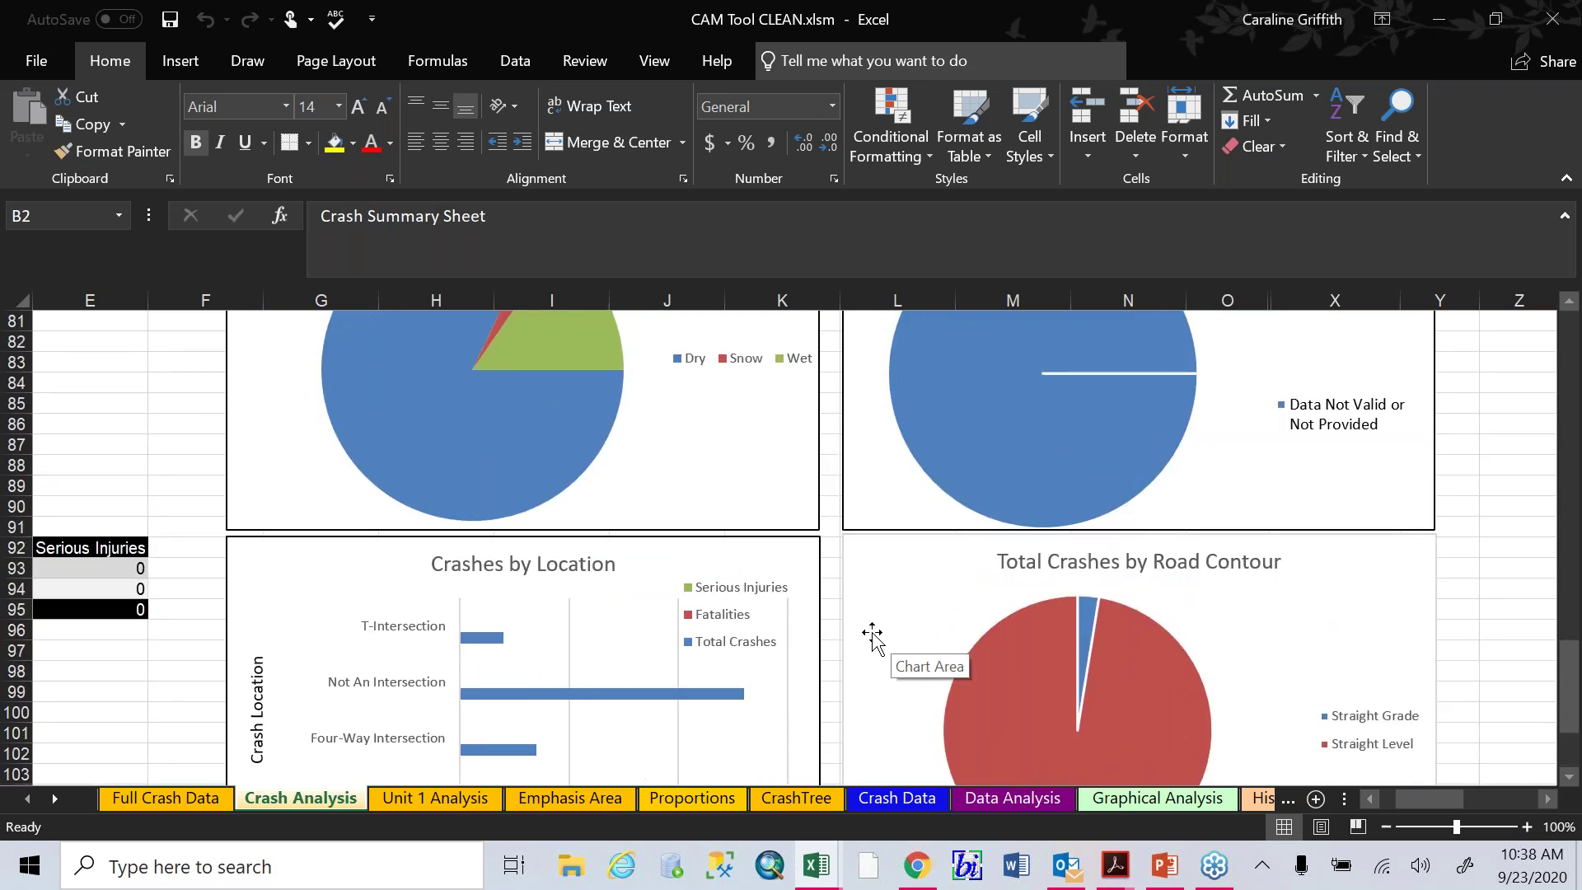
scroll(872, 638, "up", 4)
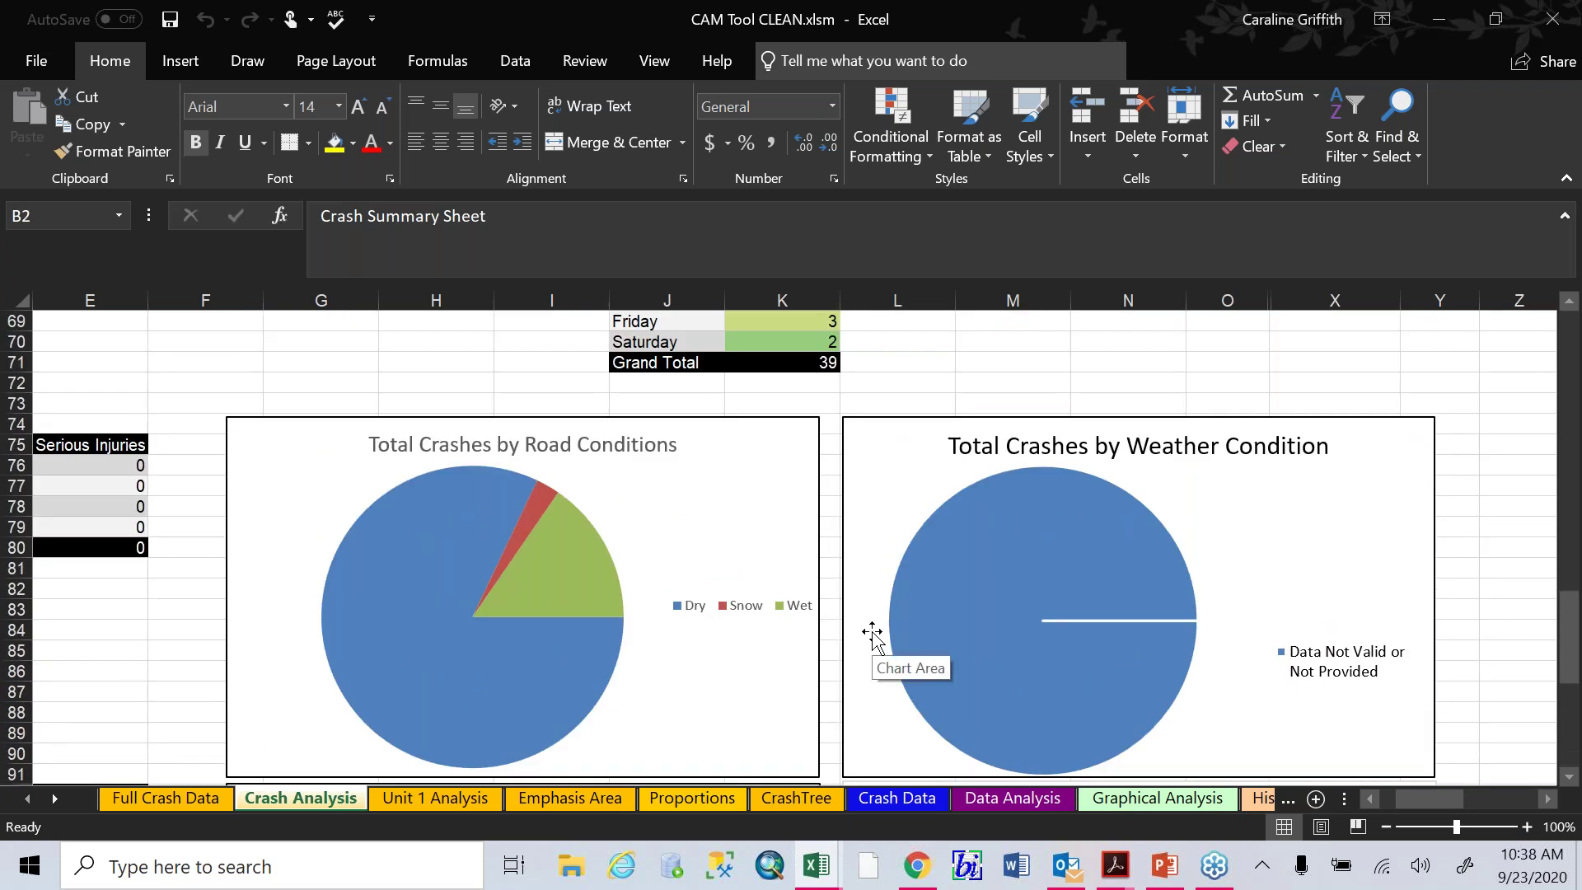
scroll(868, 634, "up", 20)
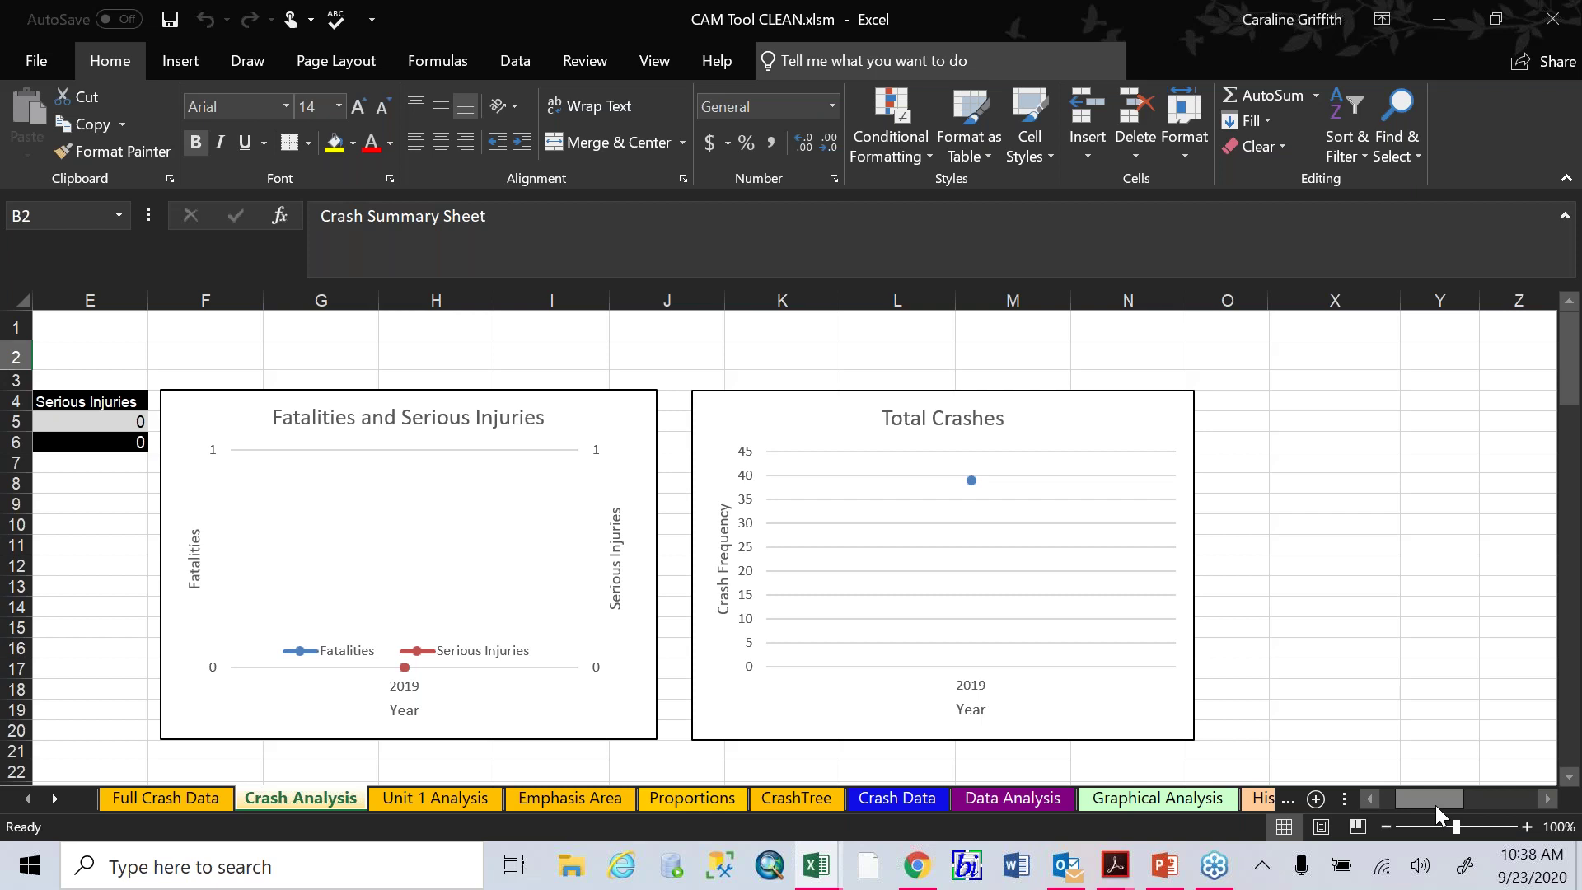
left_click_drag(1430, 802, 1372, 799)
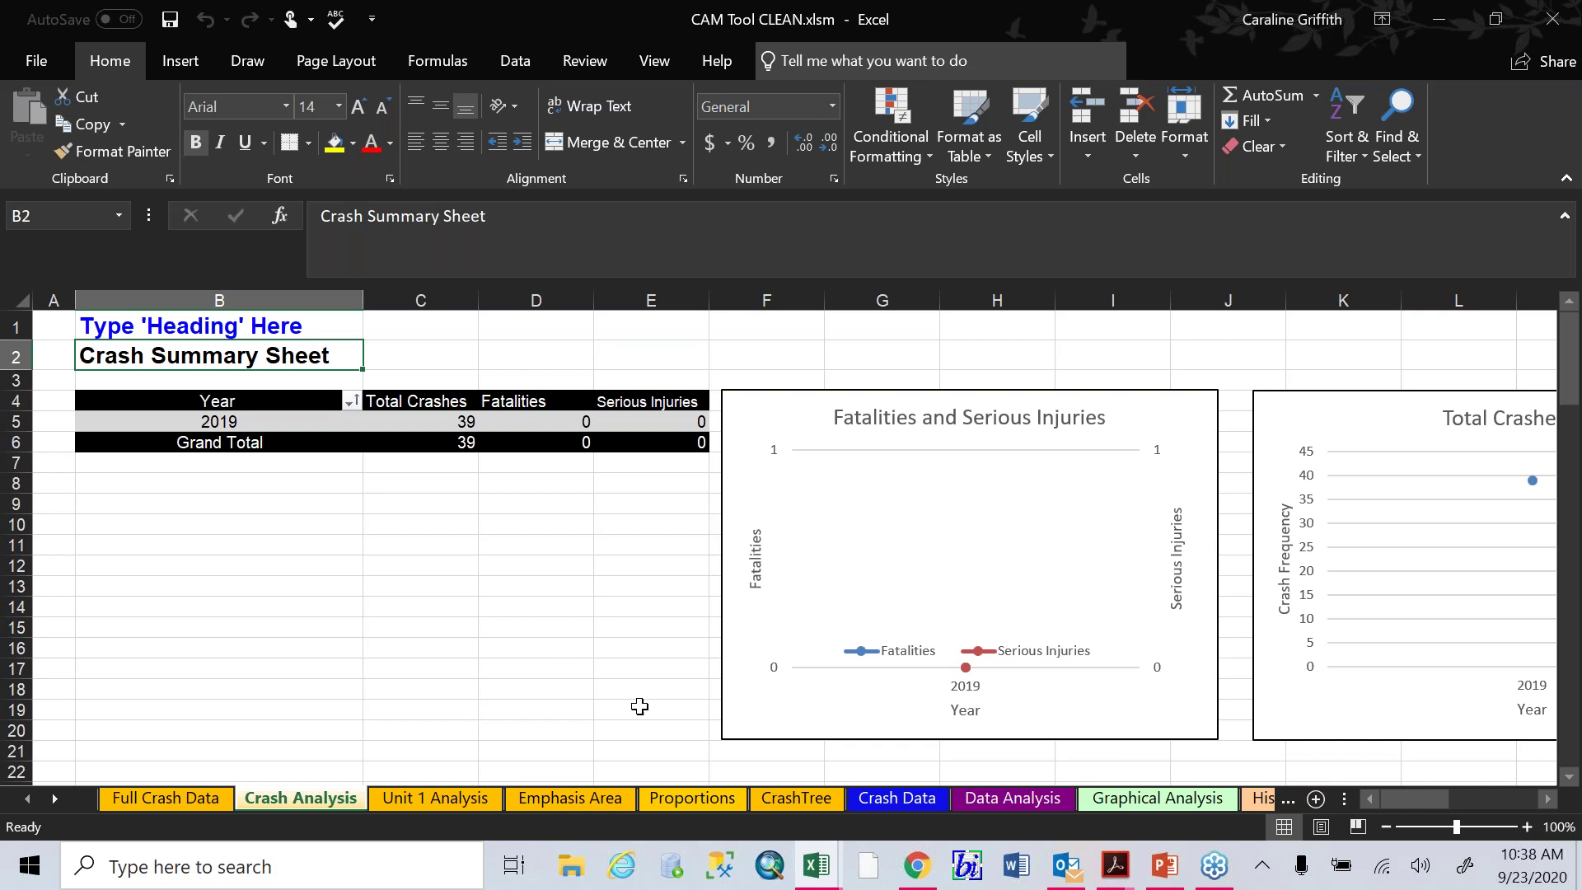
Compare the legacy Data Analysis sheet's summary tables with those on the Crash Analysis sheet
left_click(1020, 803)
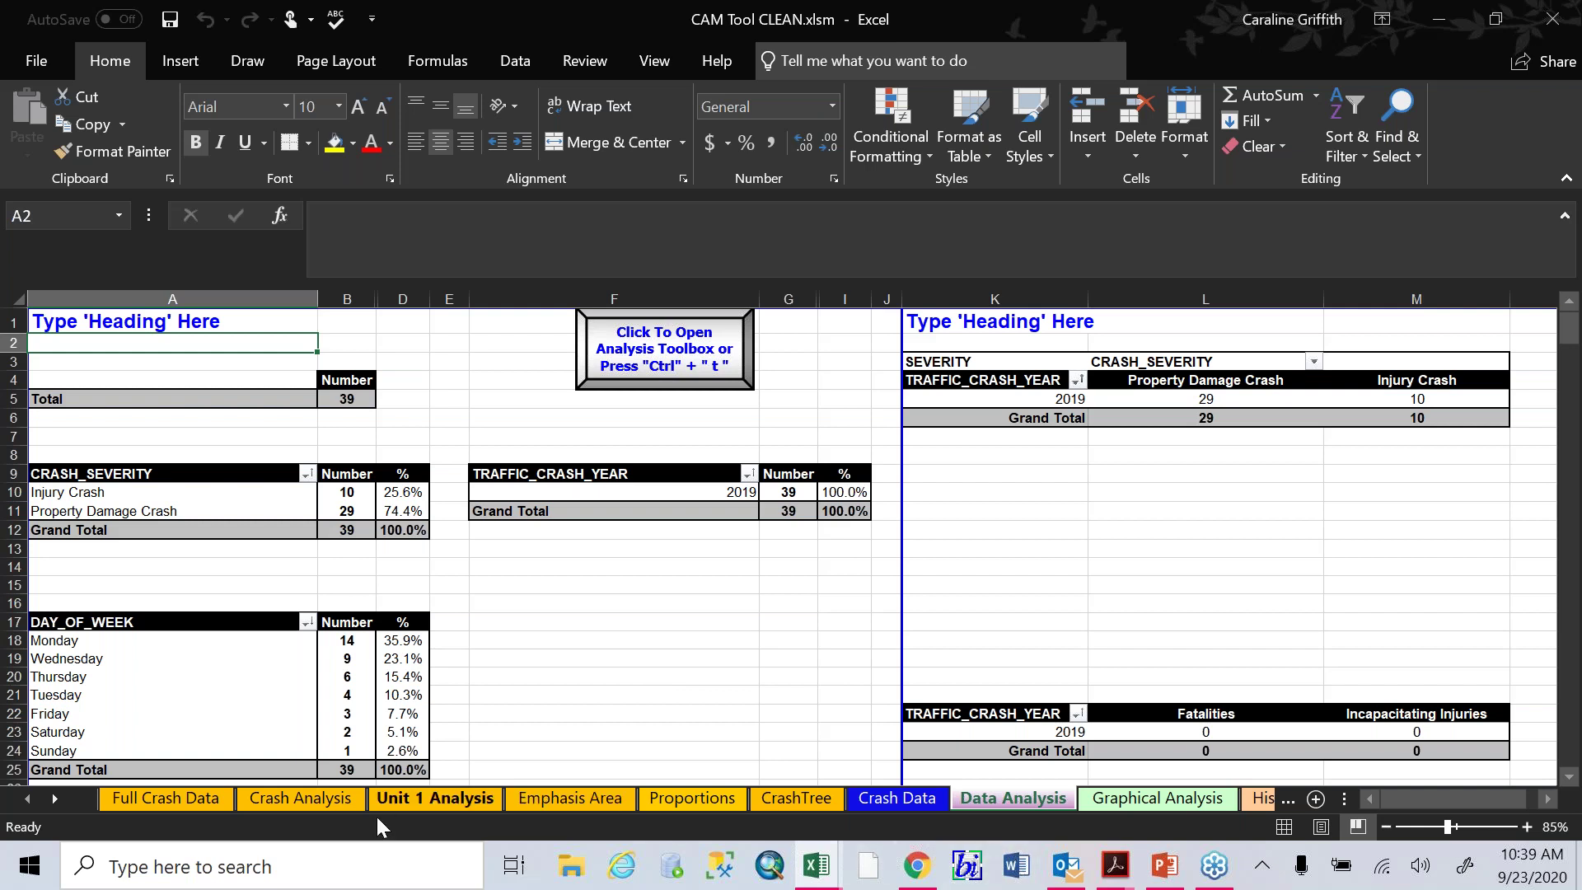
left_click(290, 799)
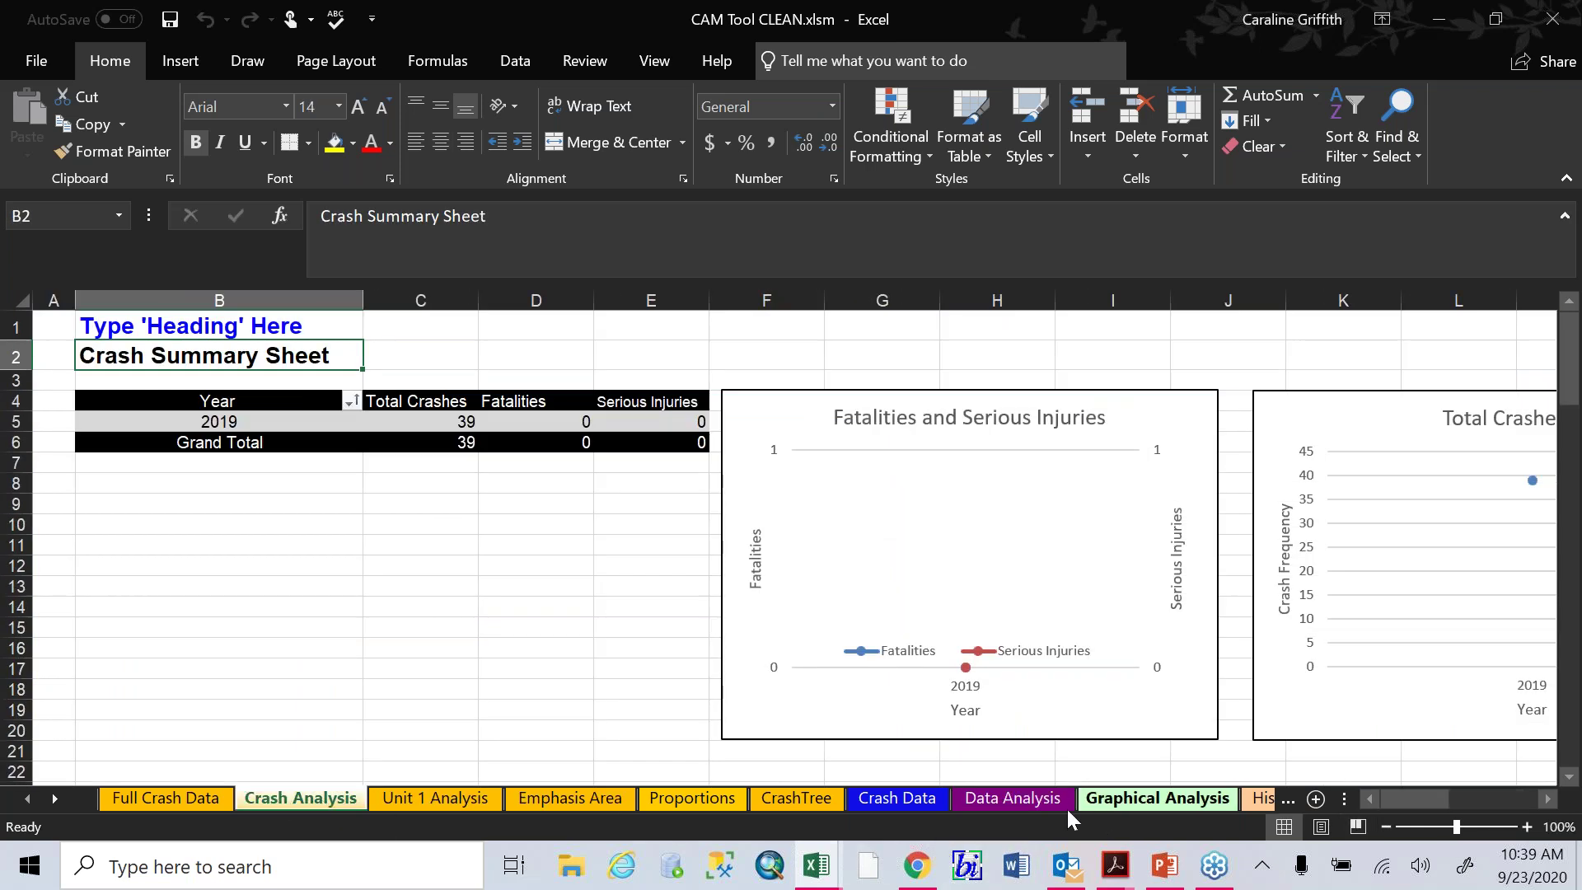
left_click(1037, 800)
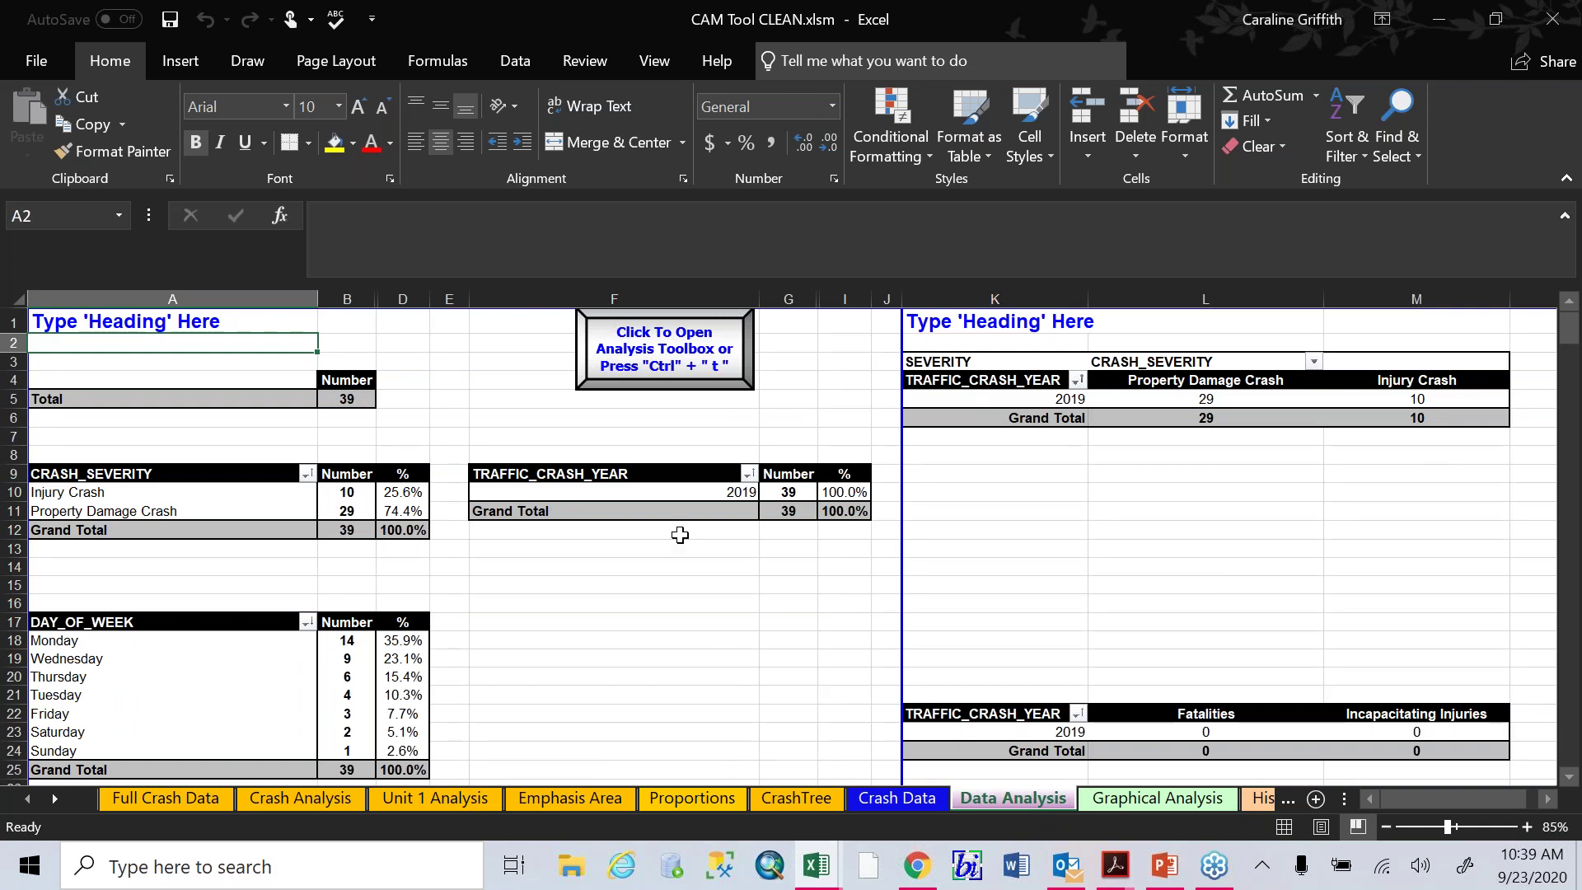
left_click(329, 803)
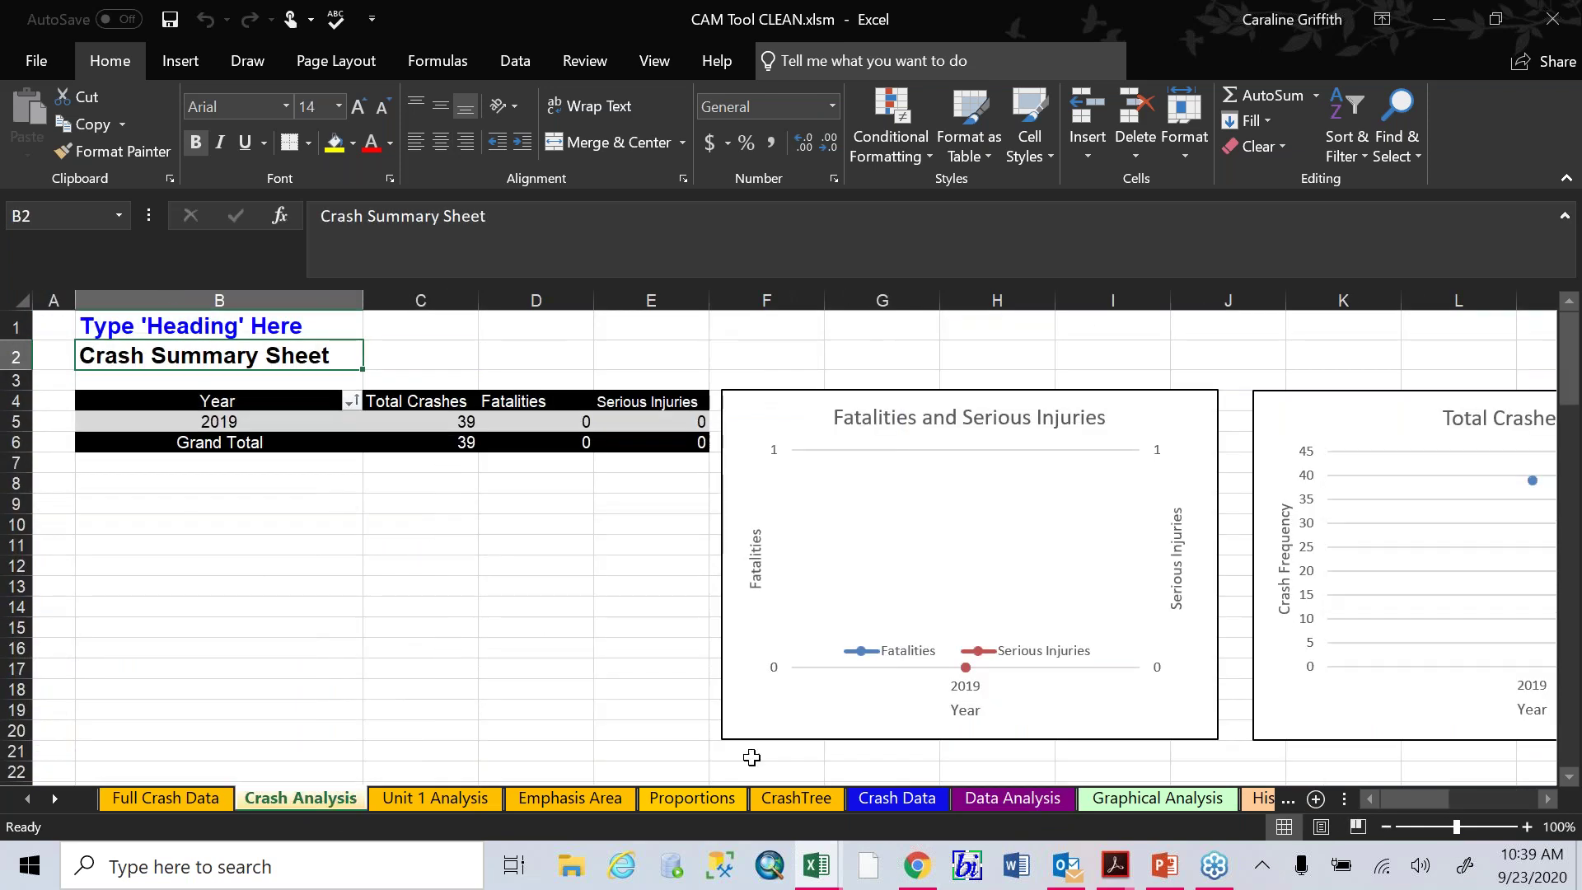
left_click(1044, 797)
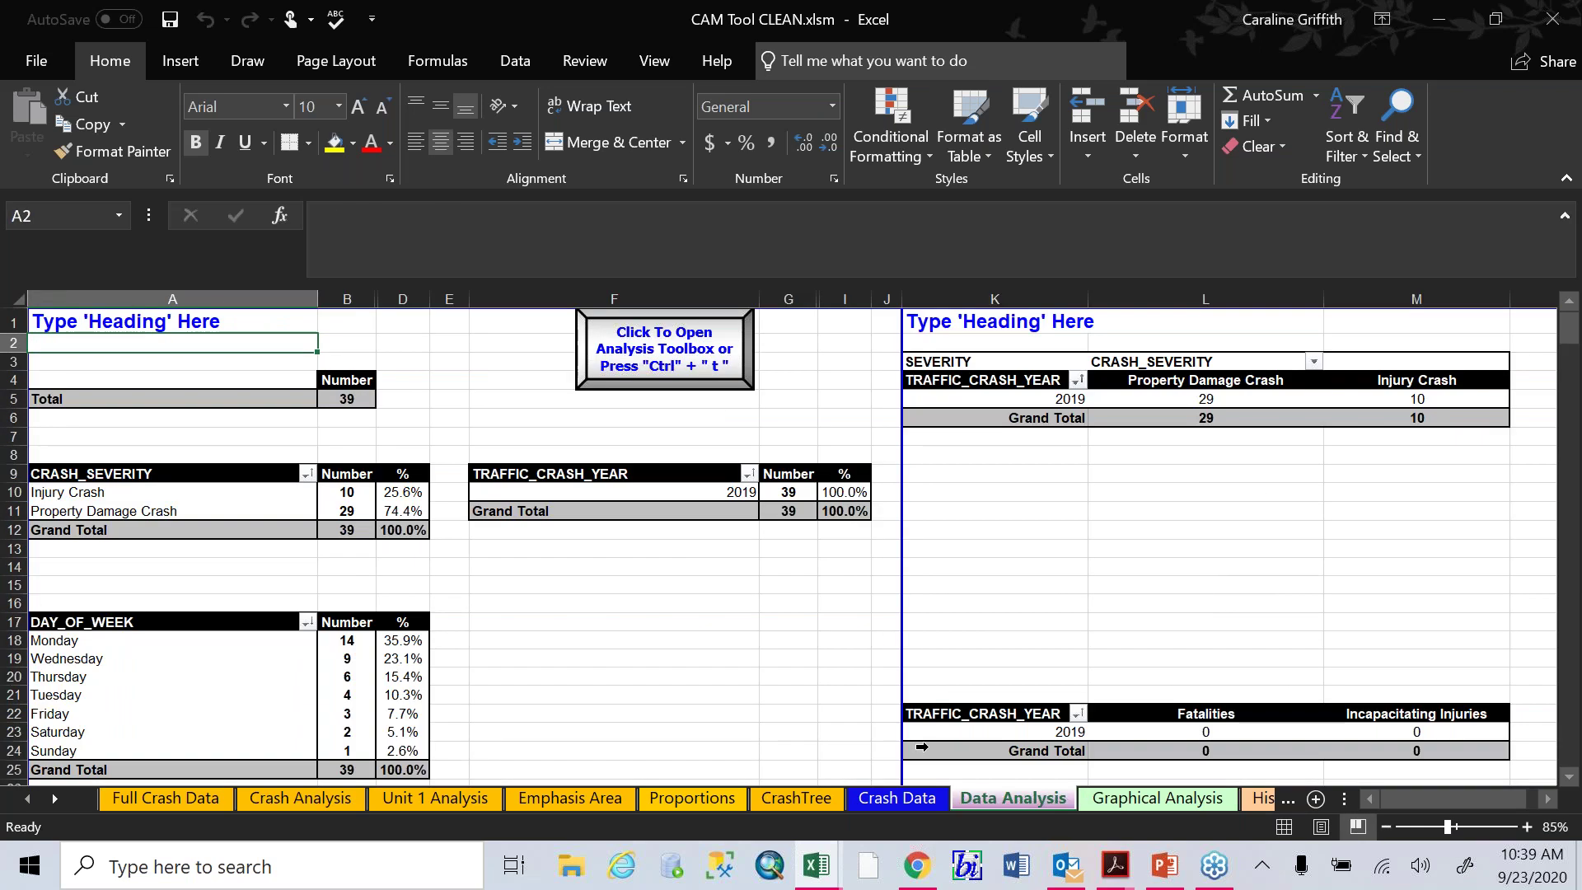
Examine the Unit 1 Analysis sheet's unit type, traffic control, object struck, special function, contributing circumstances and pre-crash action tables
left_click(445, 799)
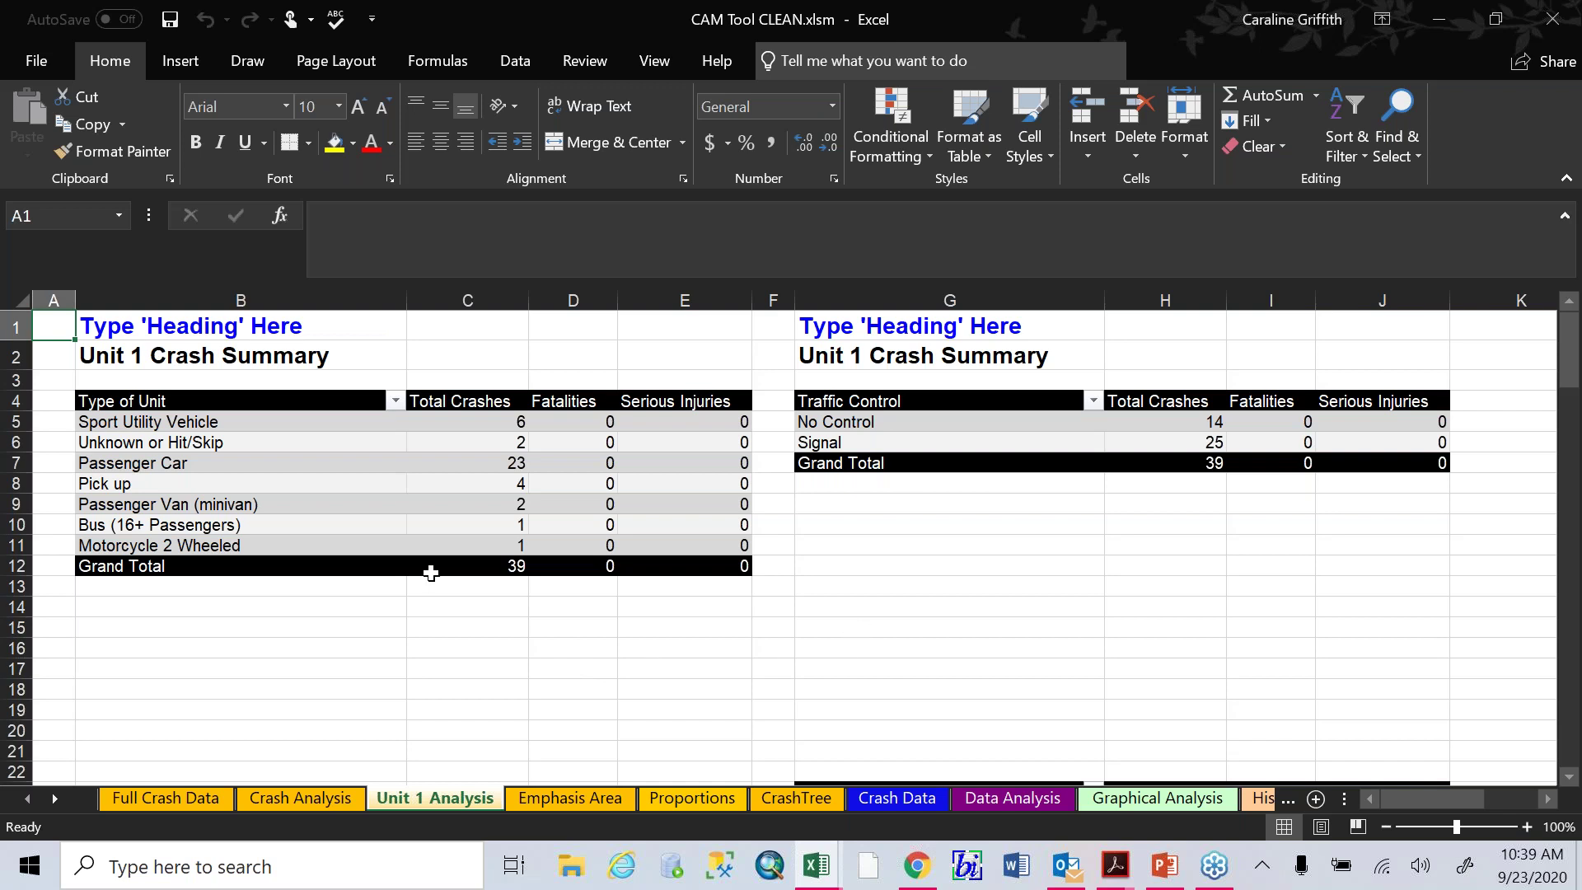
scroll(332, 568, "down", 1)
scroll(332, 569, "down", 2)
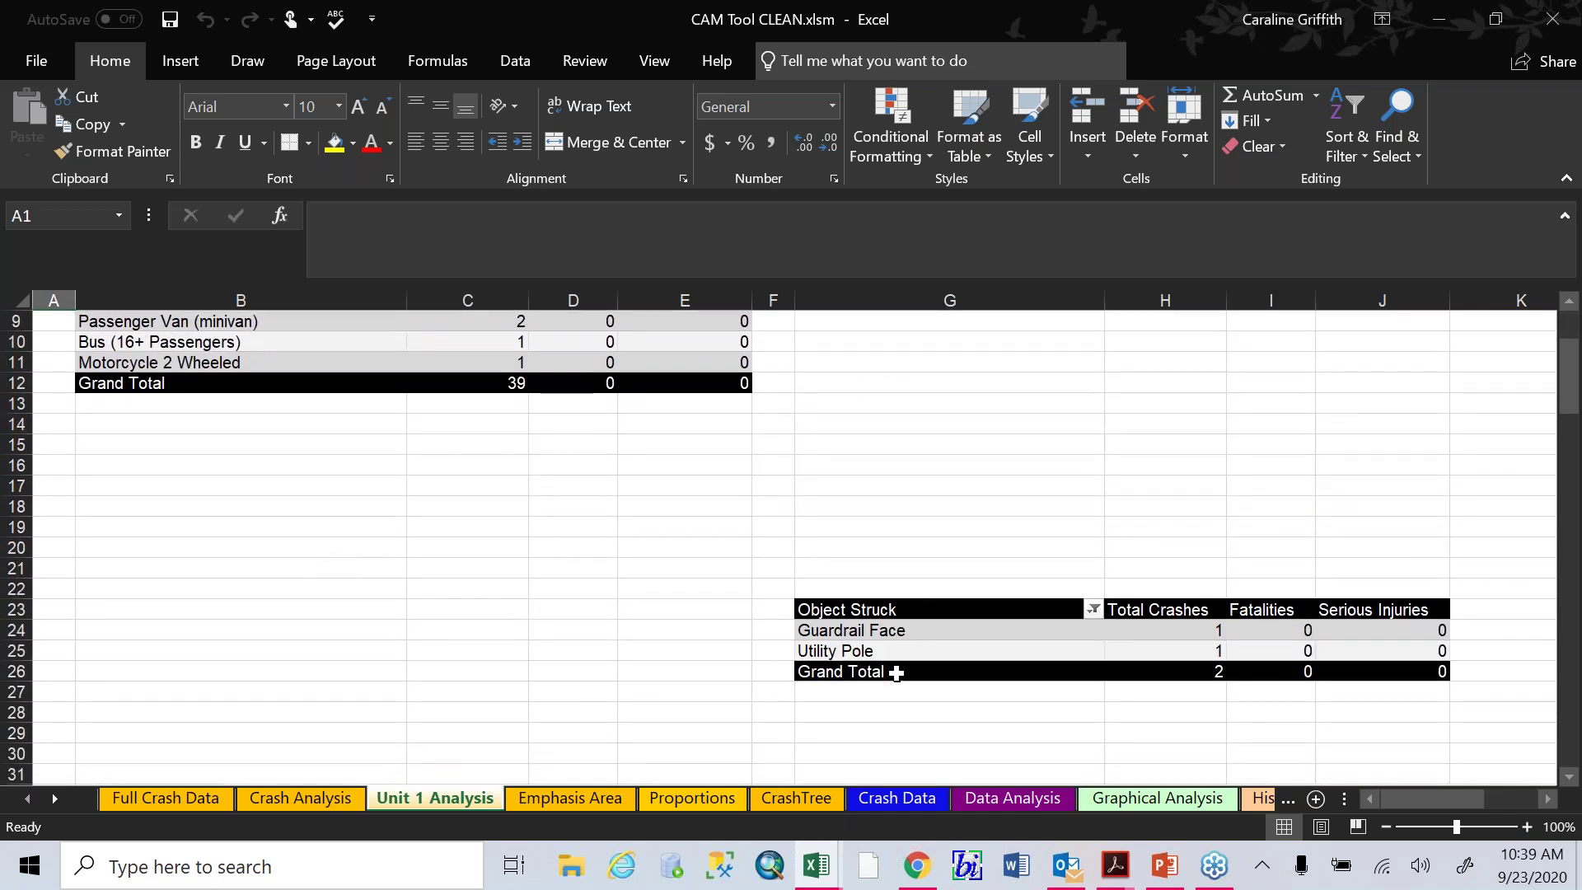
scroll(902, 639, "down", 5)
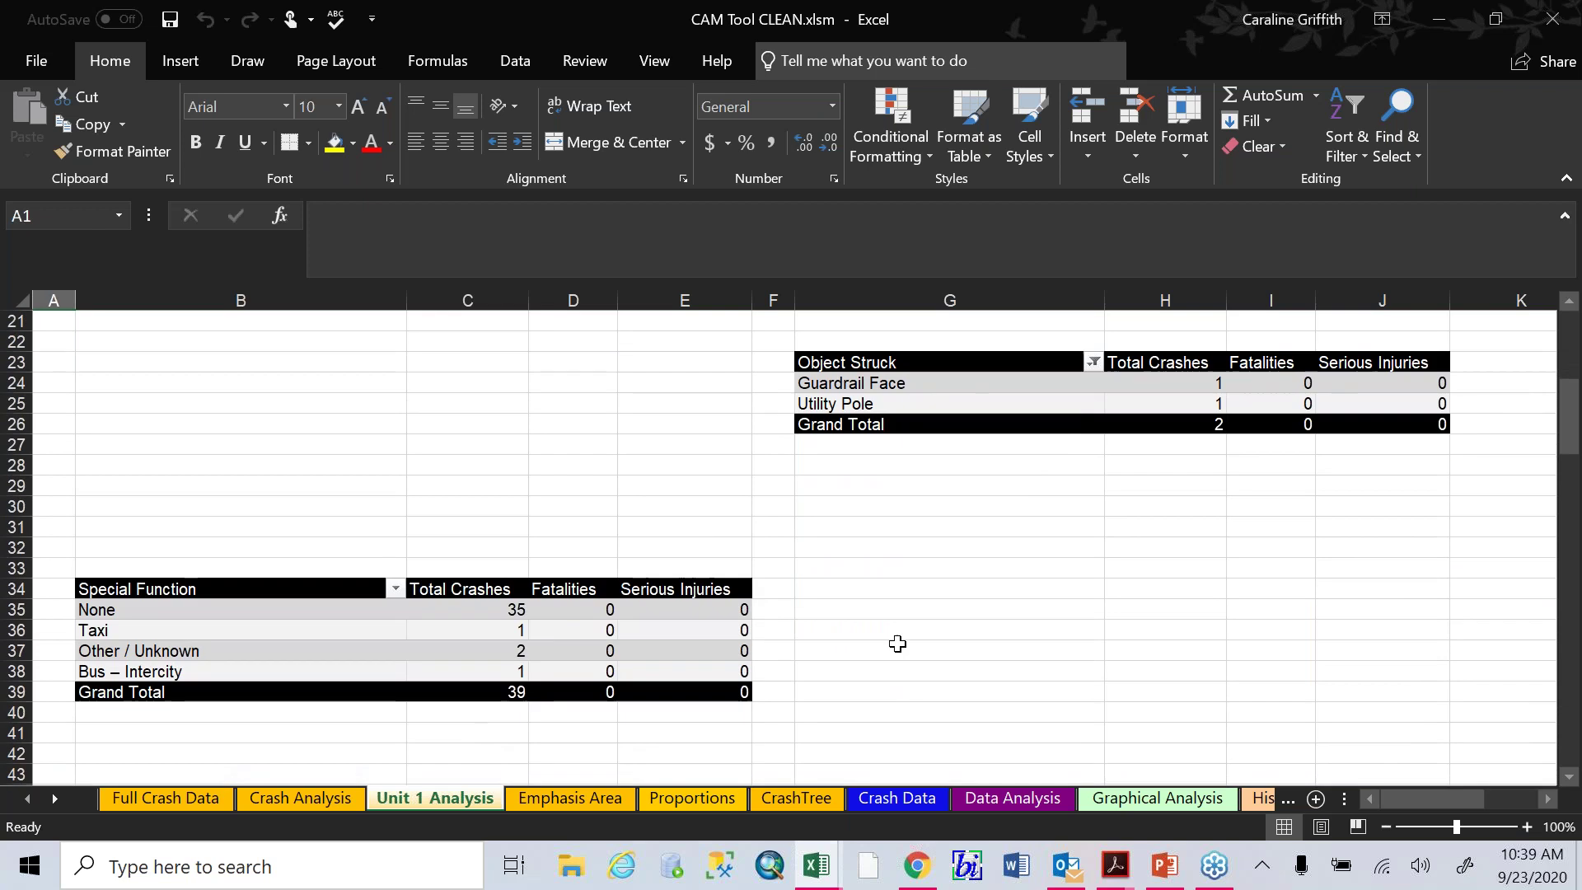
scroll(897, 643, "down", 5)
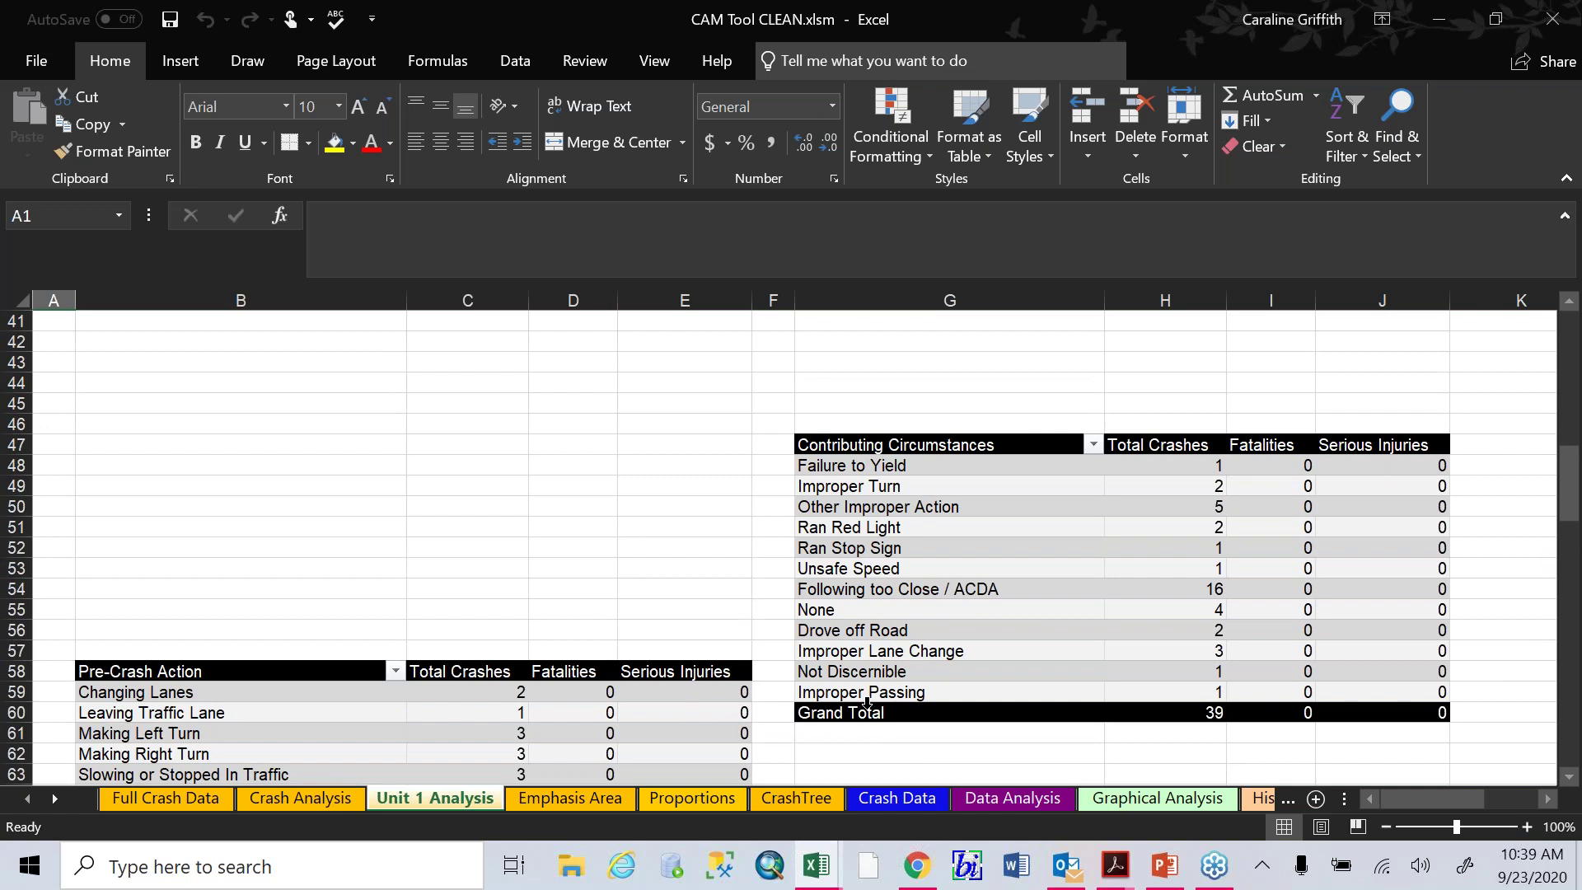
scroll(801, 729, "down", 1)
scroll(799, 729, "down", 6)
scroll(770, 737, "up", 20)
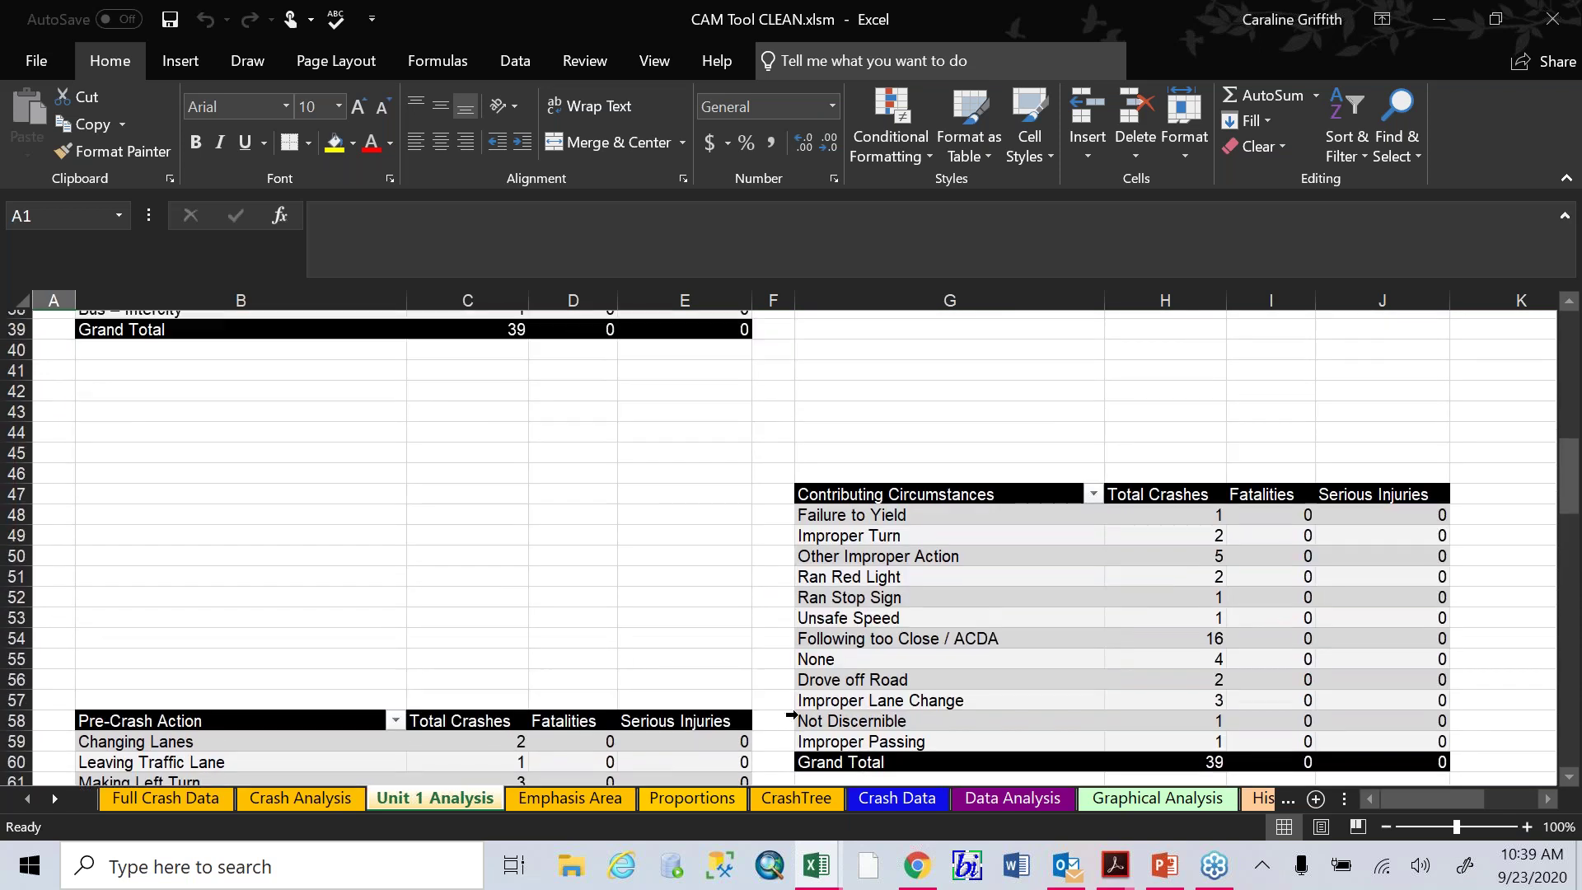
Review the Emphasis Area sheet's Ohio SHSP fatalities and serious injuries tables and their target groups
left_click(565, 795)
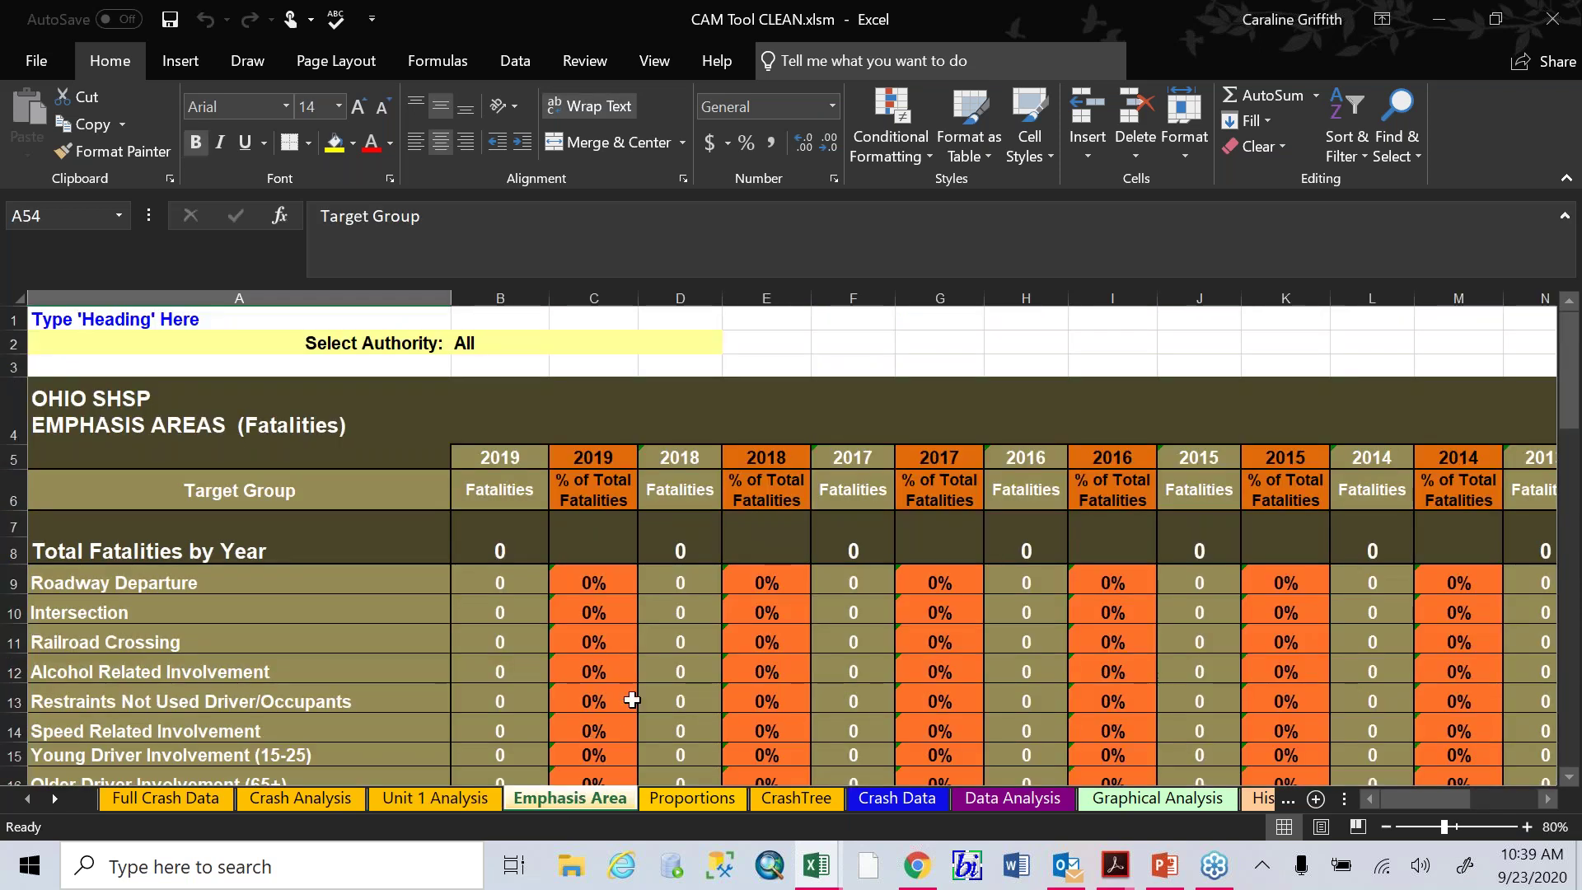
scroll(646, 691, "down", 12)
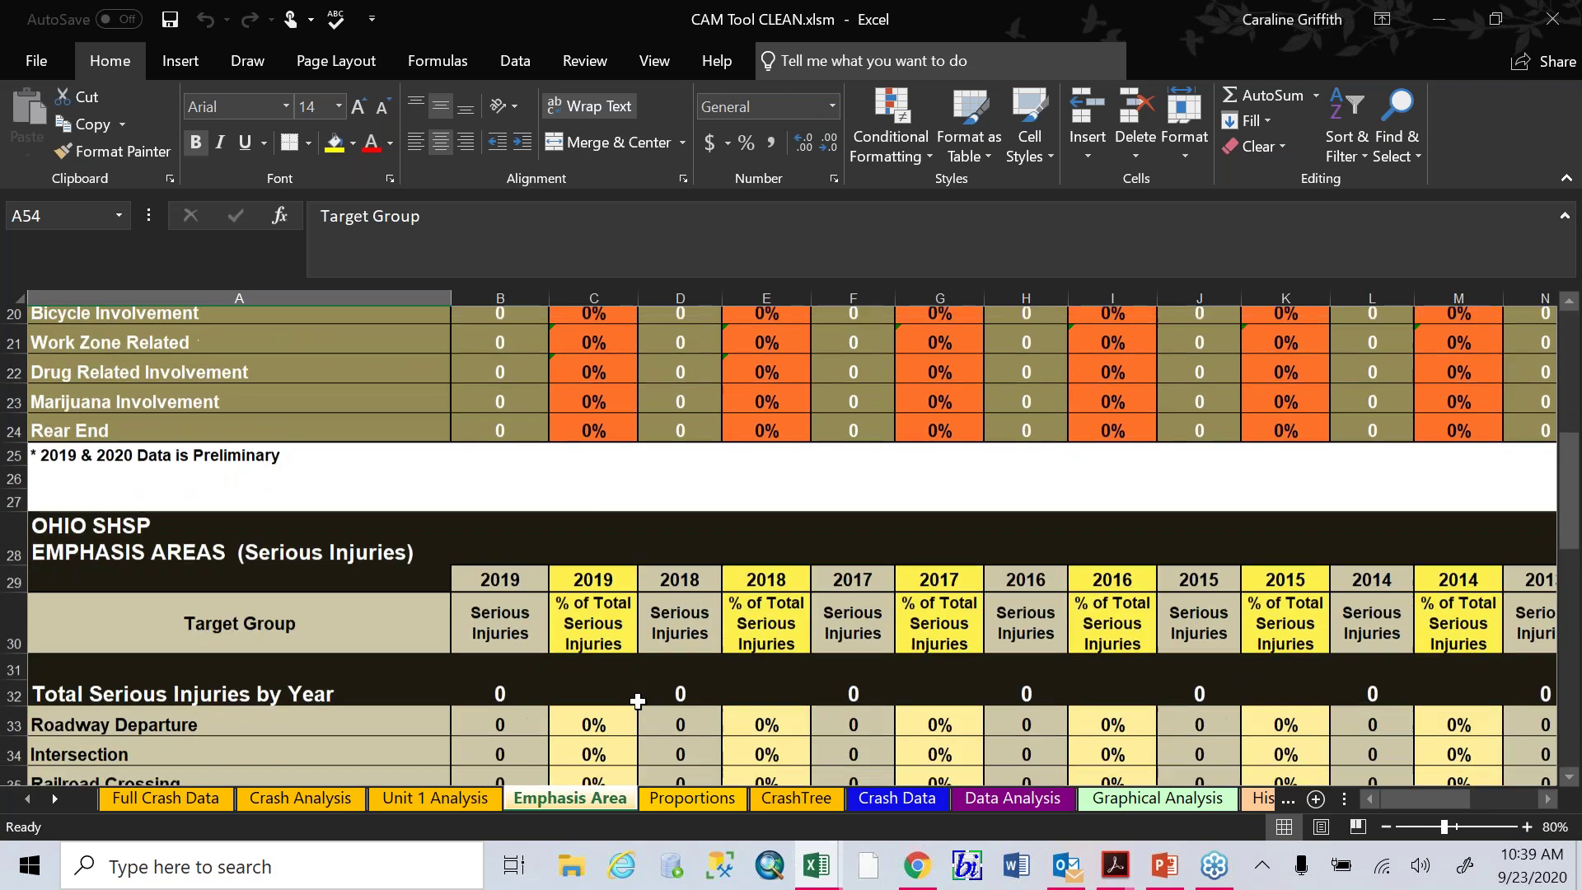
scroll(637, 701, "down", 1)
scroll(638, 701, "up", 14)
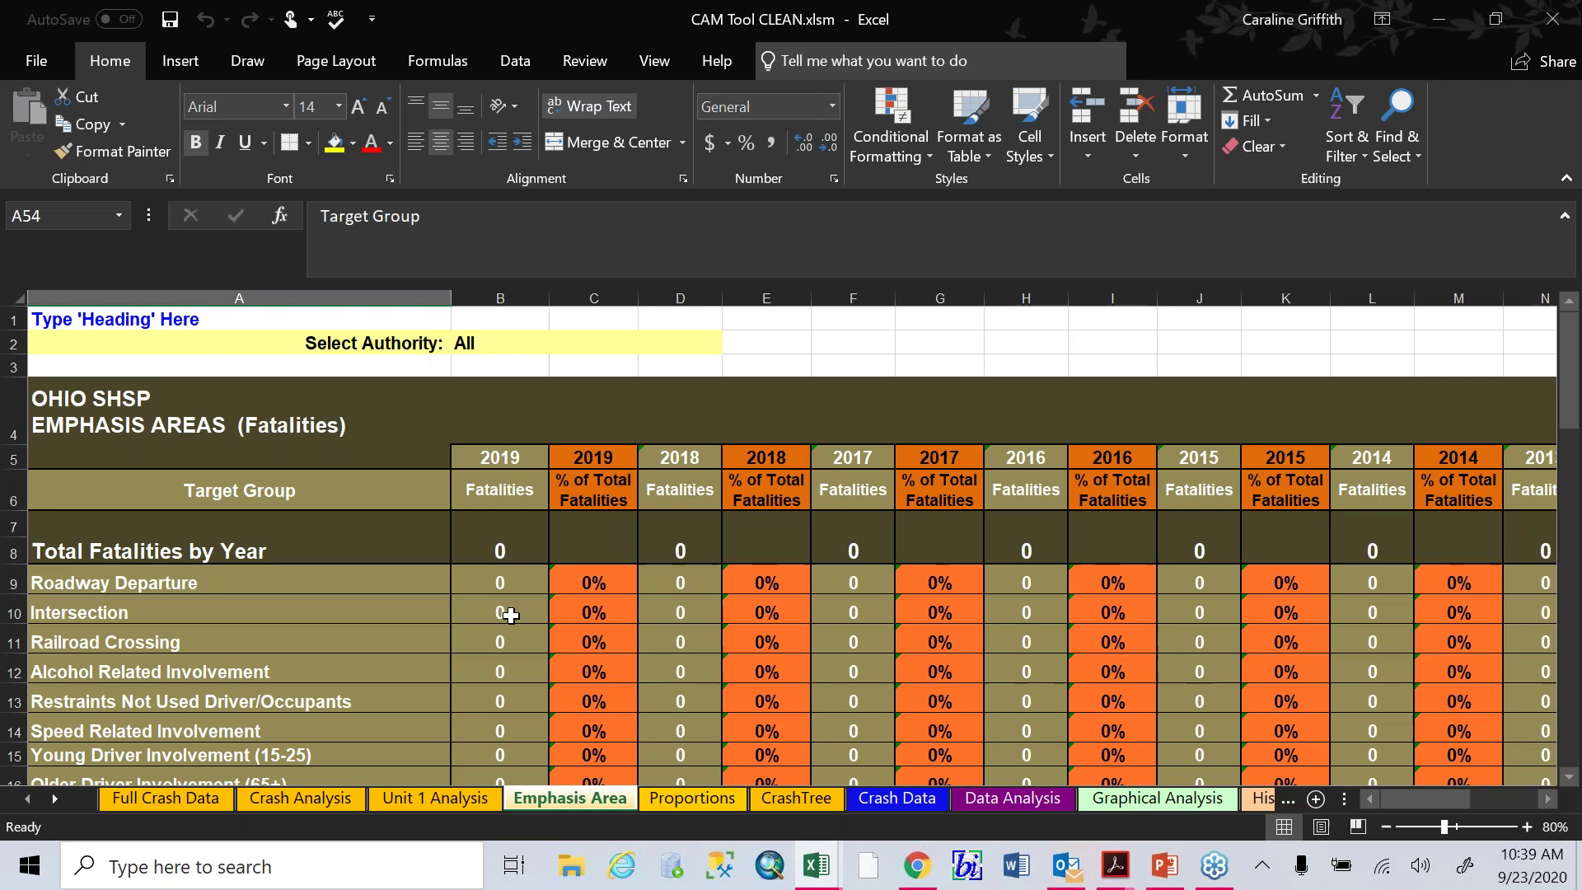
scroll(246, 628, "down", 3)
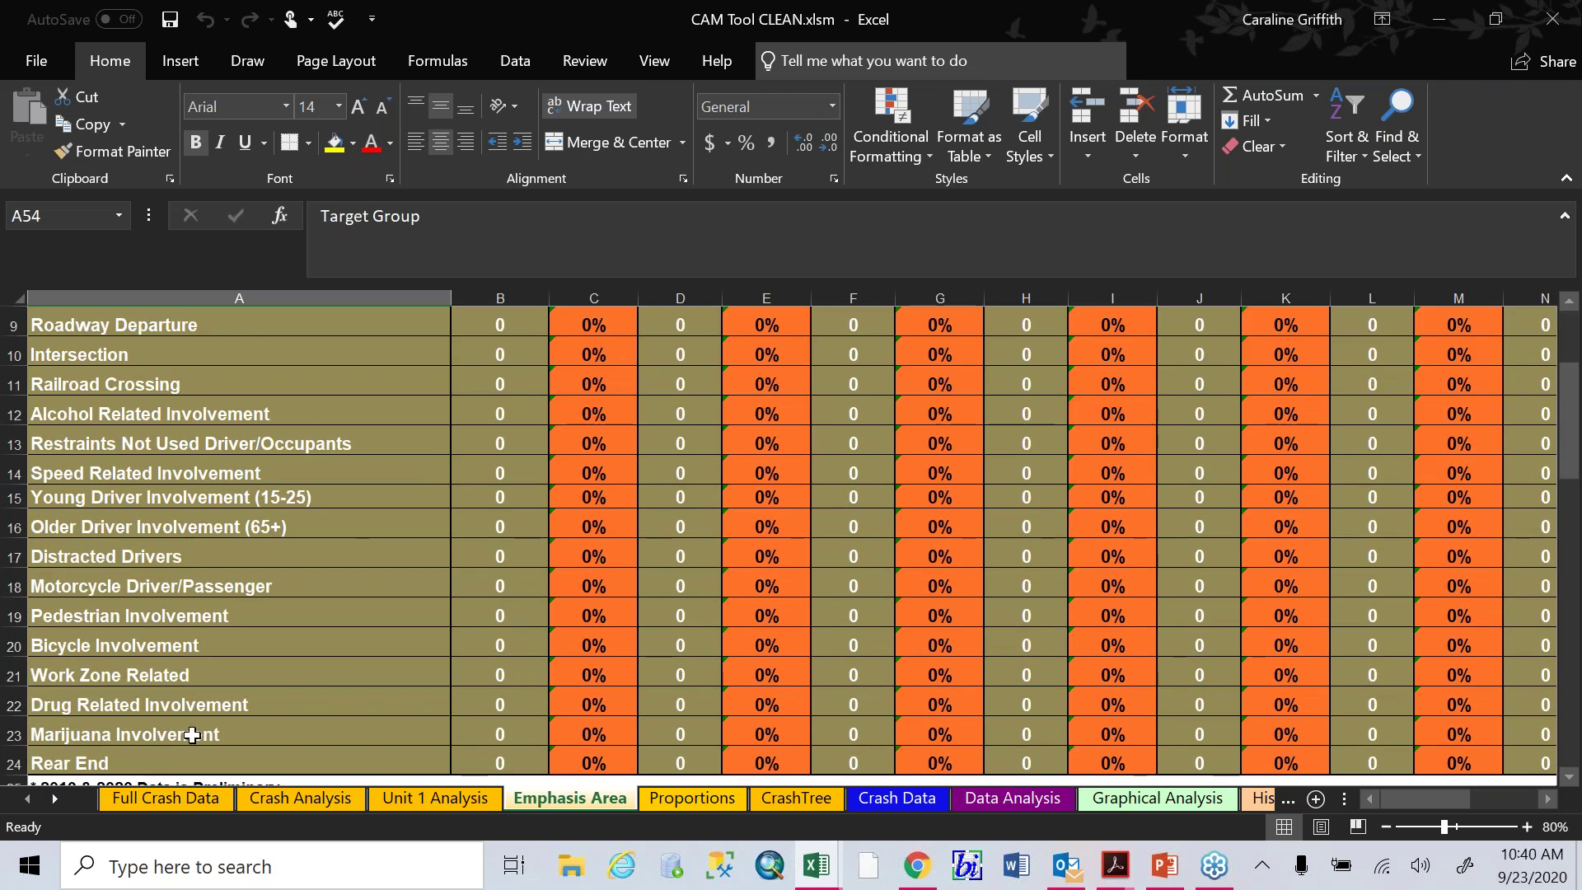
scroll(274, 618, "up", 3)
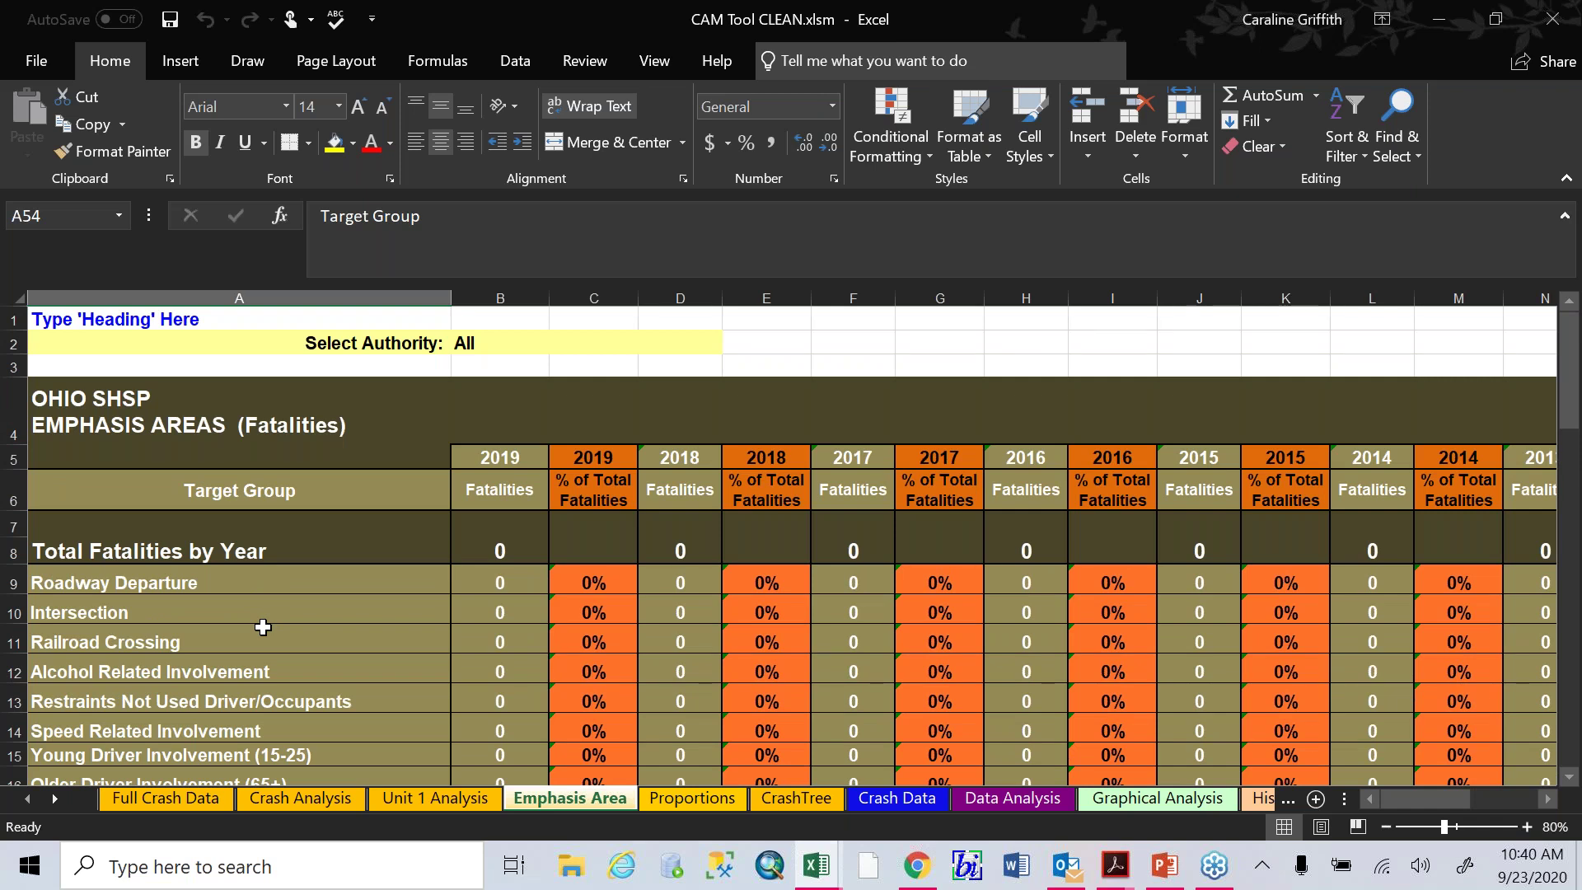
Compare site and statewide averages by crash severity and crash type on the Proportions sheet
left_click(700, 799)
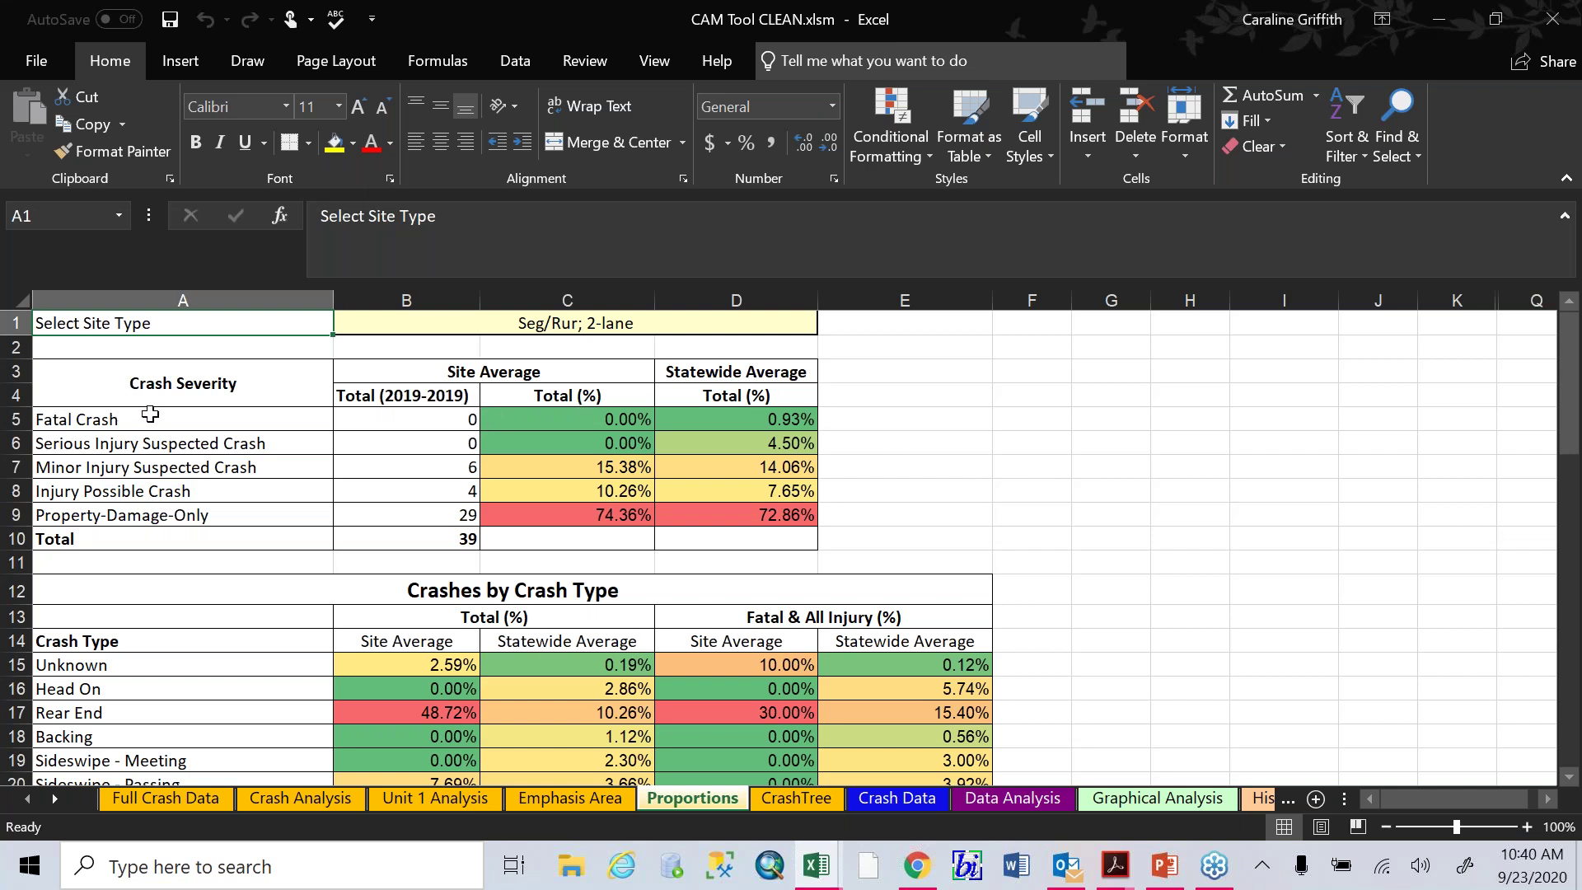
scroll(177, 572, "down", 3)
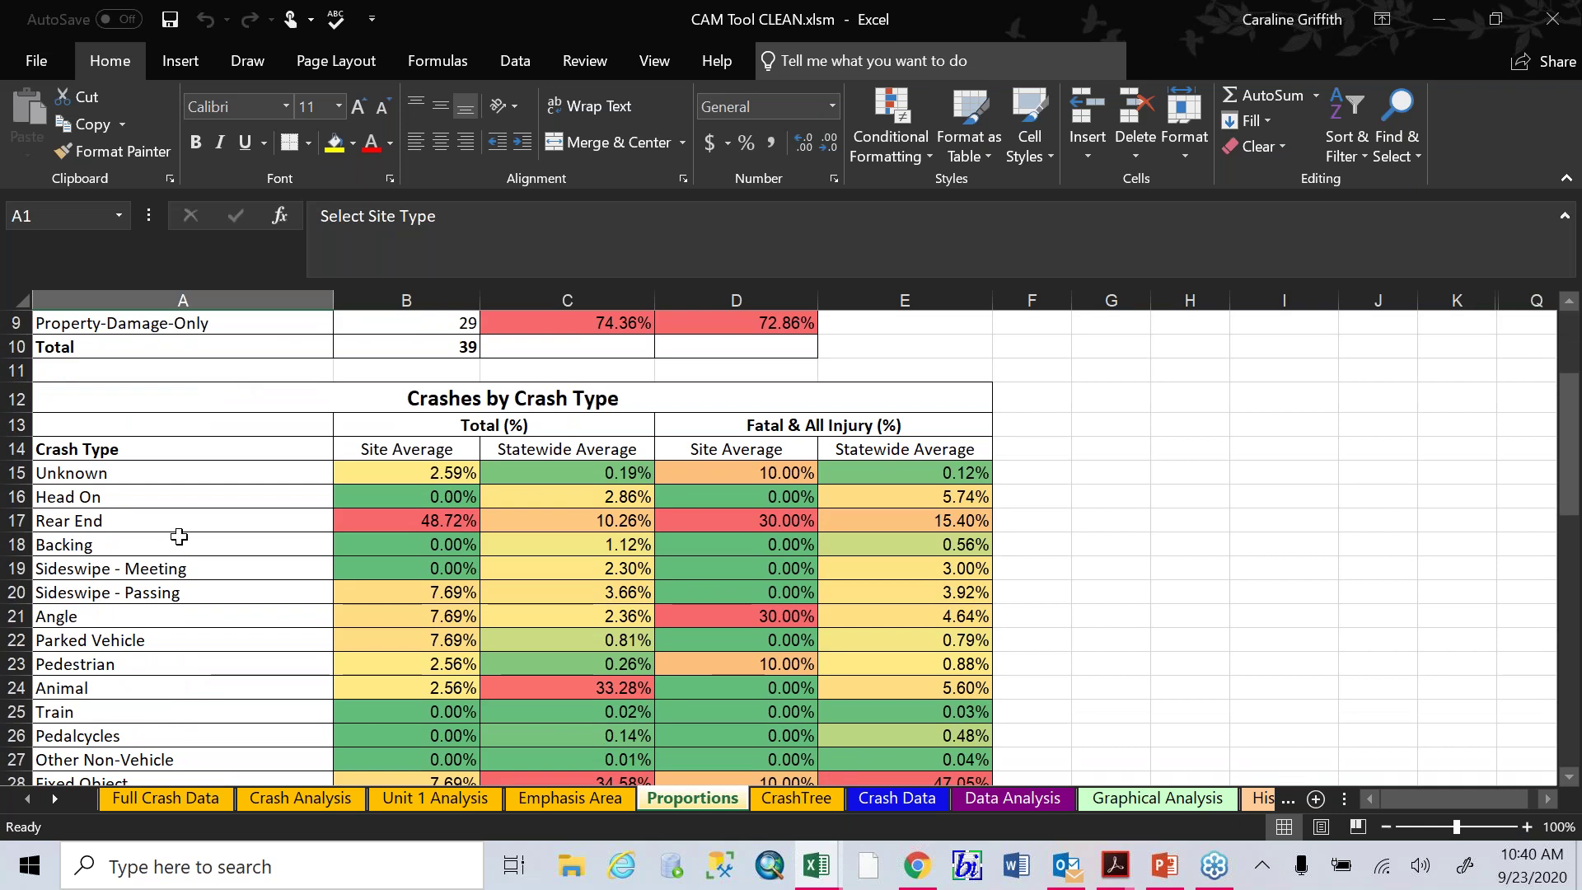
scroll(179, 536, "down", 2)
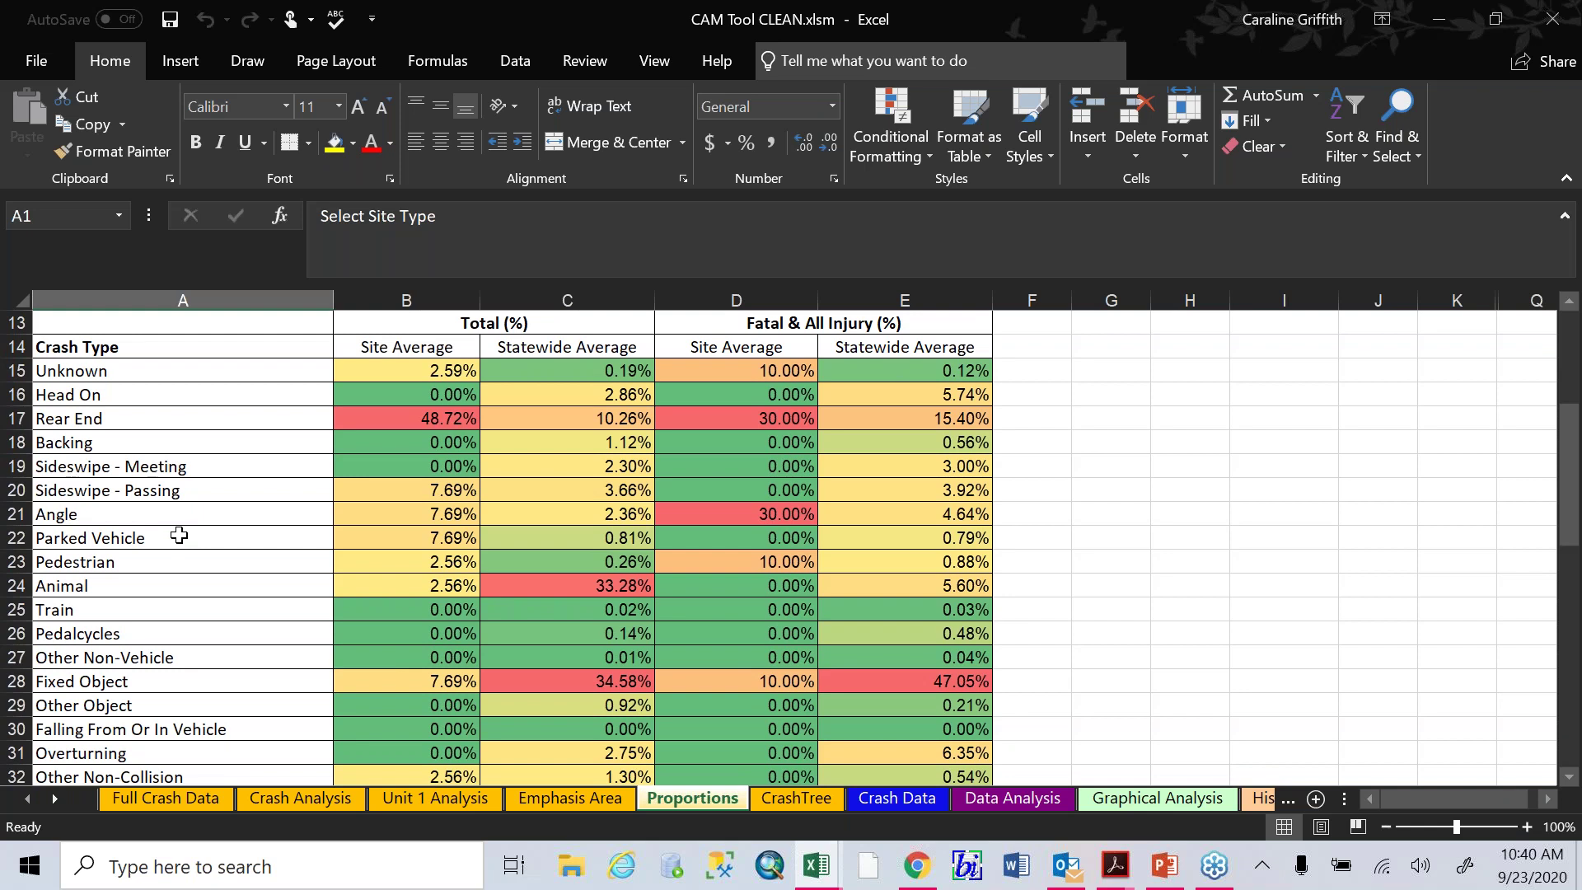
Review the CrashTree sheet's year and authority settings and crash branches, and switch to the Crash Data sheet
left_click(796, 799)
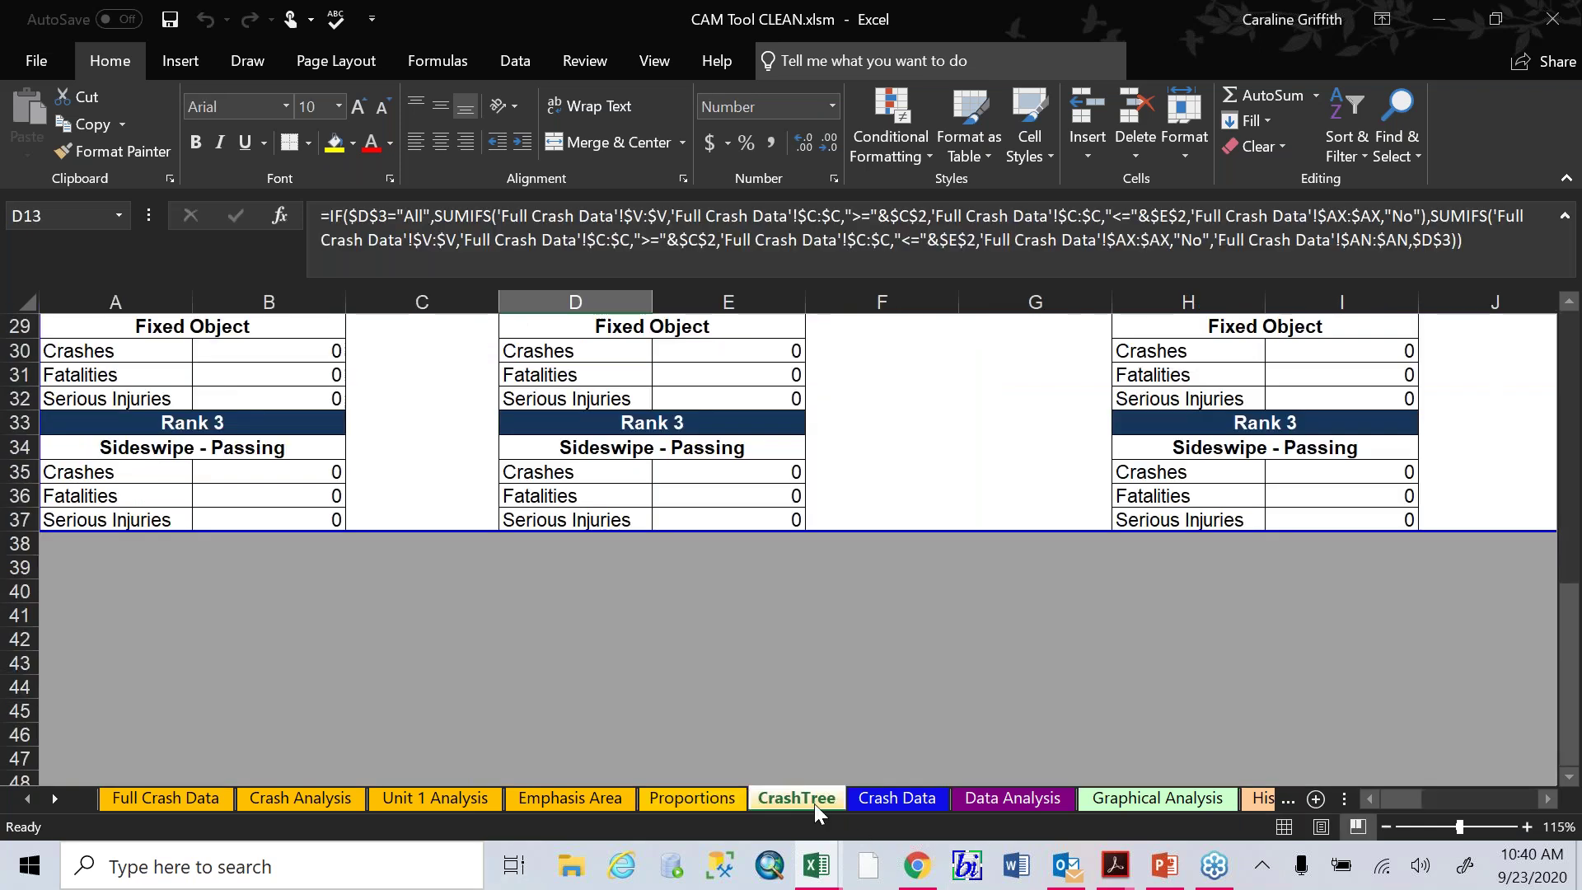
scroll(768, 495, "up", 2)
scroll(769, 495, "up", 8)
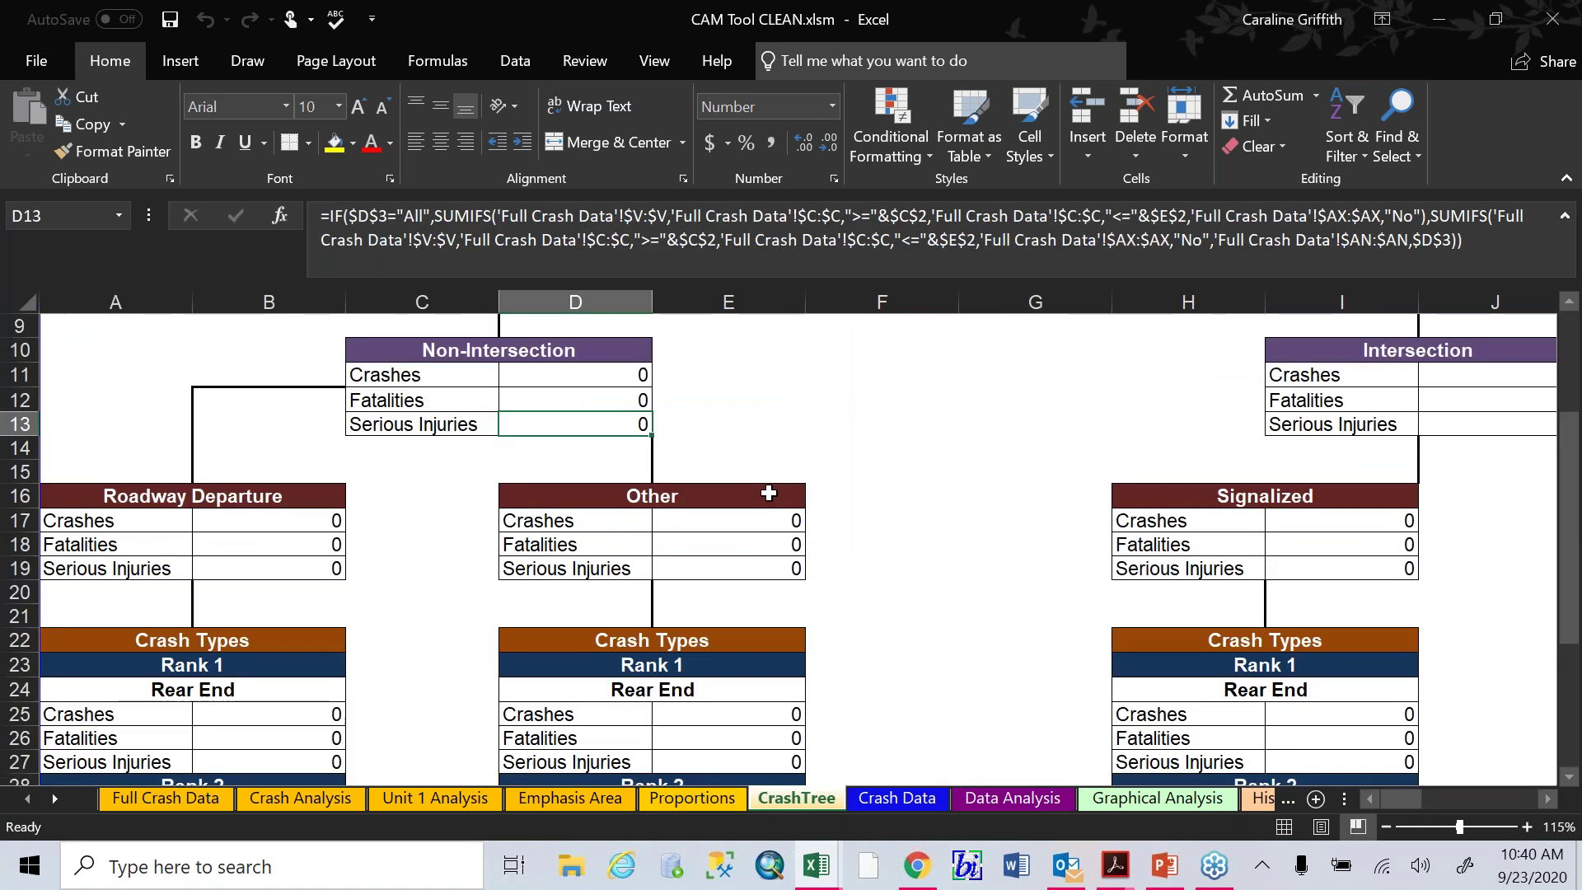
scroll(769, 493, "down", 2)
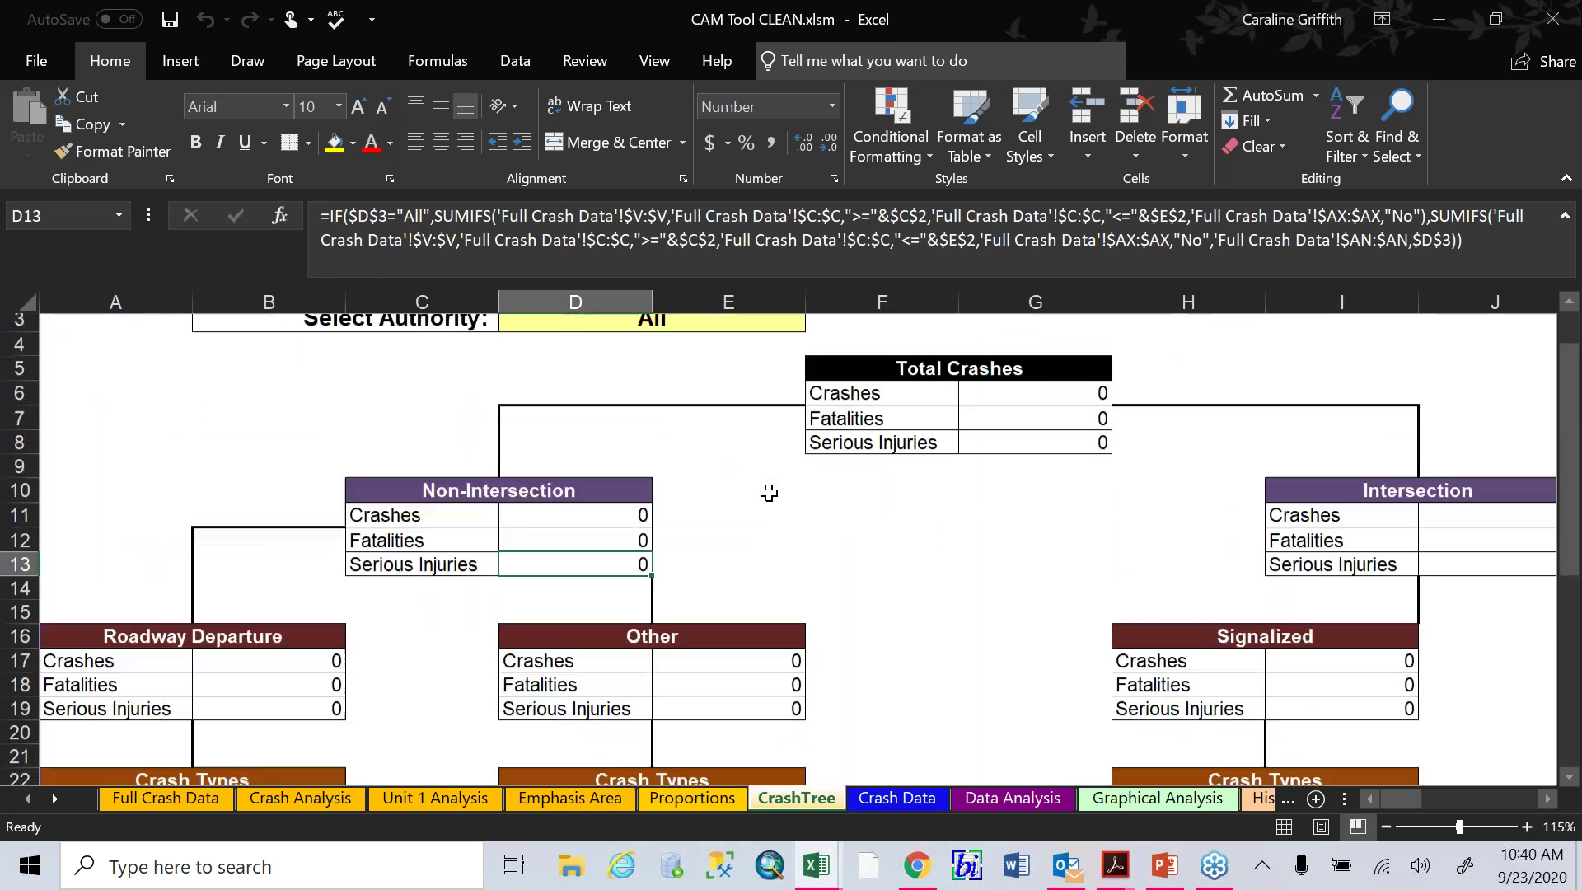
scroll(768, 492, "up", 2)
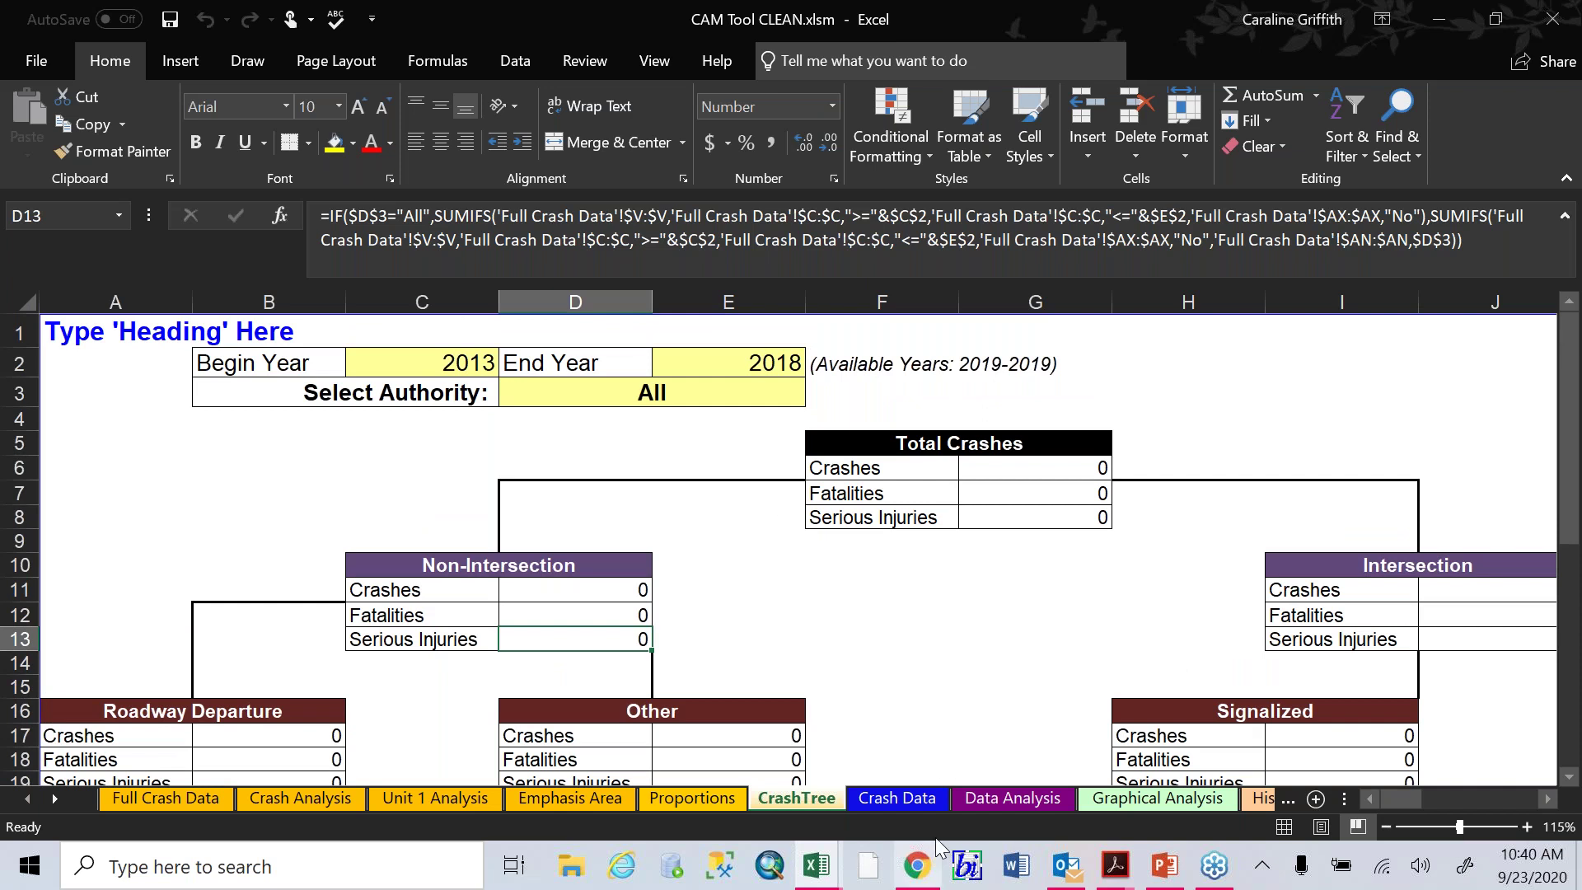
left_click(932, 800)
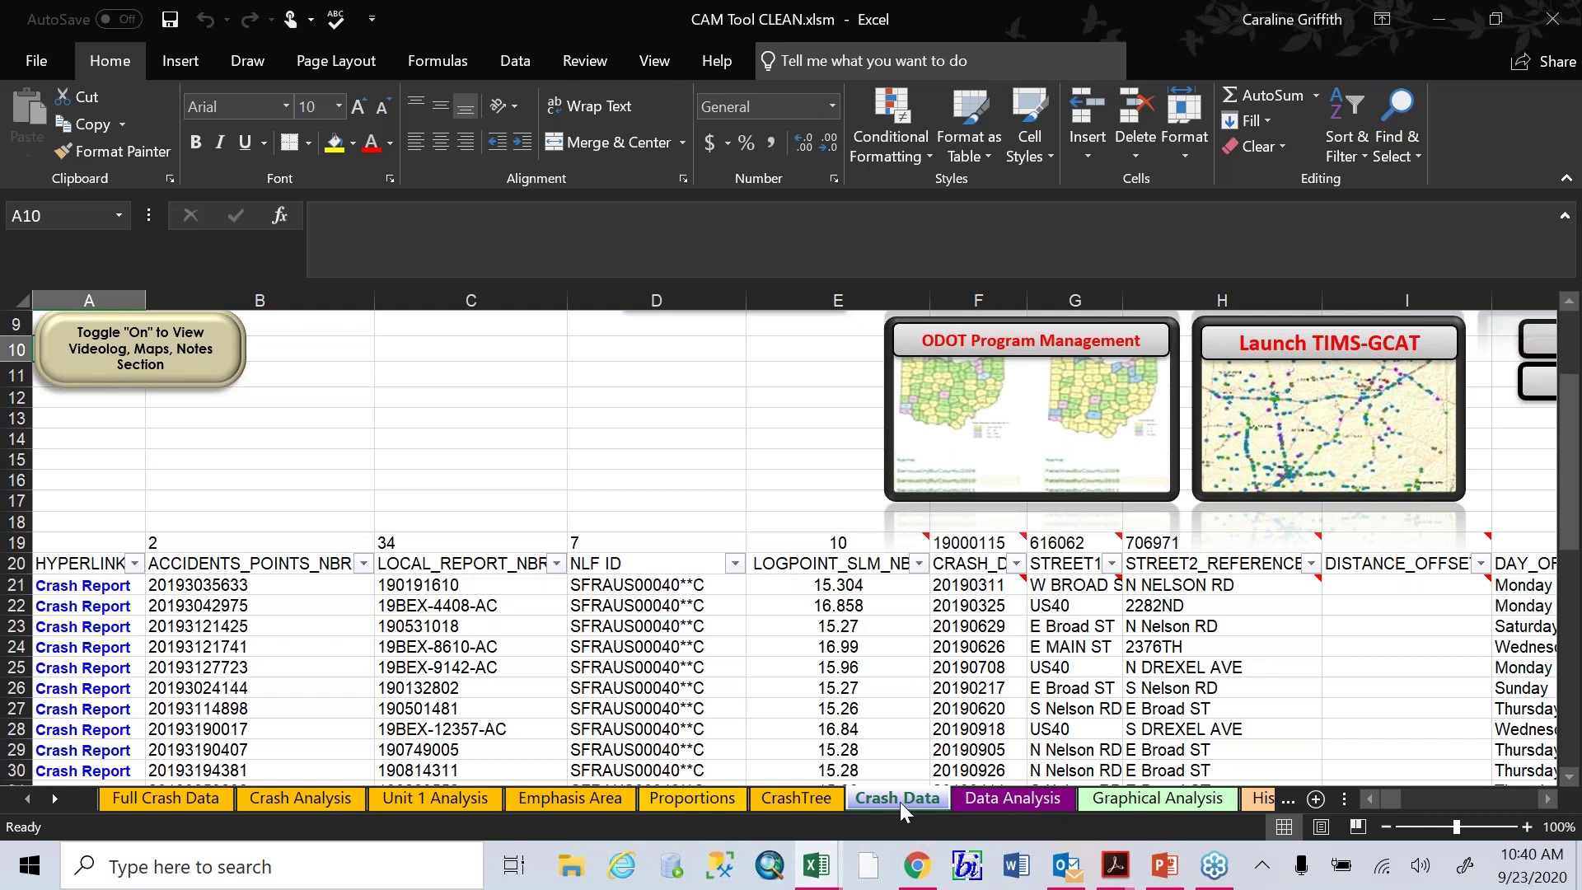
Compare the Full Crash Data and Crash Data sheets, and review the legacy Data Analysis tables and Graphical Analysis charts
left_click(117, 799)
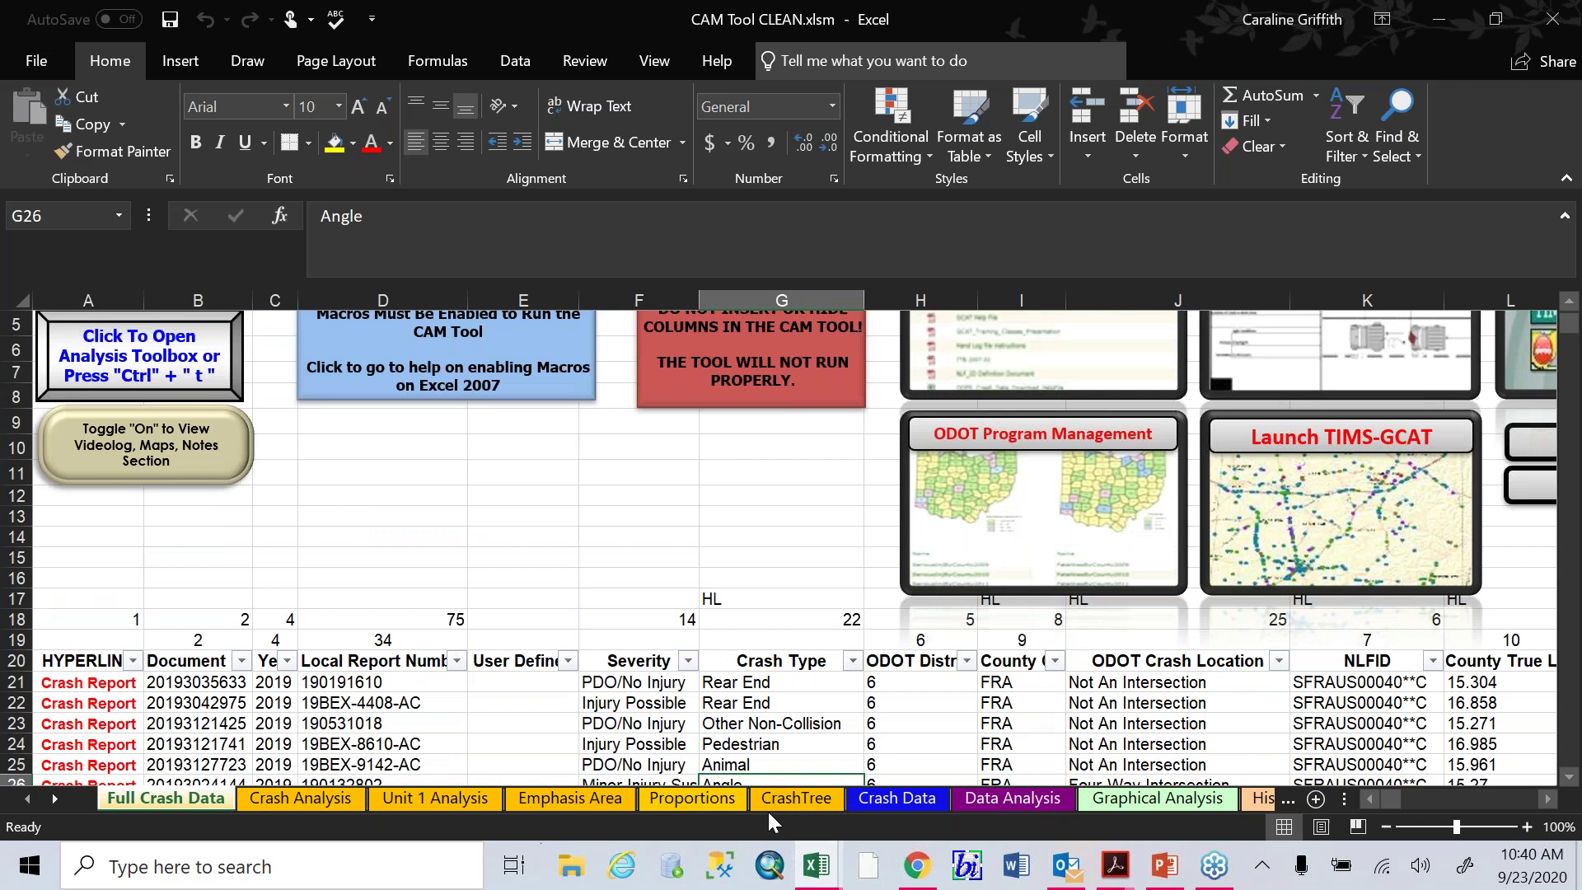
left_click(931, 798)
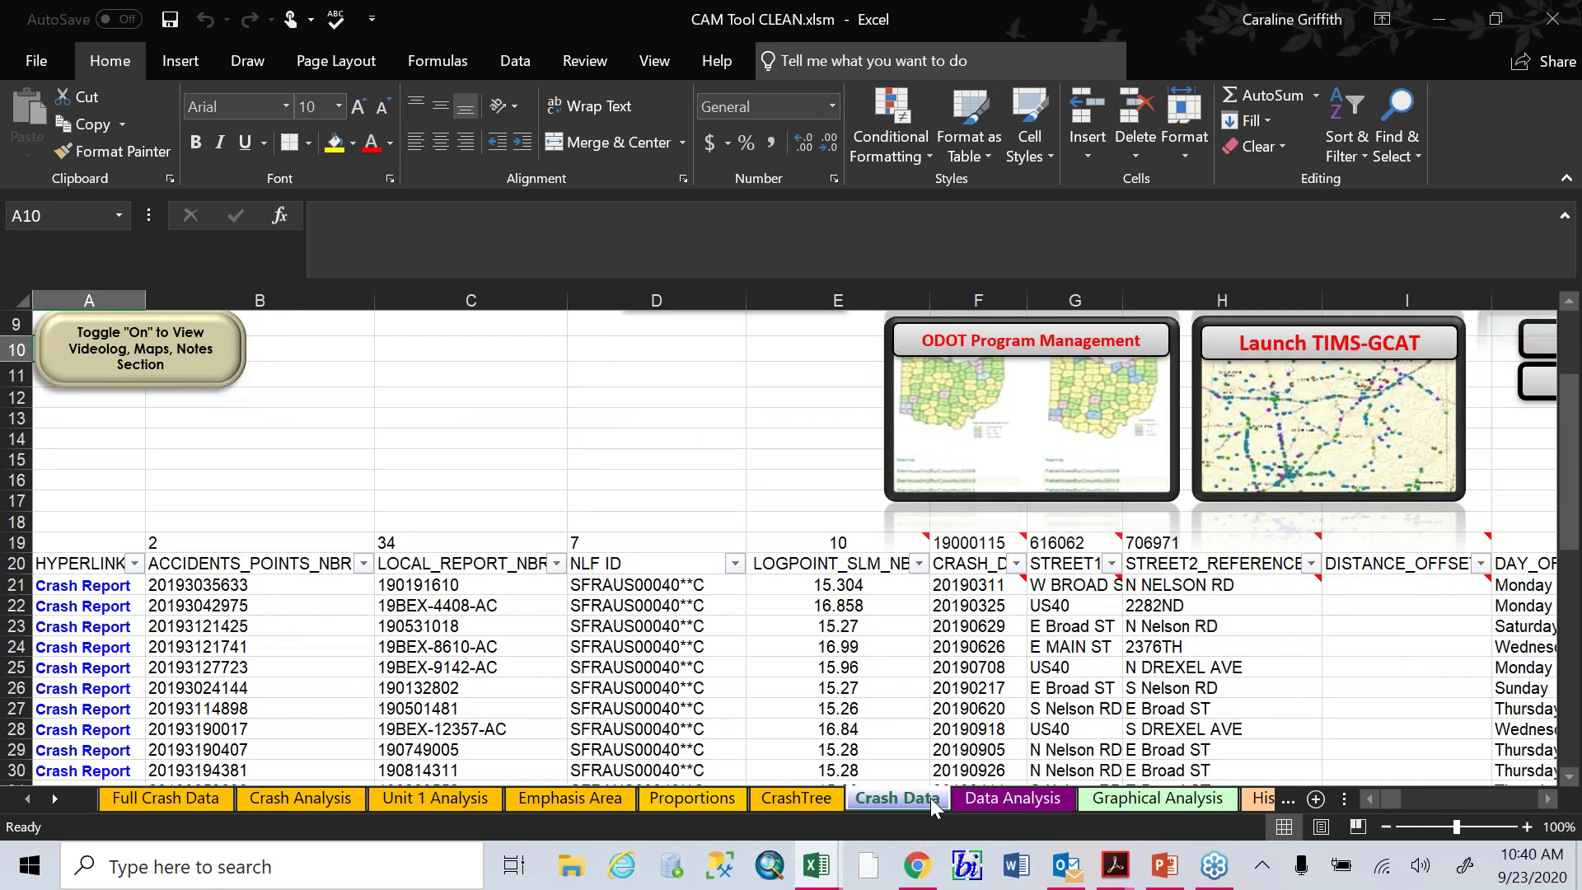
left_click(997, 798)
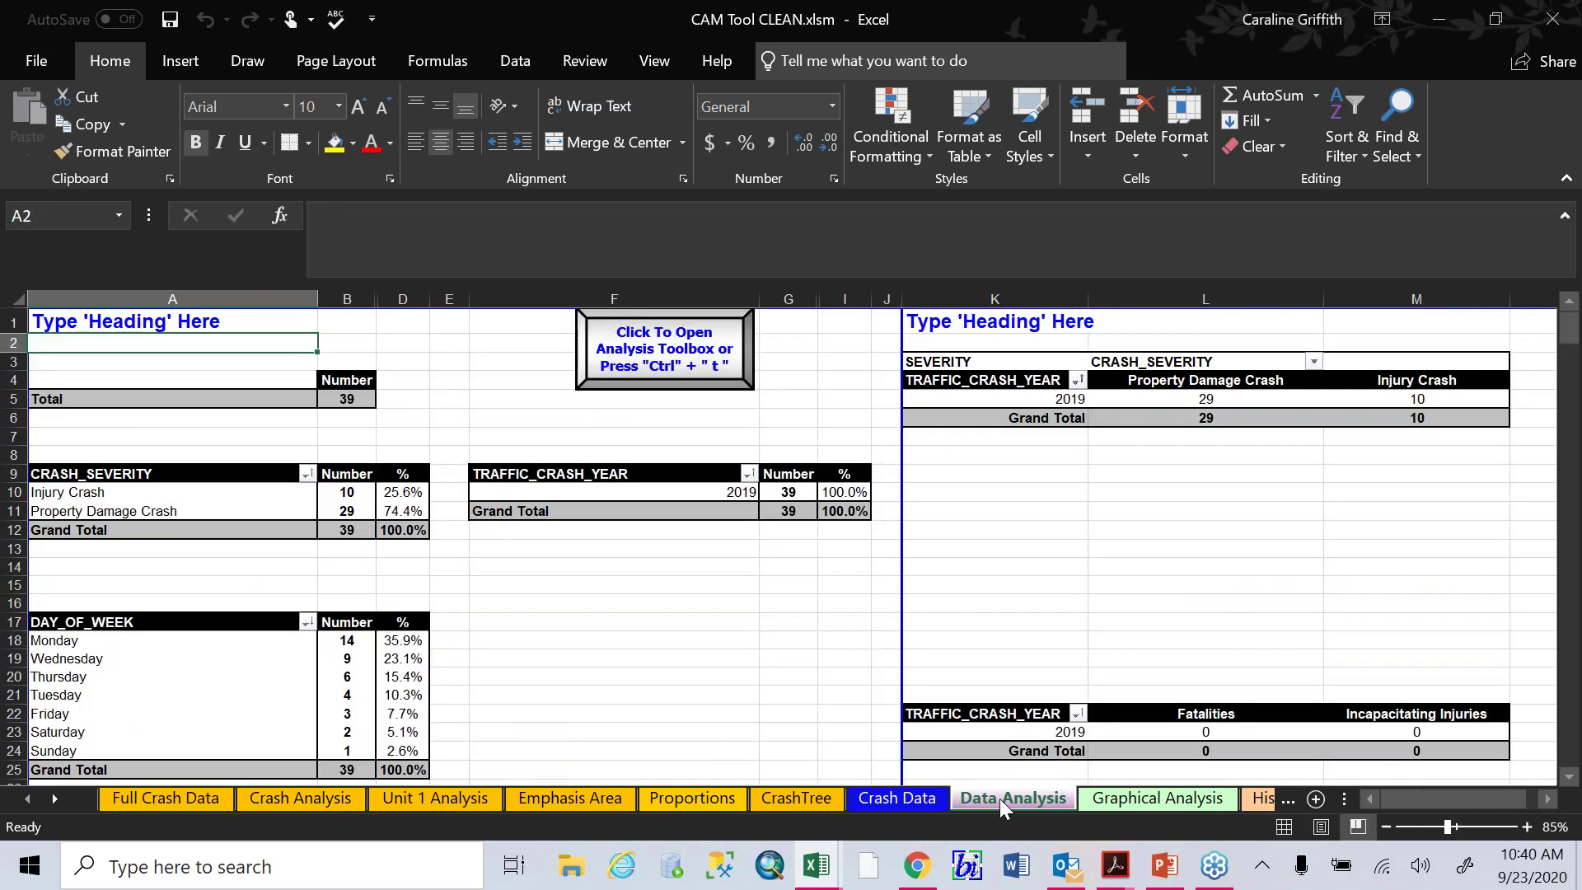
left_click(1164, 805)
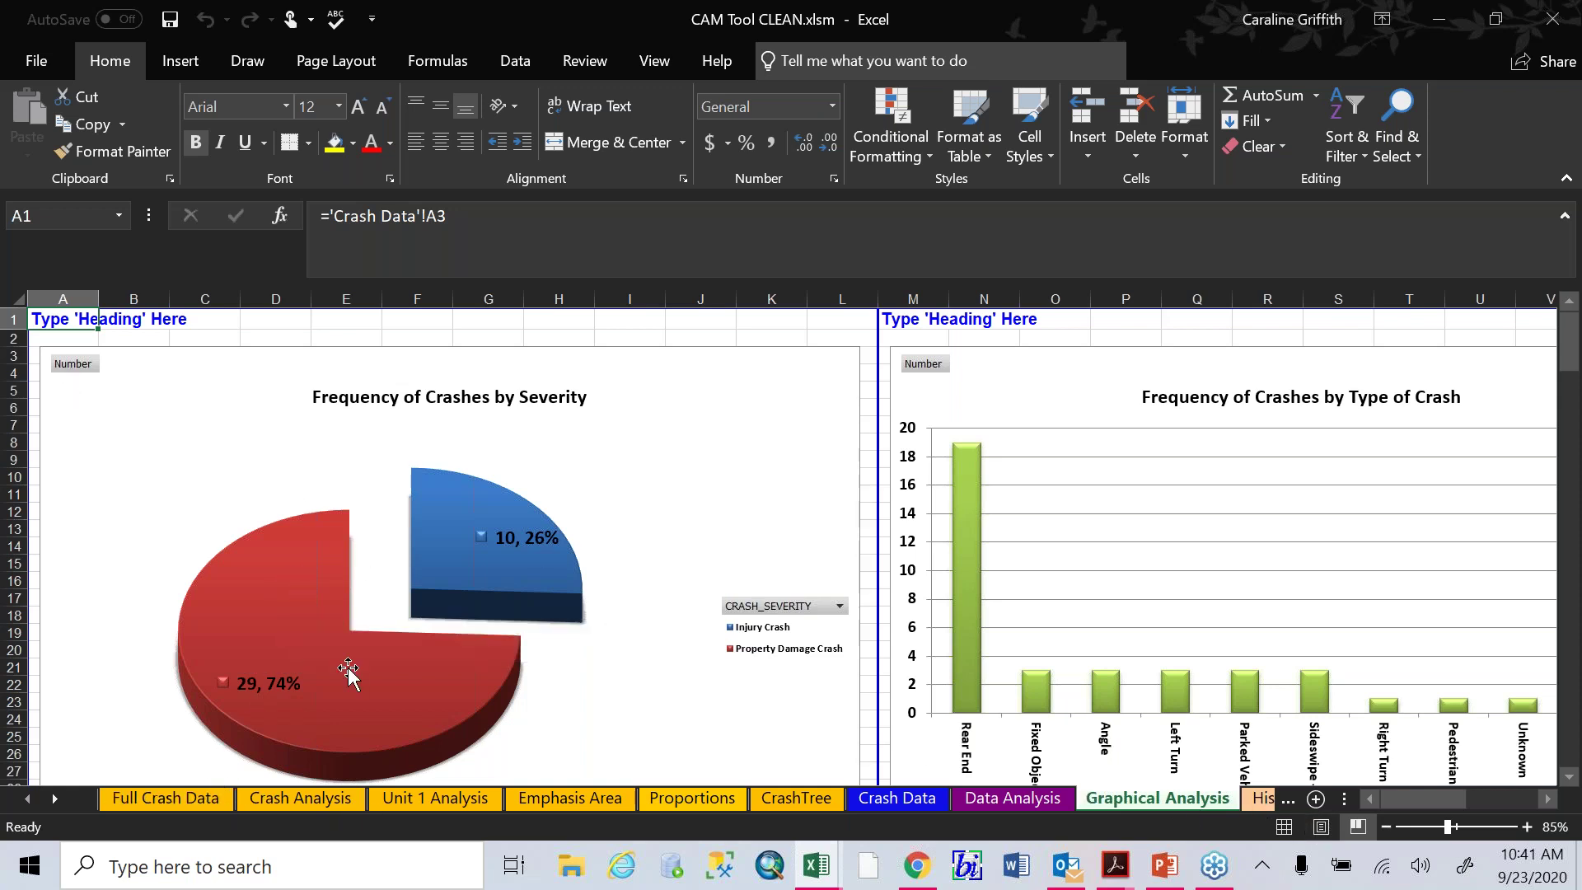
mouse_move(349, 672)
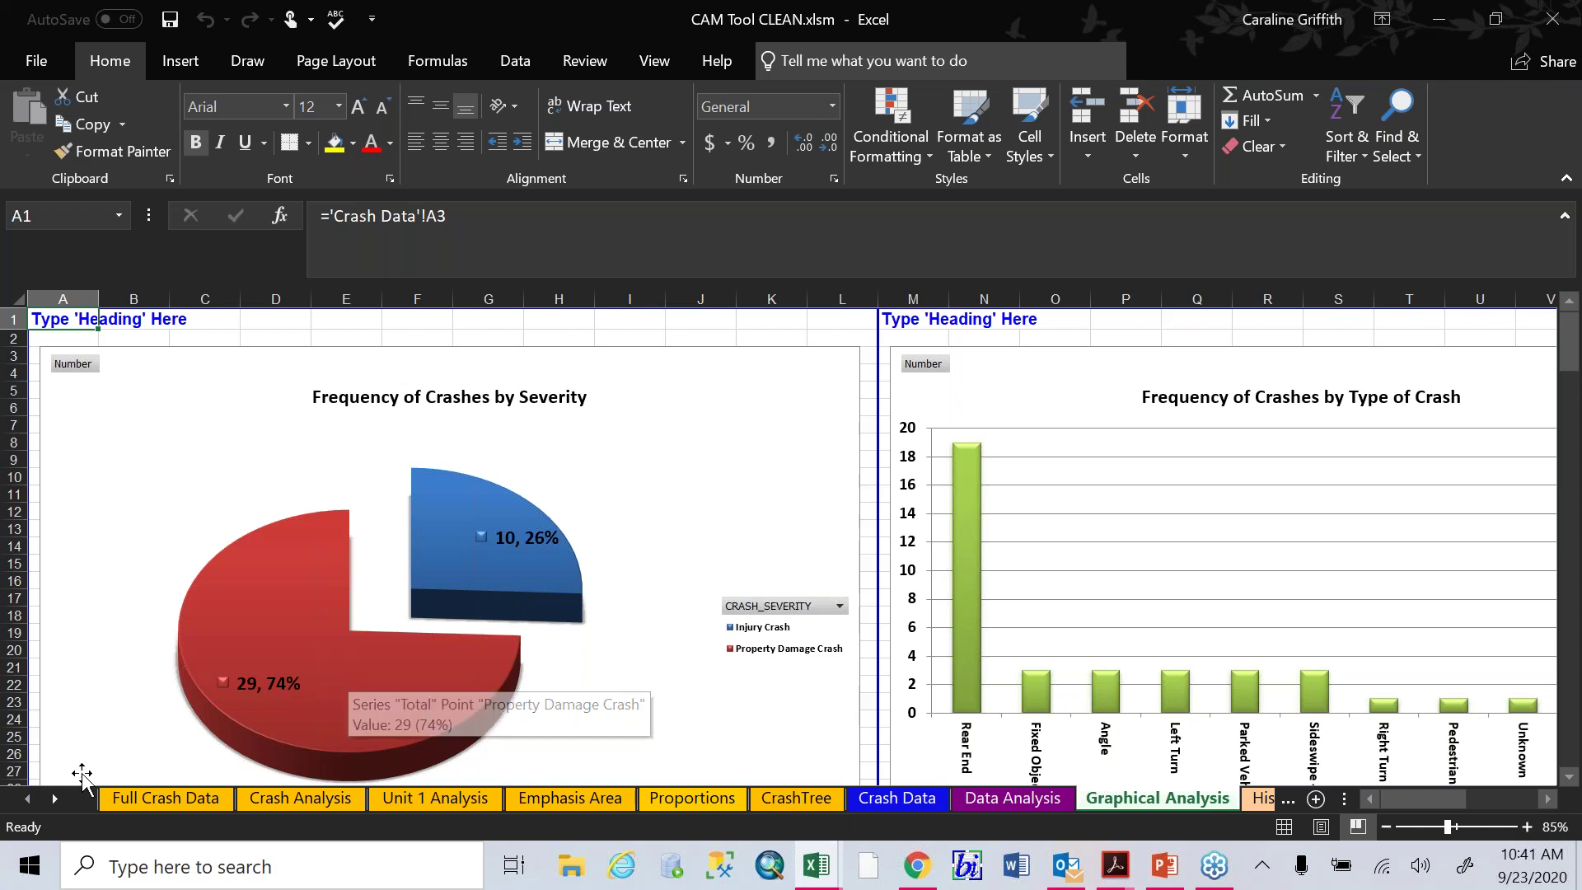
Generate a collision diagram from the Full Crash Data sheet's analysis toolbox with Row ID as the diagram label
left_click(146, 797)
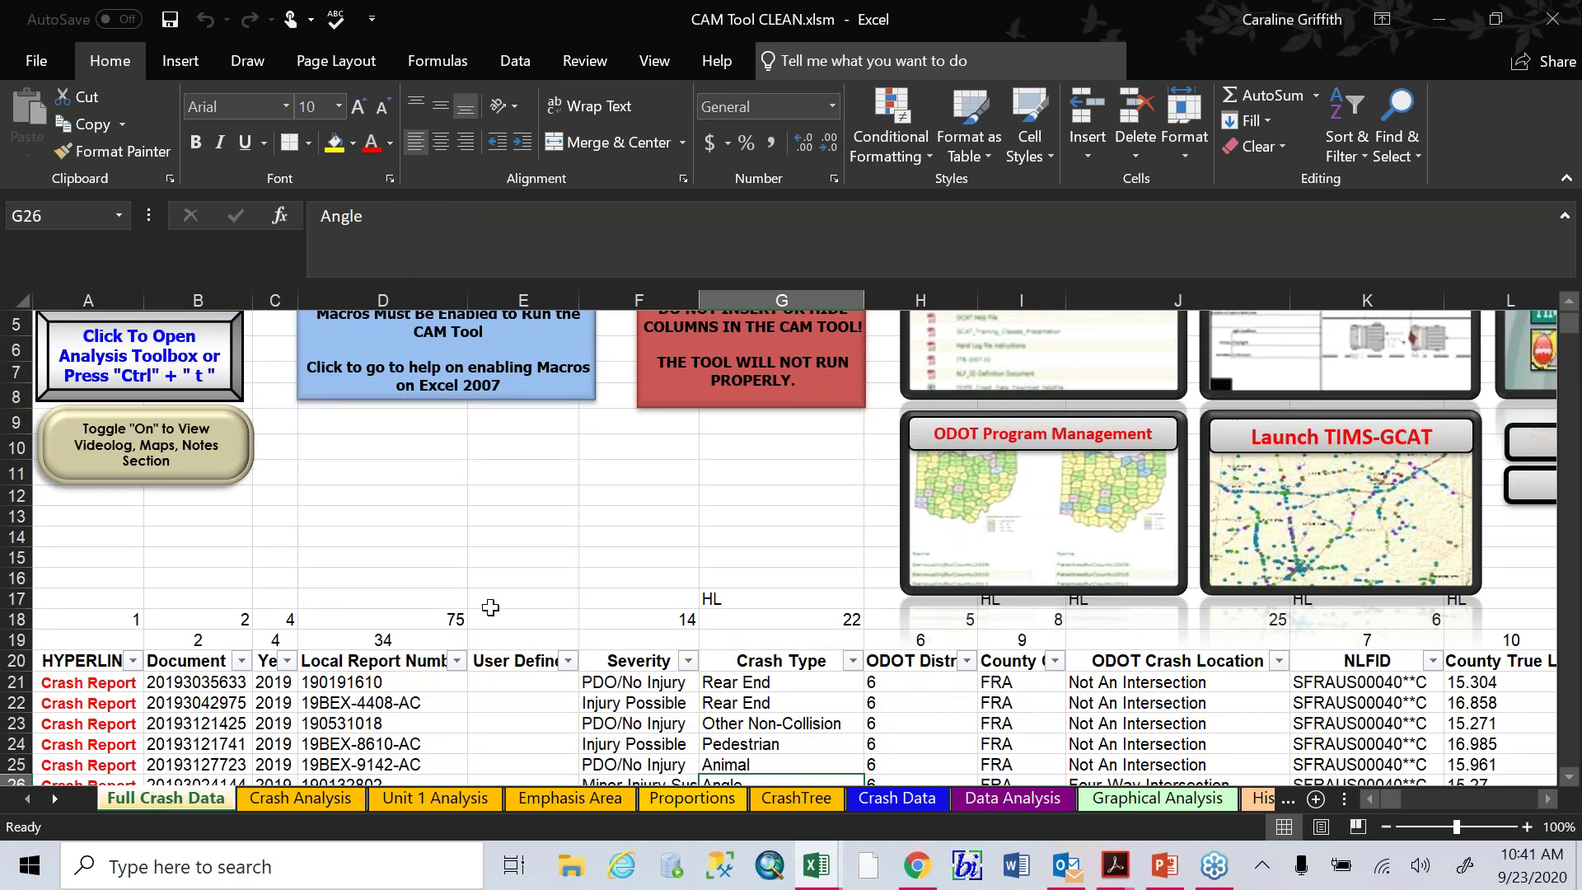
scroll(490, 607, "up", 2)
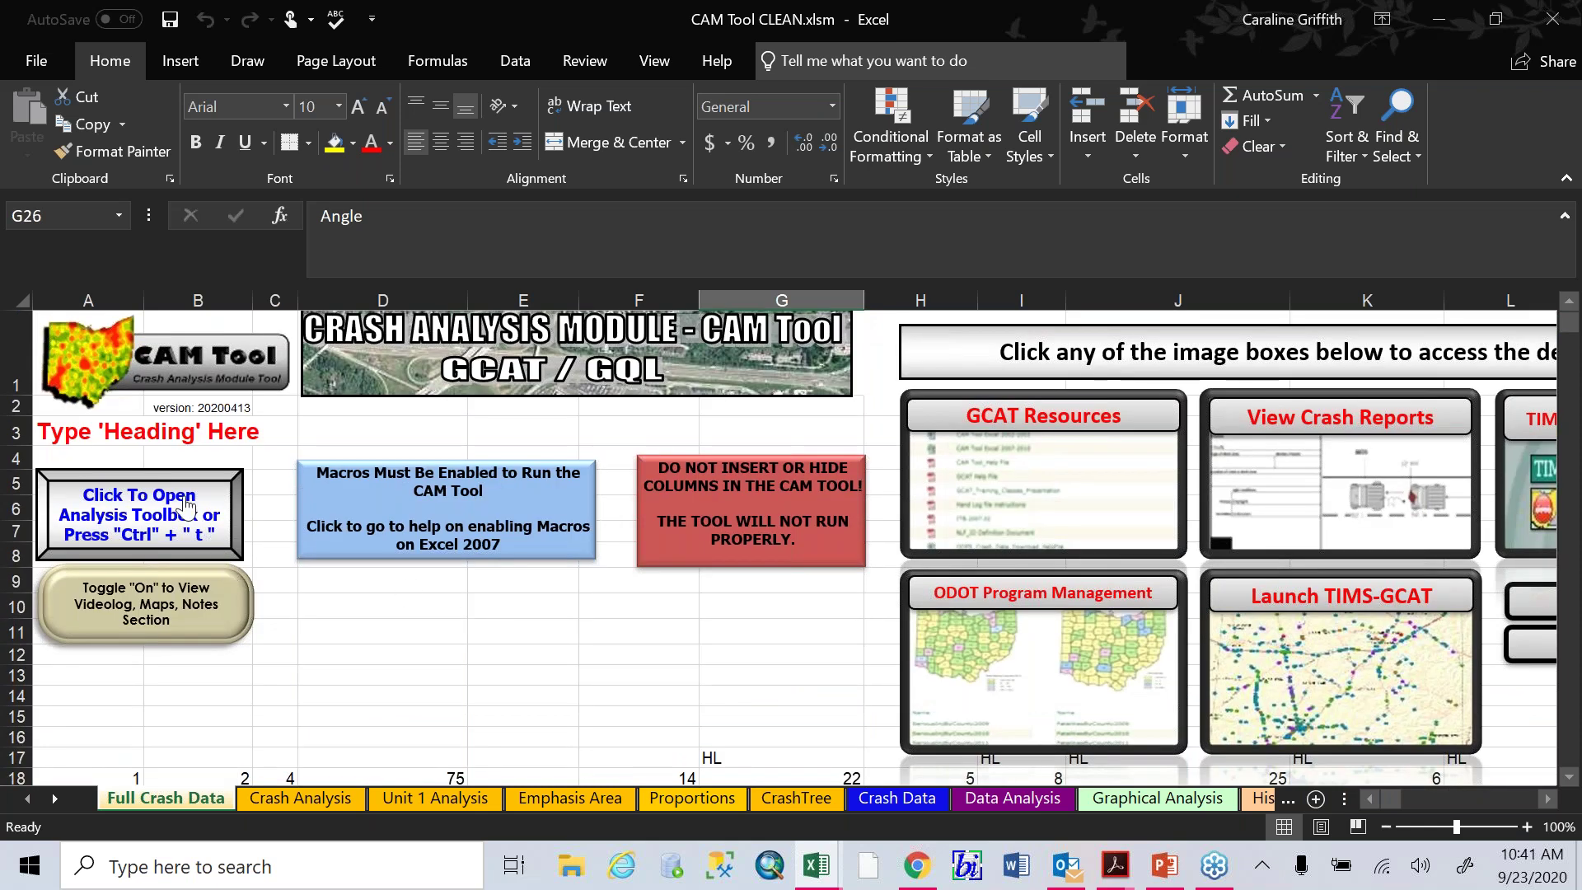
left_click(187, 528)
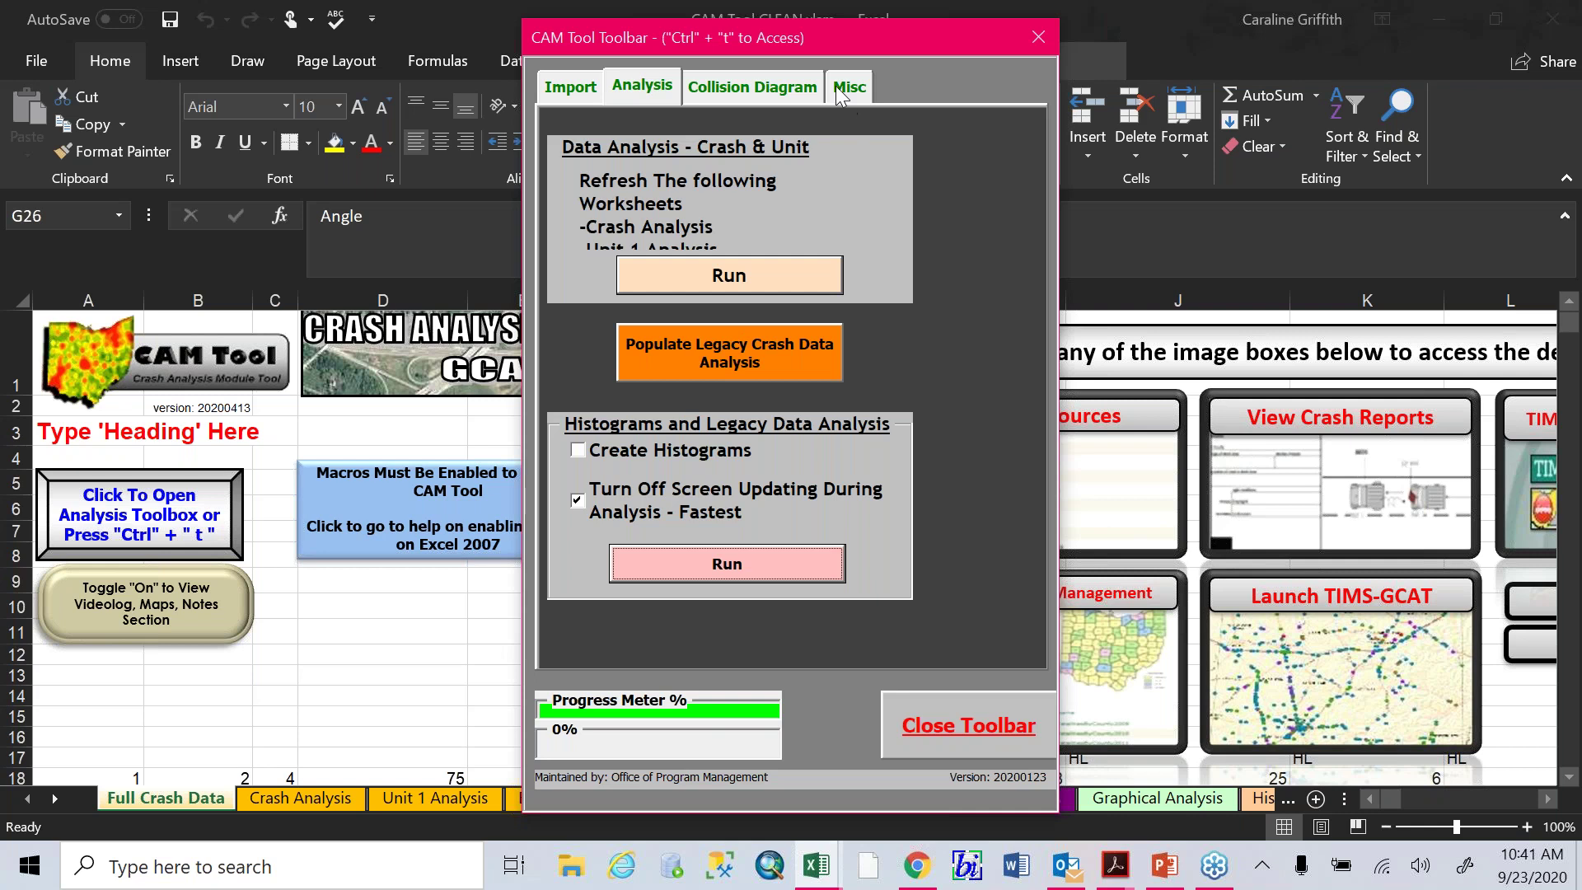
left_click(781, 89)
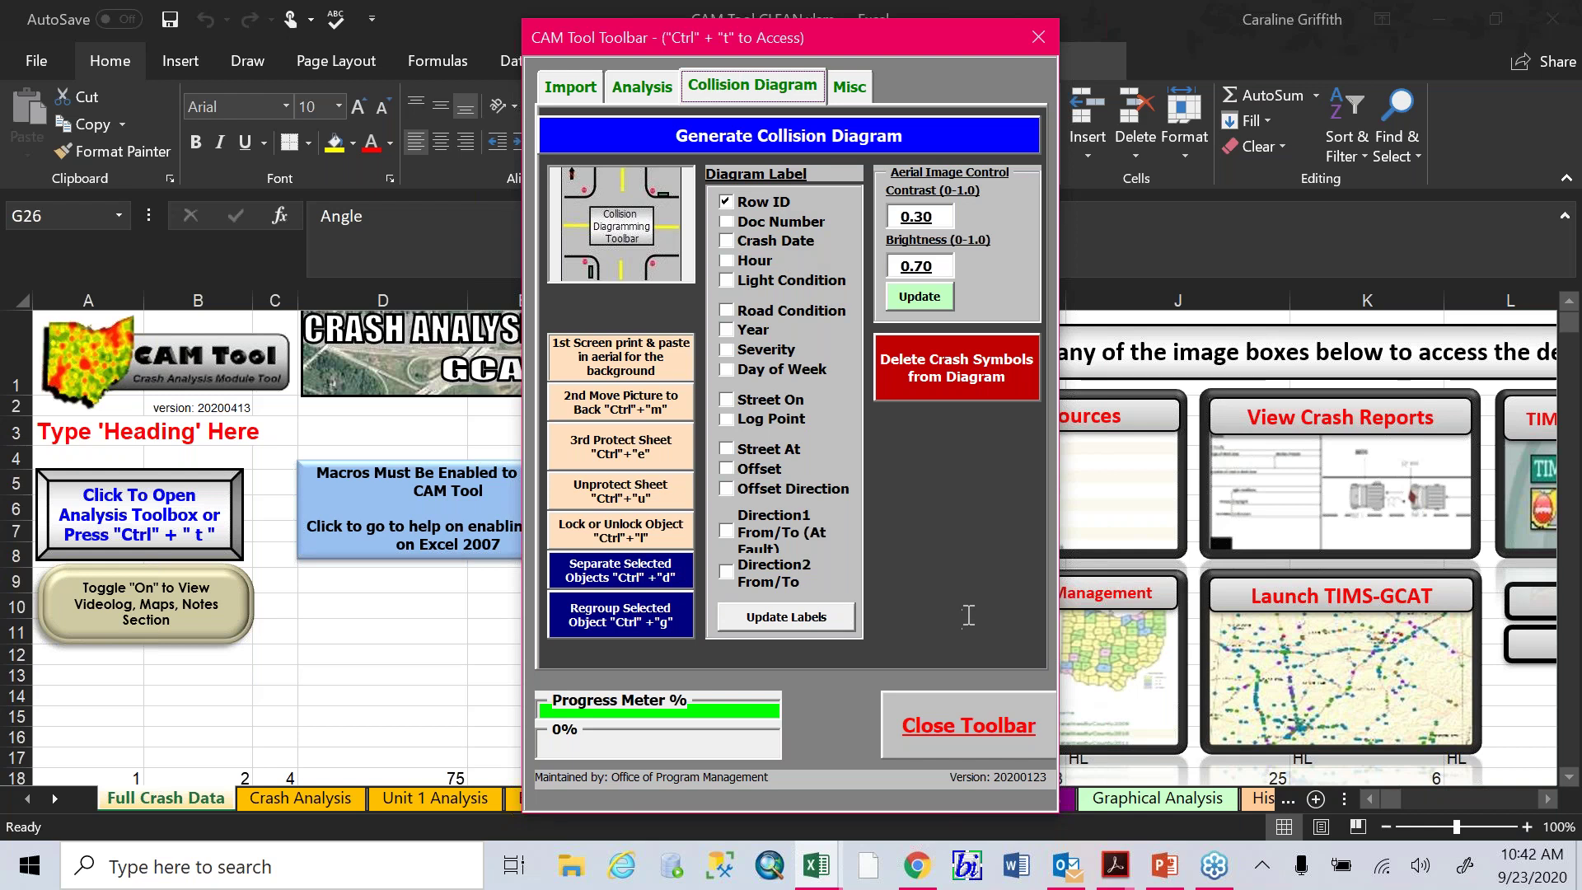
left_click(871, 138)
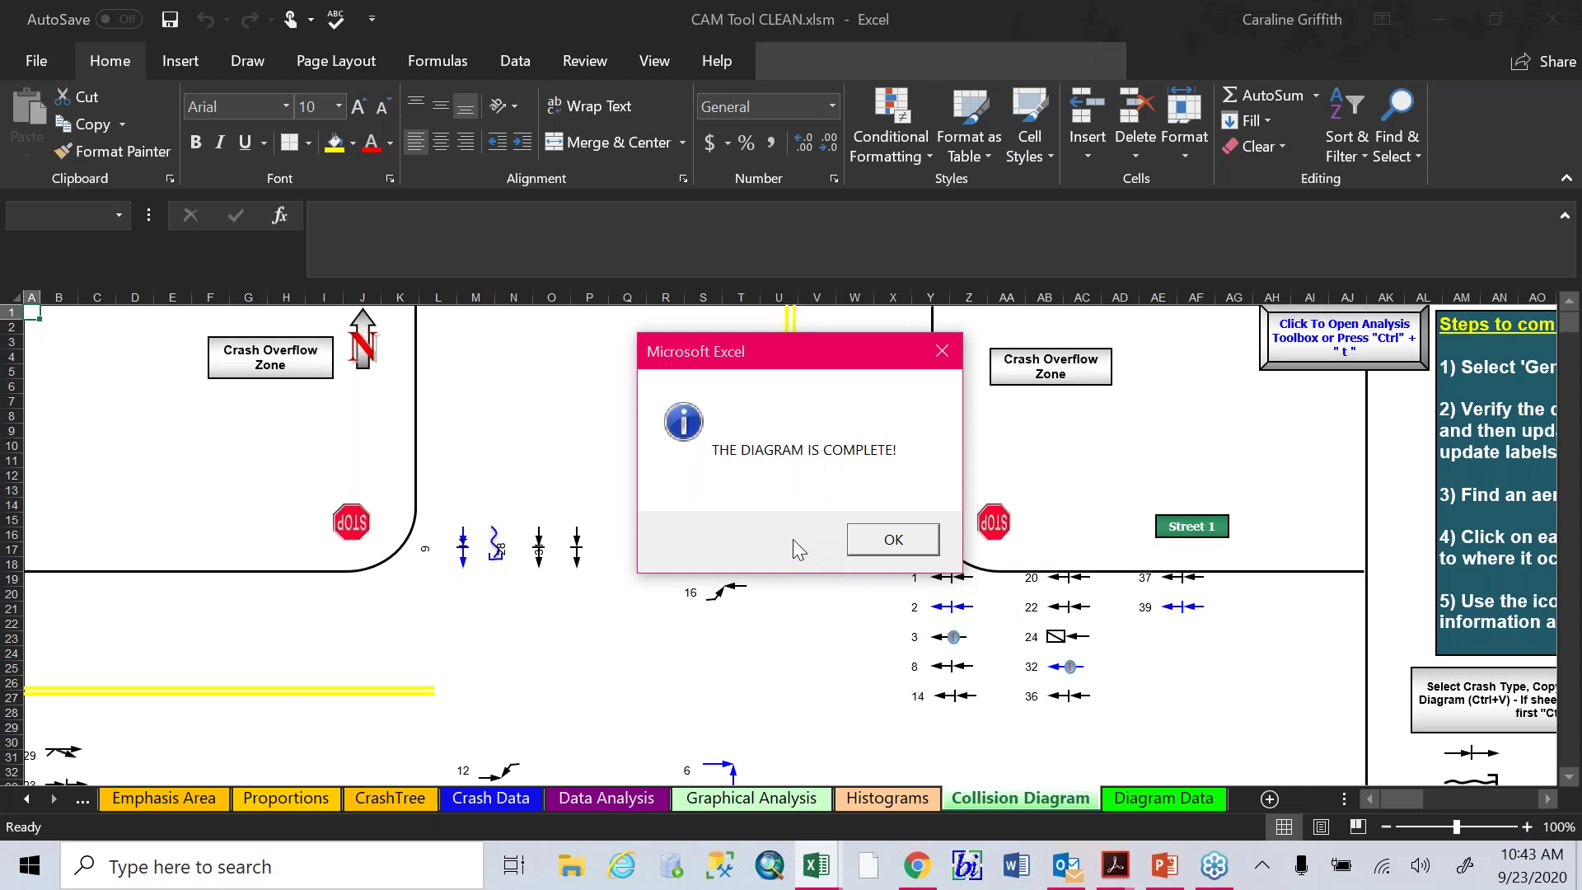
left_click(893, 539)
Examine the numbered crash symbols placed around the intersection on the Collision Diagram sheet
scroll(879, 498, "down", 2)
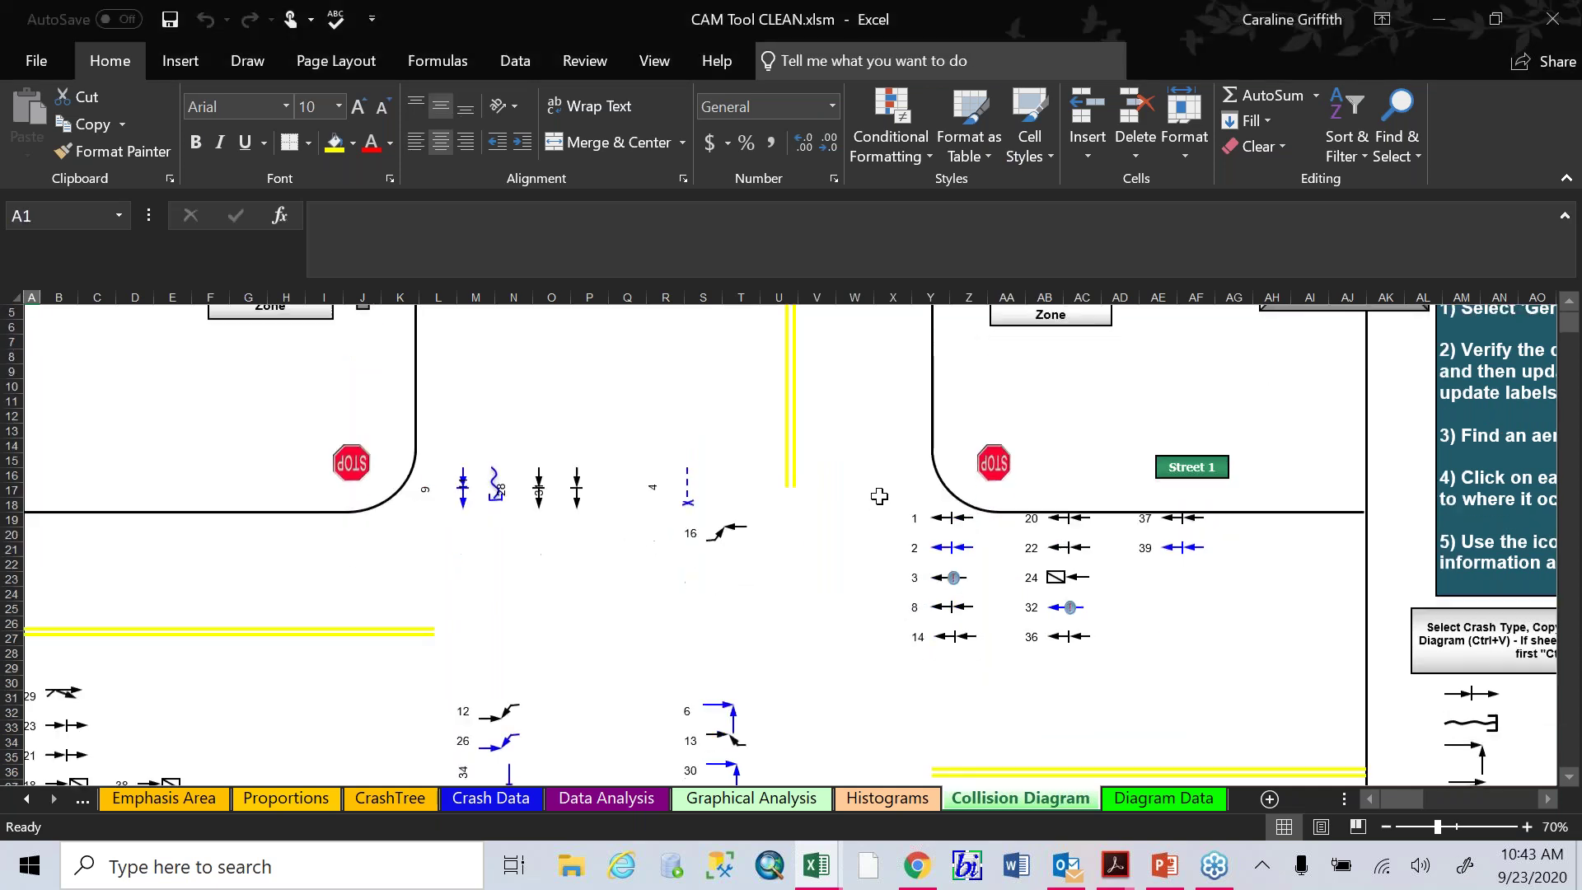
scroll(879, 496, "down", 2)
scroll(878, 489, "down", 2)
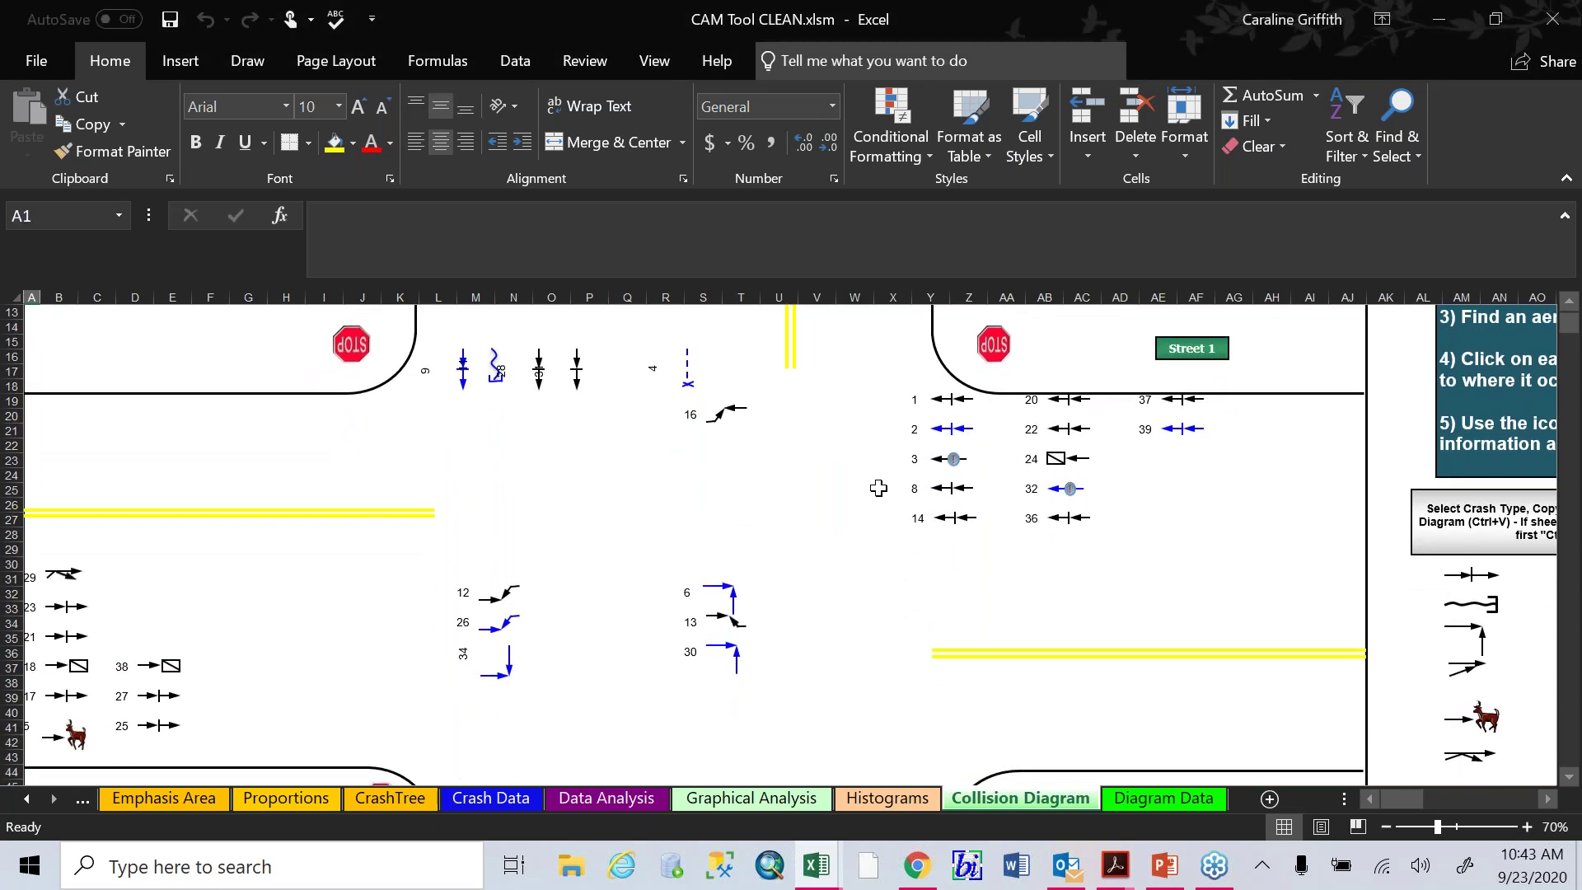
scroll(878, 487, "down", 7)
scroll(878, 488, "up", 6)
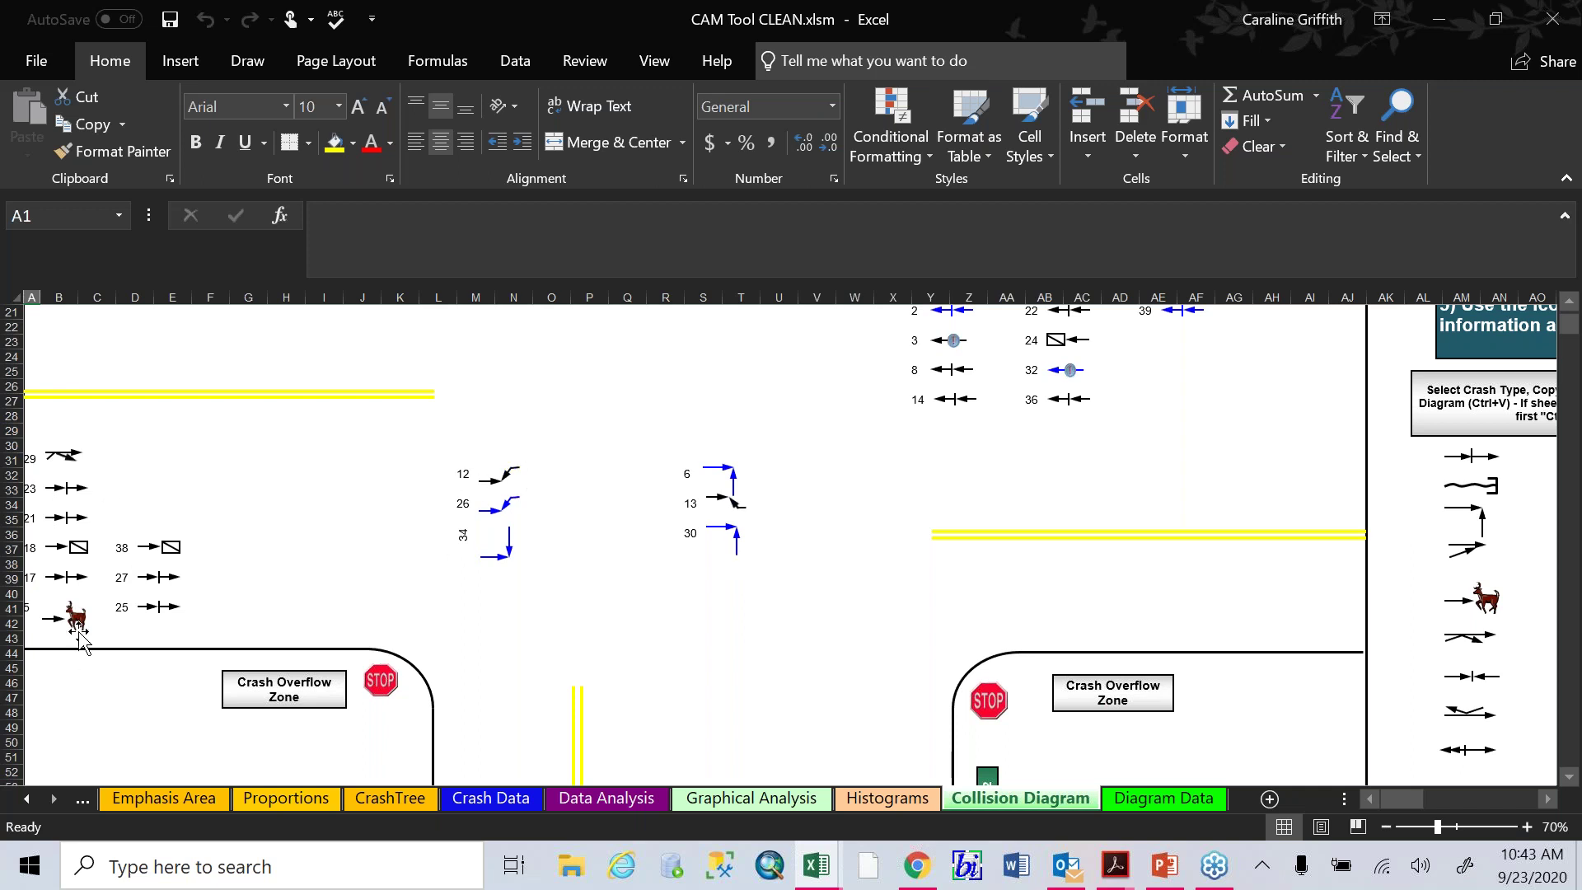
scroll(955, 622, "up", 4)
scroll(960, 616, "up", 1)
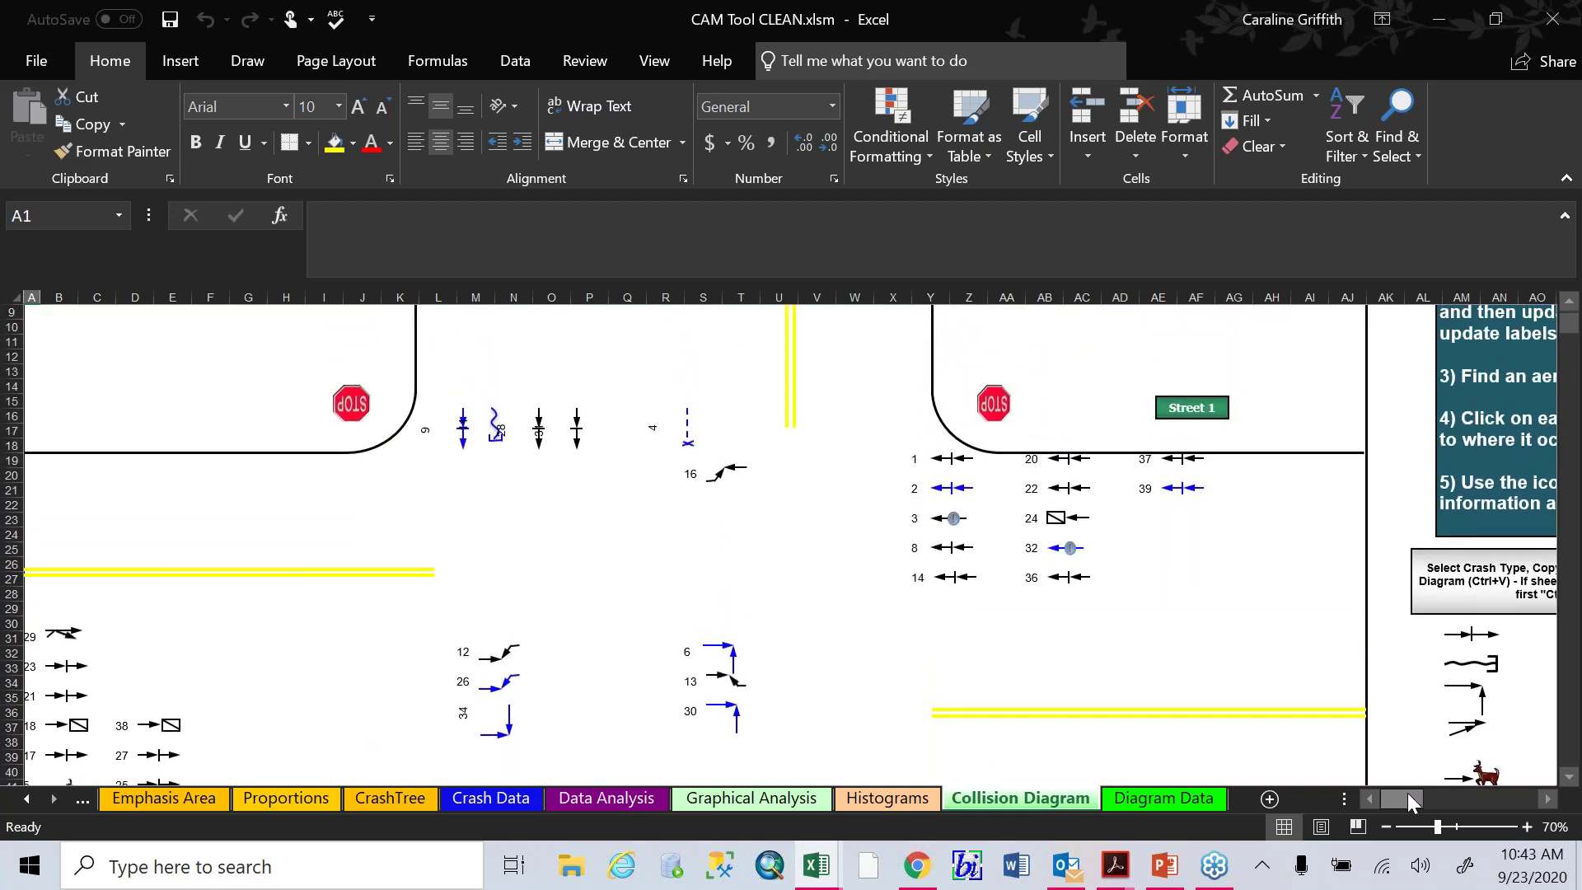
Review the Collision Diagram sheet's crash type symbols, notes boxes, road drawing icons and steps to complete a diagram
left_click(1548, 799)
left_click_drag(1552, 799, 1552, 799)
scroll(1100, 596, "down", 3)
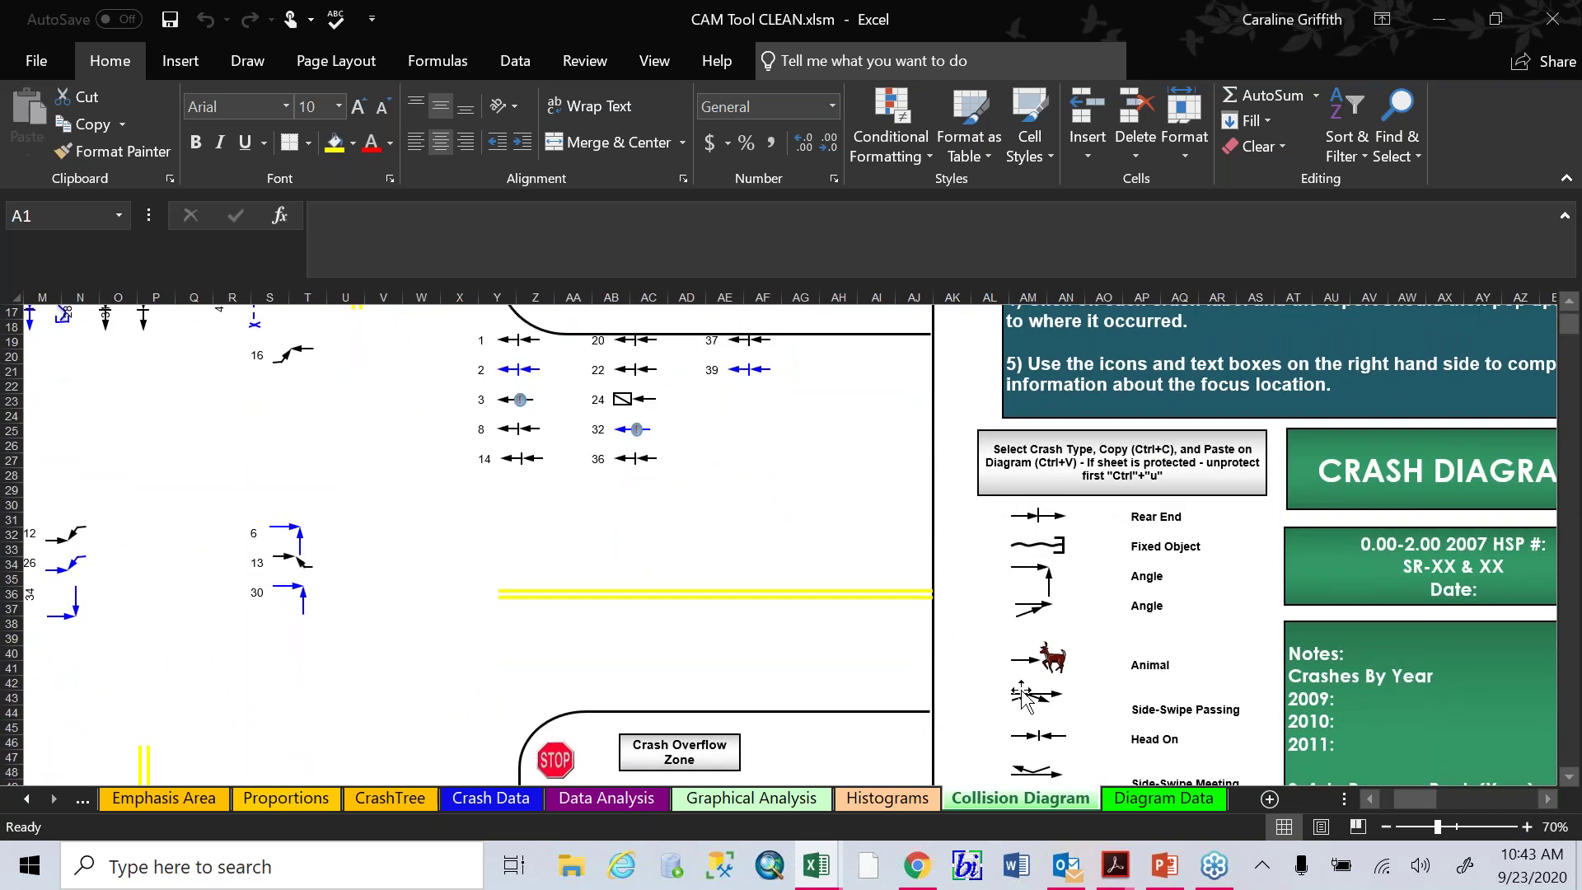
scroll(979, 690, "down", 3)
scroll(980, 690, "down", 5)
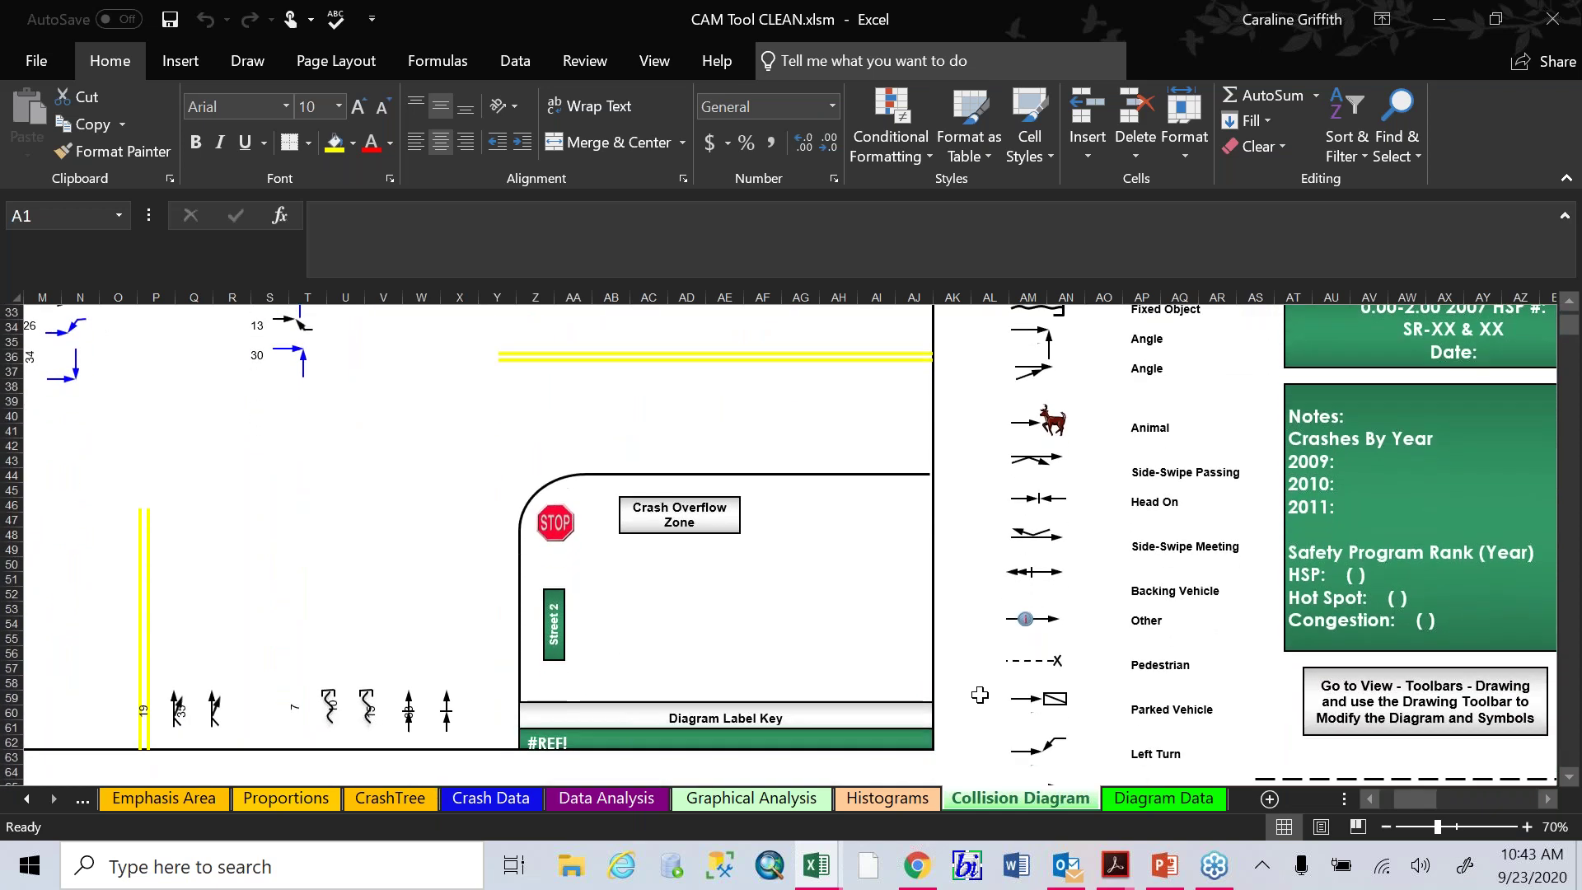
scroll(980, 696, "down", 3)
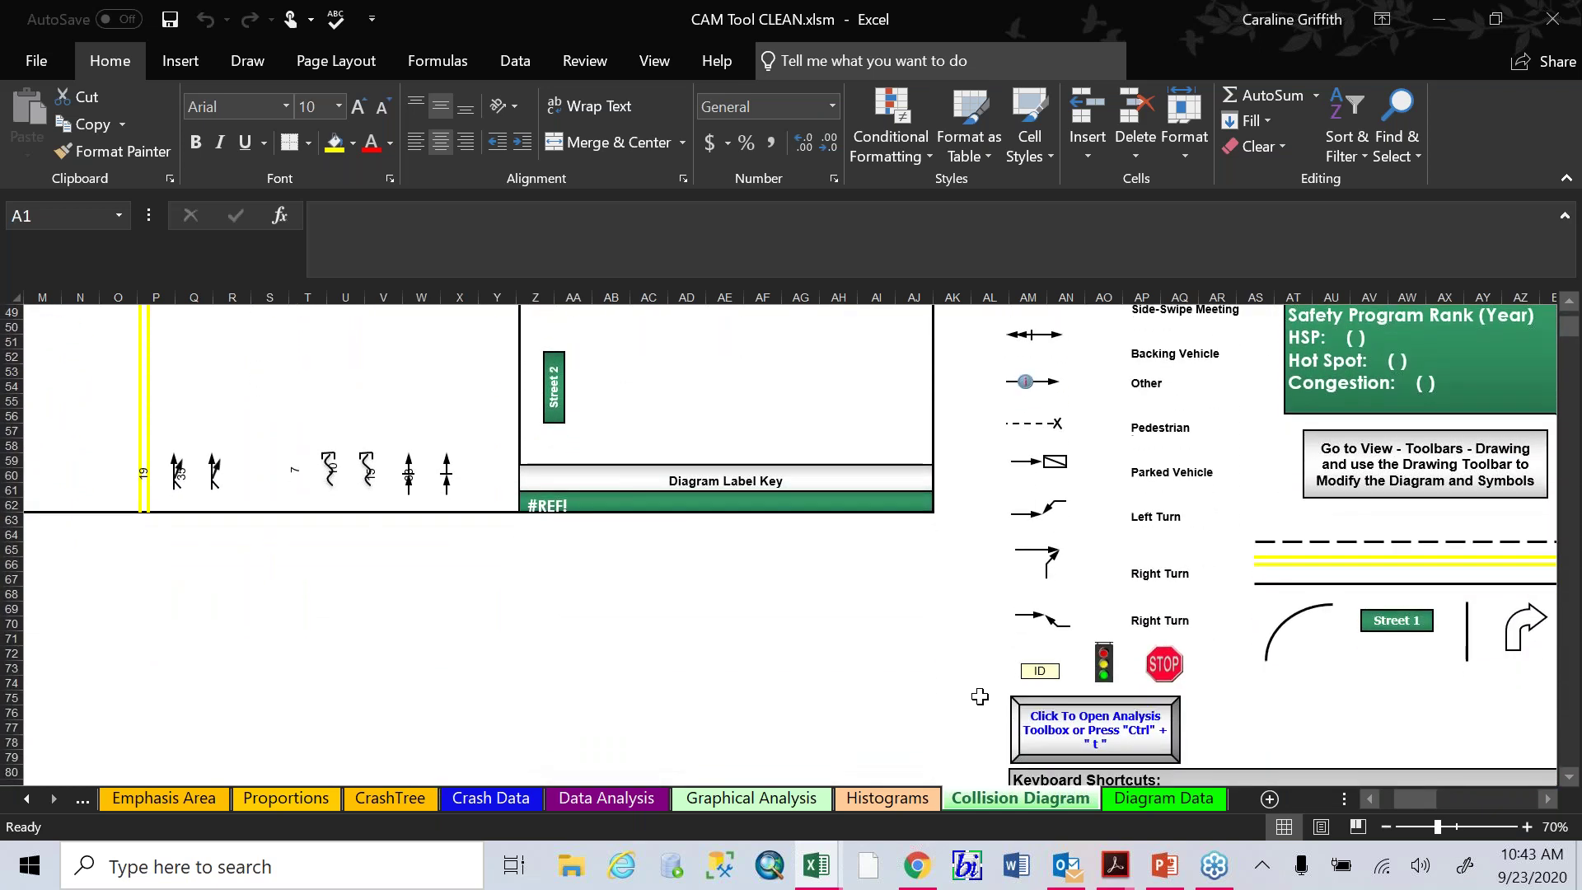
scroll(980, 696, "up", 1)
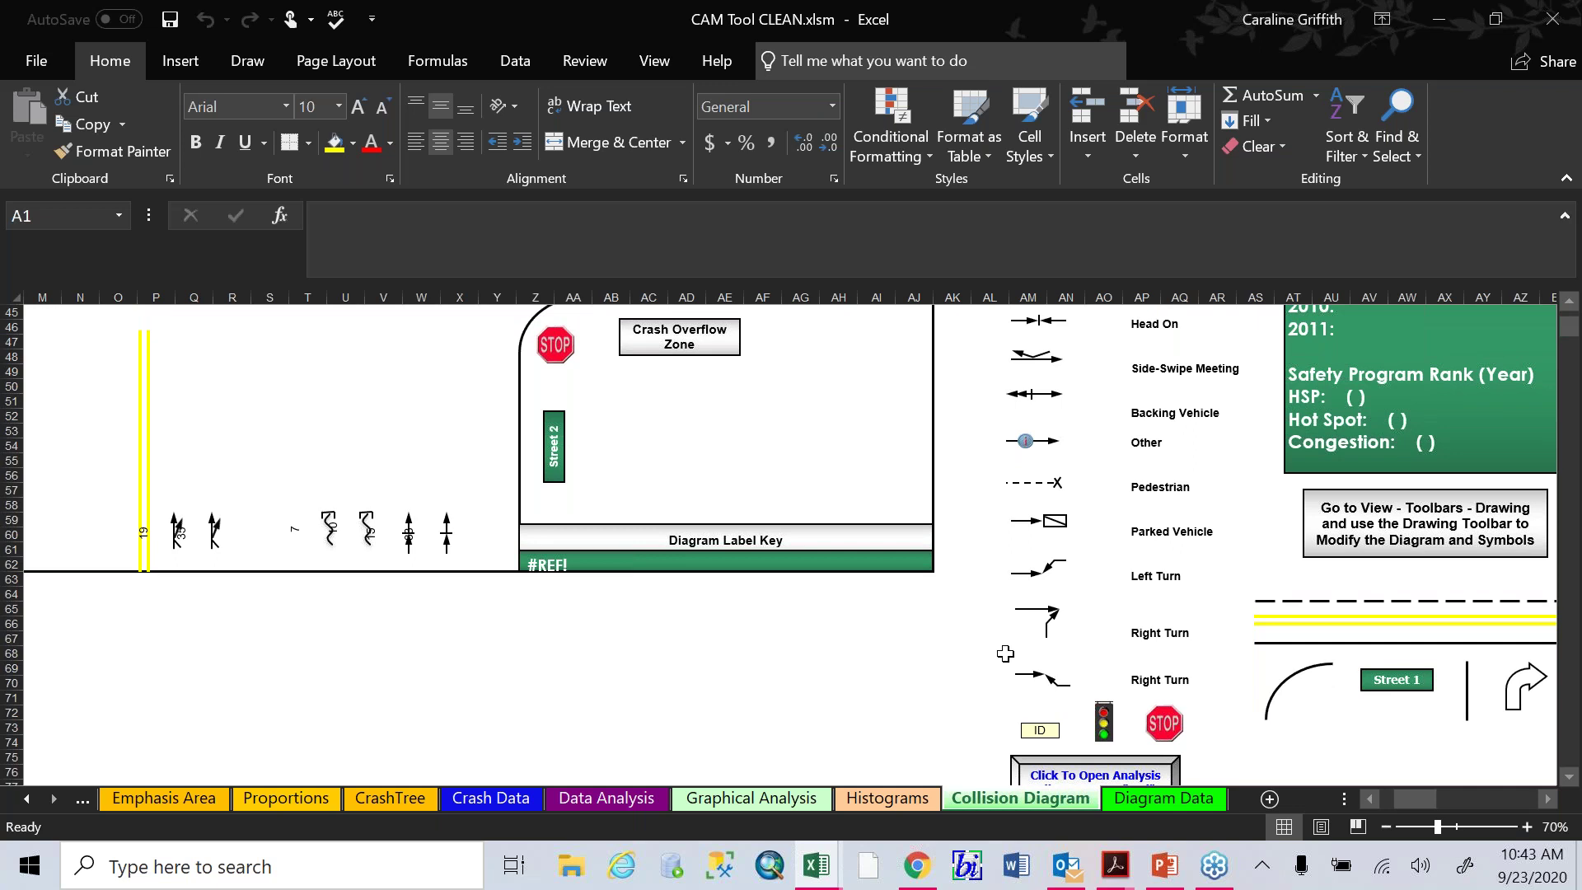
scroll(1009, 635, "up", 7)
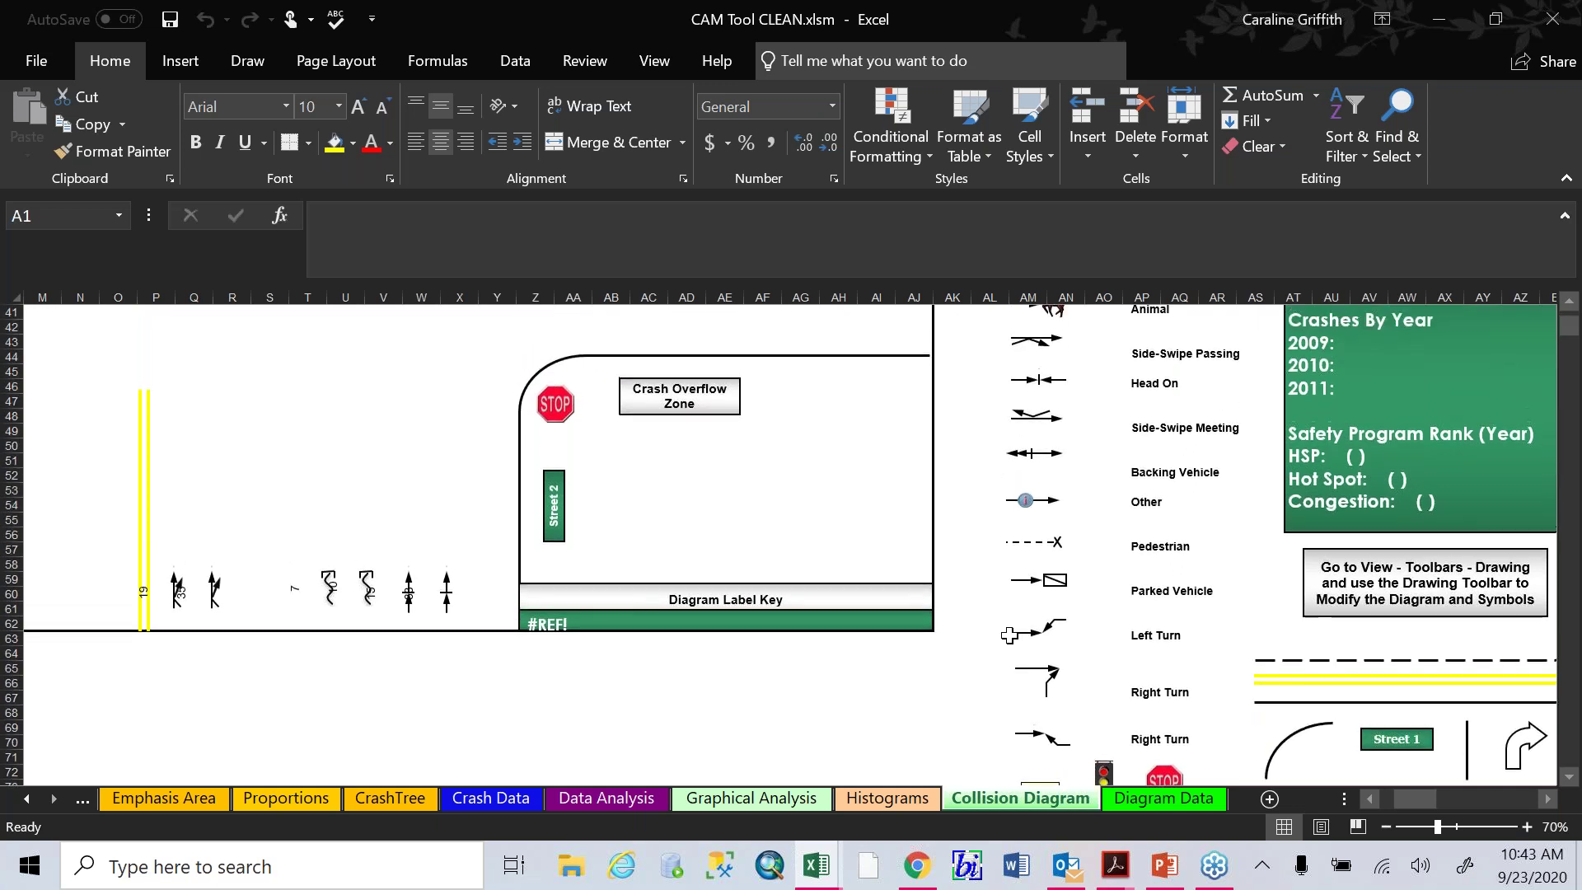
scroll(779, 545, "up", 7)
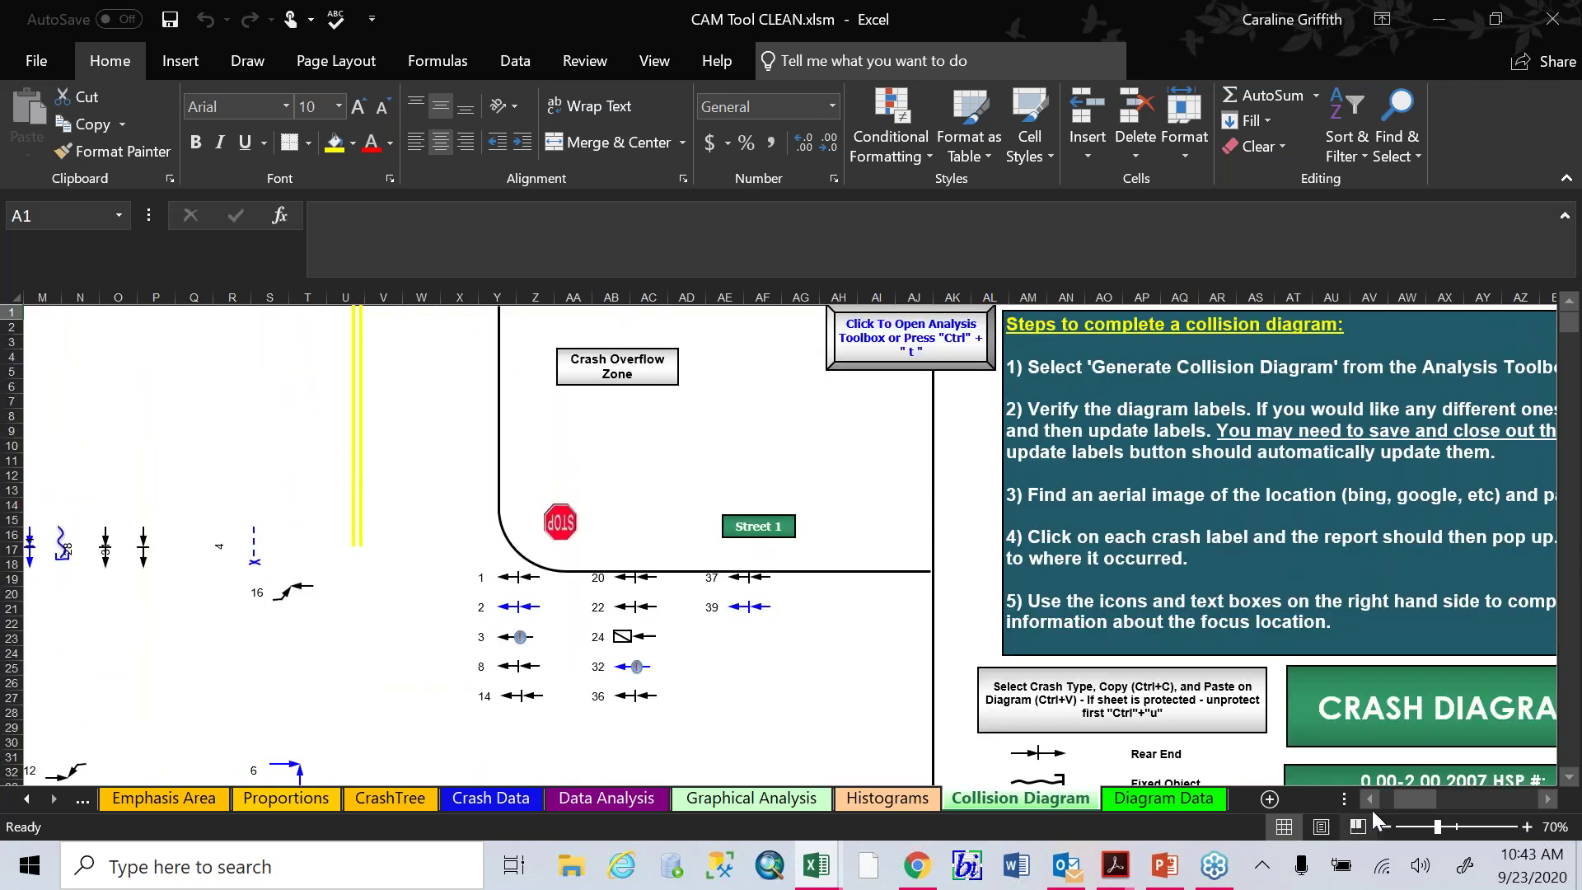
left_click_drag(1421, 805, 1380, 804)
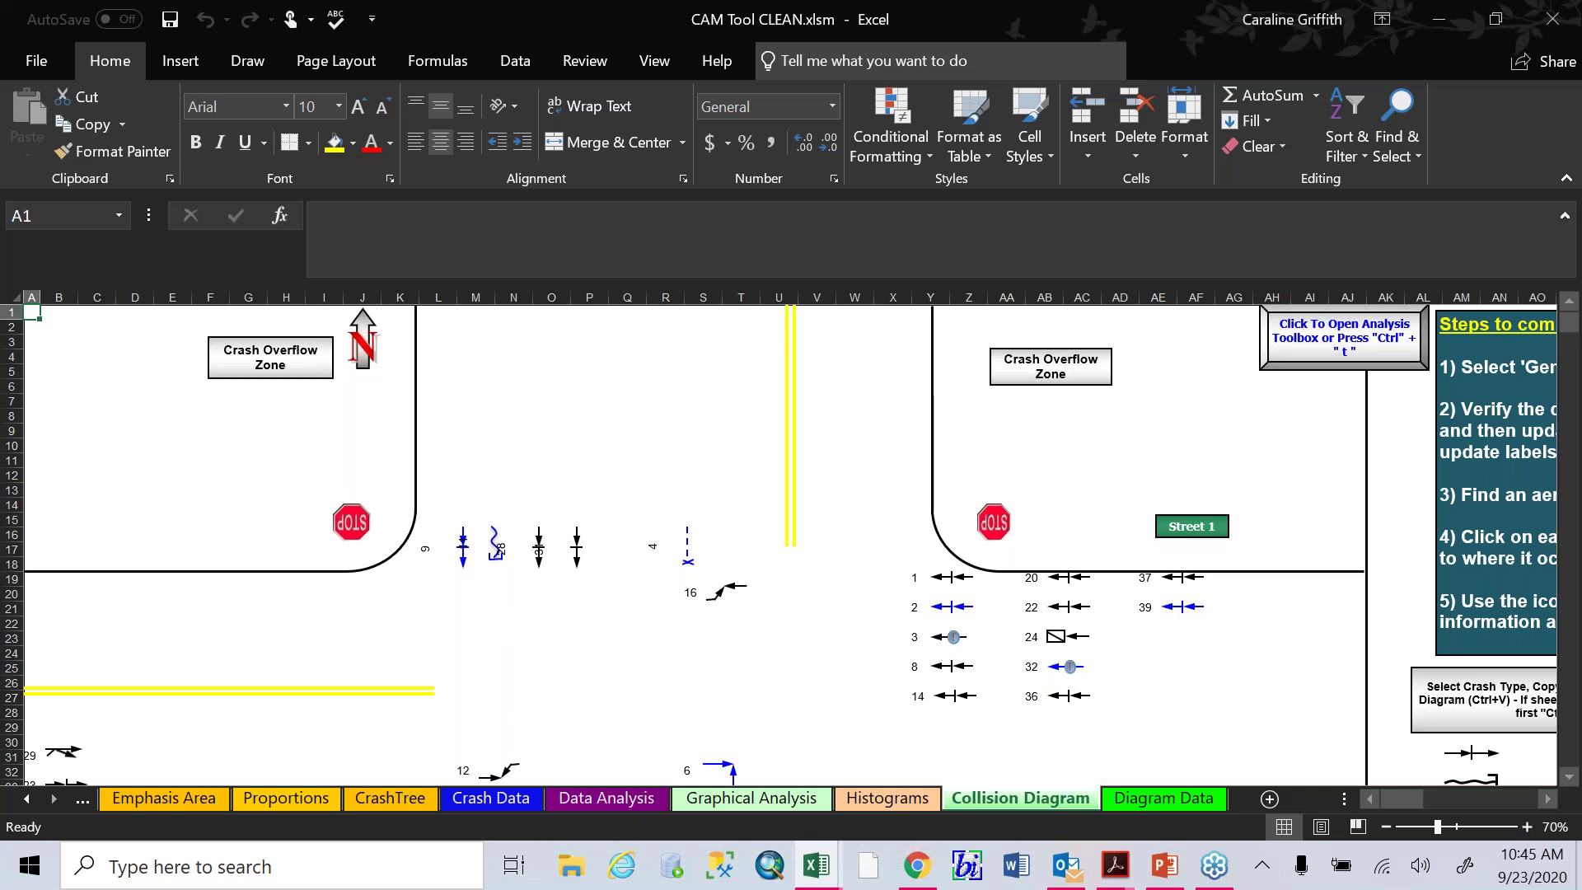
Switch to Get_GCAT_Access.pdf in Adobe Acrobat, enlarge it to 150%, and read the access instructions for ODOT and non-ODOT employees
left_click(1137, 861)
left_click(1203, 766)
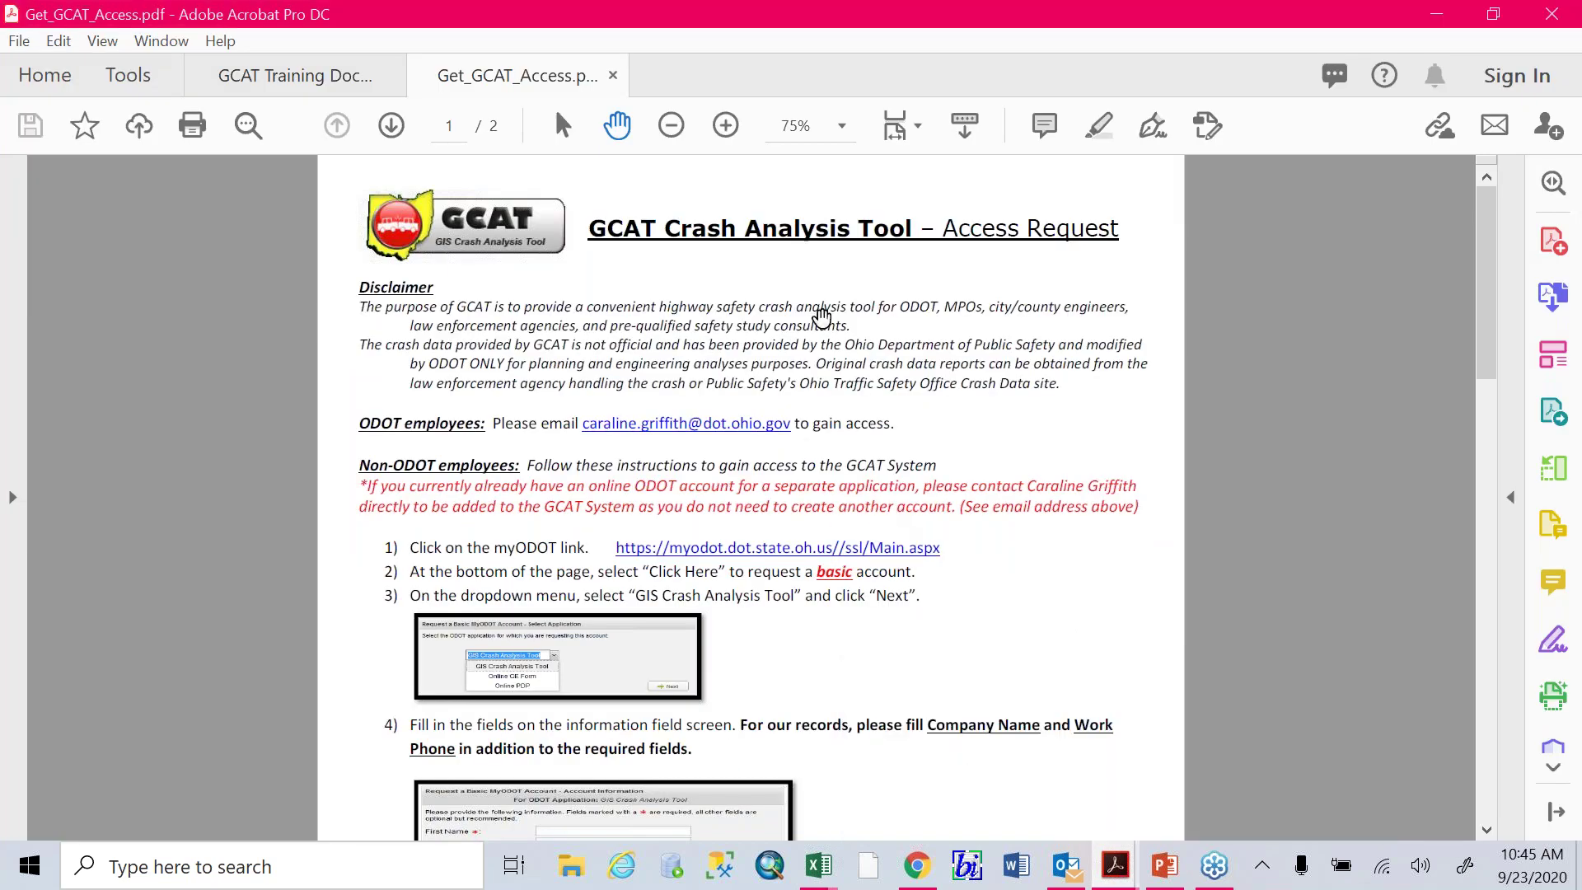
left_click(725, 125)
left_click(725, 126)
left_click(725, 125)
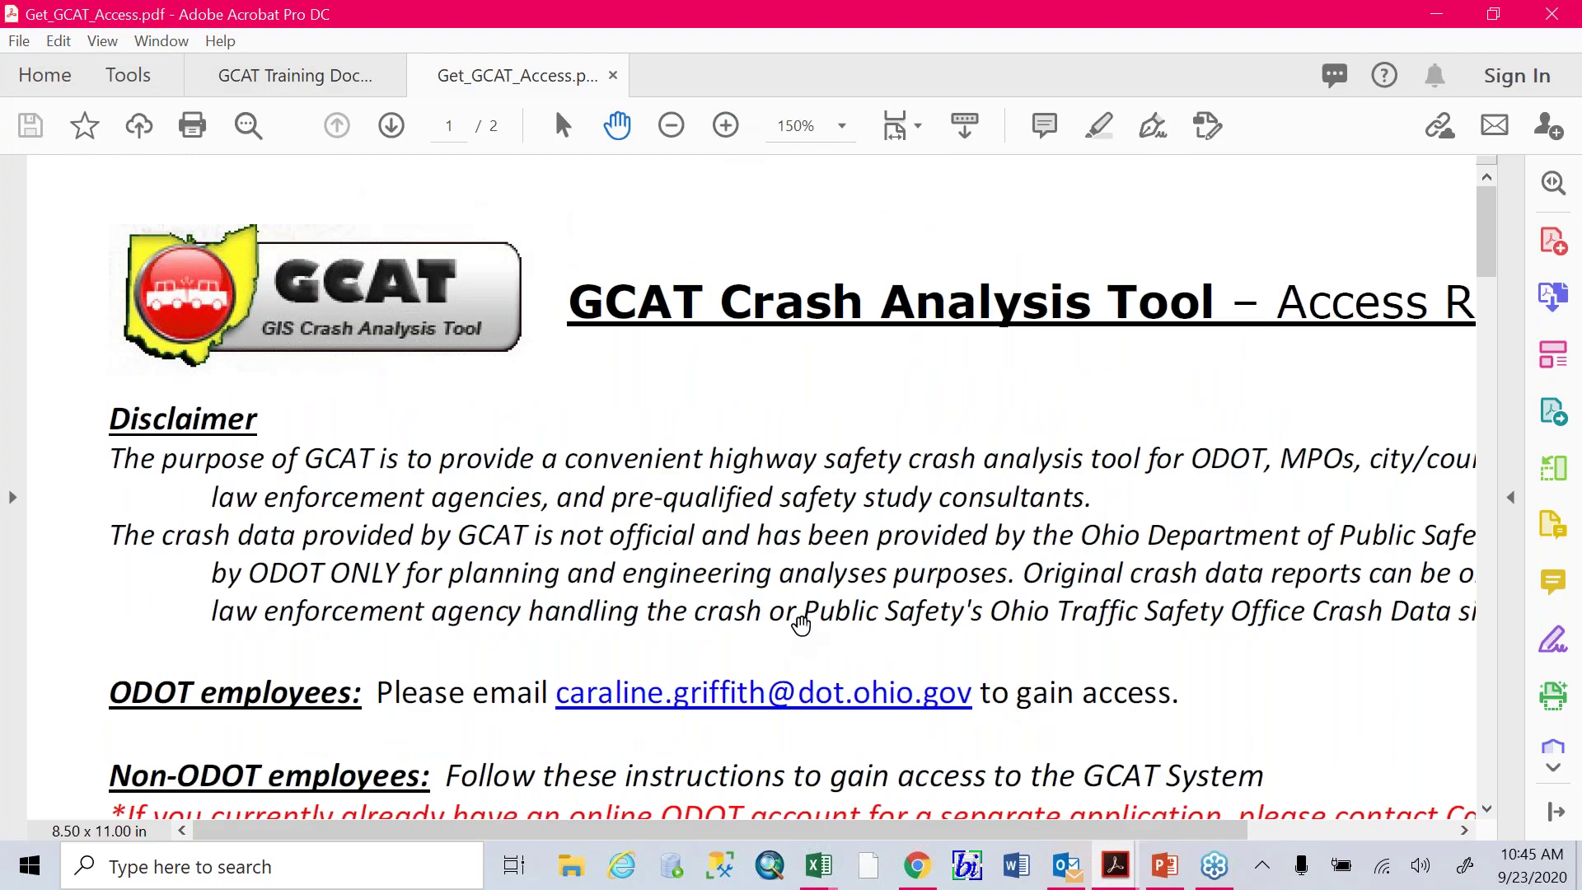
scroll(697, 430, "down", 5)
scroll(684, 395, "right", 2)
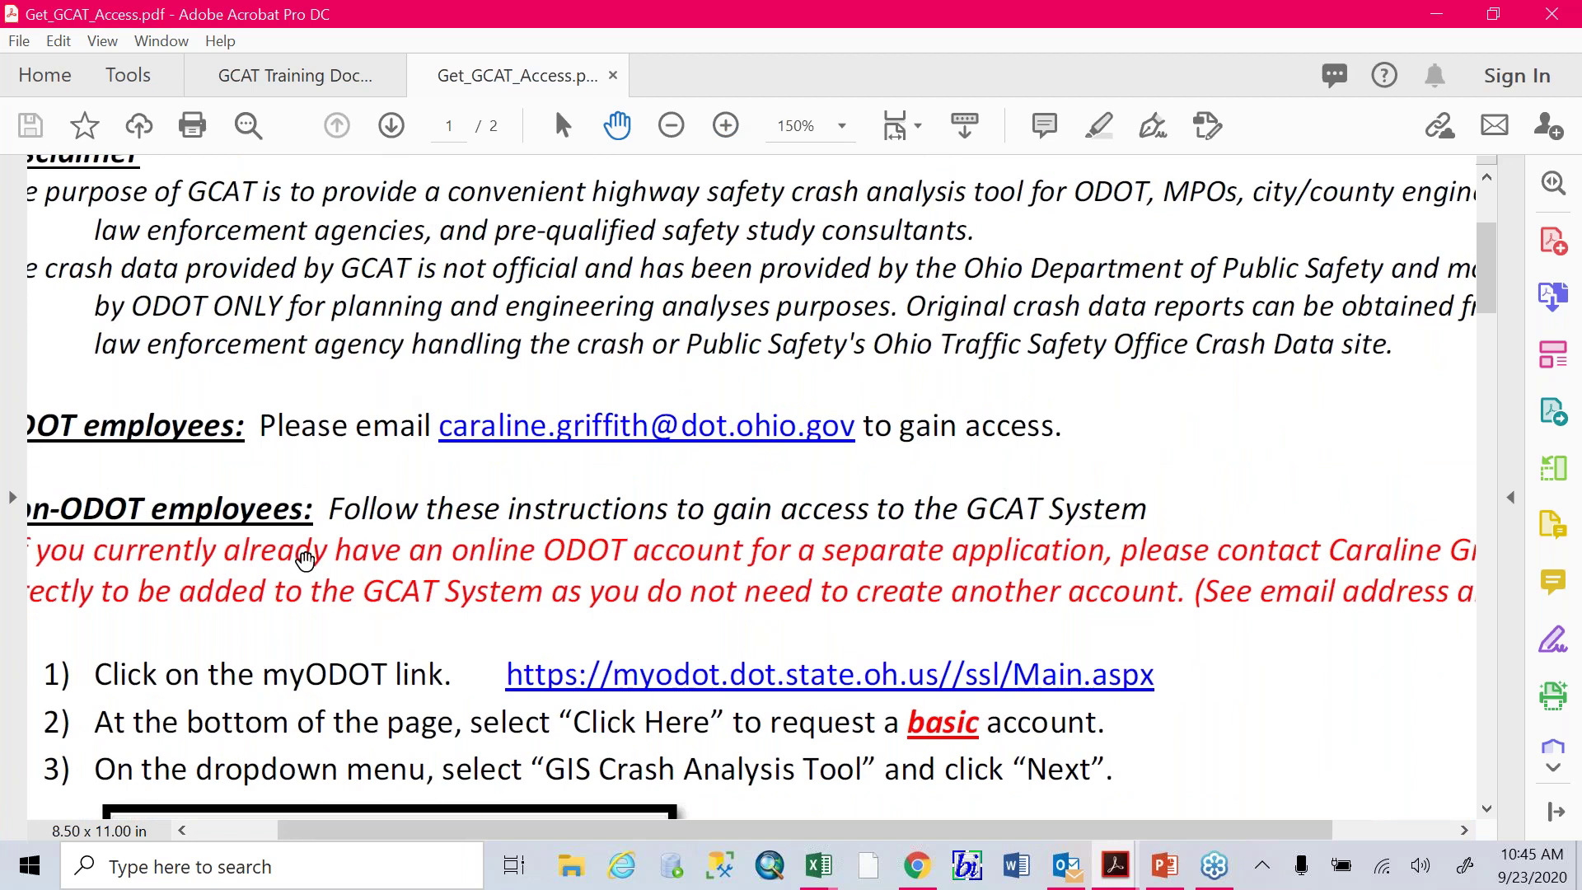